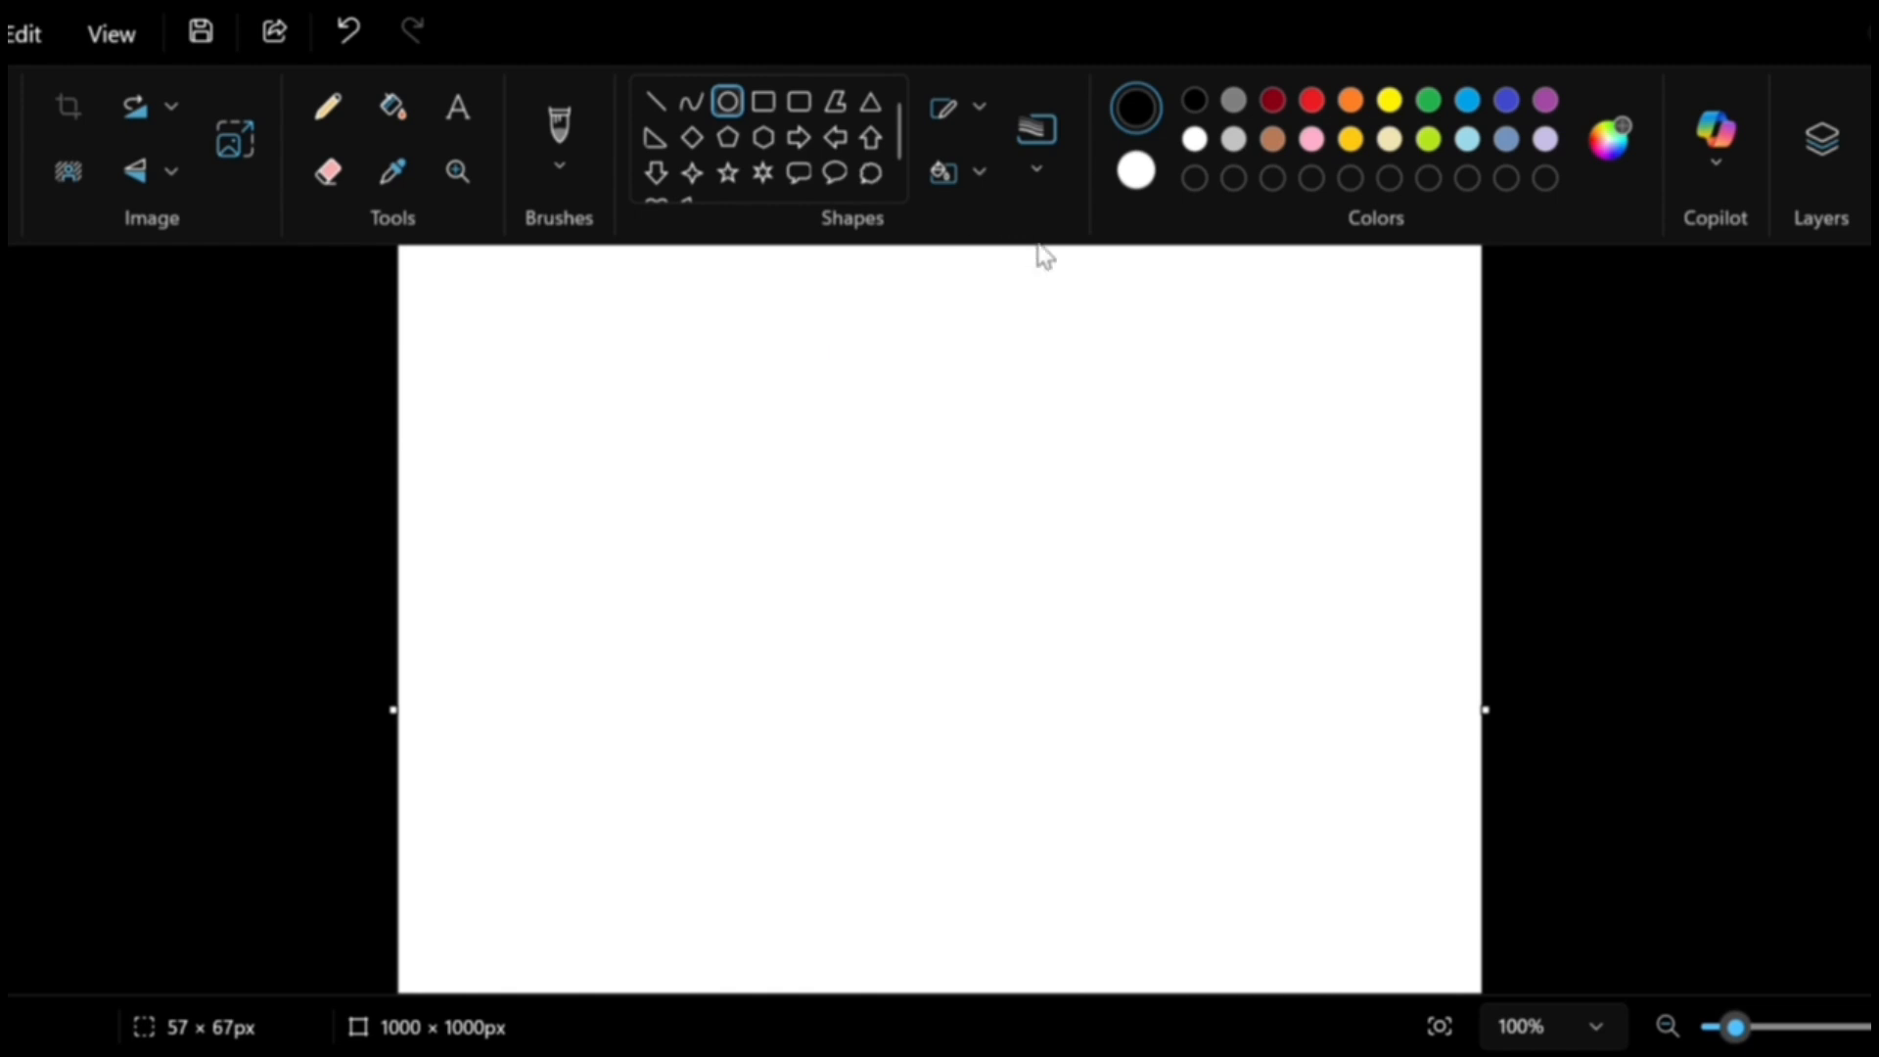
Draw a circle about 123 × 122 px near the canvas's upper middle as the character's head guide.
{"action": "left_click_drag", "start_coordinate": [835, 348], "coordinate": [982, 500]}
{"action": "left_click", "coordinate": [1034, 174]}
{"action": "left_click", "coordinate": [1057, 238]}
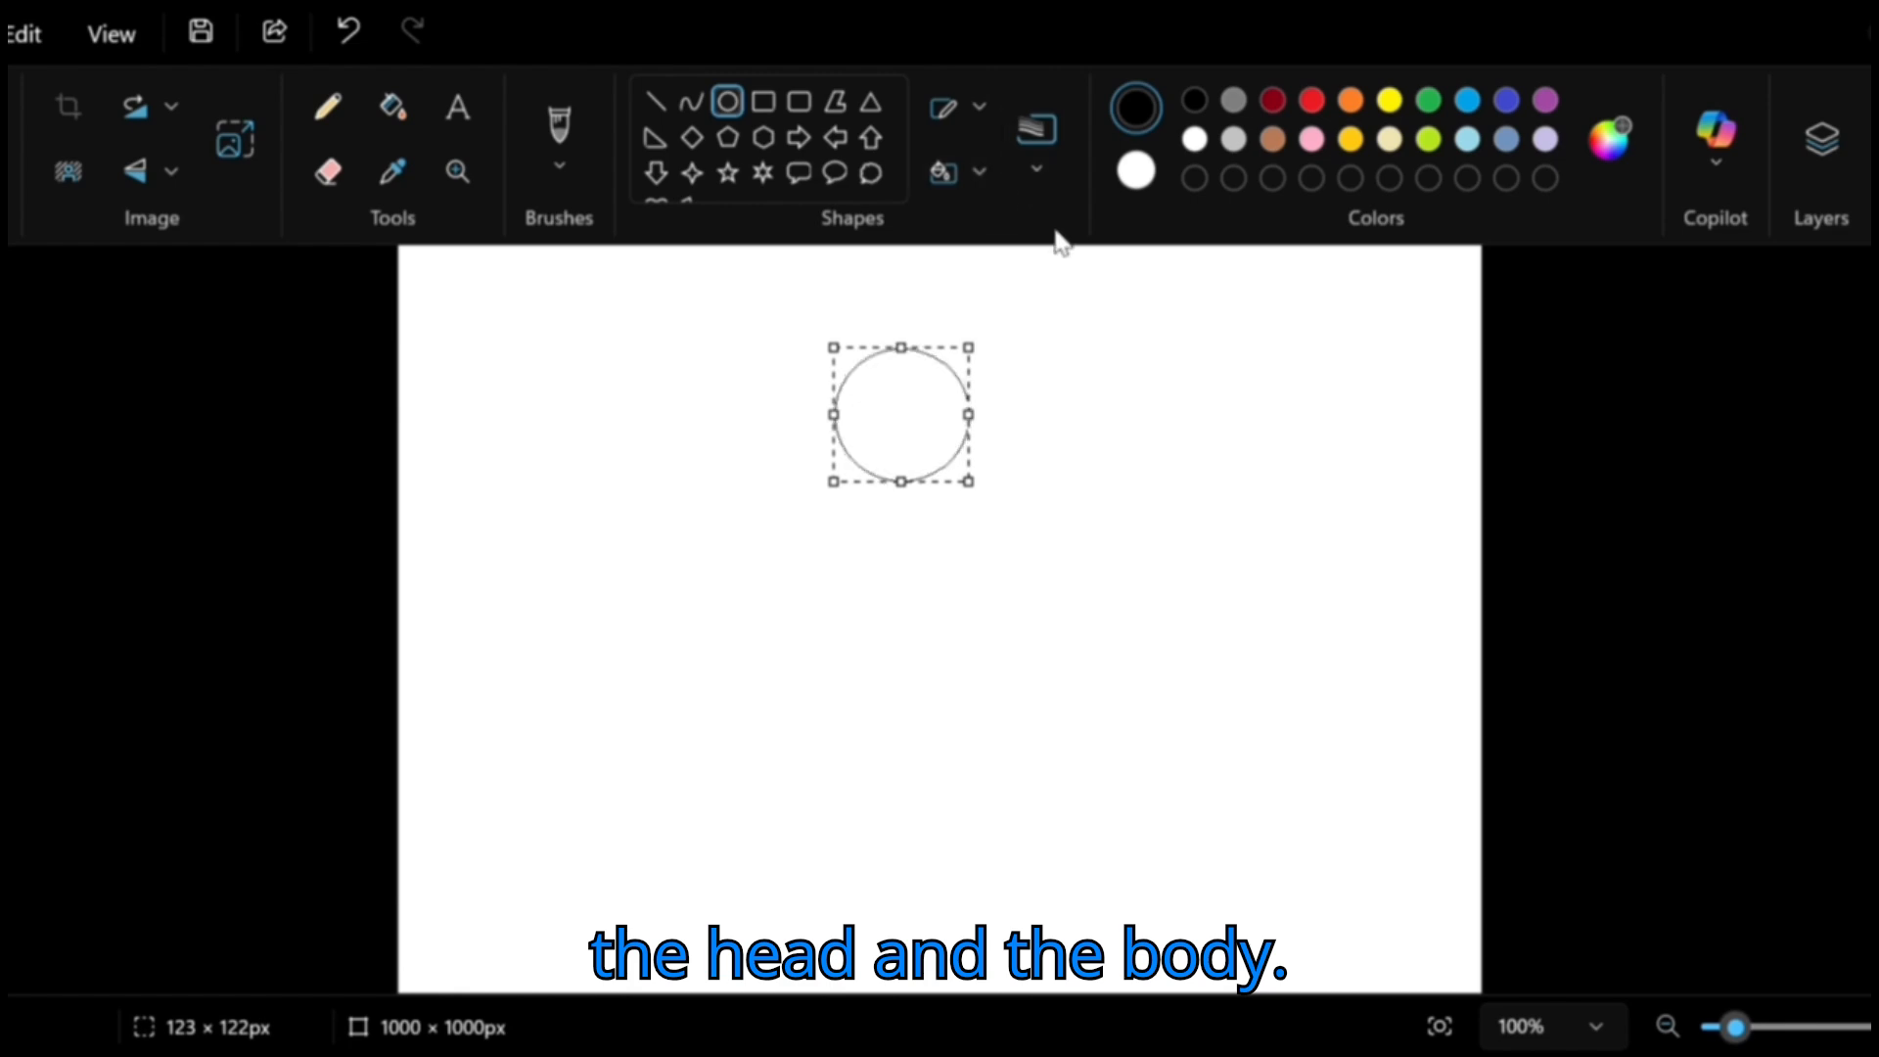
{"action": "left_click", "coordinate": [1031, 523]}
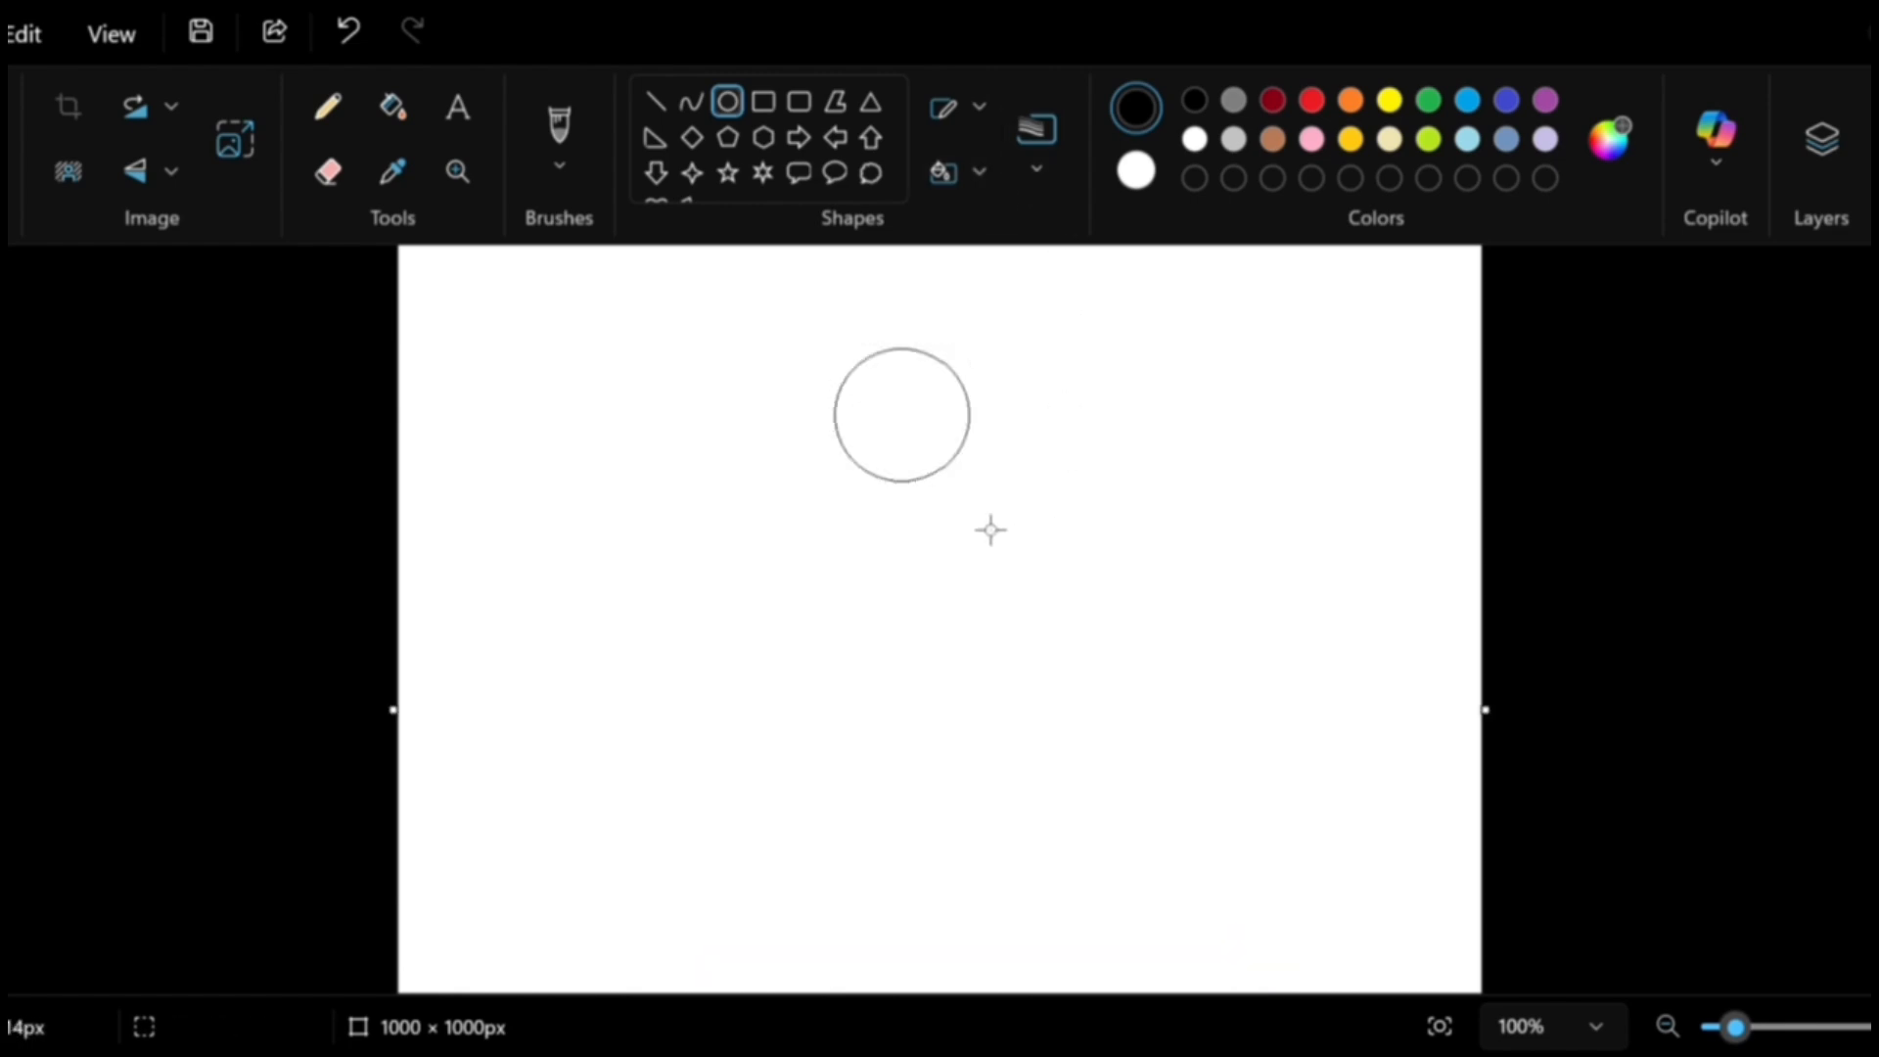
Draw a larger ellipse overlapping the head's lower edge as the body guide, and smaller circles as guides for the limbs.
{"action": "left_click_drag", "start_coordinate": [859, 476], "coordinate": [1078, 730]}
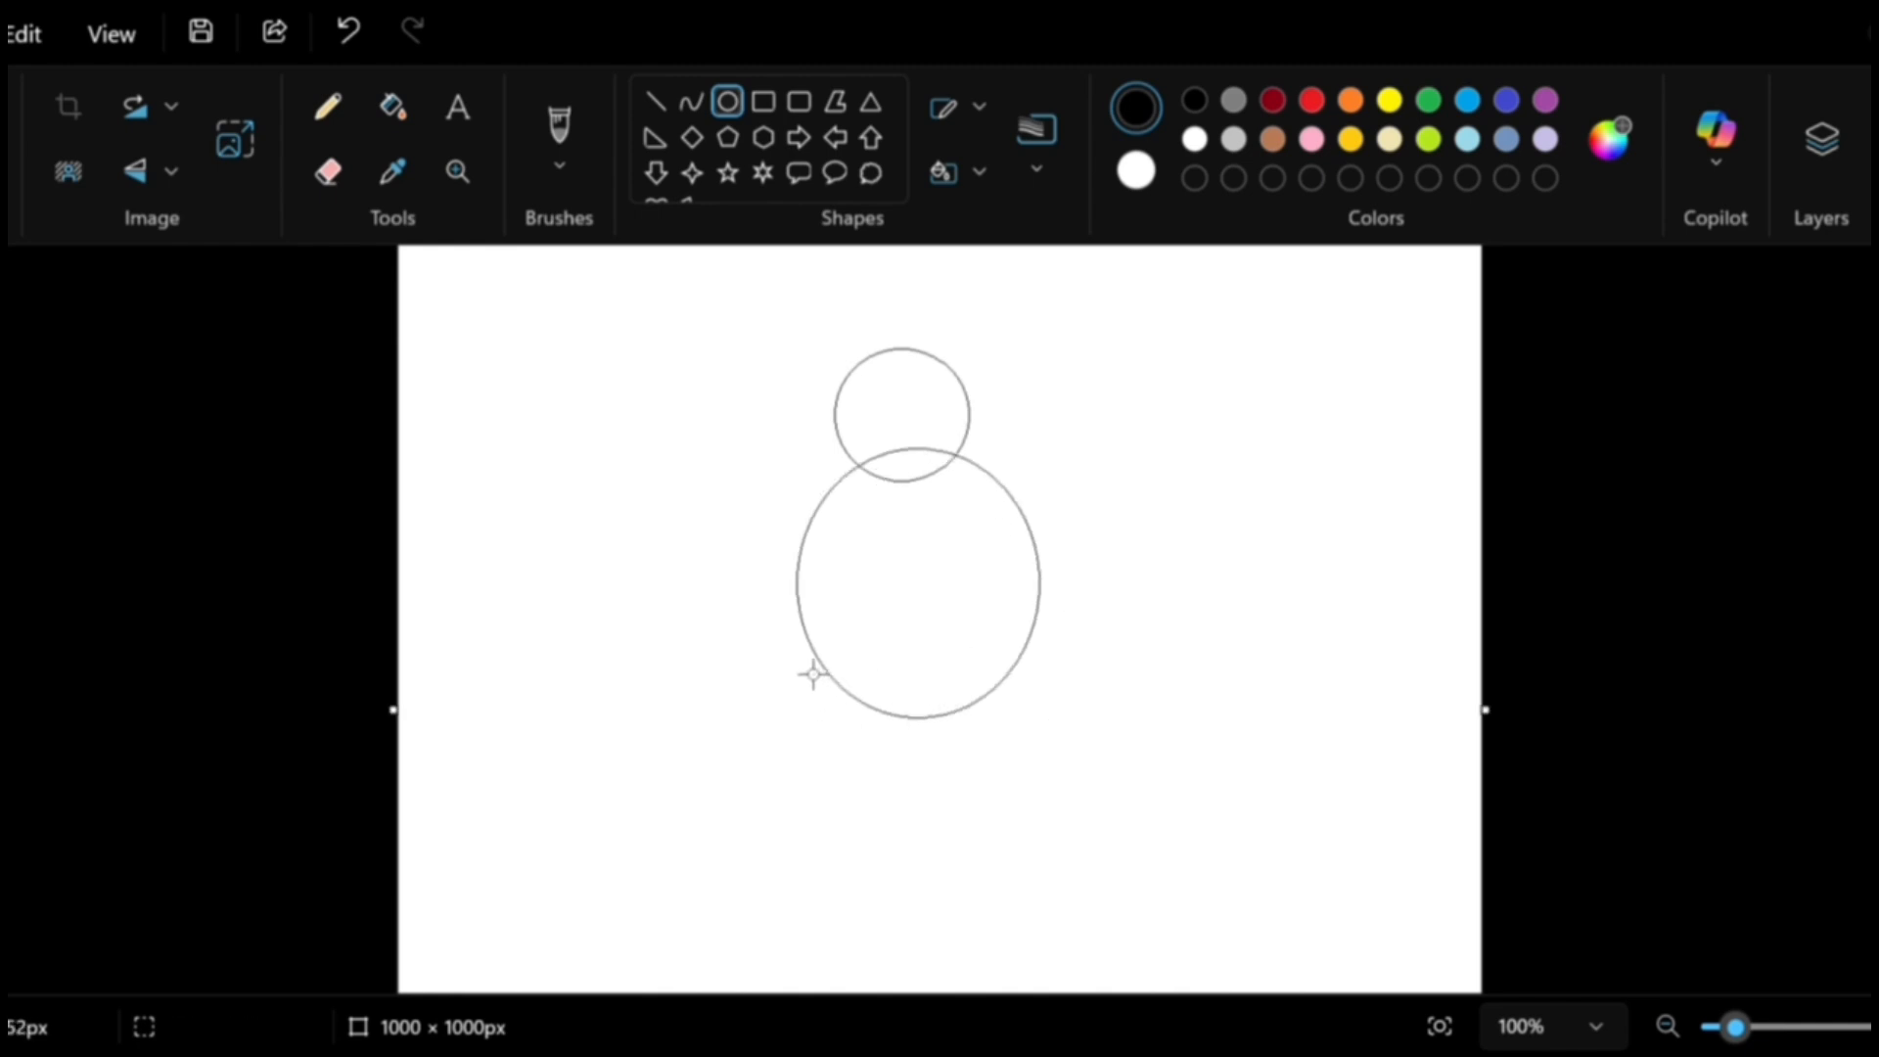
{"action": "left_click_drag", "start_coordinate": [813, 674], "coordinate": [872, 742]}
{"action": "left_click_drag", "start_coordinate": [963, 675], "coordinate": [1045, 766]}
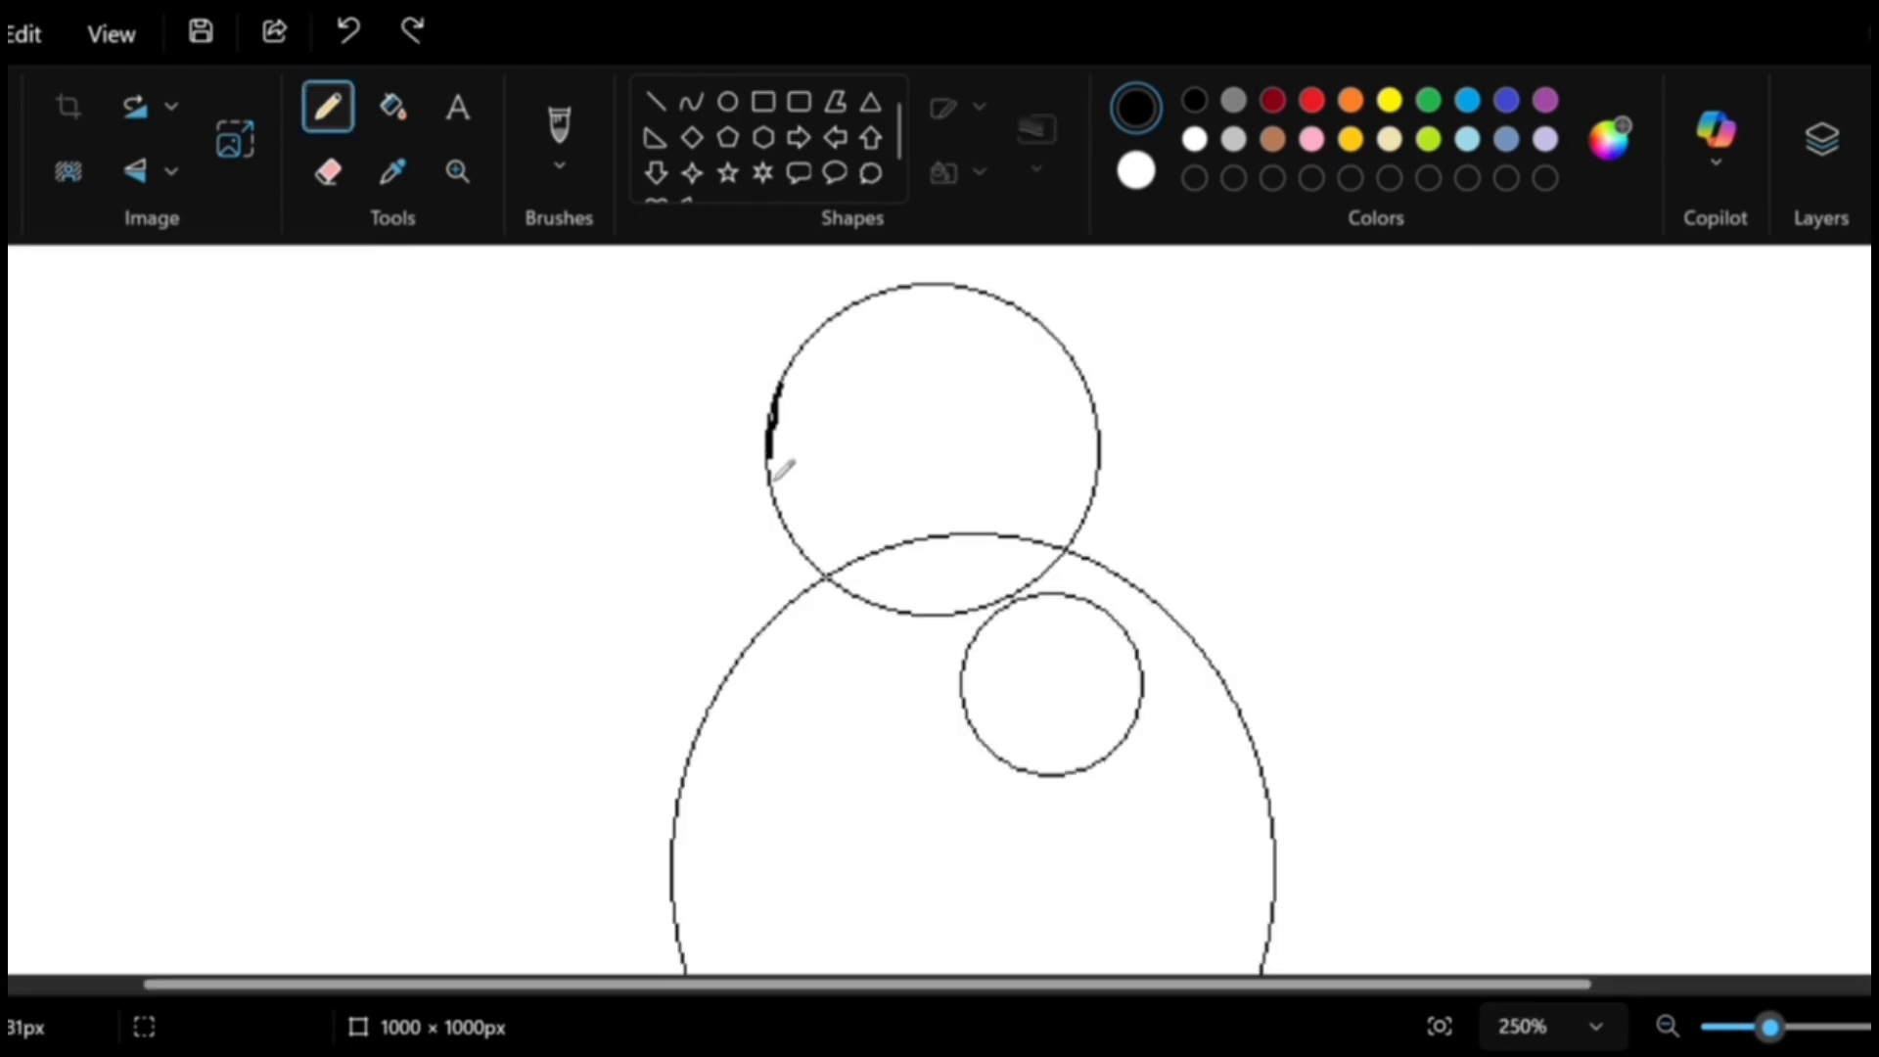
Trace the head guide freehand with the Pencil tool in black, adding a pointed cheek on its lower left.
{"action": "key", "text": "ctrl+z"}
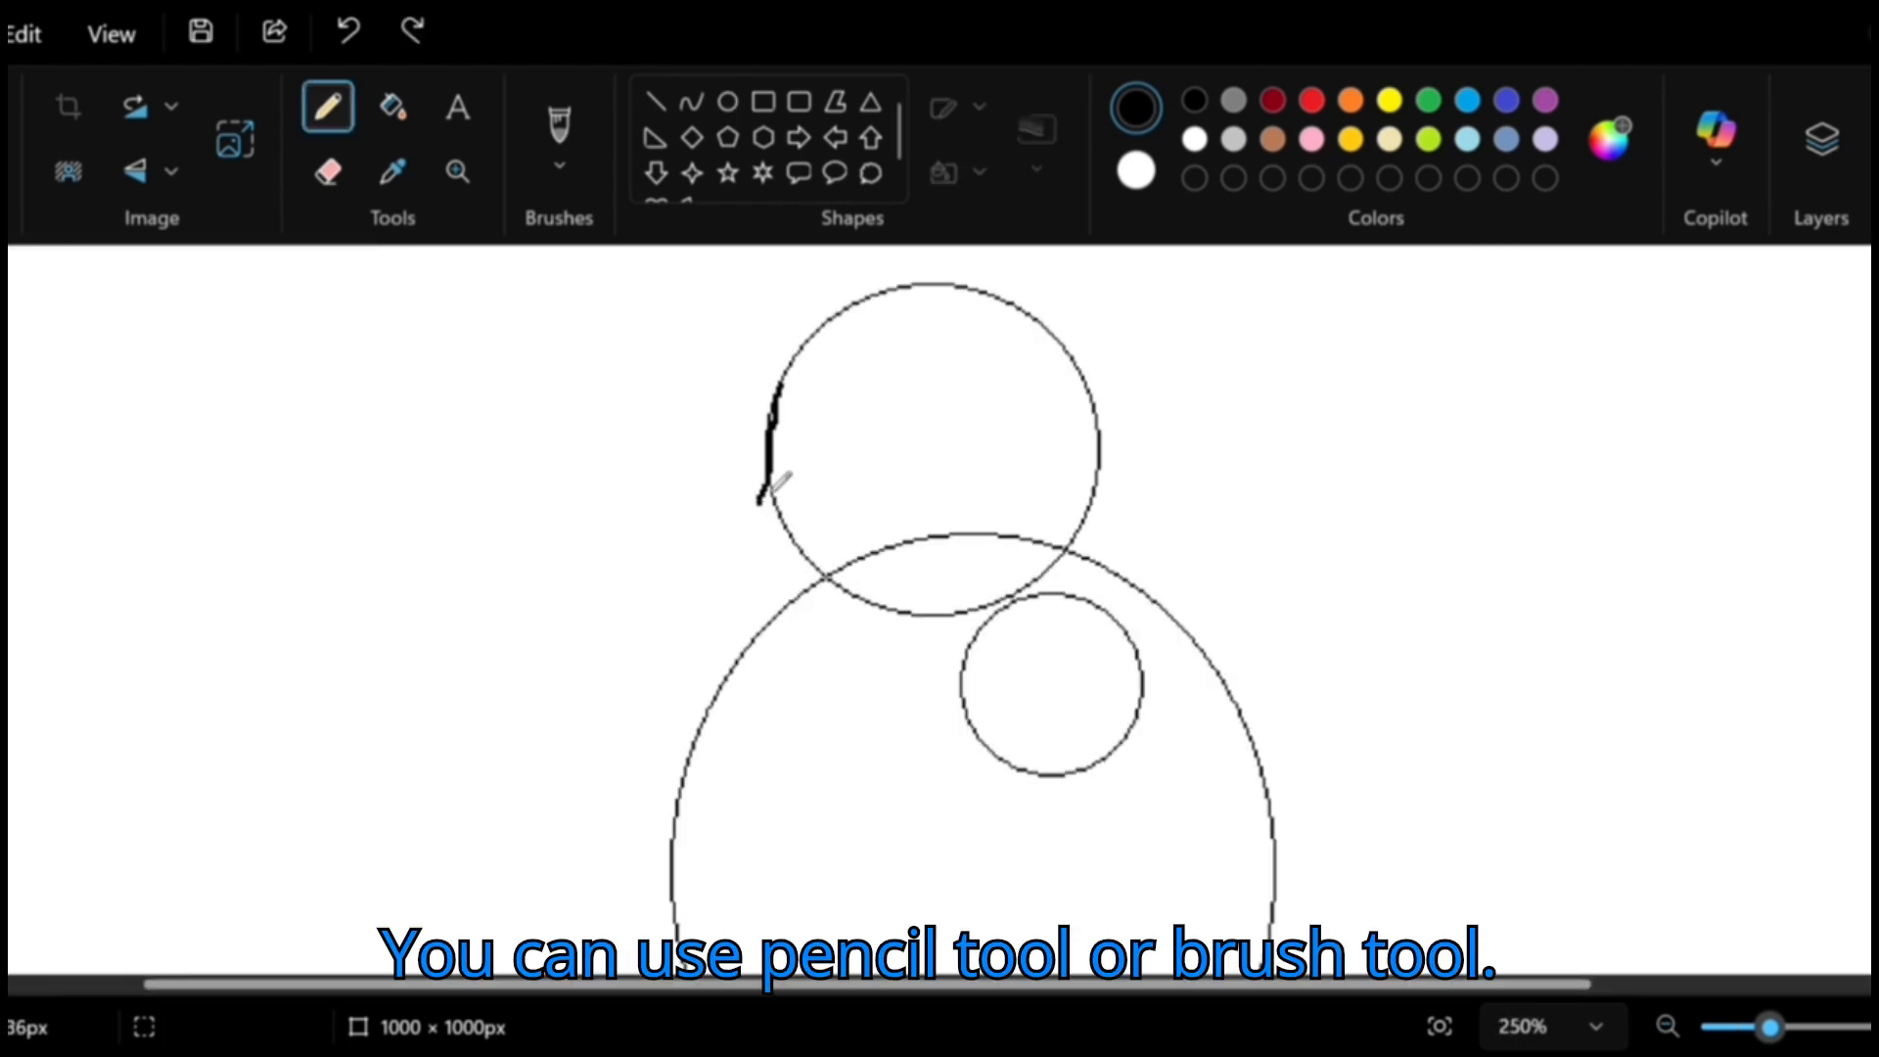
{"action": "mouse_move", "coordinate": [756, 538]}
{"action": "left_mouse_down"}
{"action": "mouse_move", "coordinate": [842, 605]}
{"action": "mouse_move", "coordinate": [972, 616]}
{"action": "left_mouse_up"}
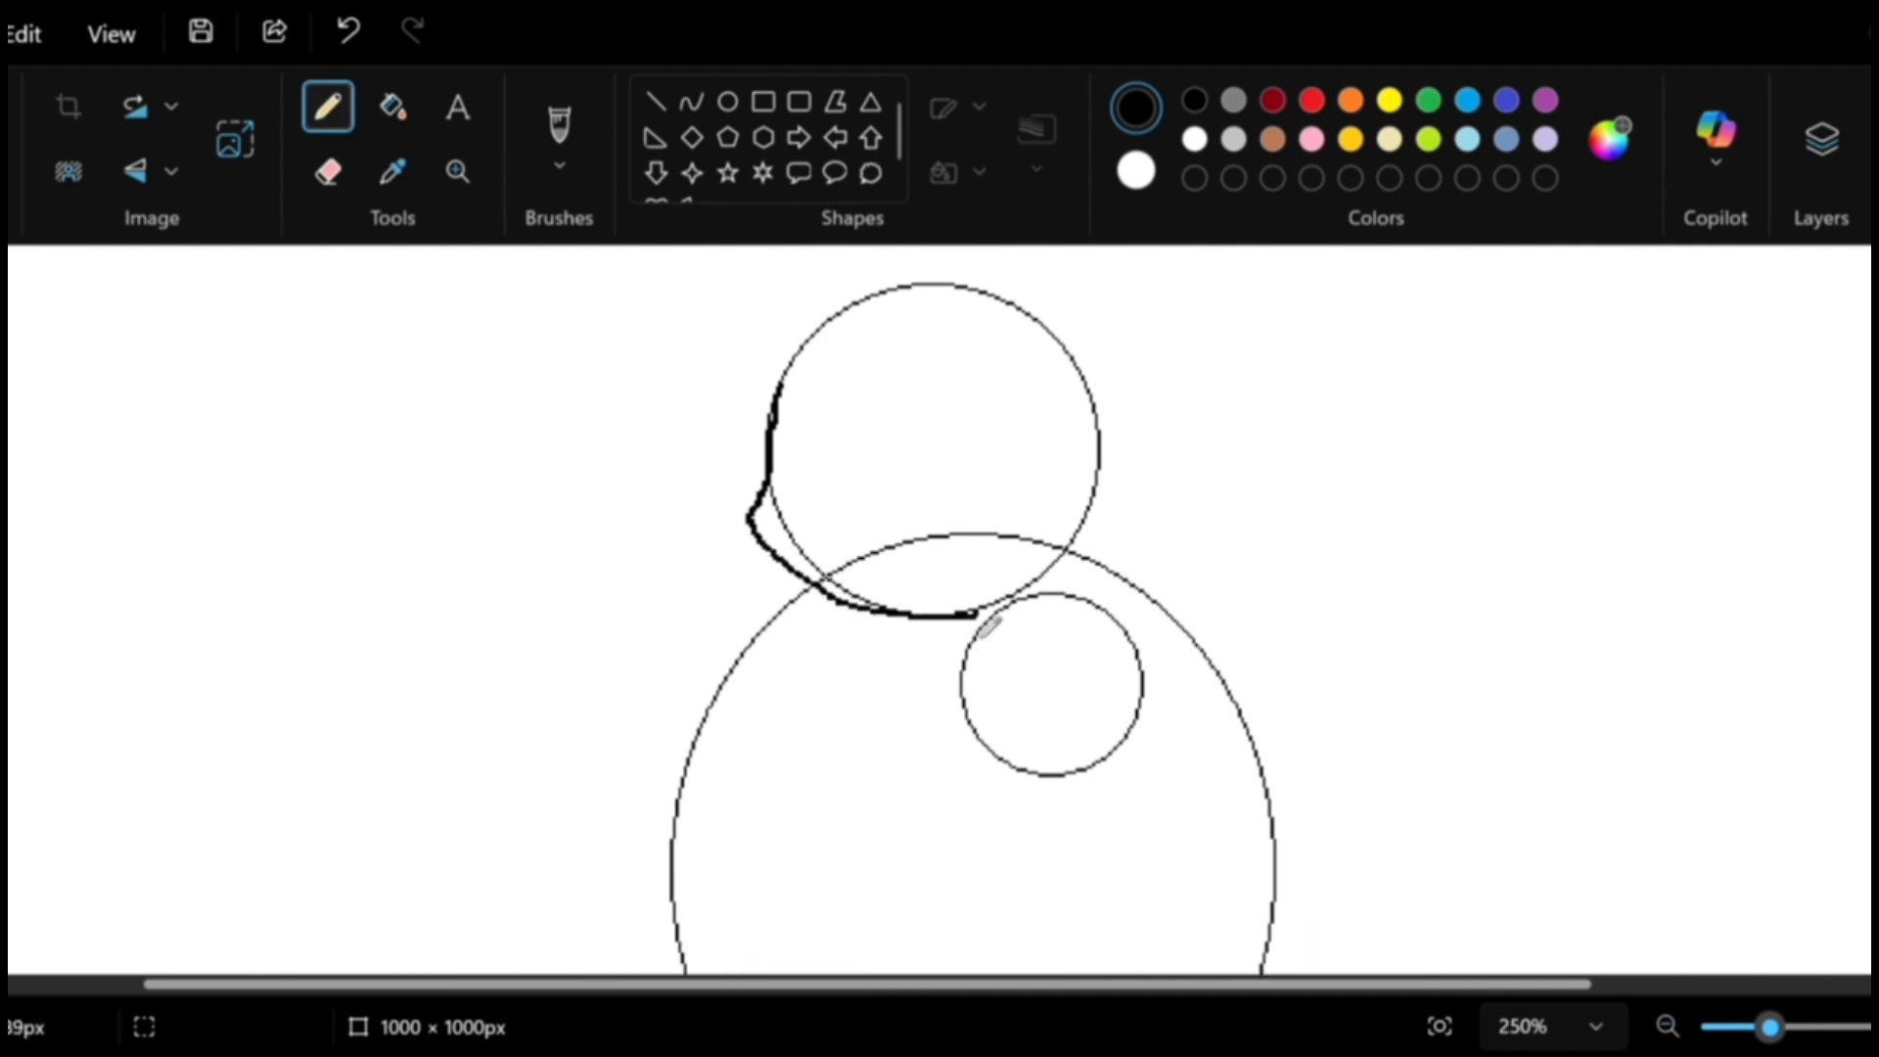
{"action": "key", "text": "ctrl+z"}
{"action": "mouse_move", "coordinate": [780, 397]}
{"action": "left_mouse_down"}
{"action": "mouse_move", "coordinate": [846, 324]}
{"action": "mouse_move", "coordinate": [894, 310]}
{"action": "mouse_move", "coordinate": [963, 309]}
{"action": "mouse_move", "coordinate": [1058, 362]}
{"action": "mouse_move", "coordinate": [1087, 423]}
{"action": "mouse_move", "coordinate": [1094, 530]}
{"action": "mouse_move", "coordinate": [1069, 587]}
{"action": "mouse_move", "coordinate": [991, 613]}
{"action": "left_mouse_up"}
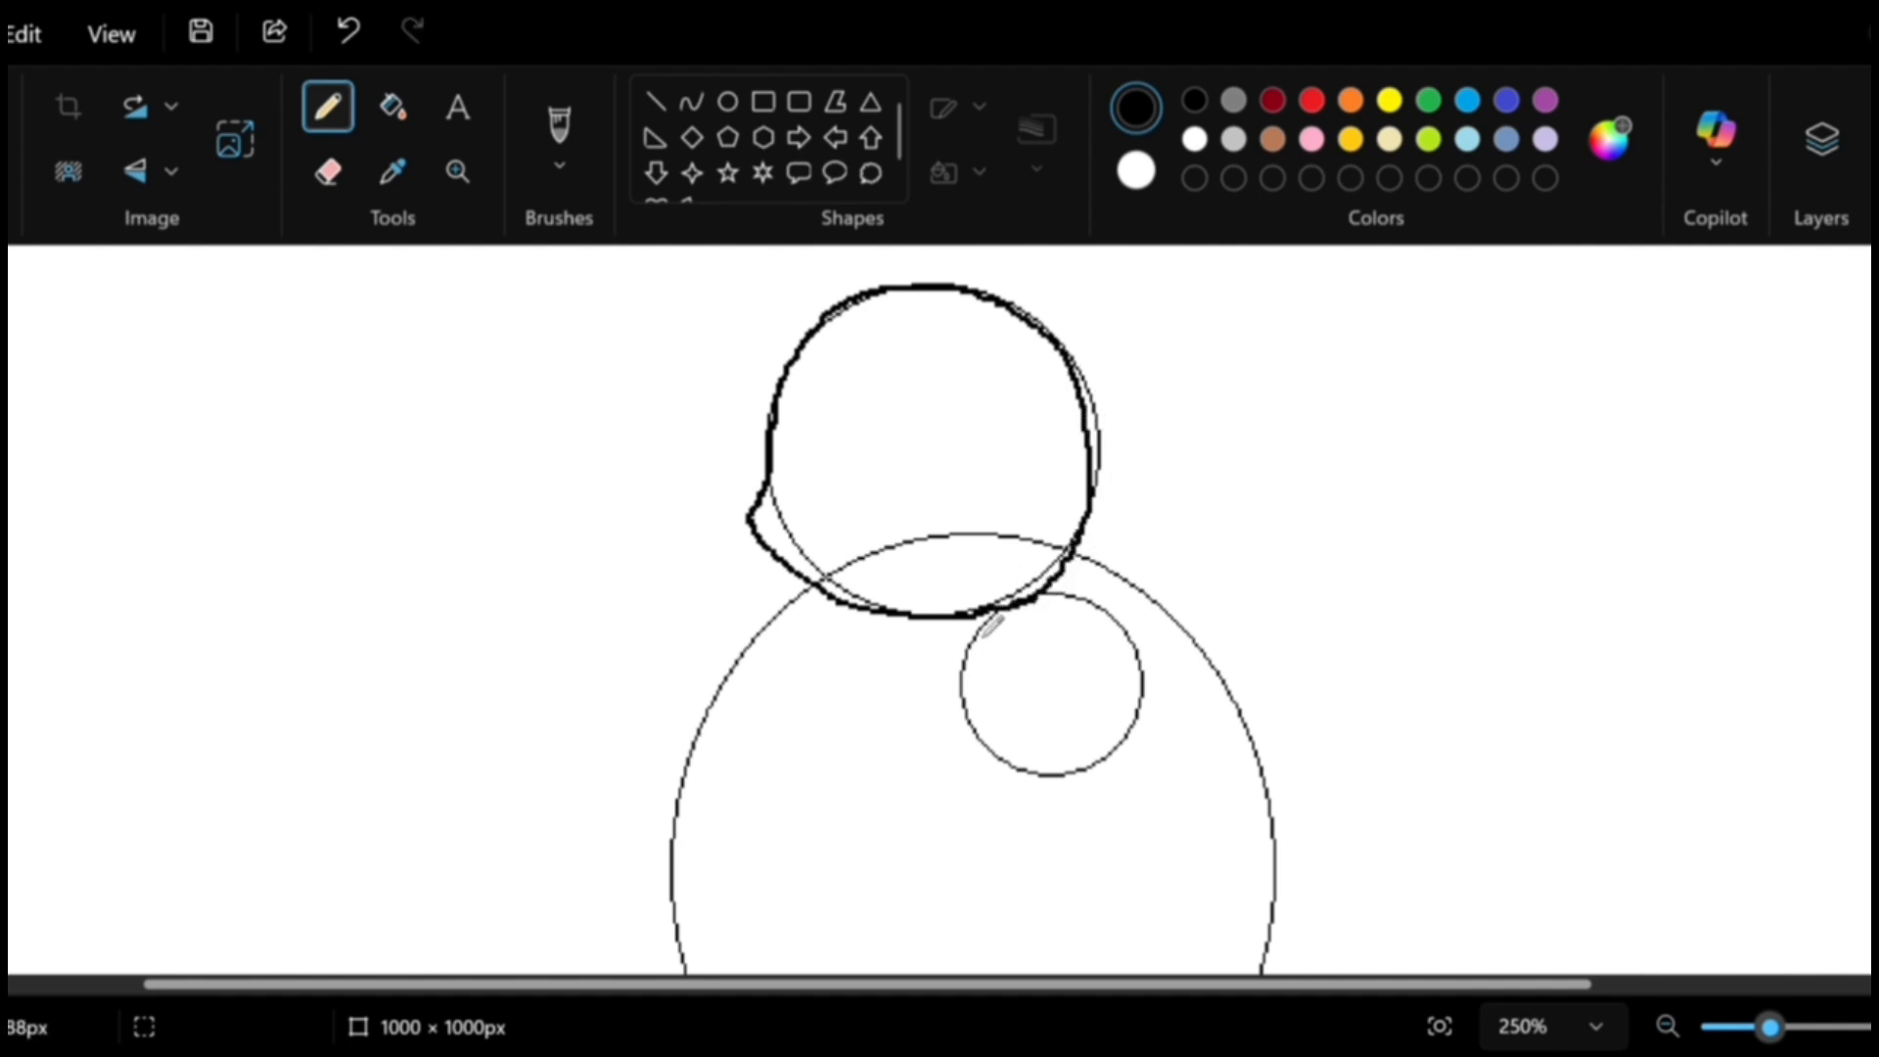
{"action": "left_click_drag", "start_coordinate": [860, 612], "coordinate": [768, 460]}
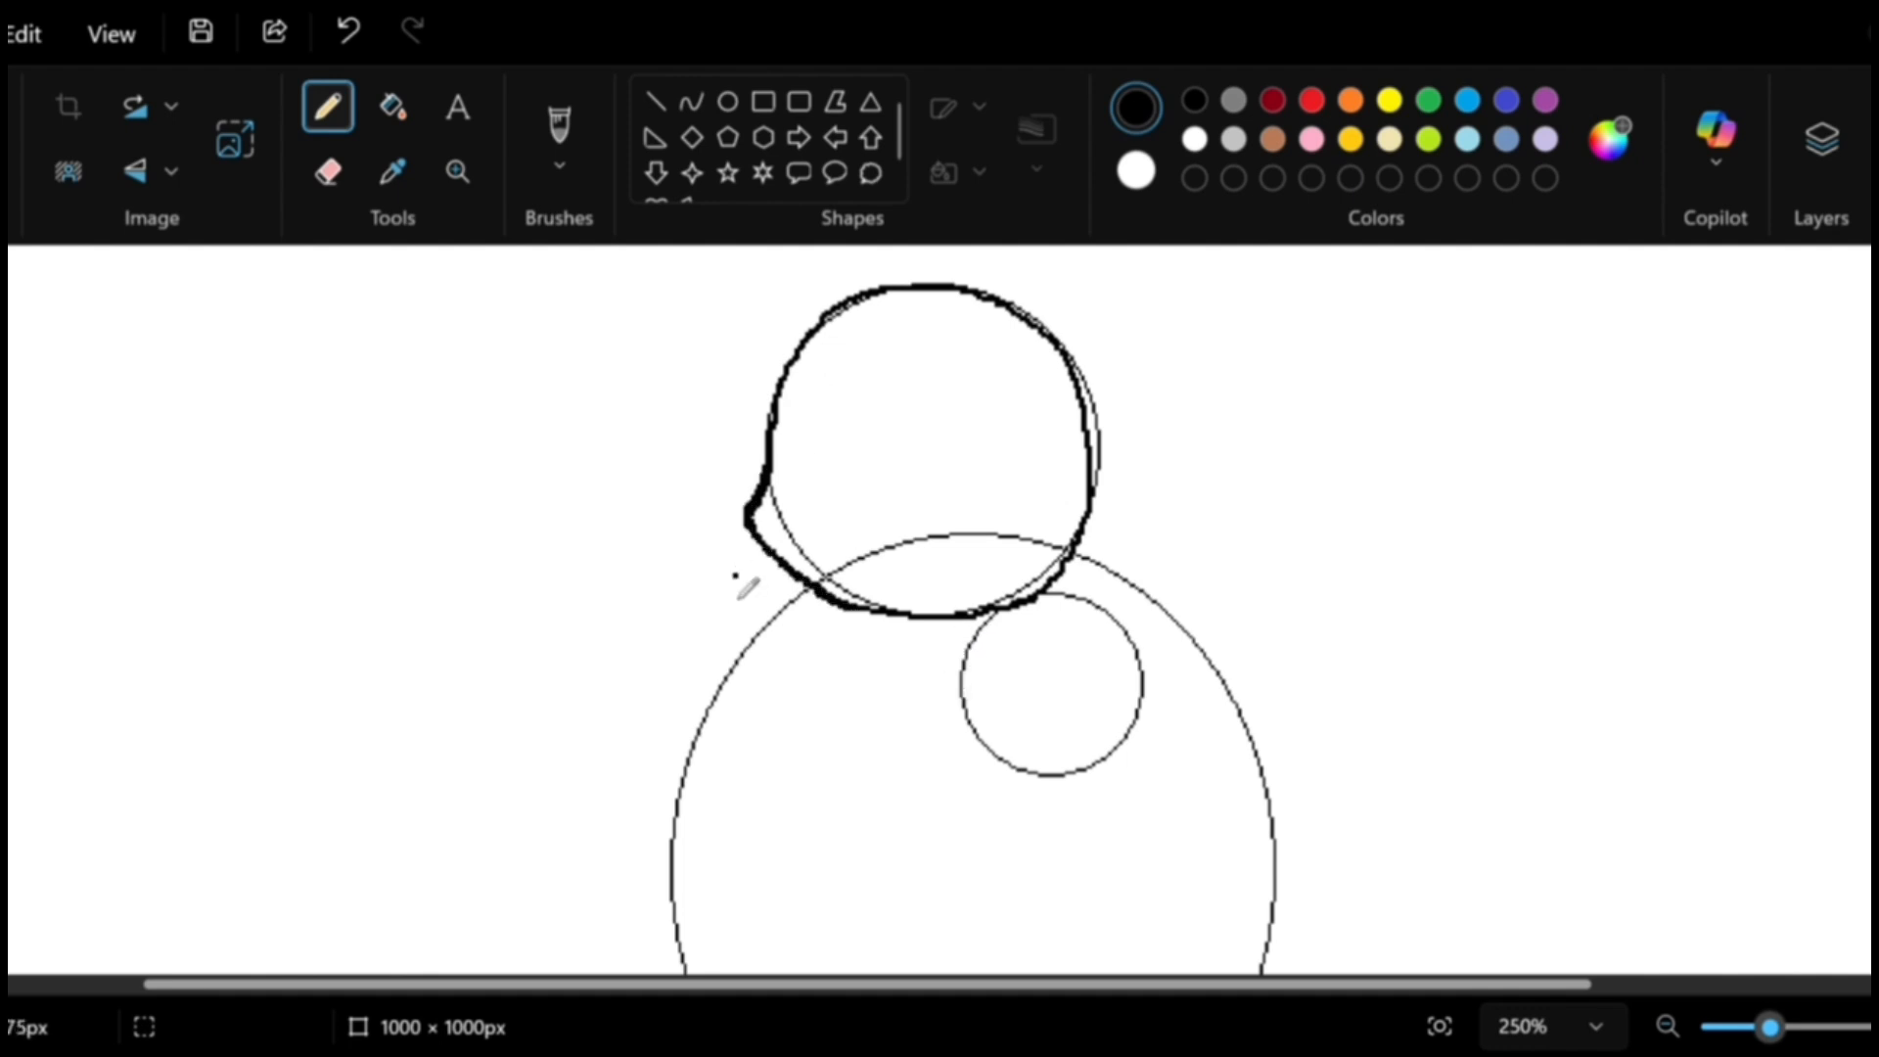
Trace the body's left side freehand from under the cheek down and along the belly's bottom.
{"action": "scroll", "coordinate": [825, 568], "scroll_direction": "down", "scroll_amount": 3}
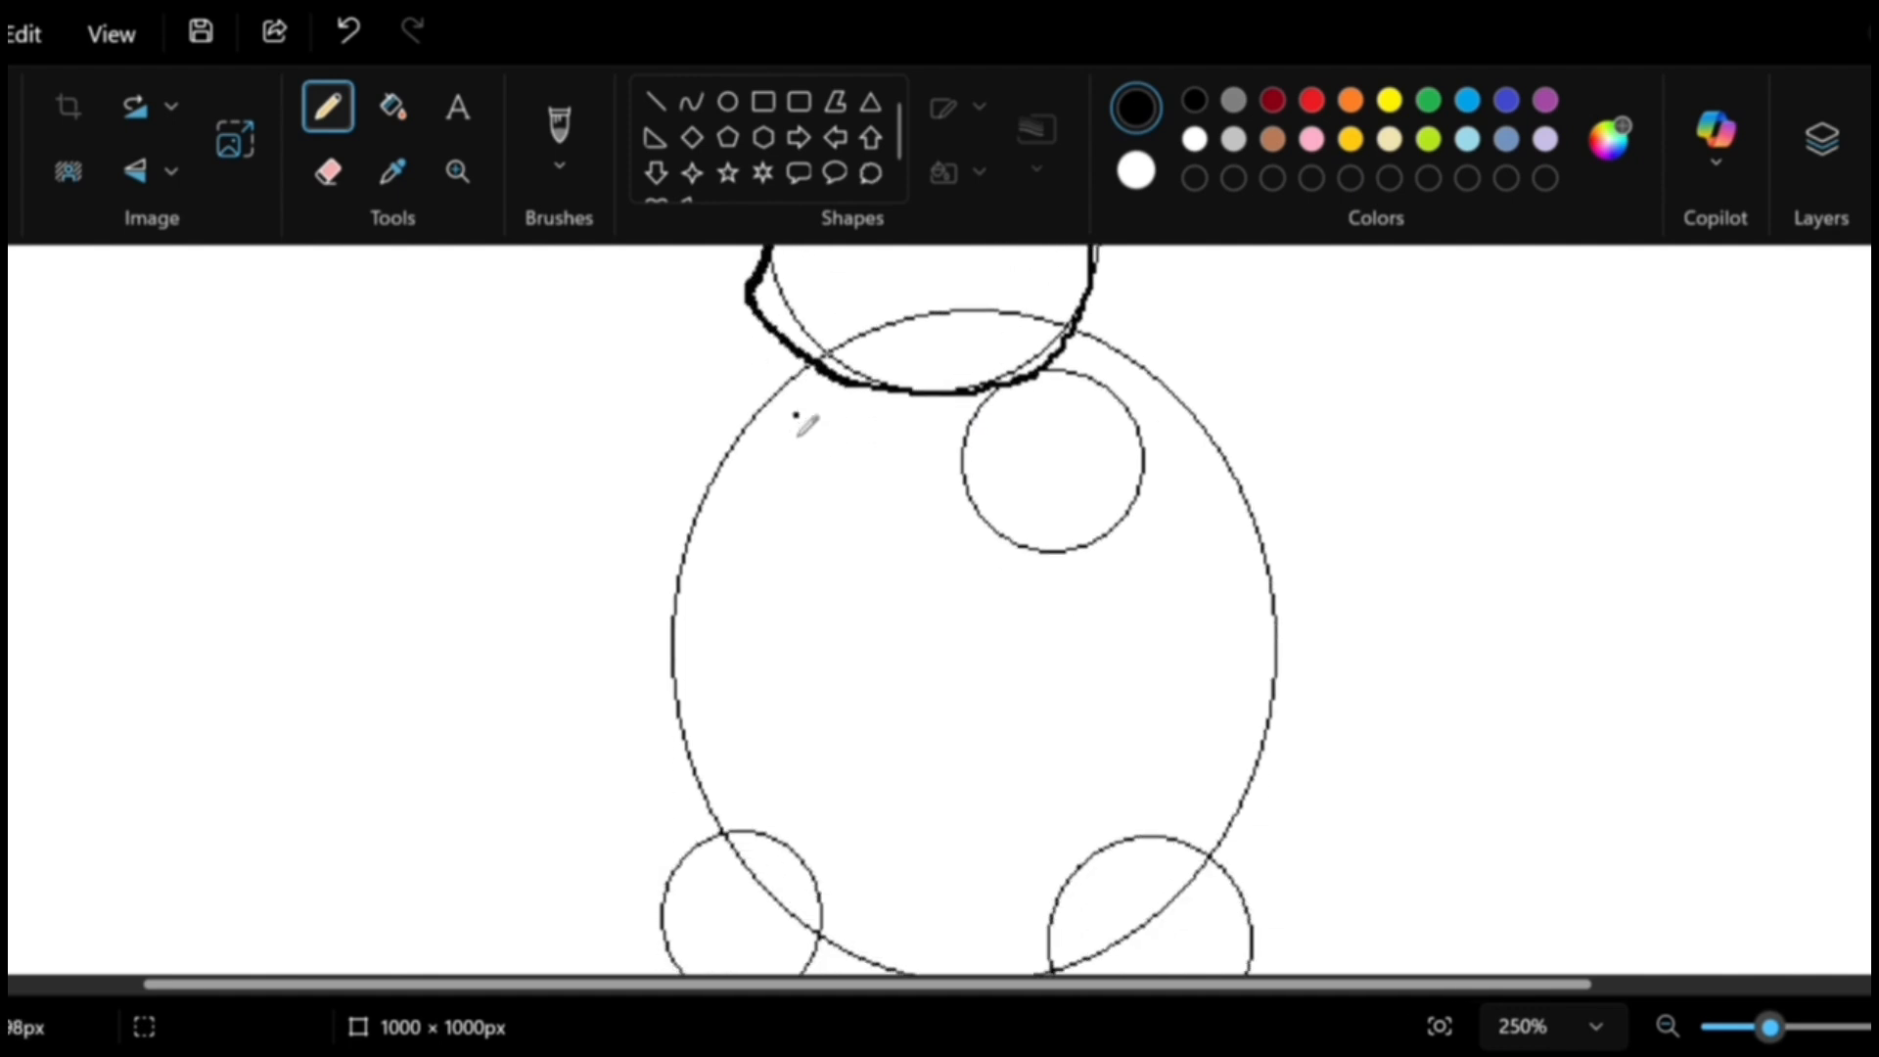
{"action": "mouse_move", "coordinate": [818, 377]}
{"action": "left_mouse_down"}
{"action": "mouse_move", "coordinate": [734, 532]}
{"action": "mouse_move", "coordinate": [726, 750]}
{"action": "mouse_move", "coordinate": [769, 844]}
{"action": "mouse_move", "coordinate": [843, 930]}
{"action": "mouse_move", "coordinate": [989, 959]}
{"action": "left_mouse_up"}
{"action": "scroll", "coordinate": [995, 871], "scroll_direction": "down", "scroll_amount": 5}
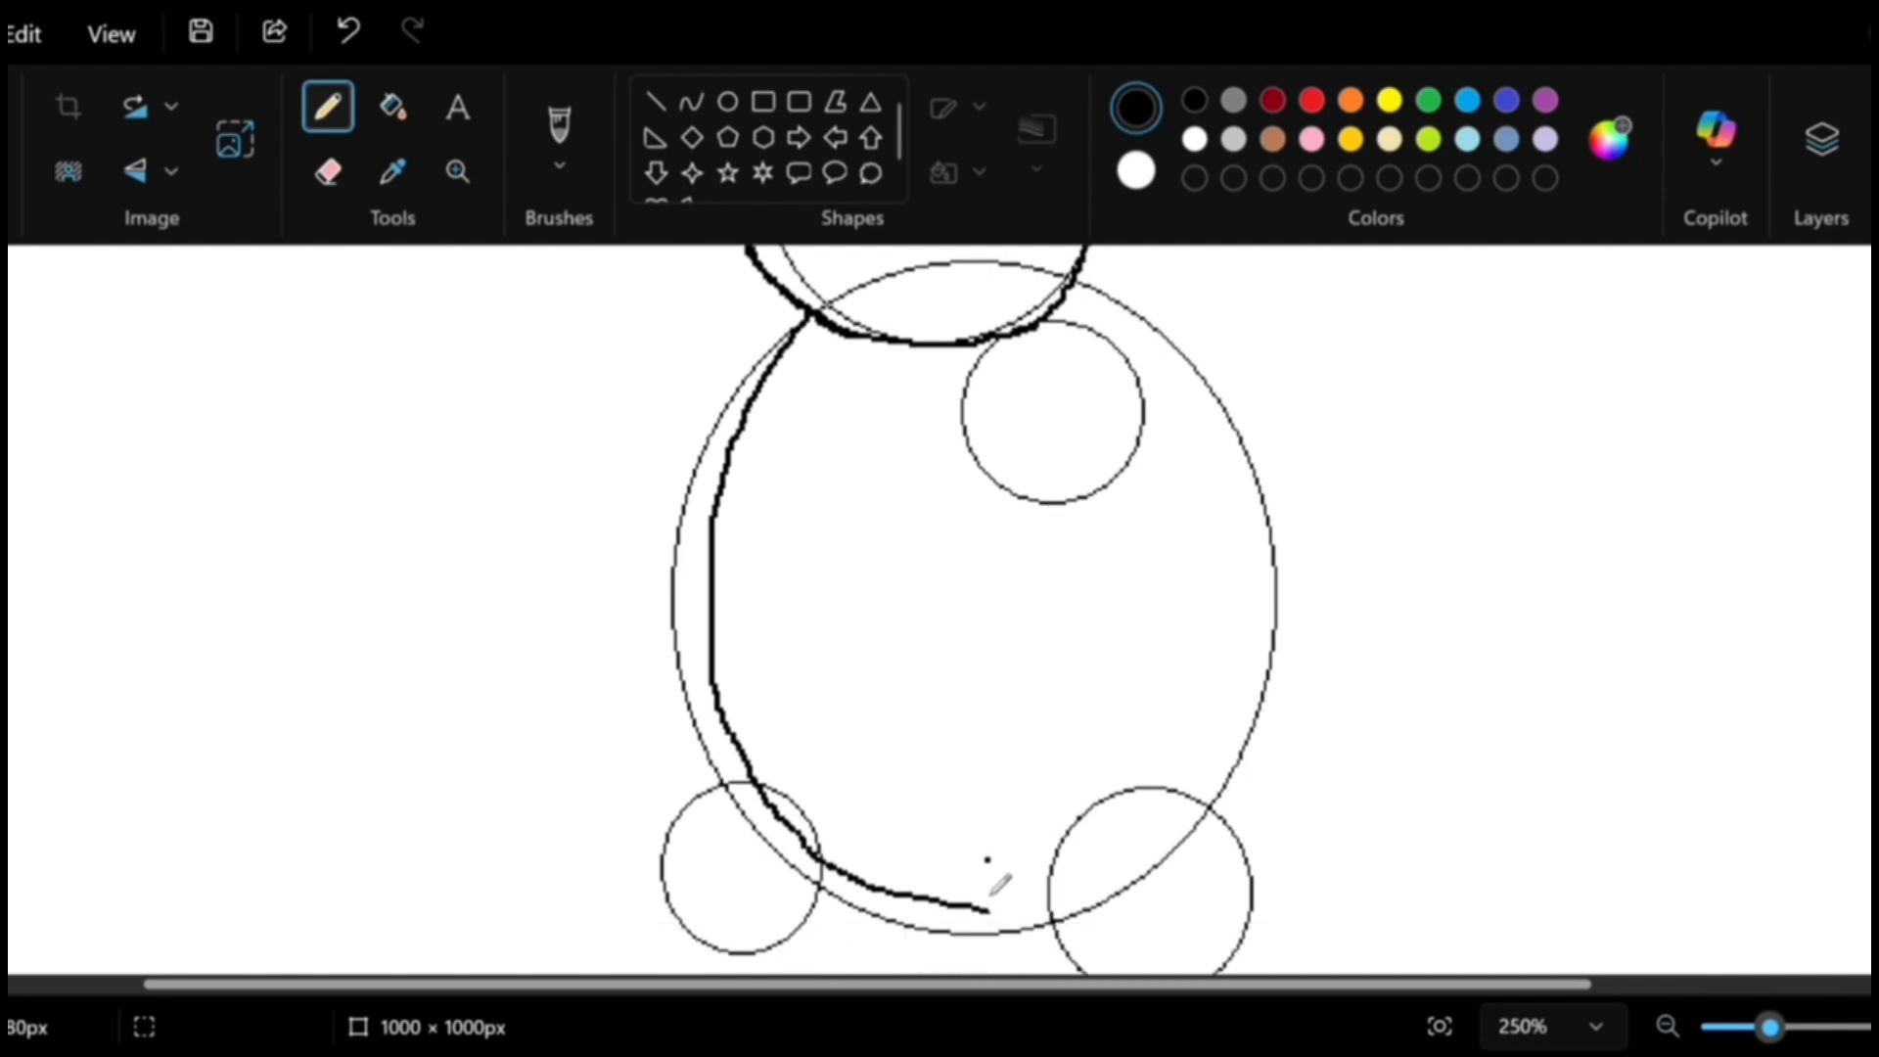
Outline the right-hand arm around its guide circle, with a rounded shoulder and a narrower lower-left end.
{"action": "scroll", "coordinate": [979, 620], "scroll_direction": "up", "scroll_amount": 7}
{"action": "key", "text": "ctrl+z"}
{"action": "mouse_move", "coordinate": [959, 673]}
{"action": "left_mouse_down"}
{"action": "mouse_move", "coordinate": [971, 590]}
{"action": "mouse_move", "coordinate": [1019, 514]}
{"action": "mouse_move", "coordinate": [1069, 495]}
{"action": "mouse_move", "coordinate": [1125, 533]}
{"action": "mouse_move", "coordinate": [1149, 608]}
{"action": "mouse_move", "coordinate": [1115, 663]}
{"action": "mouse_move", "coordinate": [1052, 697]}
{"action": "mouse_move", "coordinate": [992, 685]}
{"action": "left_mouse_up"}
{"action": "left_click", "coordinate": [1018, 558]}
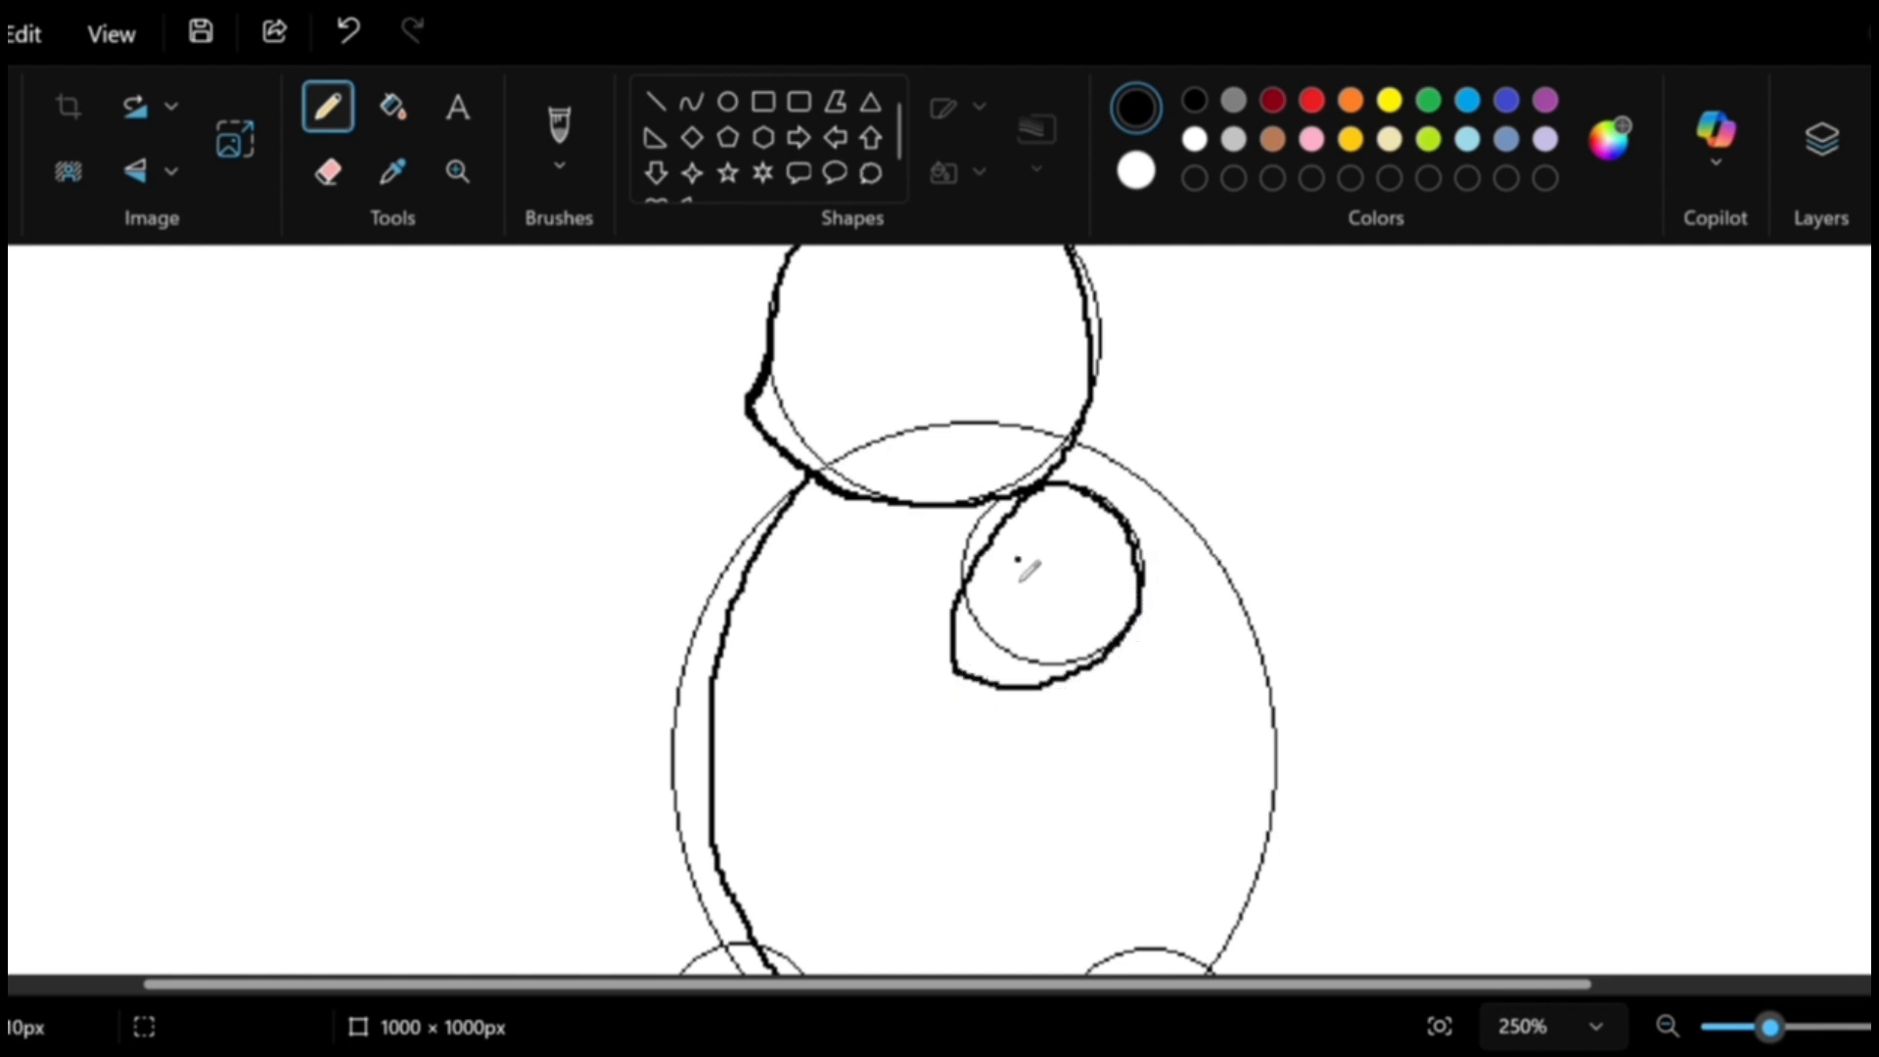
Draw the left-hand arm extending outward from the neck, with pointed claws and a small angled finger mark.
{"action": "key", "text": "ctrl+z"}
{"action": "mouse_move", "coordinate": [808, 480]}
{"action": "left_mouse_down"}
{"action": "mouse_move", "coordinate": [702, 546]}
{"action": "mouse_move", "coordinate": [650, 607]}
{"action": "mouse_move", "coordinate": [579, 623]}
{"action": "mouse_move", "coordinate": [626, 646]}
{"action": "mouse_move", "coordinate": [616, 697]}
{"action": "mouse_move", "coordinate": [722, 665]}
{"action": "left_mouse_up"}
{"action": "mouse_move", "coordinate": [662, 587]}
{"action": "left_mouse_down"}
{"action": "mouse_move", "coordinate": [655, 617]}
{"action": "mouse_move", "coordinate": [686, 622]}
{"action": "left_mouse_up"}
{"action": "left_click", "coordinate": [857, 623]}
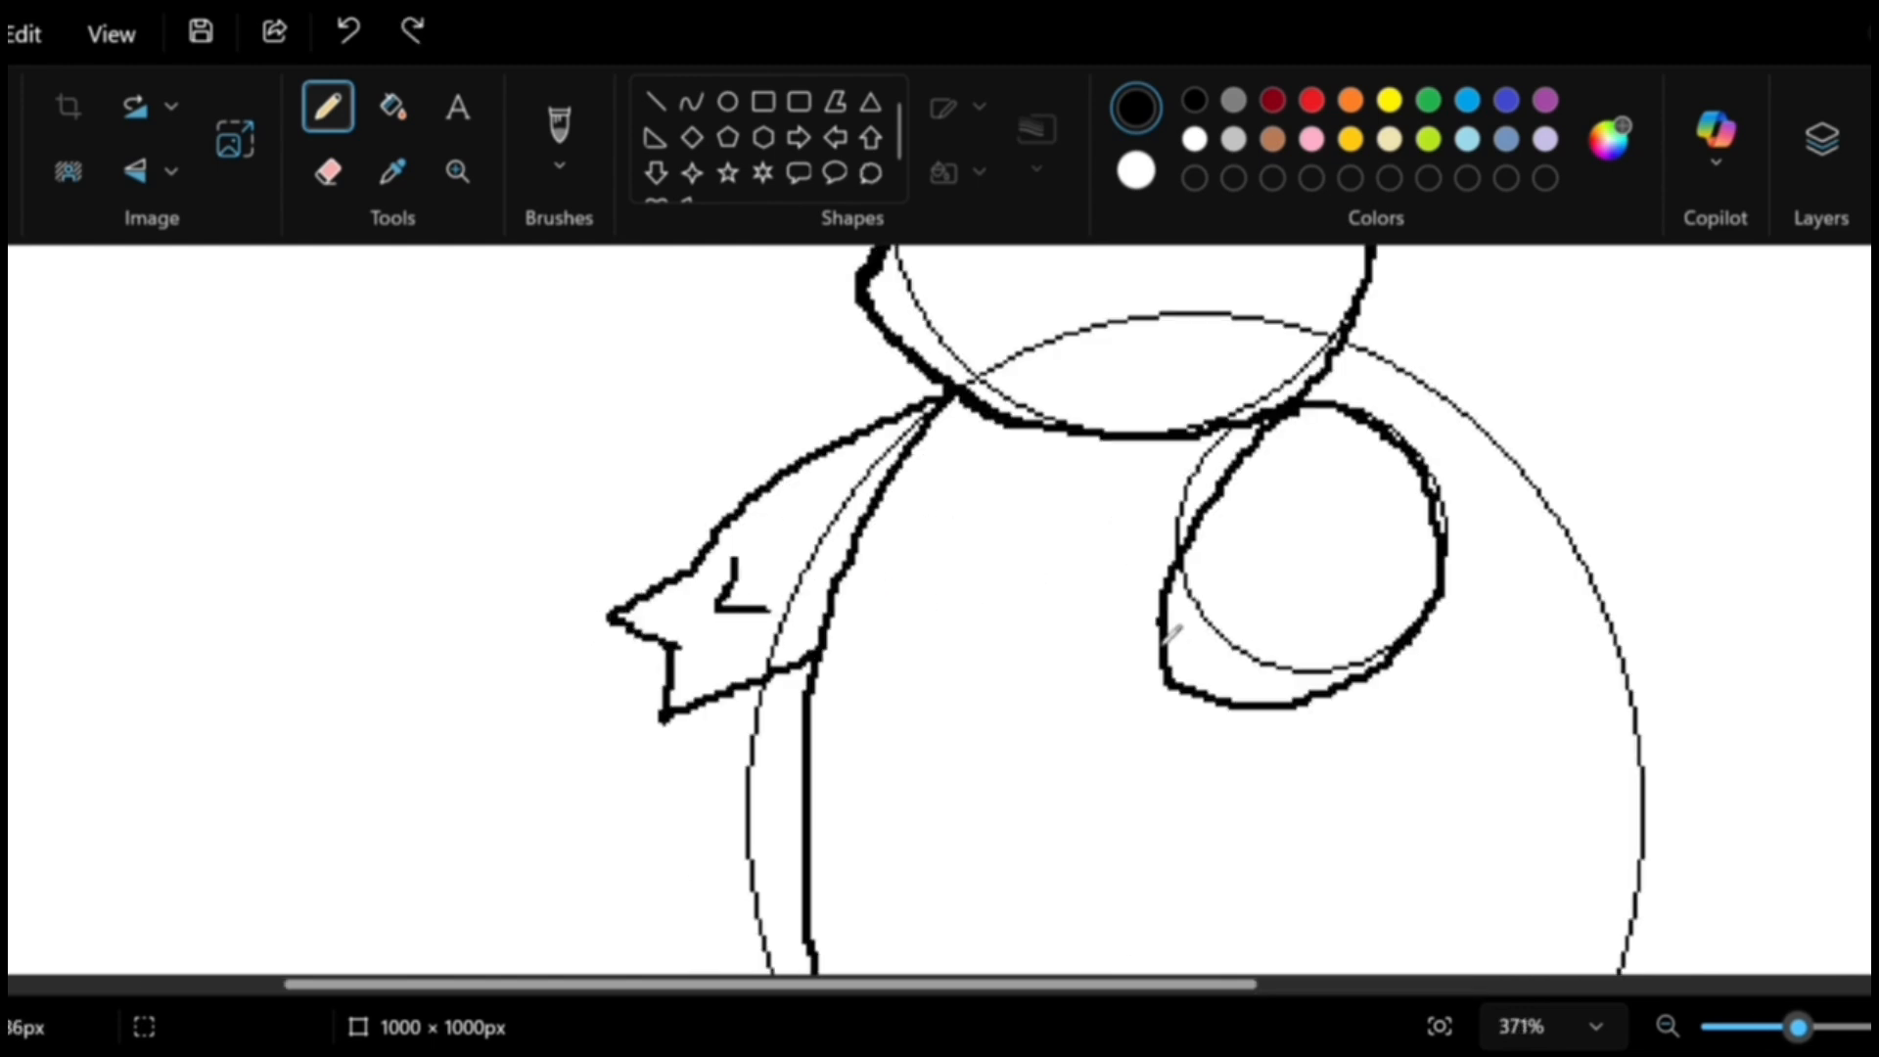
Add a claw tip and two angled claw marks to the right-hand arm, and erase the guide lines around it.
{"action": "mouse_move", "coordinate": [1159, 626]}
{"action": "left_mouse_down"}
{"action": "mouse_move", "coordinate": [1124, 716]}
{"action": "mouse_move", "coordinate": [1189, 701]}
{"action": "mouse_move", "coordinate": [1233, 578]}
{"action": "mouse_move", "coordinate": [1249, 642]}
{"action": "mouse_move", "coordinate": [1326, 642]}
{"action": "mouse_move", "coordinate": [1318, 676]}
{"action": "left_mouse_up"}
{"action": "left_click", "coordinate": [1195, 621]}
{"action": "left_click", "coordinate": [1289, 641]}
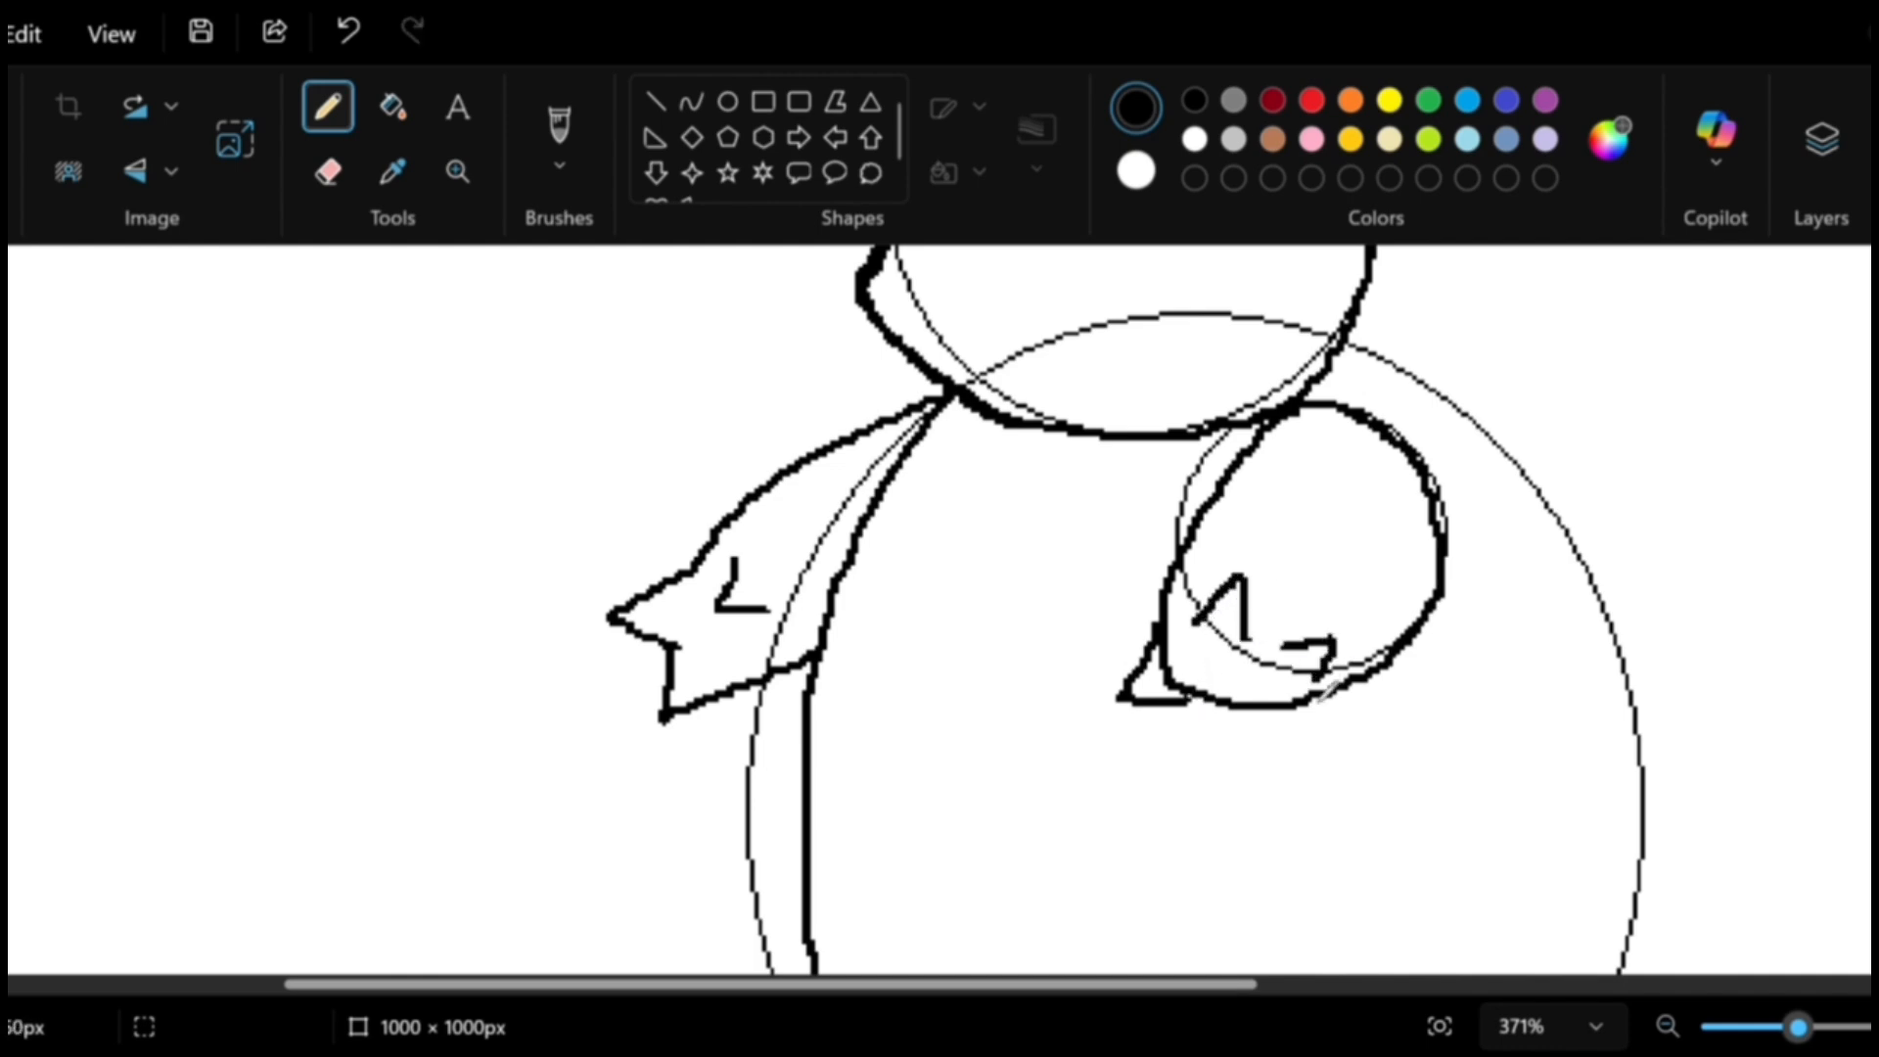
{"action": "left_click", "coordinate": [327, 172]}
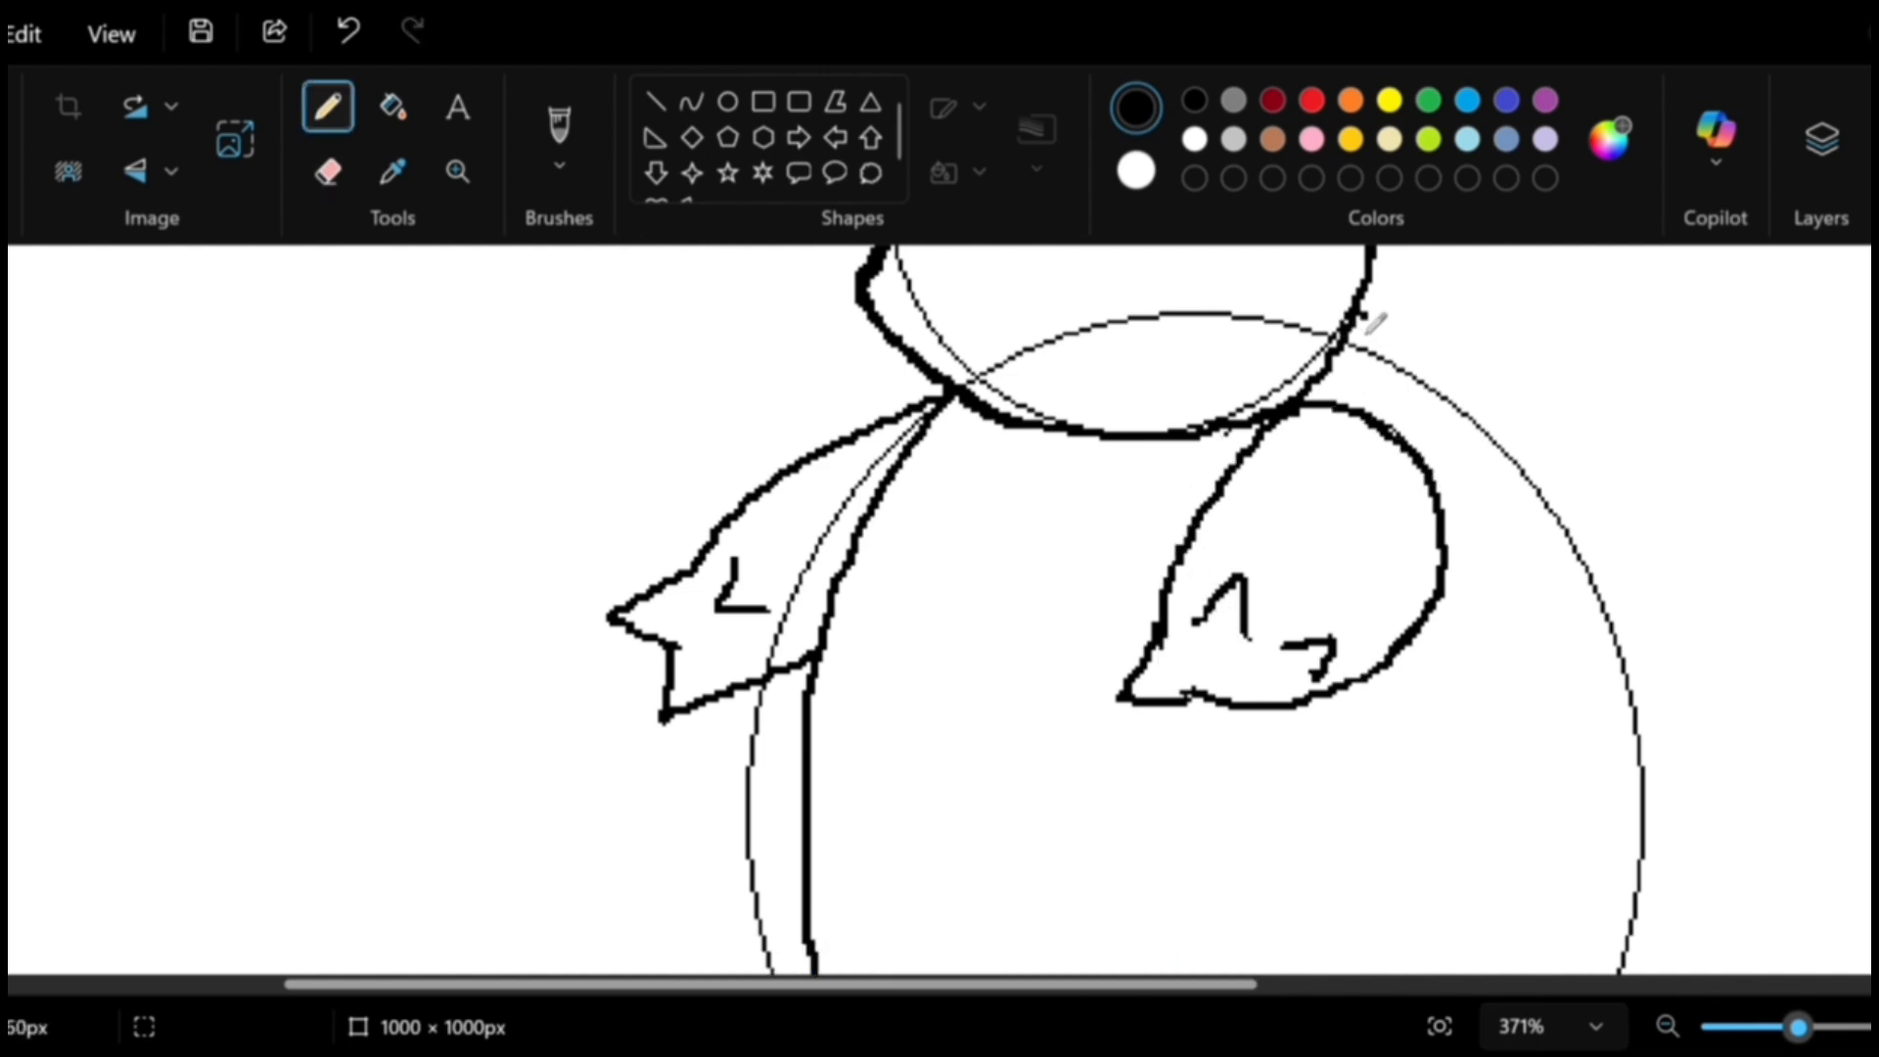
Draw a narrow rounded shell rim piece between the head and the right-hand shoulder.
{"action": "left_click_drag", "start_coordinate": [1358, 336], "coordinate": [1360, 414]}
{"action": "mouse_move", "coordinate": [1366, 336]}
{"action": "left_mouse_down"}
{"action": "mouse_move", "coordinate": [1396, 304]}
{"action": "mouse_move", "coordinate": [1416, 328]}
{"action": "mouse_move", "coordinate": [1424, 453]}
{"action": "left_mouse_up"}
{"action": "scroll", "coordinate": [1501, 472], "scroll_direction": "up", "scroll_amount": 2}
{"action": "scroll", "coordinate": [1488, 470], "scroll_direction": "down", "scroll_amount": 1}
Draw the right-hand leg with a rounded thigh, two tapering sides and a jagged clawed foot edge.
{"action": "mouse_move", "coordinate": [1036, 872]}
{"action": "left_mouse_down"}
{"action": "mouse_move", "coordinate": [1045, 792]}
{"action": "mouse_move", "coordinate": [1091, 746]}
{"action": "mouse_move", "coordinate": [1159, 739]}
{"action": "mouse_move", "coordinate": [1206, 773]}
{"action": "mouse_move", "coordinate": [1238, 905]}
{"action": "left_mouse_up"}
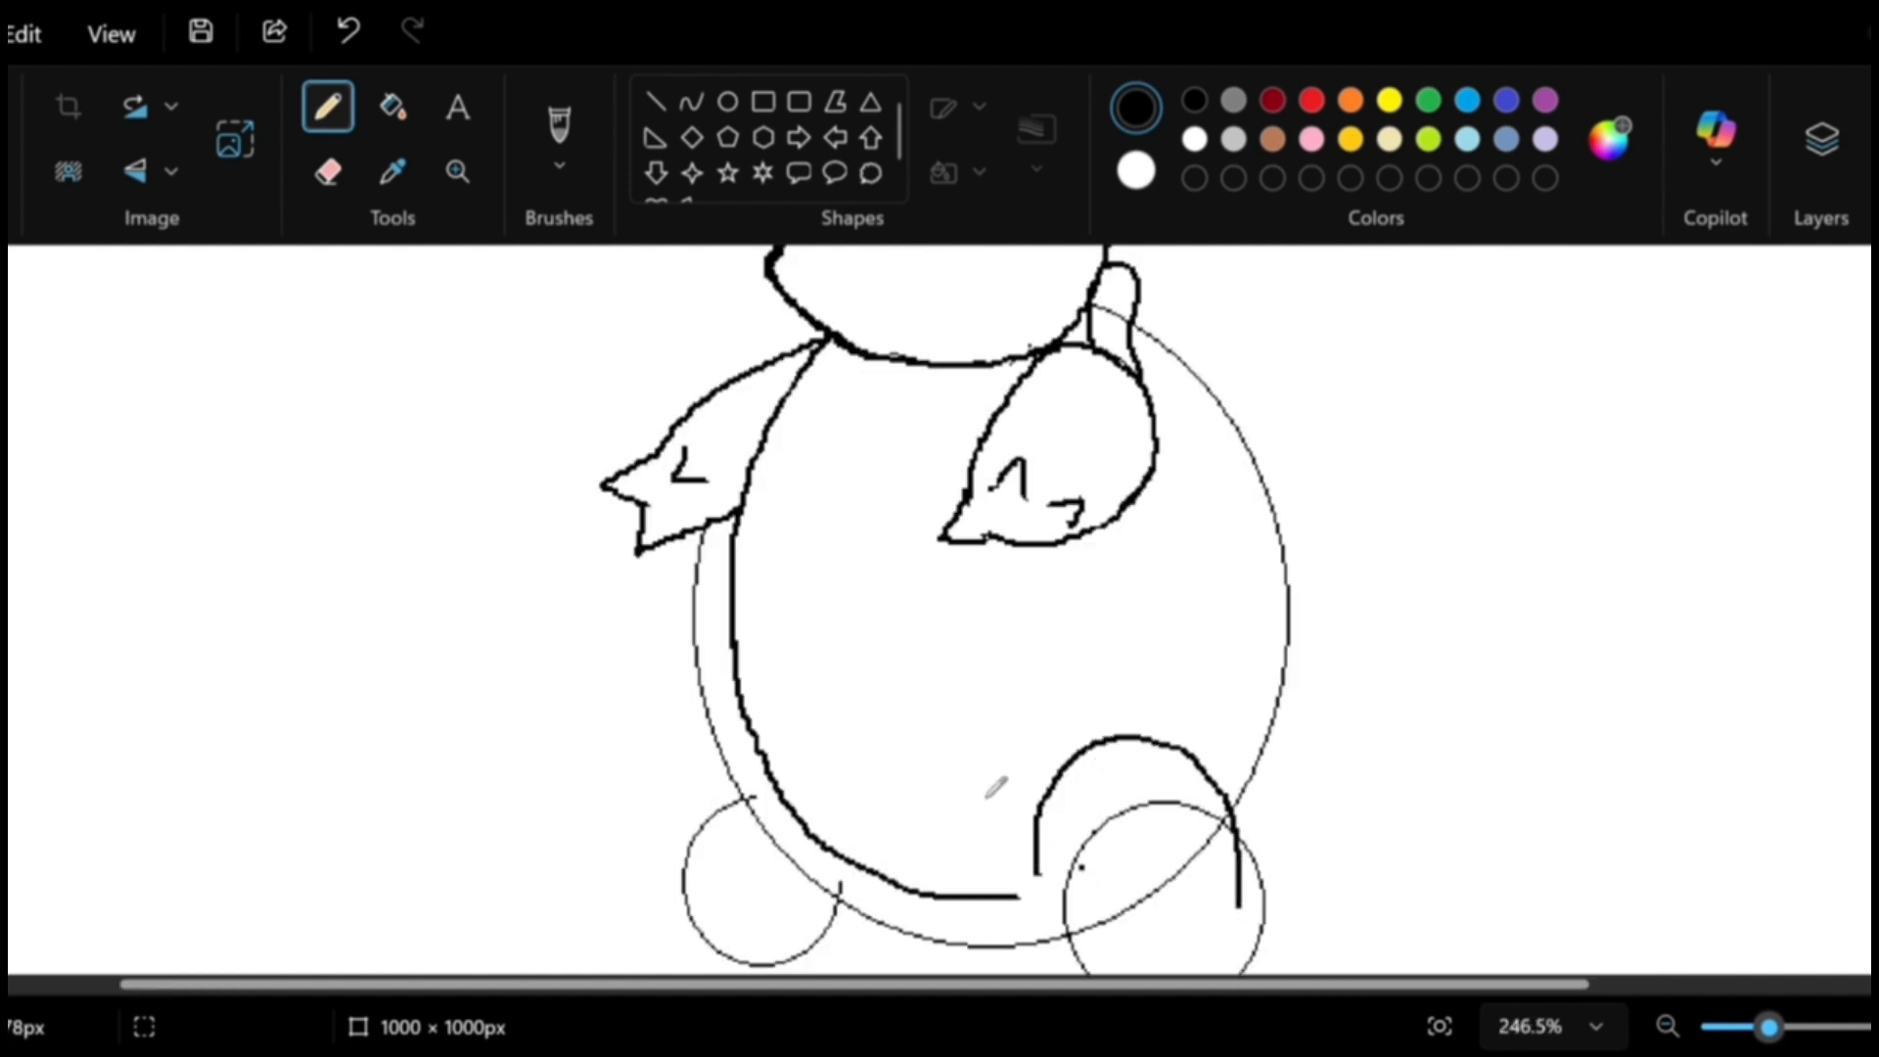
{"action": "scroll", "coordinate": [996, 786], "scroll_direction": "down", "scroll_amount": 3}
{"action": "mouse_move", "coordinate": [1039, 671]}
{"action": "left_mouse_down"}
{"action": "mouse_move", "coordinate": [1116, 792]}
{"action": "mouse_move", "coordinate": [1116, 870]}
{"action": "left_mouse_up"}
{"action": "left_click_drag", "start_coordinate": [1241, 677], "coordinate": [1281, 839]}
{"action": "left_click_drag", "start_coordinate": [1116, 874], "coordinate": [1272, 864]}
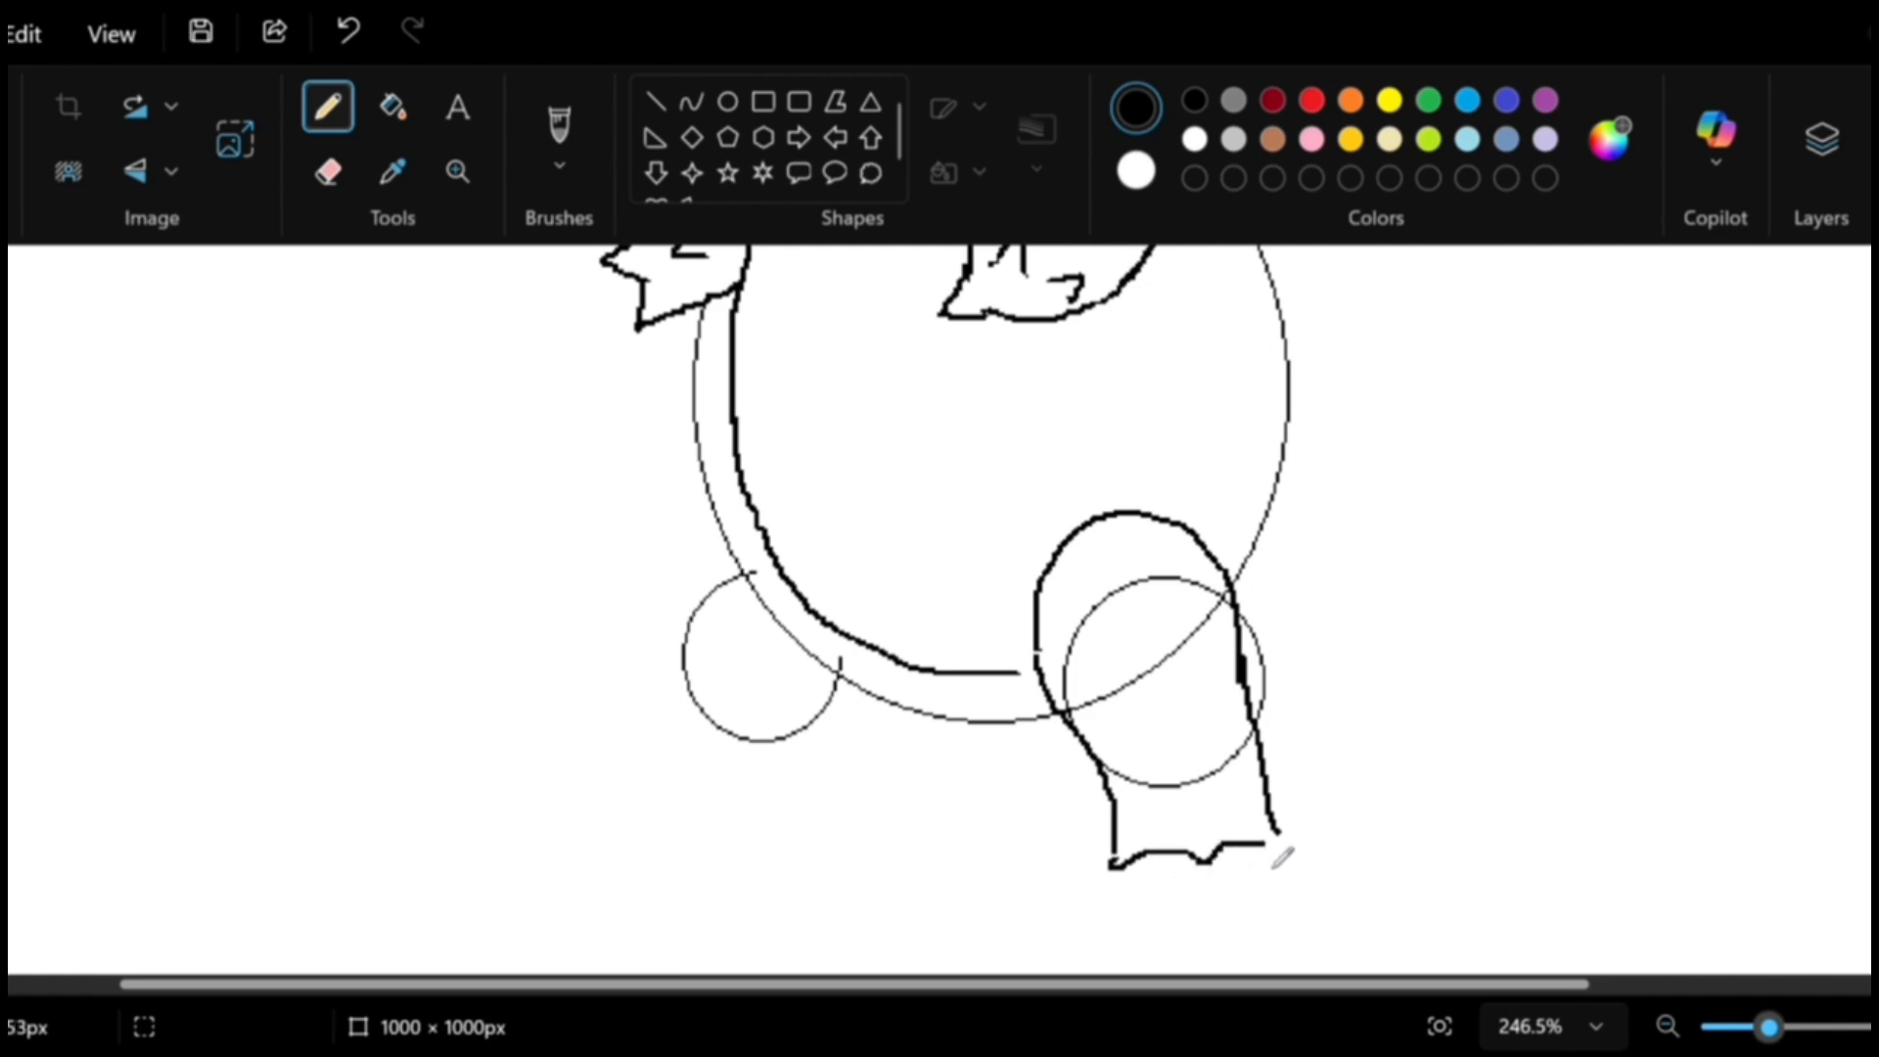
Erase the right-hand leg's outer side and redraw it as one clean line down to the foot.
{"action": "scroll", "coordinate": [1263, 681], "scroll_direction": "up", "scroll_amount": 3}
{"action": "scroll", "coordinate": [1196, 692], "scroll_direction": "down", "scroll_amount": 4}
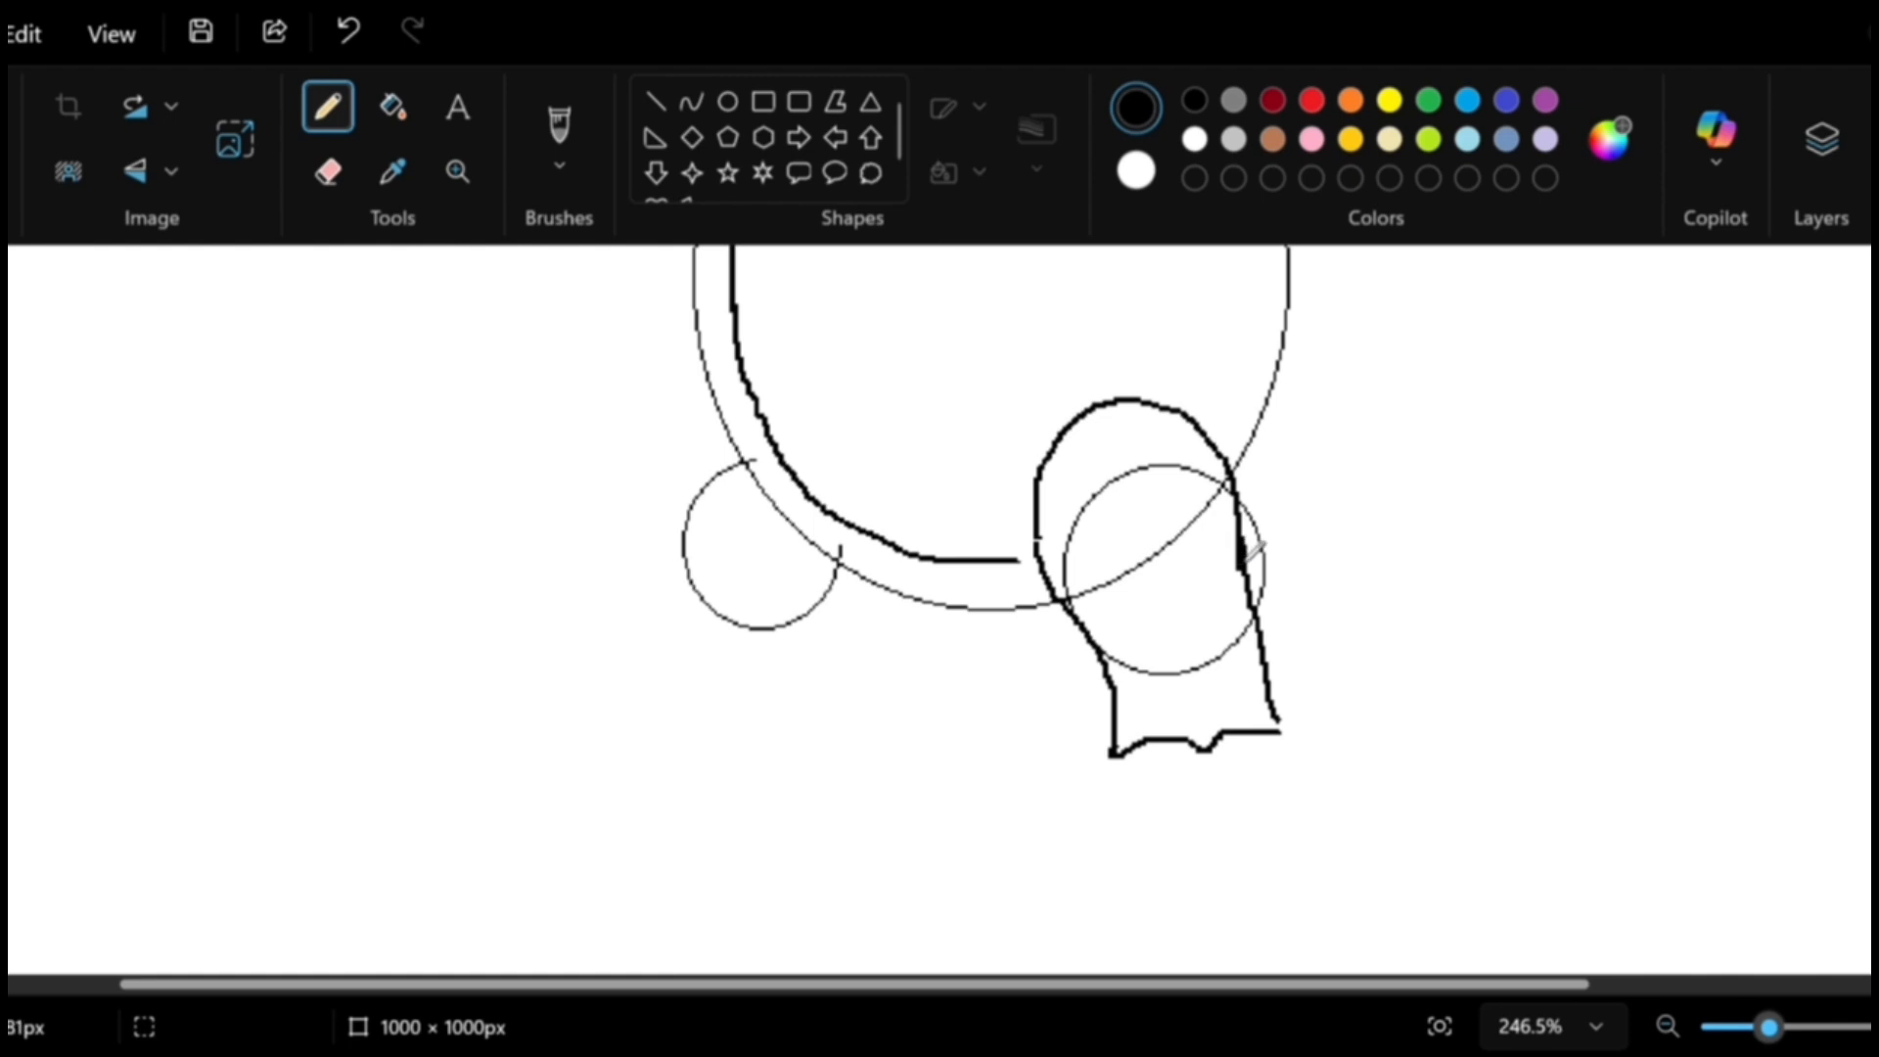
{"action": "left_click_drag", "start_coordinate": [1271, 677], "coordinate": [1279, 731]}
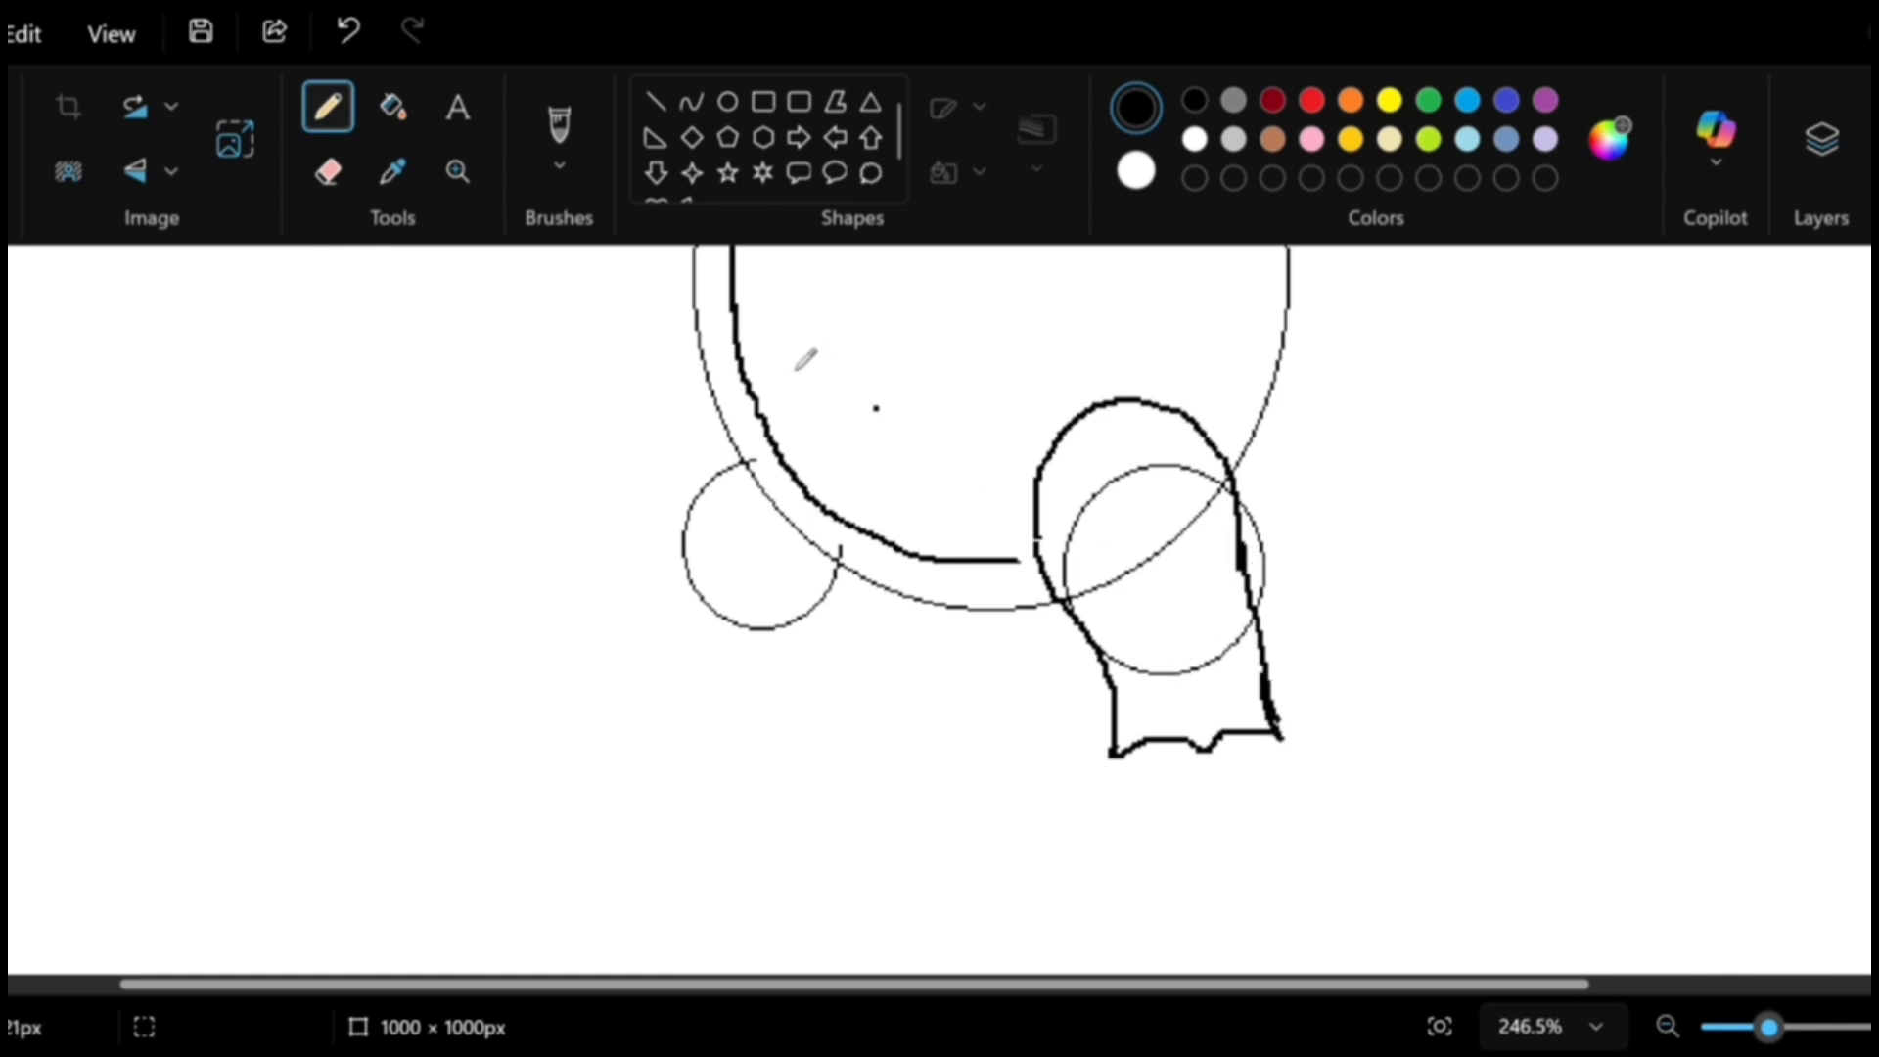
{"action": "left_click", "coordinate": [328, 175]}
{"action": "mouse_move", "coordinate": [1246, 566]}
{"action": "left_mouse_down"}
{"action": "mouse_move", "coordinate": [1264, 716]}
{"action": "mouse_move", "coordinate": [1260, 577]}
{"action": "mouse_move", "coordinate": [1289, 730]}
{"action": "left_mouse_up"}
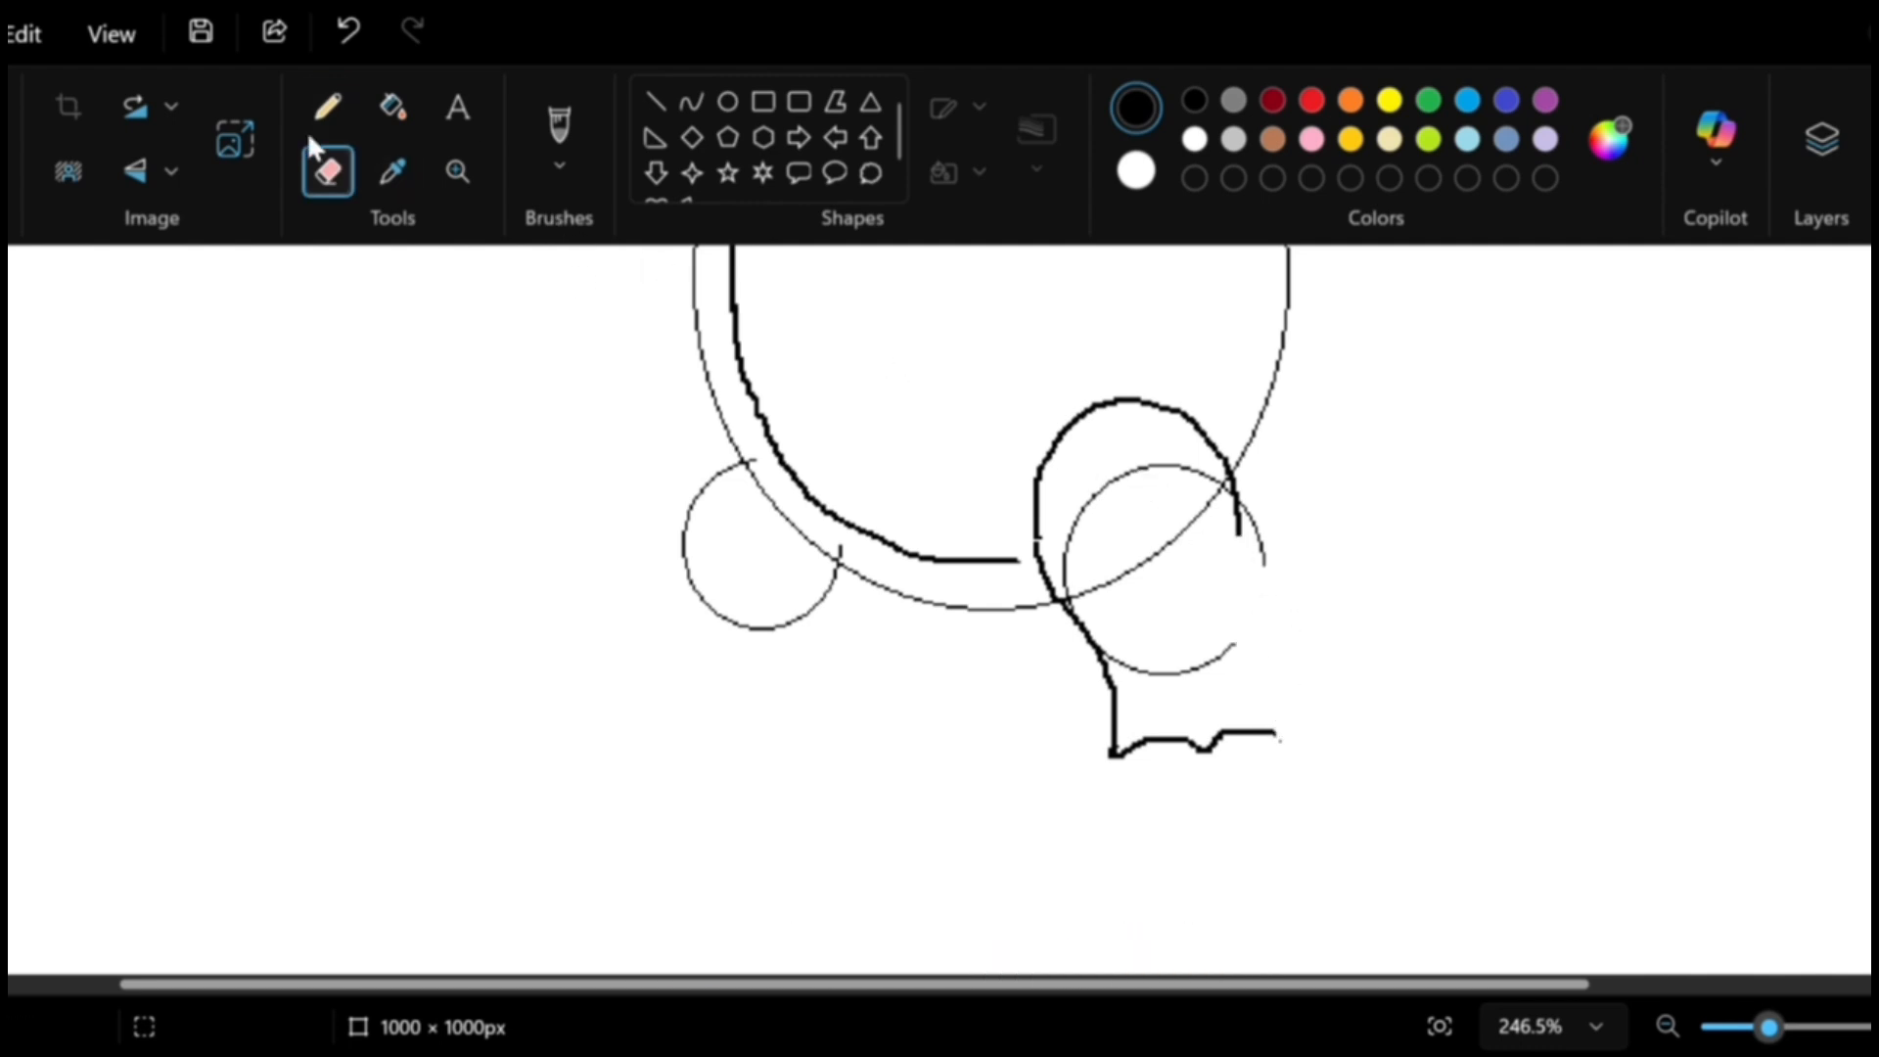
{"action": "left_click", "coordinate": [328, 110]}
{"action": "left_click_drag", "start_coordinate": [1245, 560], "coordinate": [1278, 732]}
{"action": "scroll", "coordinate": [1253, 605], "scroll_direction": "up", "scroll_amount": 5}
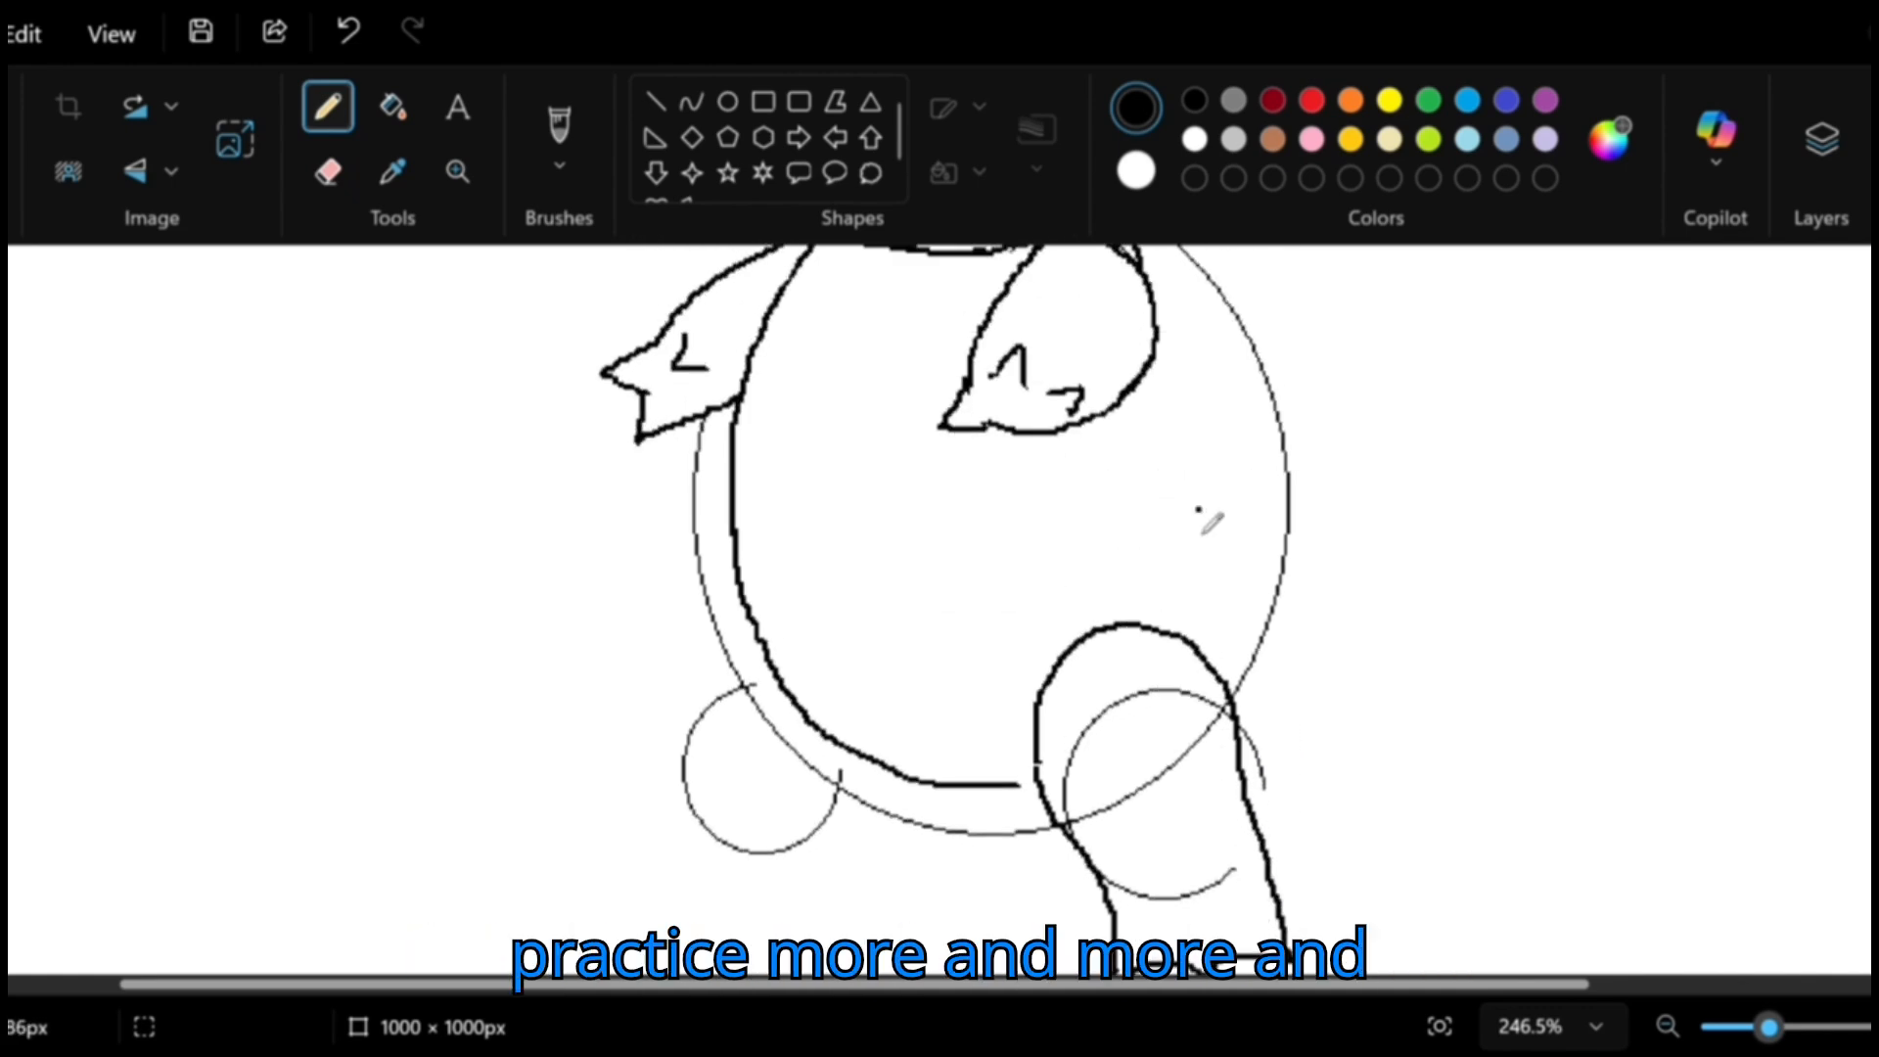
Draw the outer and inner sides of the left-hand leg, starting from the body's lower-left curve.
{"action": "scroll", "coordinate": [1206, 528], "scroll_direction": "down", "scroll_amount": 3}
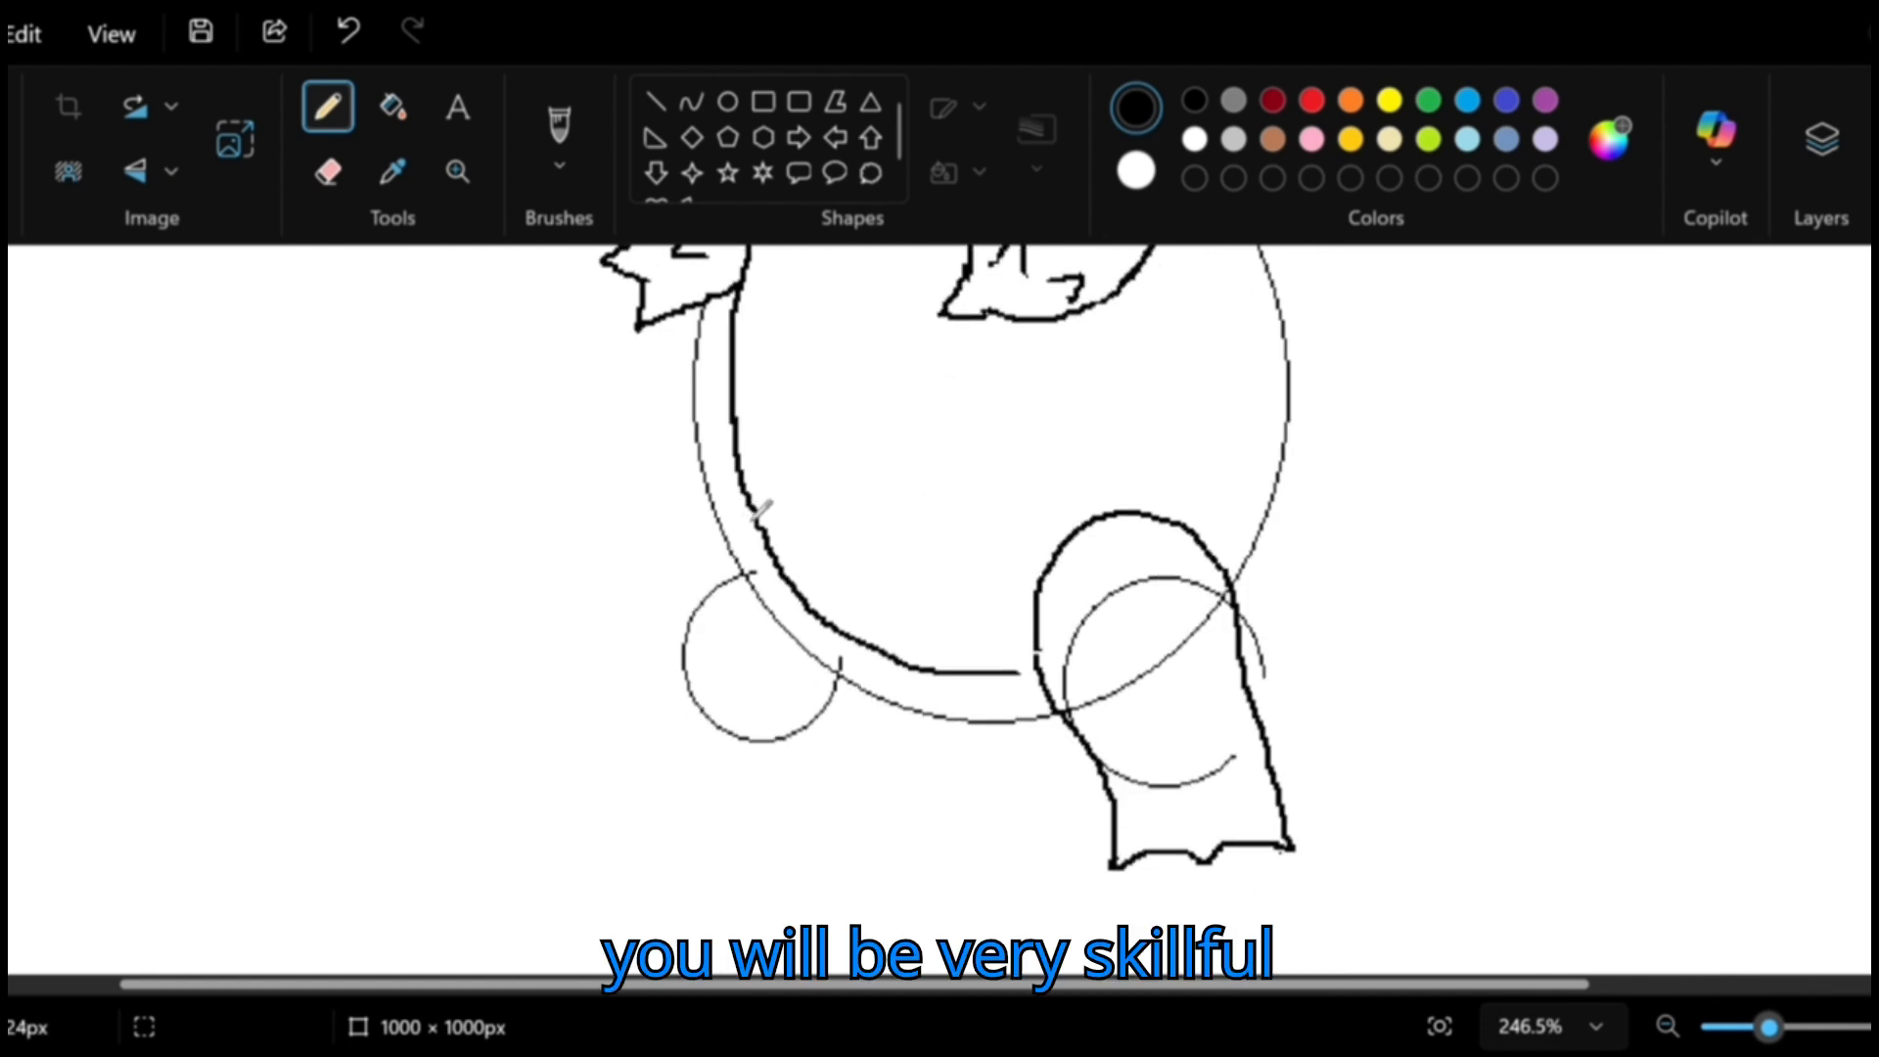
{"action": "mouse_move", "coordinate": [750, 505]}
{"action": "left_mouse_down"}
{"action": "mouse_move", "coordinate": [719, 506]}
{"action": "mouse_move", "coordinate": [707, 537]}
{"action": "mouse_move", "coordinate": [685, 665]}
{"action": "left_mouse_up"}
{"action": "key", "text": "ctrl+z"}
{"action": "mouse_move", "coordinate": [741, 502]}
{"action": "left_mouse_down"}
{"action": "mouse_move", "coordinate": [707, 535]}
{"action": "mouse_move", "coordinate": [683, 620]}
{"action": "mouse_move", "coordinate": [665, 781]}
{"action": "left_mouse_up"}
{"action": "left_click", "coordinate": [786, 722]}
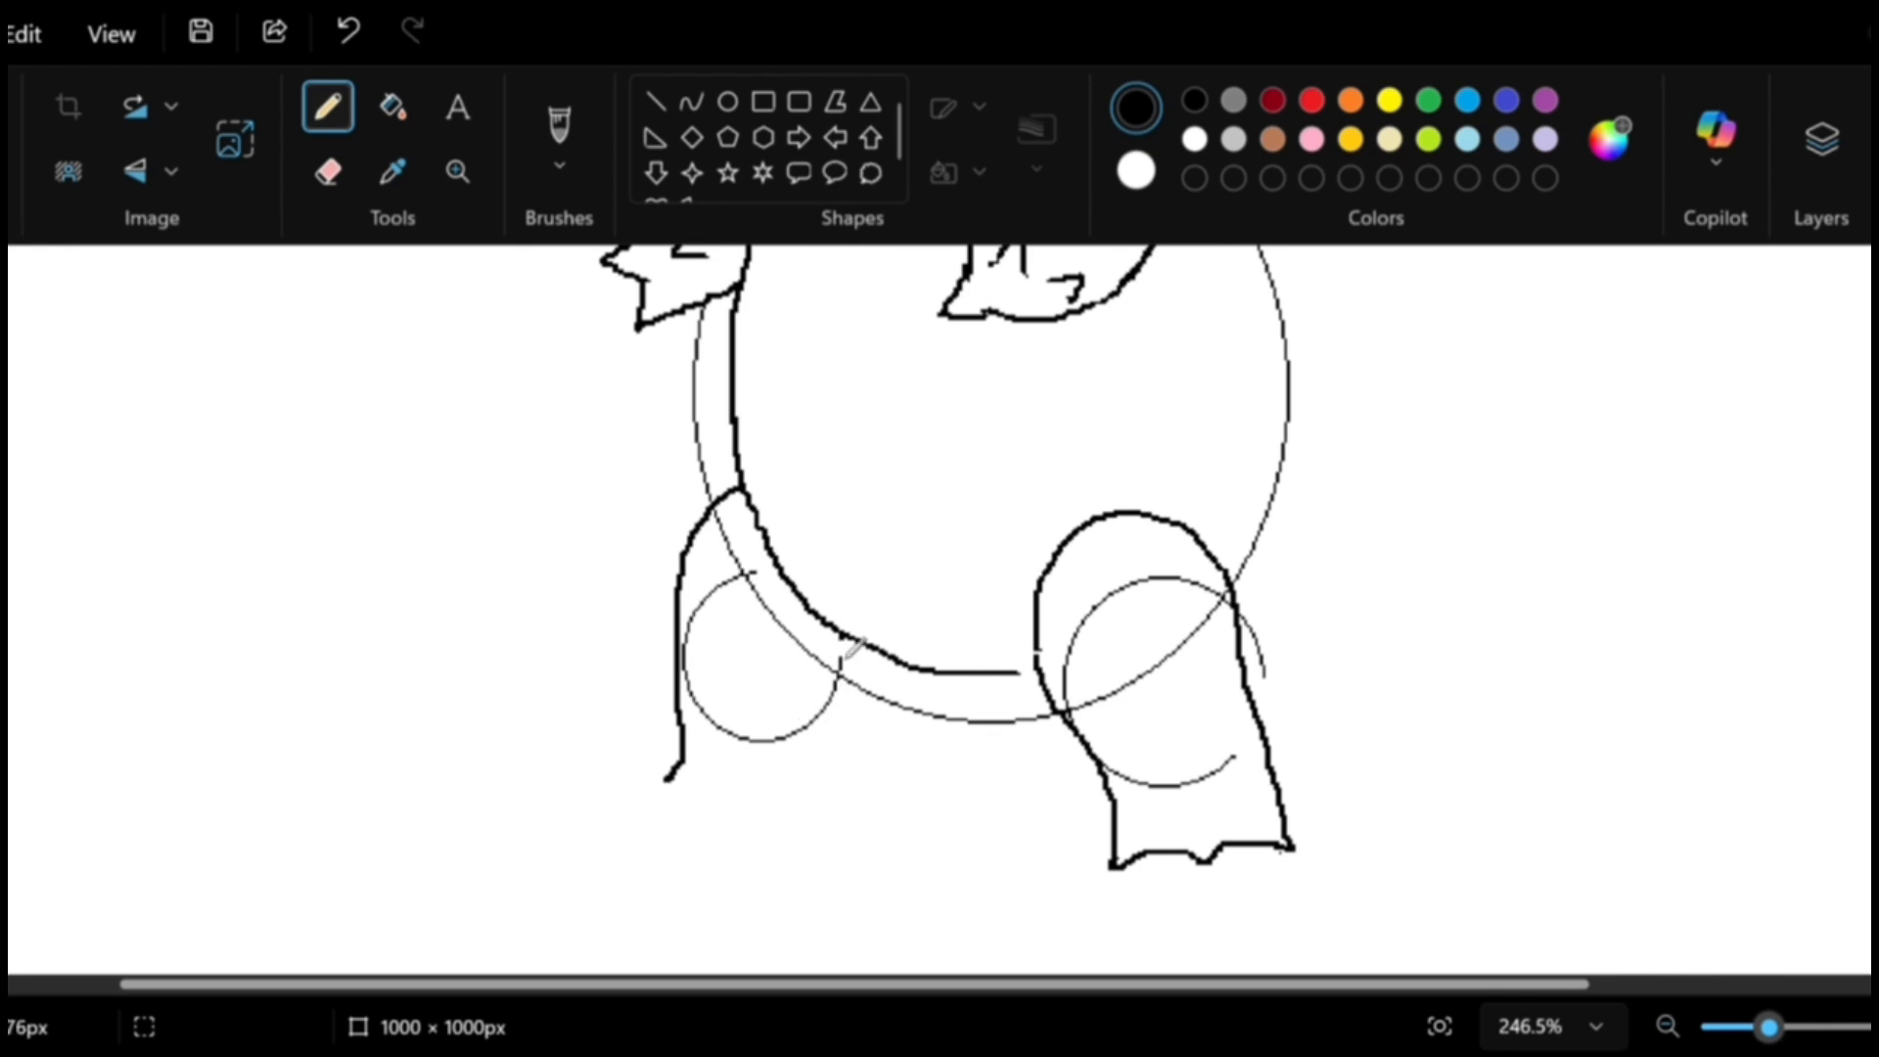
{"action": "left_click_drag", "start_coordinate": [865, 642], "coordinate": [774, 834]}
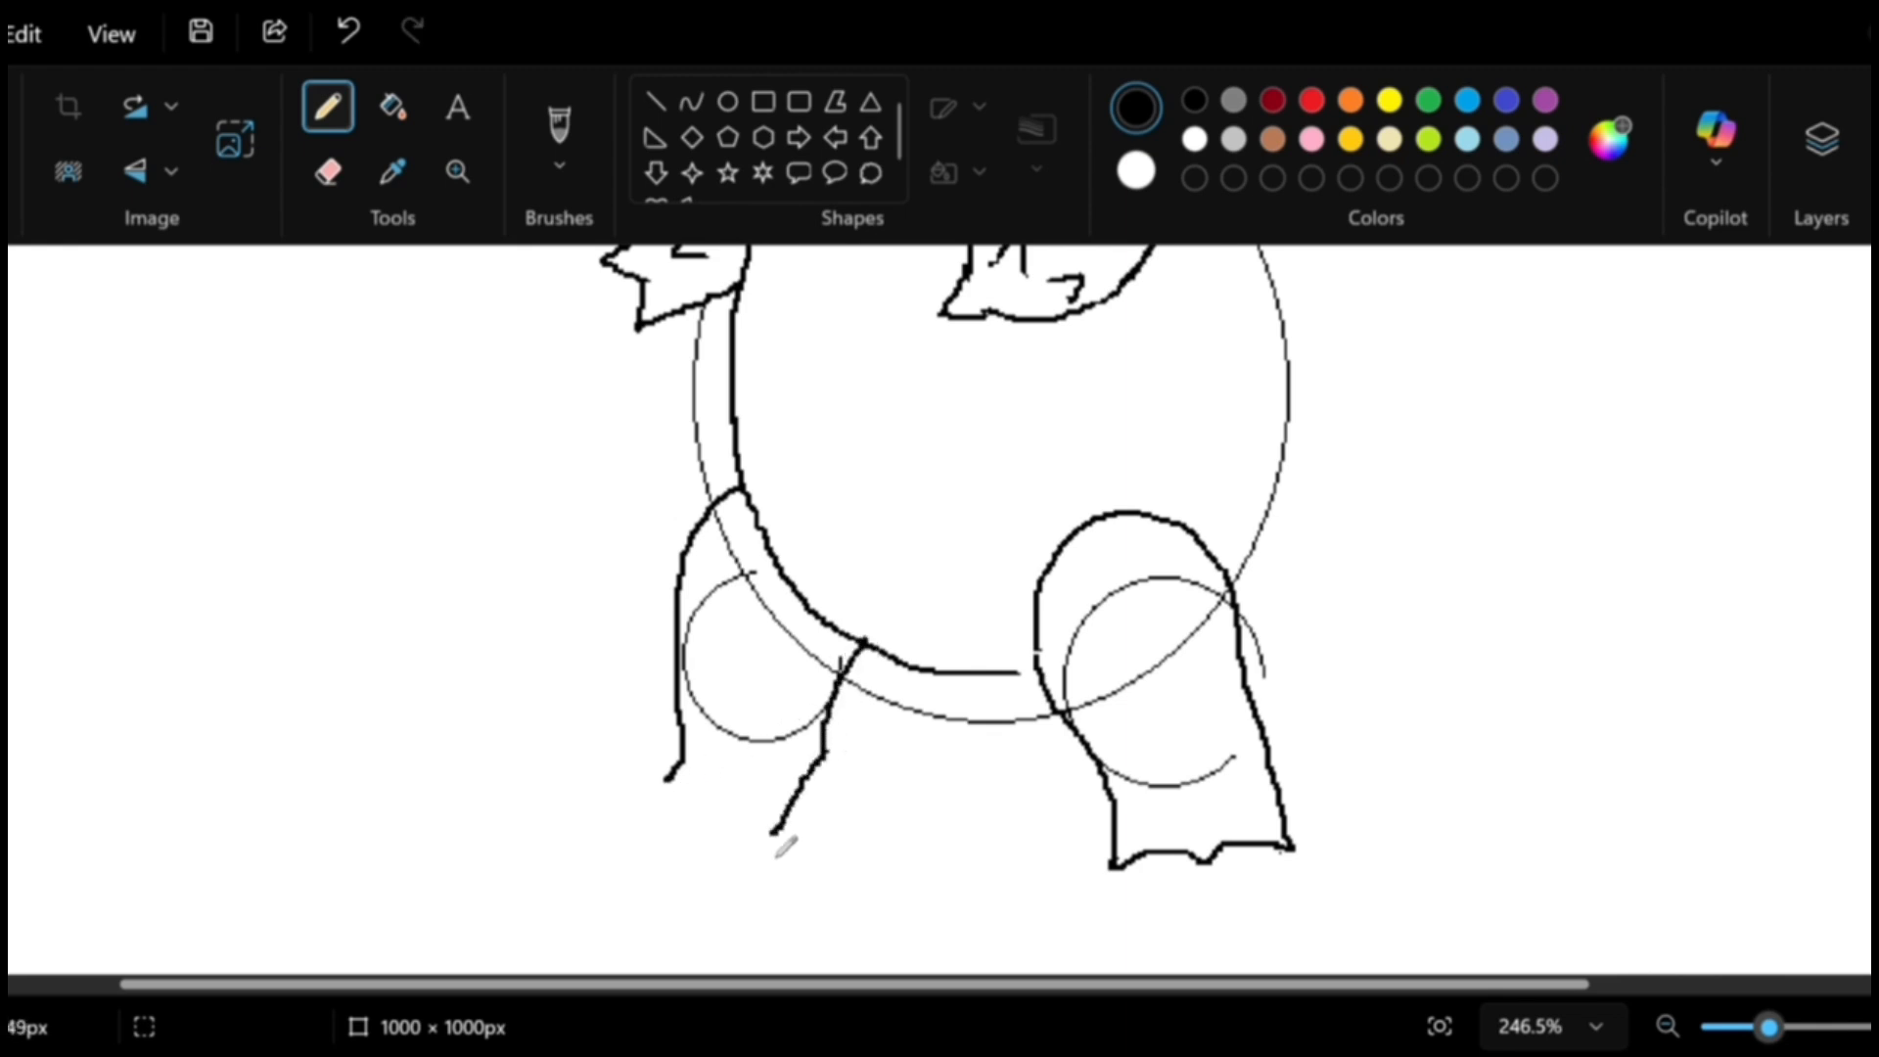
Draw pointed claws on the left-hand foot, joining the leg's outer and inner sides.
{"action": "left_click", "coordinate": [627, 783]}
{"action": "mouse_move", "coordinate": [679, 732]}
{"action": "left_mouse_down"}
{"action": "mouse_move", "coordinate": [622, 783]}
{"action": "mouse_move", "coordinate": [675, 789]}
{"action": "mouse_move", "coordinate": [682, 764]}
{"action": "mouse_move", "coordinate": [675, 777]}
{"action": "left_mouse_up"}
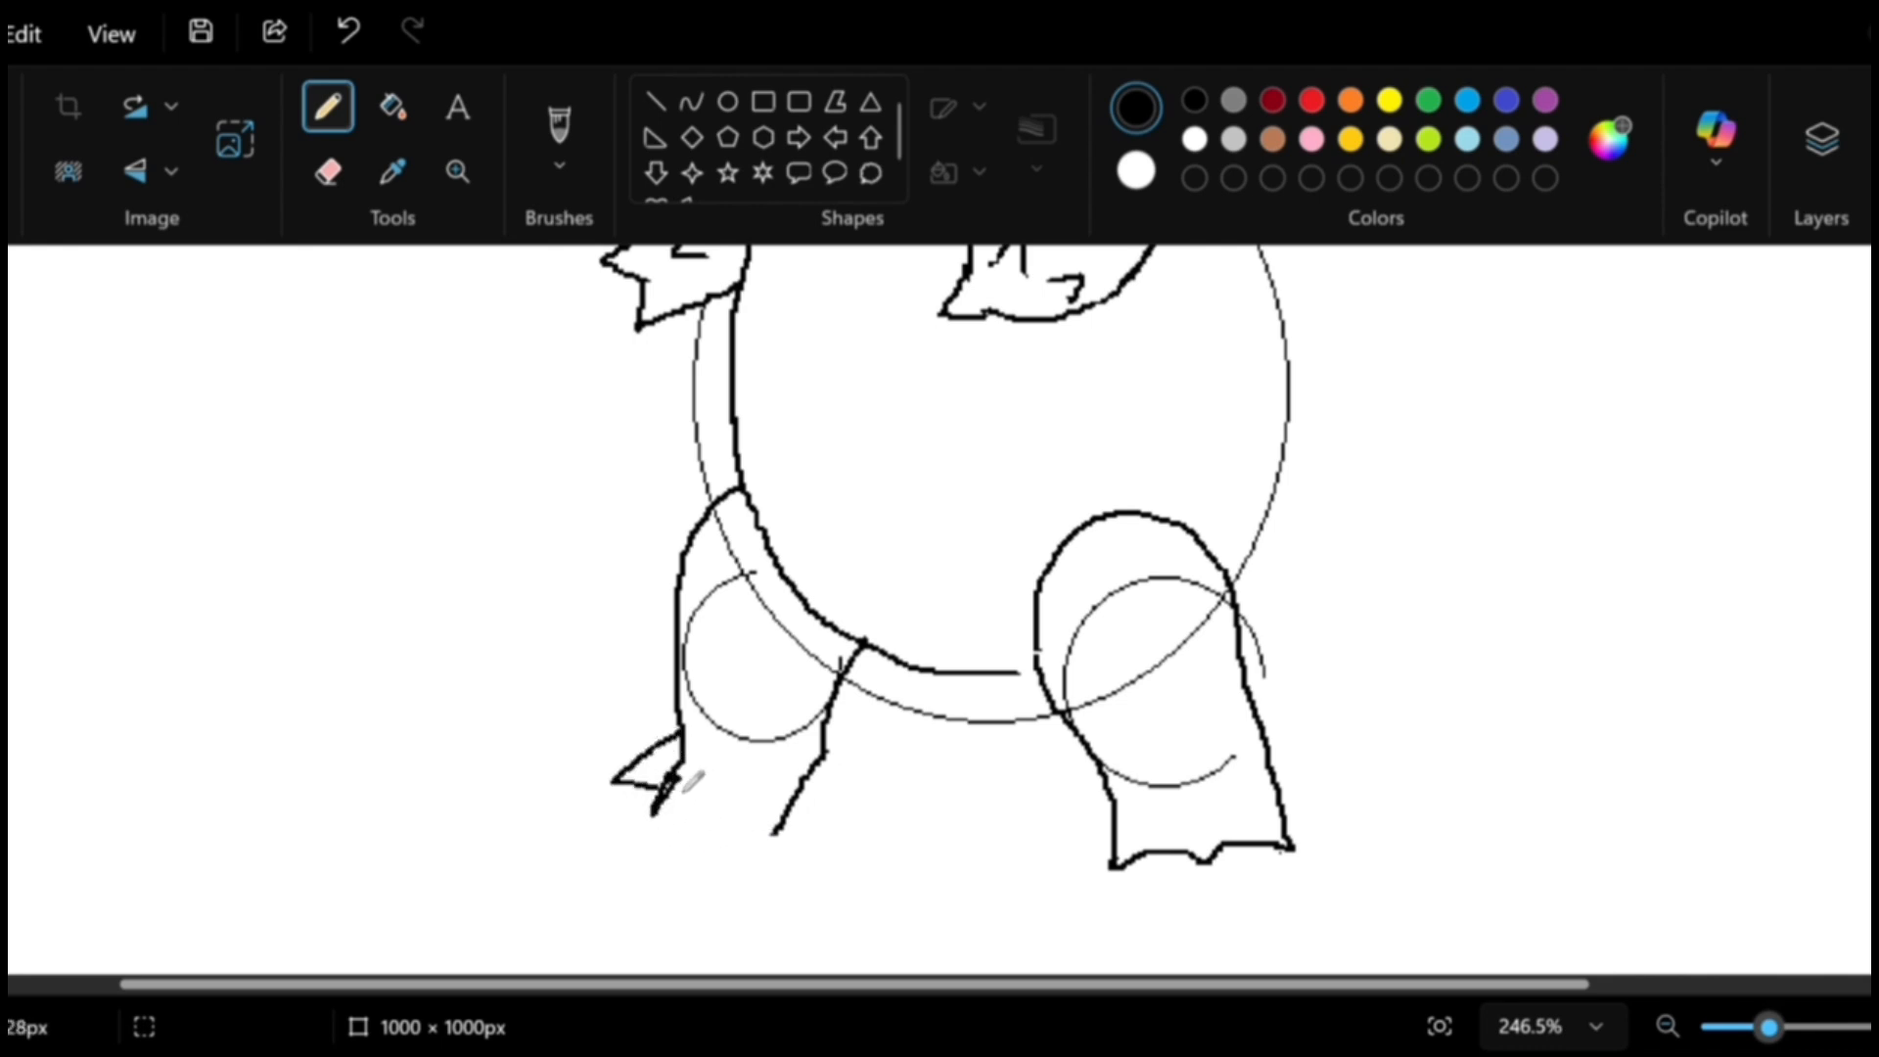
{"action": "mouse_move", "coordinate": [642, 840]}
{"action": "left_mouse_down"}
{"action": "mouse_move", "coordinate": [736, 803]}
{"action": "mouse_move", "coordinate": [728, 864]}
{"action": "mouse_move", "coordinate": [744, 881]}
{"action": "mouse_move", "coordinate": [783, 830]}
{"action": "left_mouse_up"}
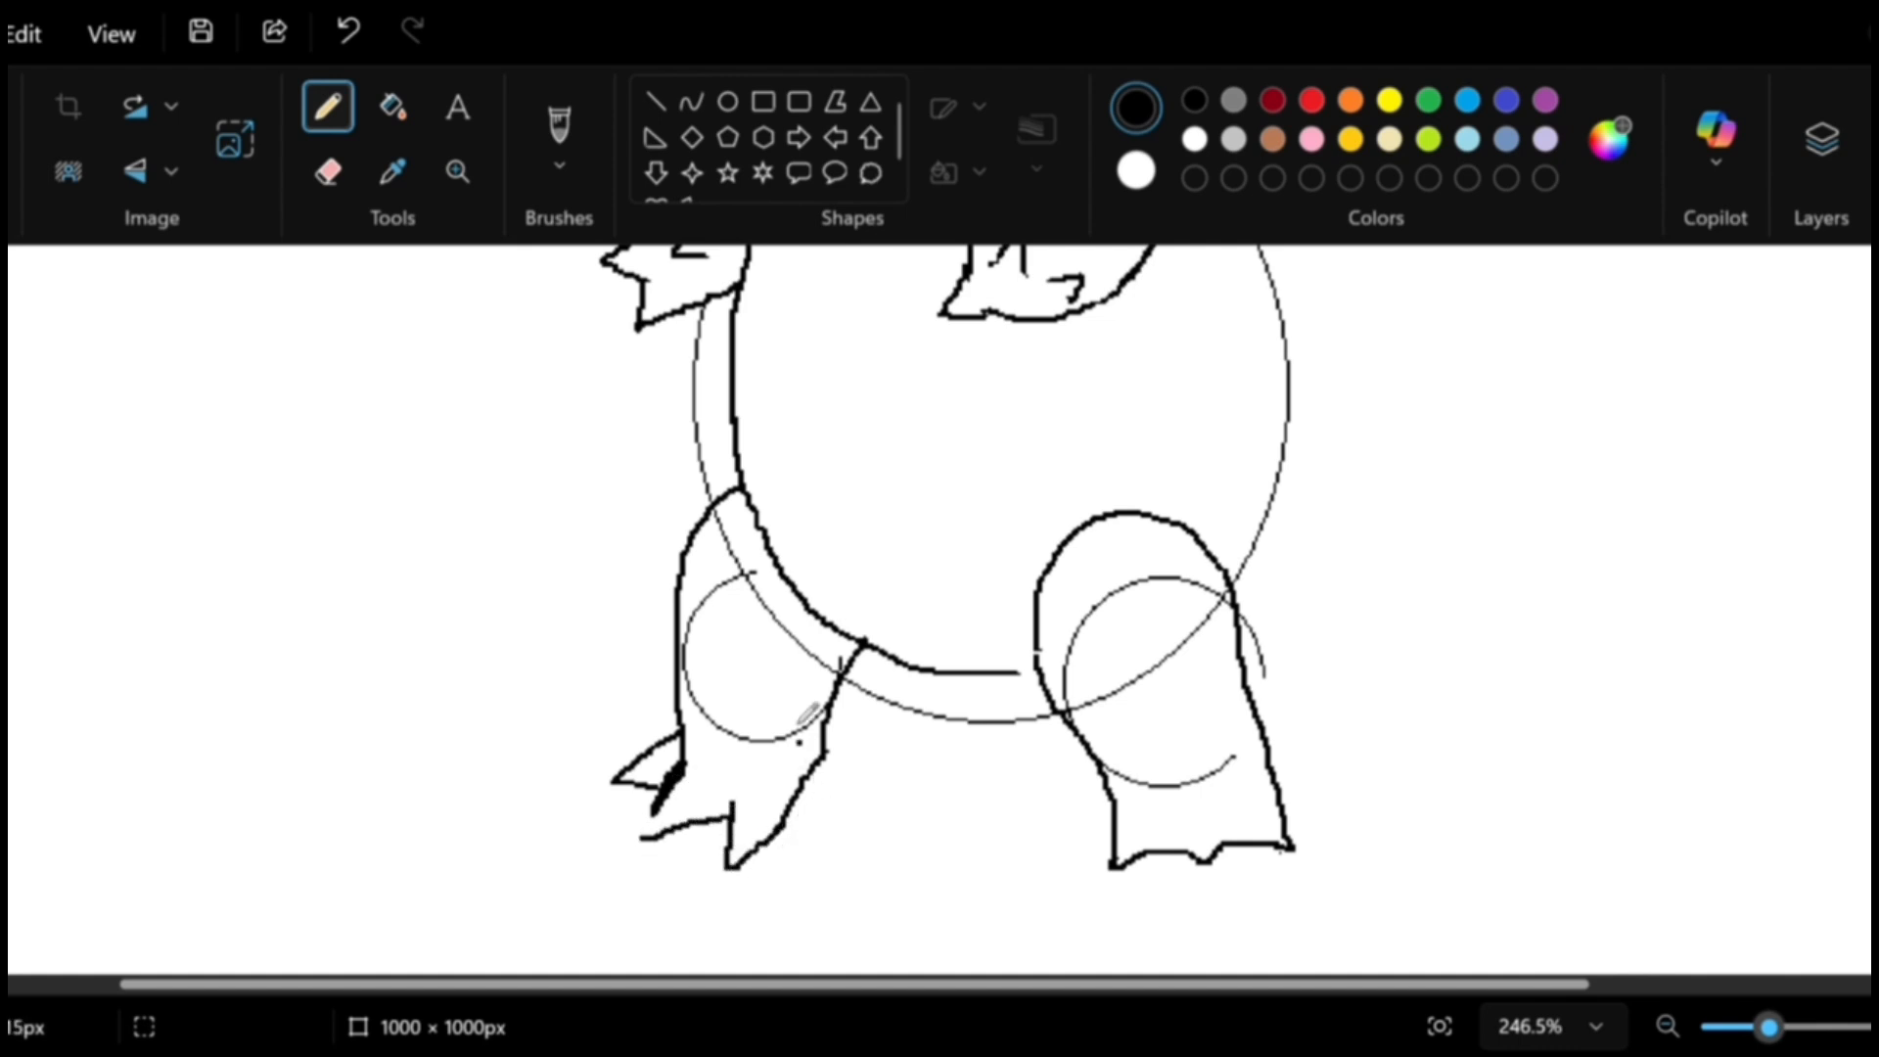
Draw the wavy shell rim as two lines running from beneath the right-hand arm to the thigh.
{"action": "scroll", "coordinate": [979, 587], "scroll_direction": "up", "scroll_amount": 3}
{"action": "mouse_move", "coordinate": [1153, 483]}
{"action": "left_mouse_down"}
{"action": "mouse_move", "coordinate": [1189, 599]}
{"action": "mouse_move", "coordinate": [1161, 682]}
{"action": "mouse_move", "coordinate": [1196, 746]}
{"action": "left_mouse_up"}
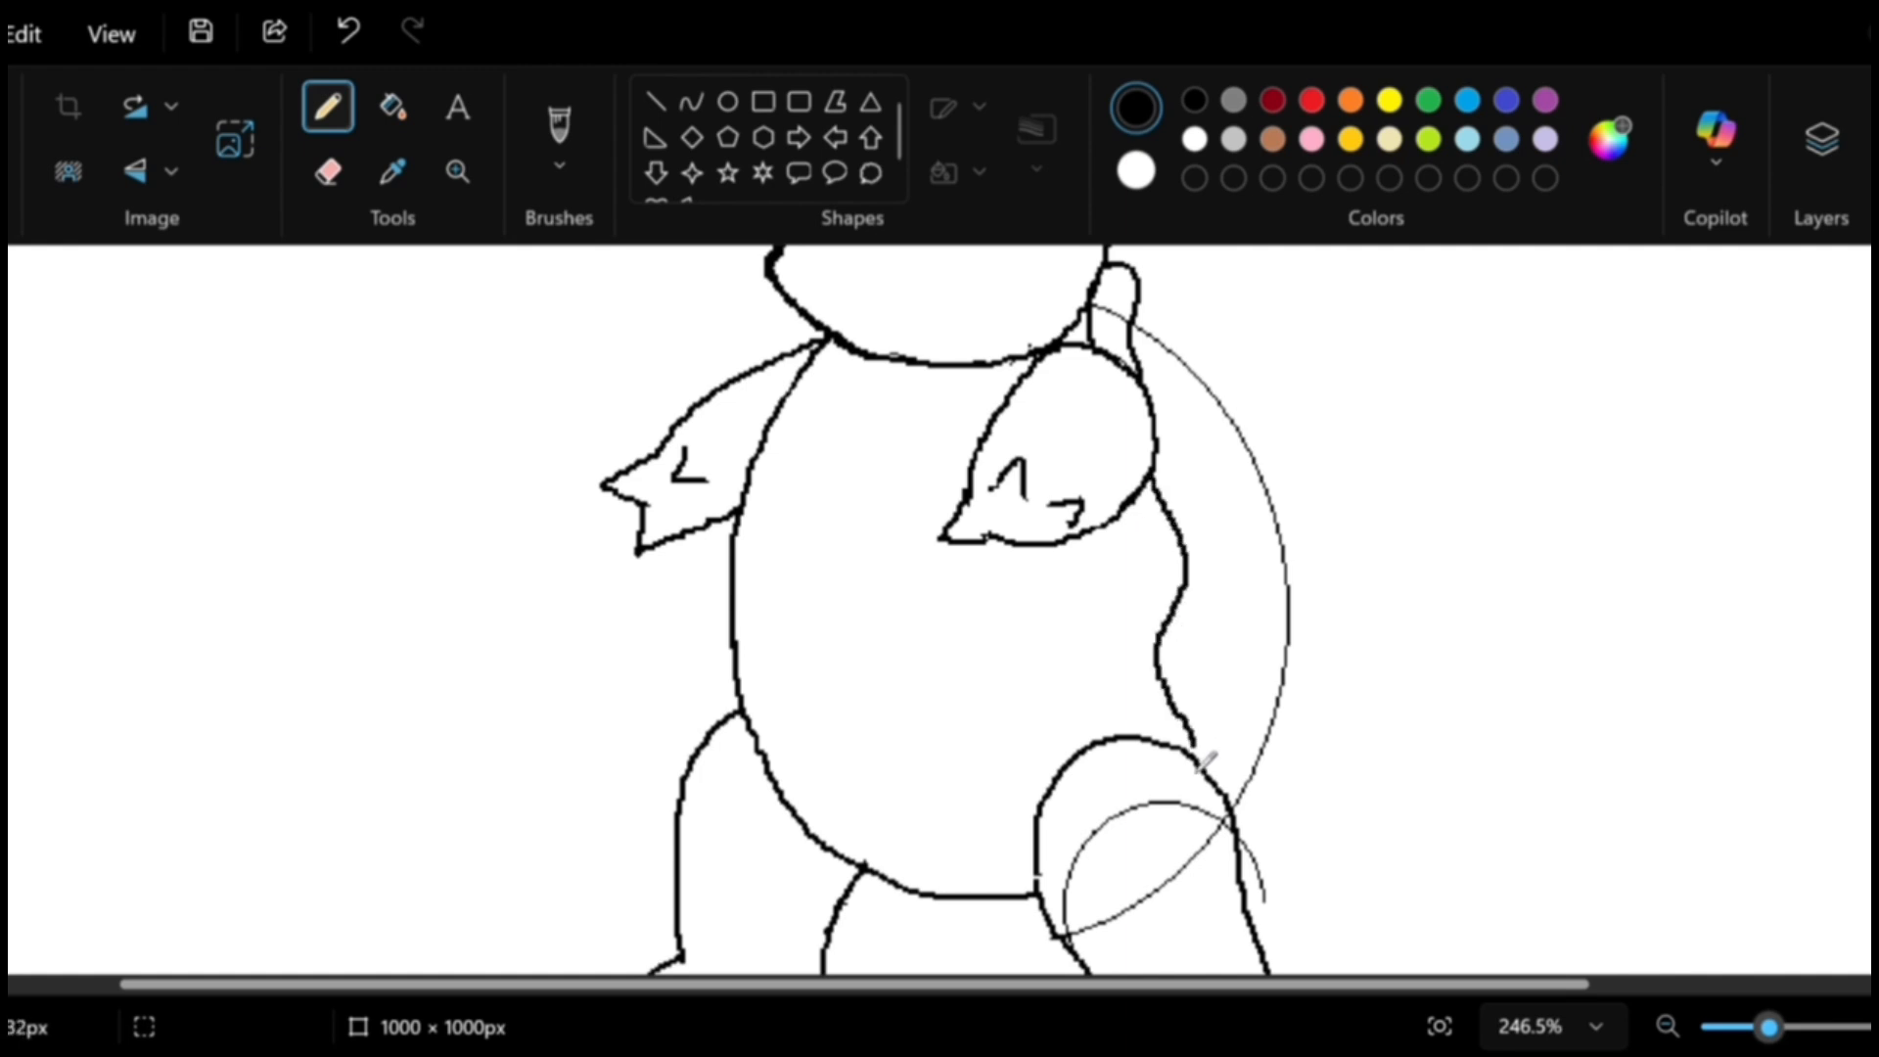
{"action": "mouse_move", "coordinate": [1136, 534]}
{"action": "left_mouse_down"}
{"action": "mouse_move", "coordinate": [1110, 649]}
{"action": "mouse_move", "coordinate": [1147, 748]}
{"action": "left_mouse_up"}
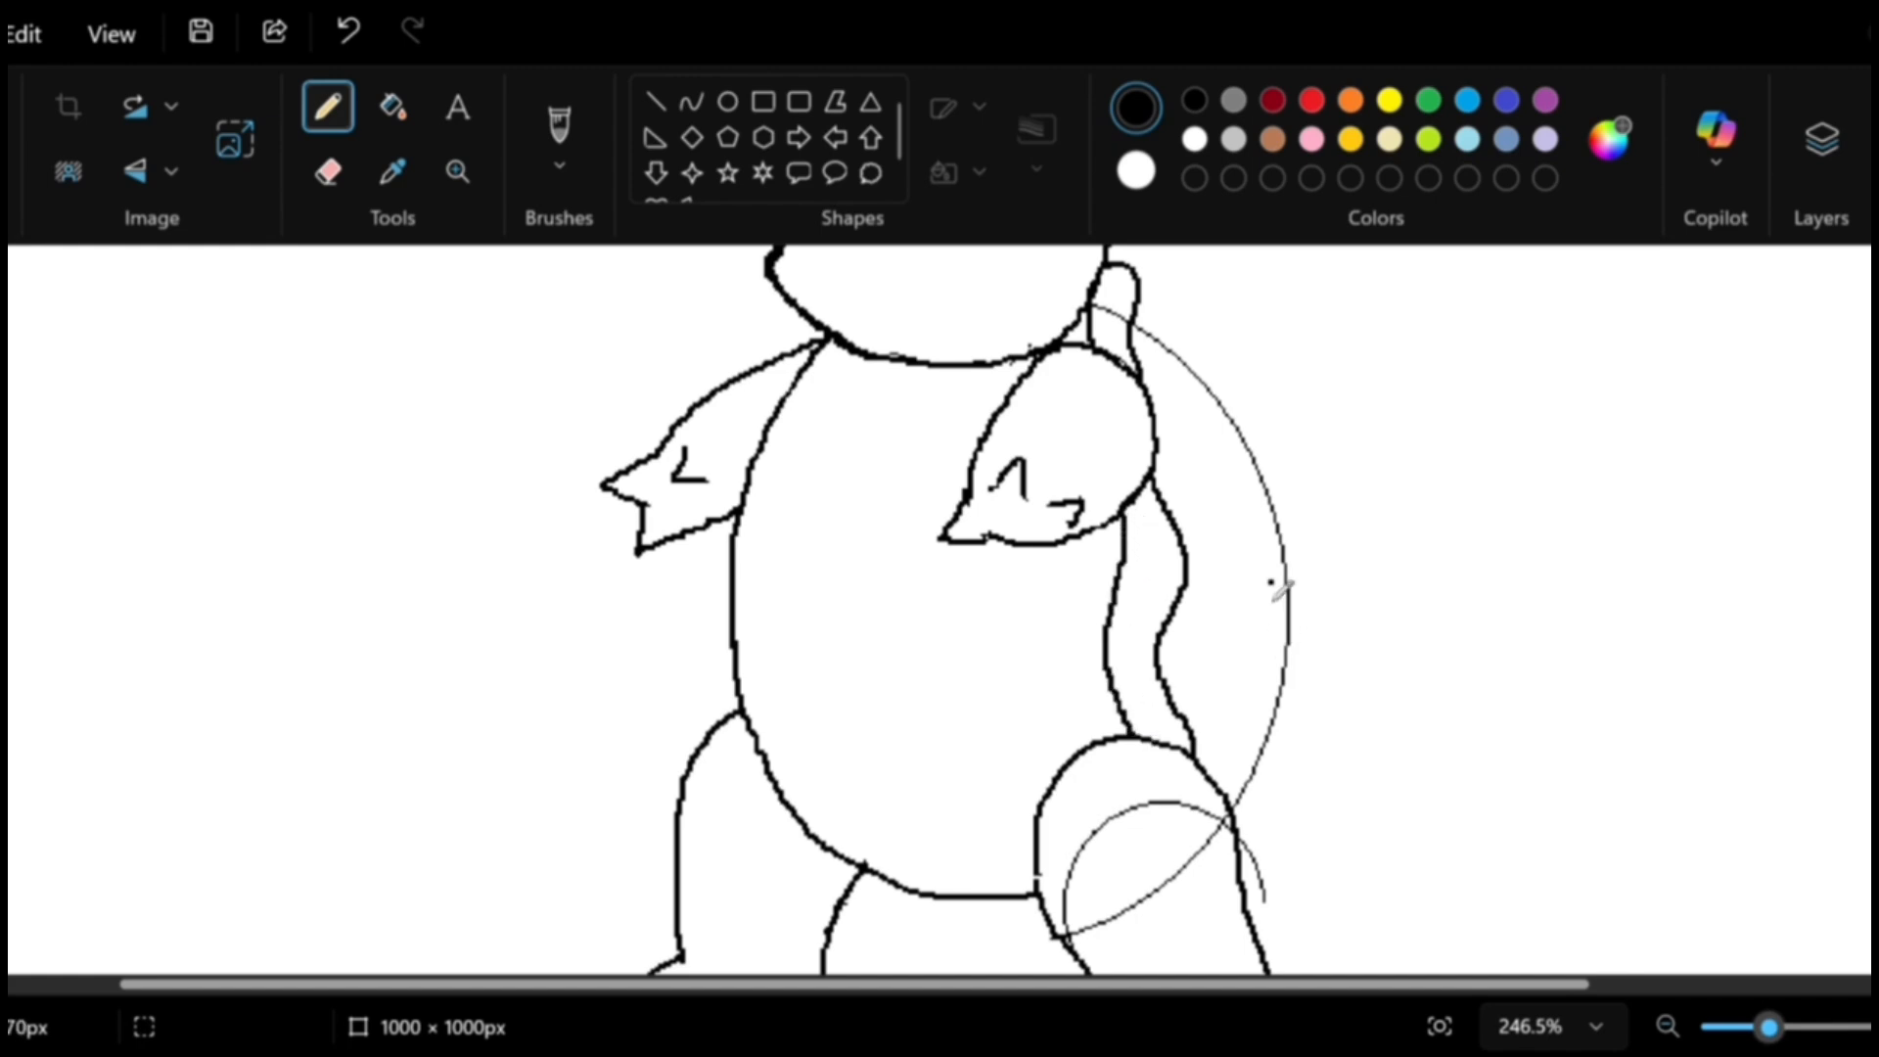
Trace the shell's outer back curve from the rim piece beside the head down to the right-hand thigh.
{"action": "scroll", "coordinate": [1271, 583], "scroll_direction": "up", "scroll_amount": 1}
{"action": "key", "text": "ctrl+z"}
{"action": "left_click_drag", "start_coordinate": [1136, 440], "coordinate": [1178, 473]}
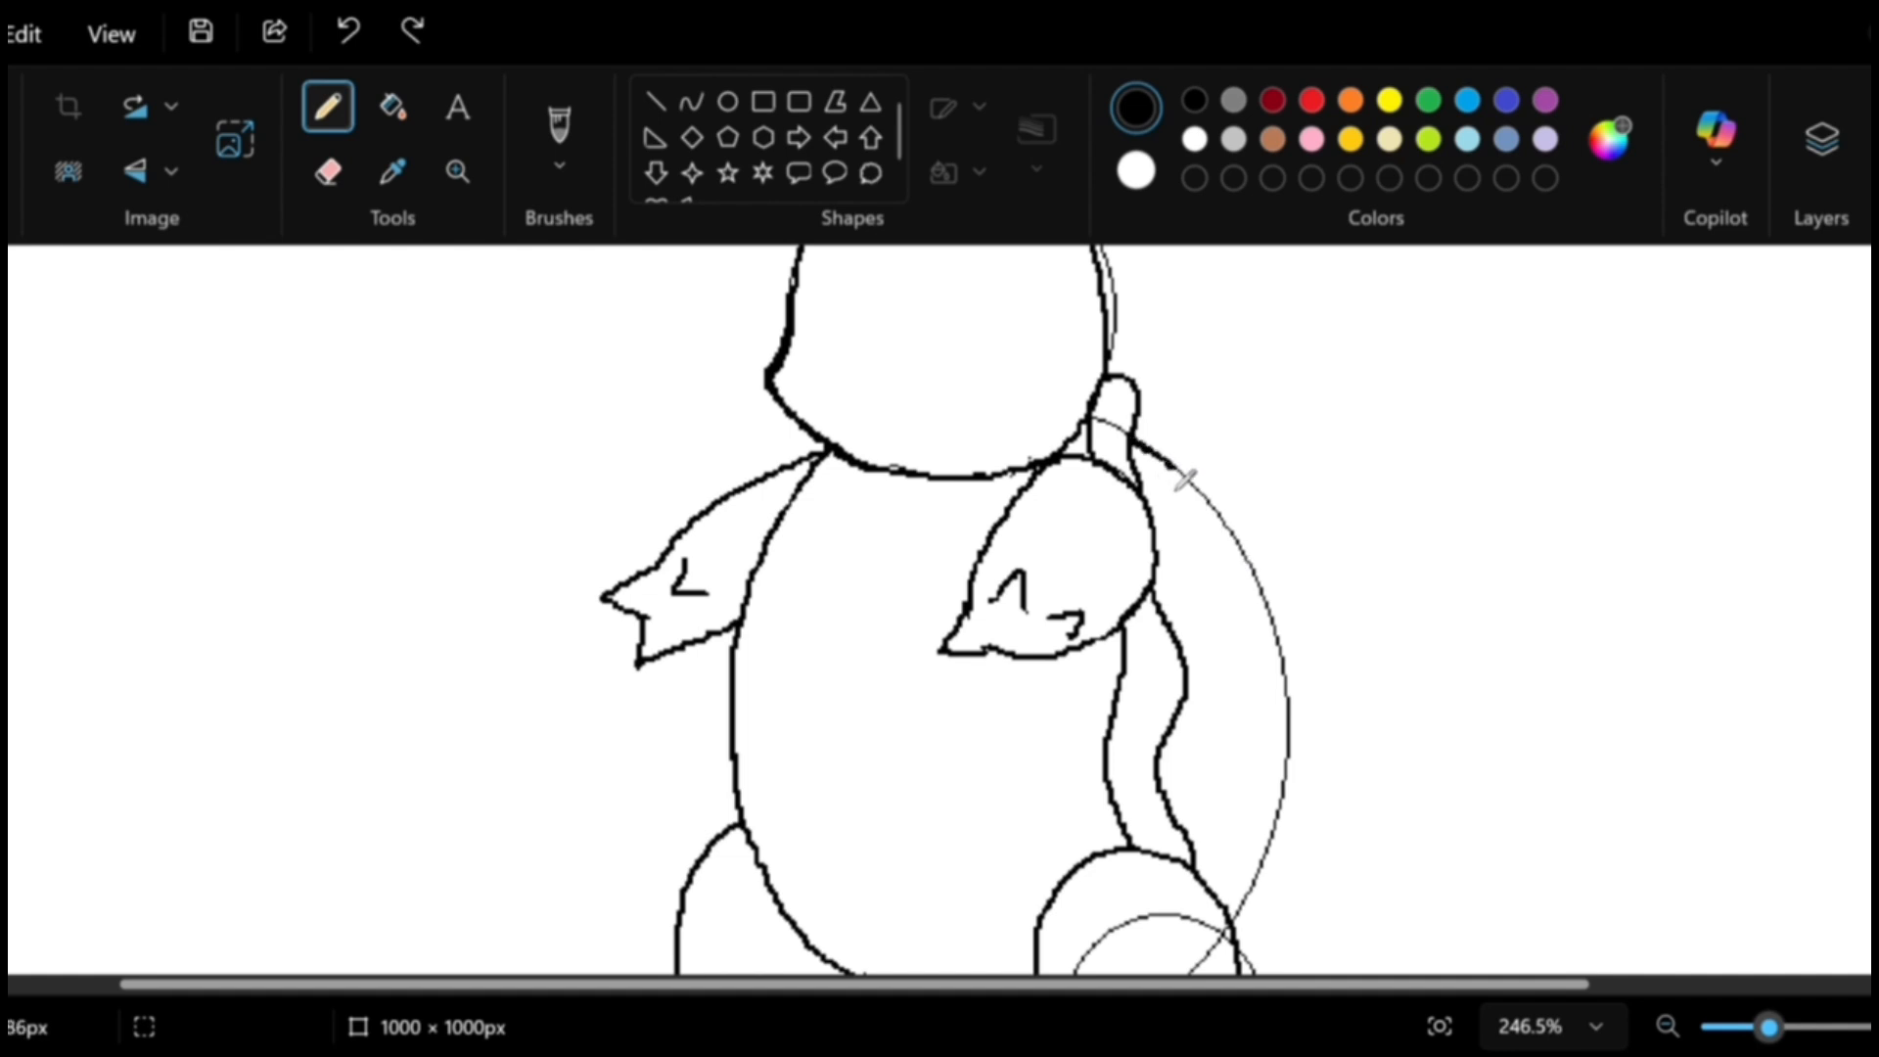
{"action": "key", "text": "ctrl+z"}
{"action": "left_click", "coordinate": [1143, 453]}
{"action": "scroll", "coordinate": [1220, 560], "scroll_direction": "up", "scroll_amount": 1}
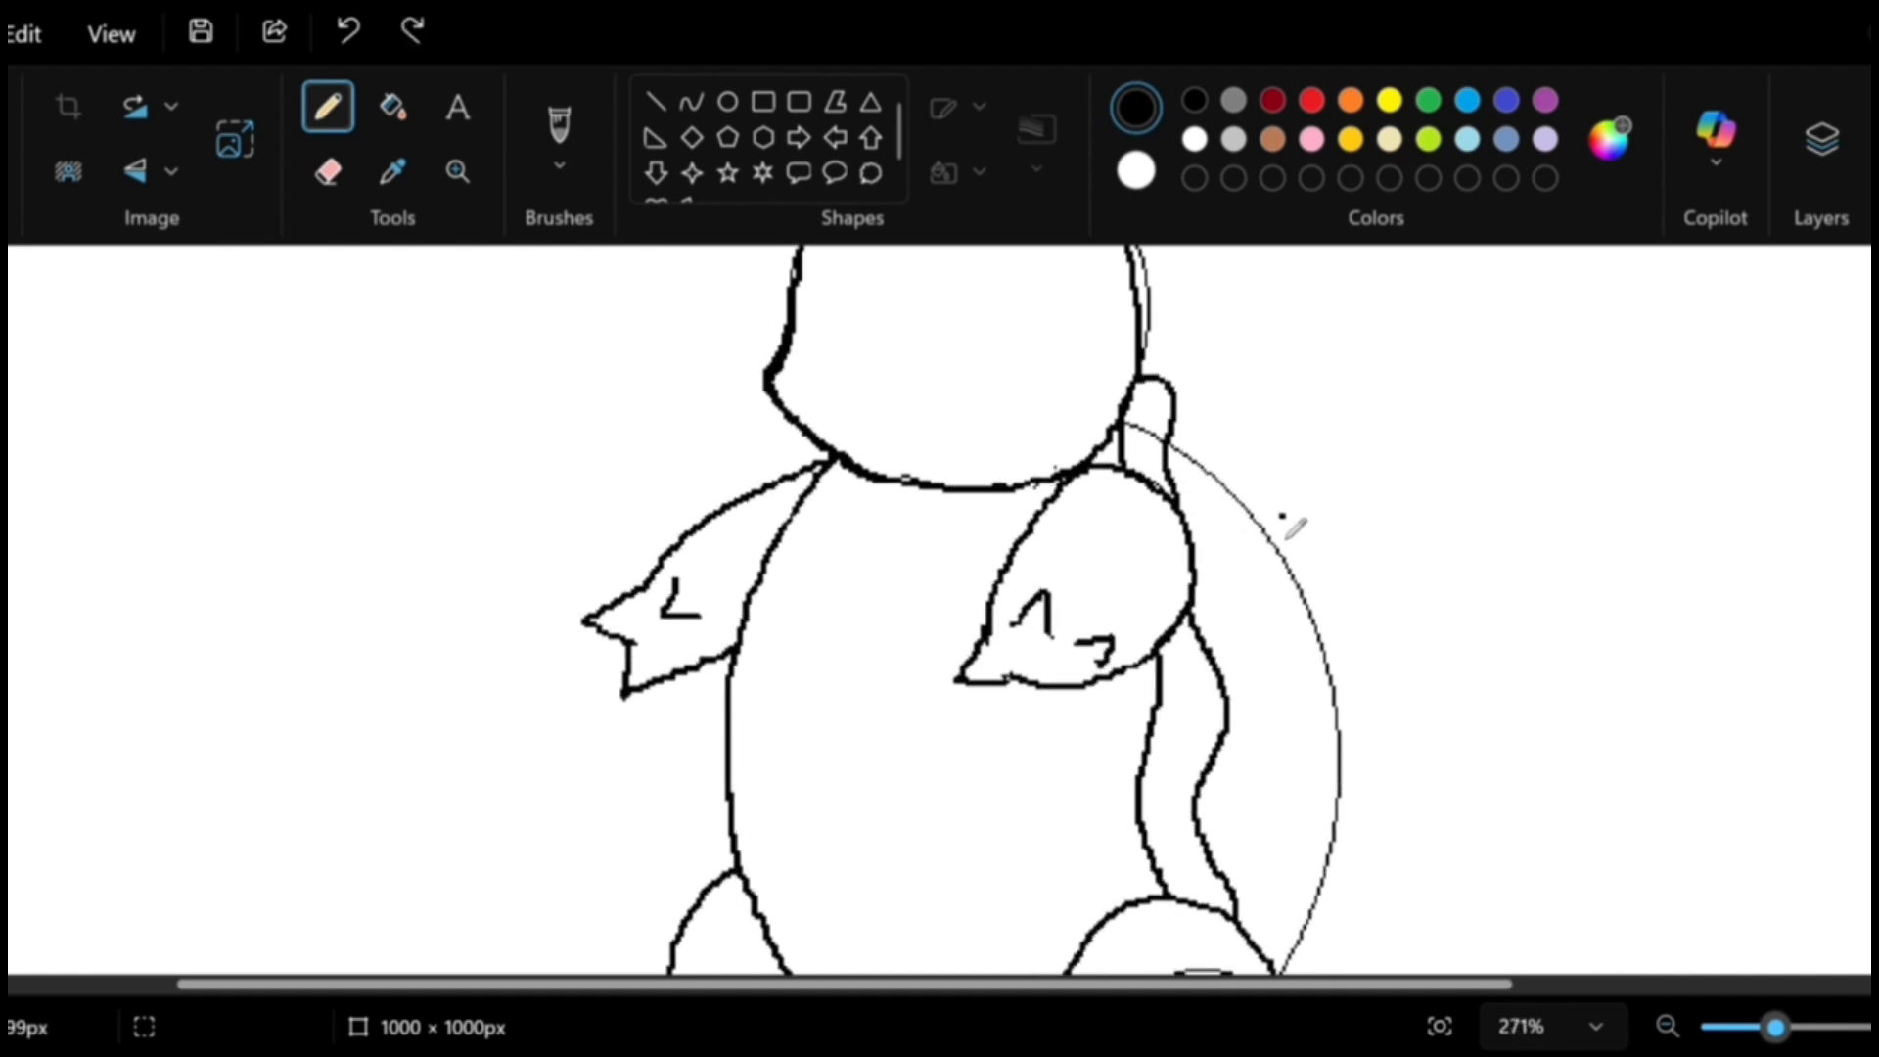
{"action": "mouse_move", "coordinate": [1208, 351]}
{"action": "left_mouse_down"}
{"action": "mouse_move", "coordinate": [1285, 458]}
{"action": "mouse_move", "coordinate": [1325, 579]}
{"action": "mouse_move", "coordinate": [1338, 722]}
{"action": "mouse_move", "coordinate": [1292, 862]}
{"action": "left_mouse_up"}
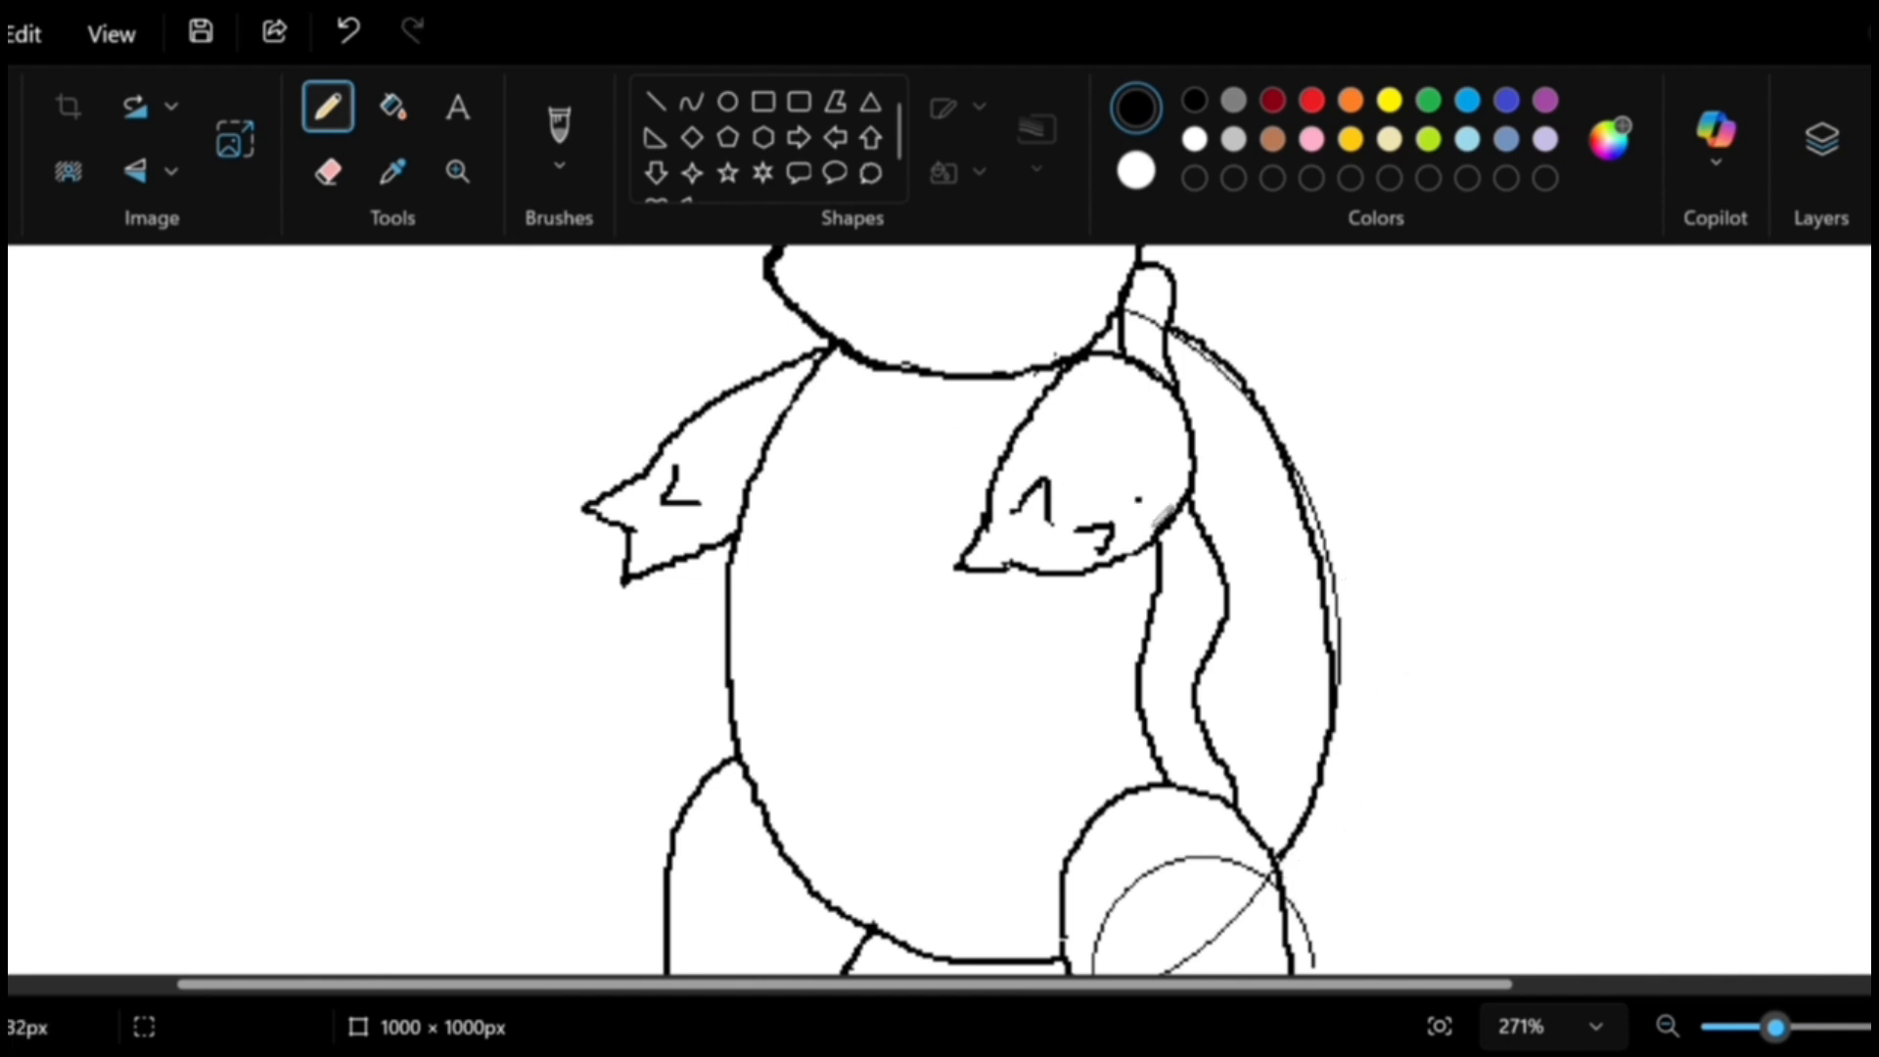
Draw a large tail behind the shell and leg, with its tip curling inward into a spiral.
{"action": "left_click", "coordinate": [457, 171]}
{"action": "right_click", "coordinate": [1168, 504]}
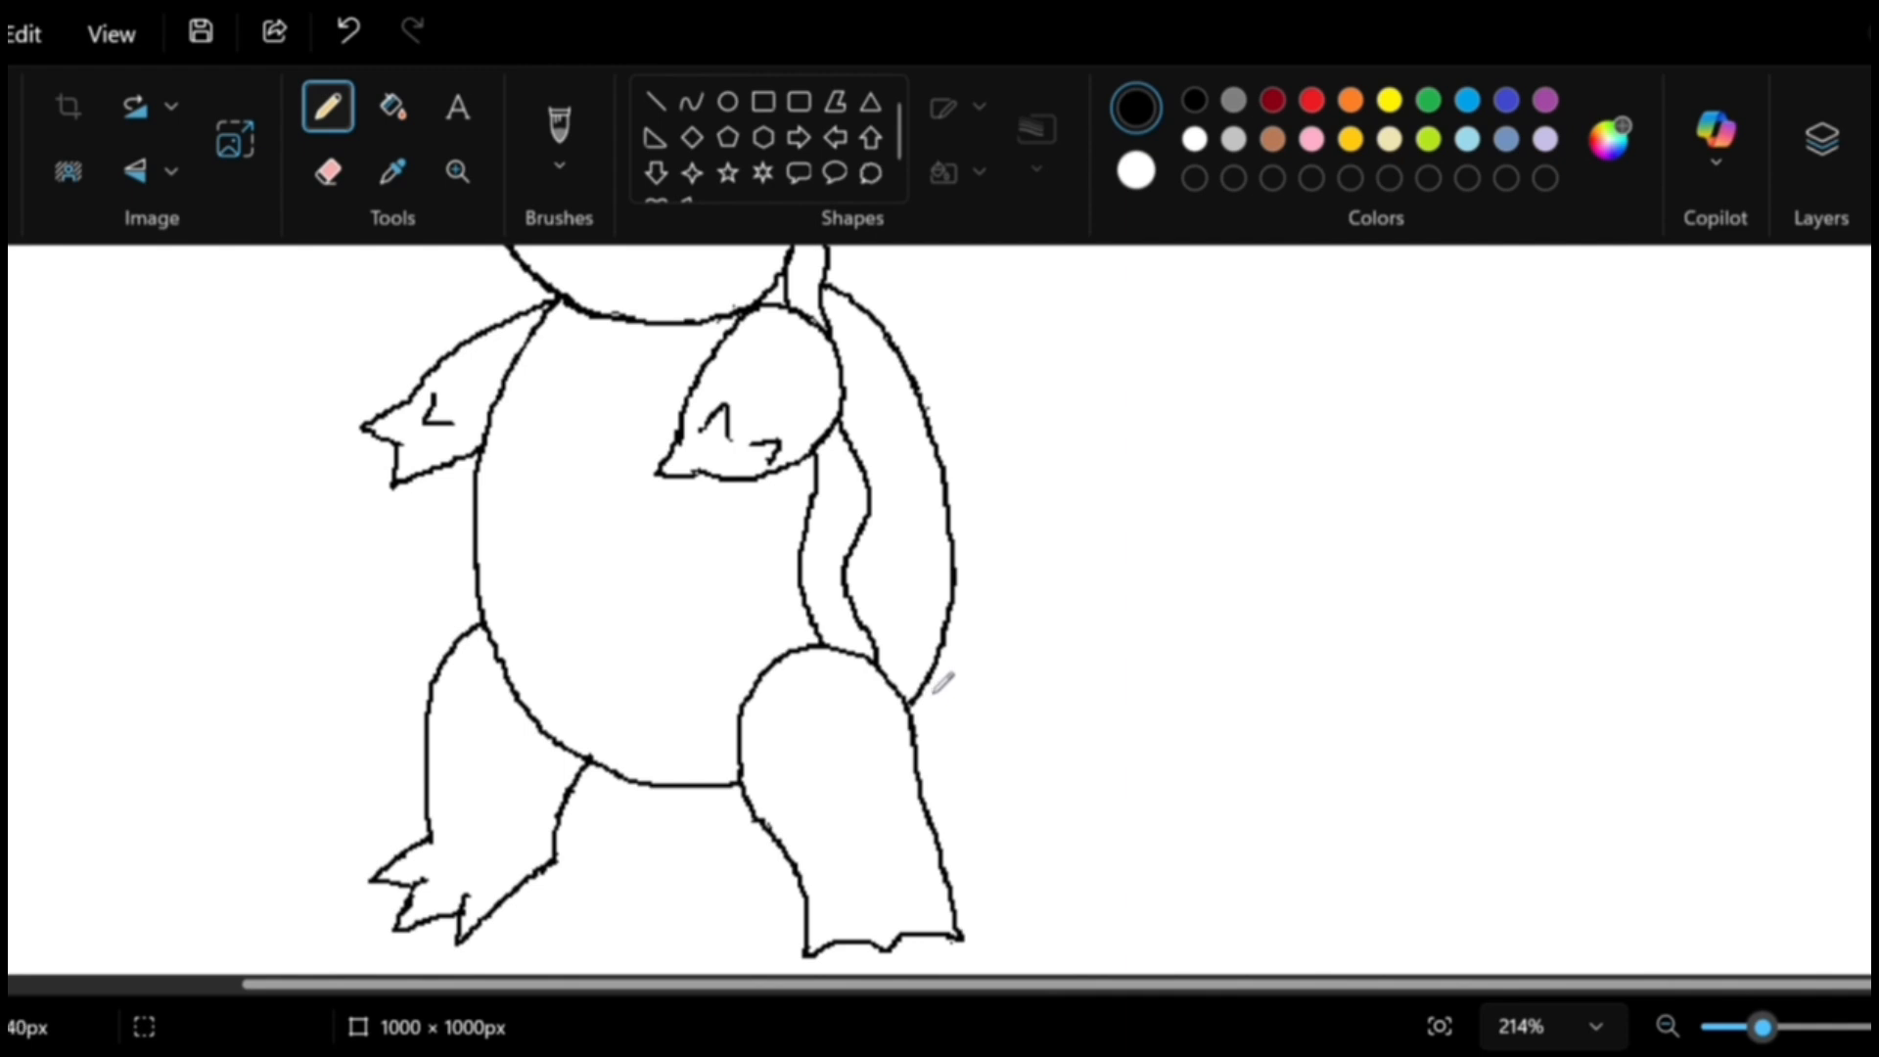
{"action": "left_click_drag", "start_coordinate": [967, 685], "coordinate": [1033, 625]}
{"action": "mouse_move", "coordinate": [1105, 560]}
{"action": "left_mouse_down"}
{"action": "mouse_move", "coordinate": [1249, 608]}
{"action": "mouse_move", "coordinate": [1282, 664]}
{"action": "mouse_move", "coordinate": [1294, 755]}
{"action": "mouse_move", "coordinate": [1266, 810]}
{"action": "mouse_move", "coordinate": [1172, 829]}
{"action": "mouse_move", "coordinate": [1135, 795]}
{"action": "mouse_move", "coordinate": [1128, 752]}
{"action": "mouse_move", "coordinate": [1212, 721]}
{"action": "left_mouse_up"}
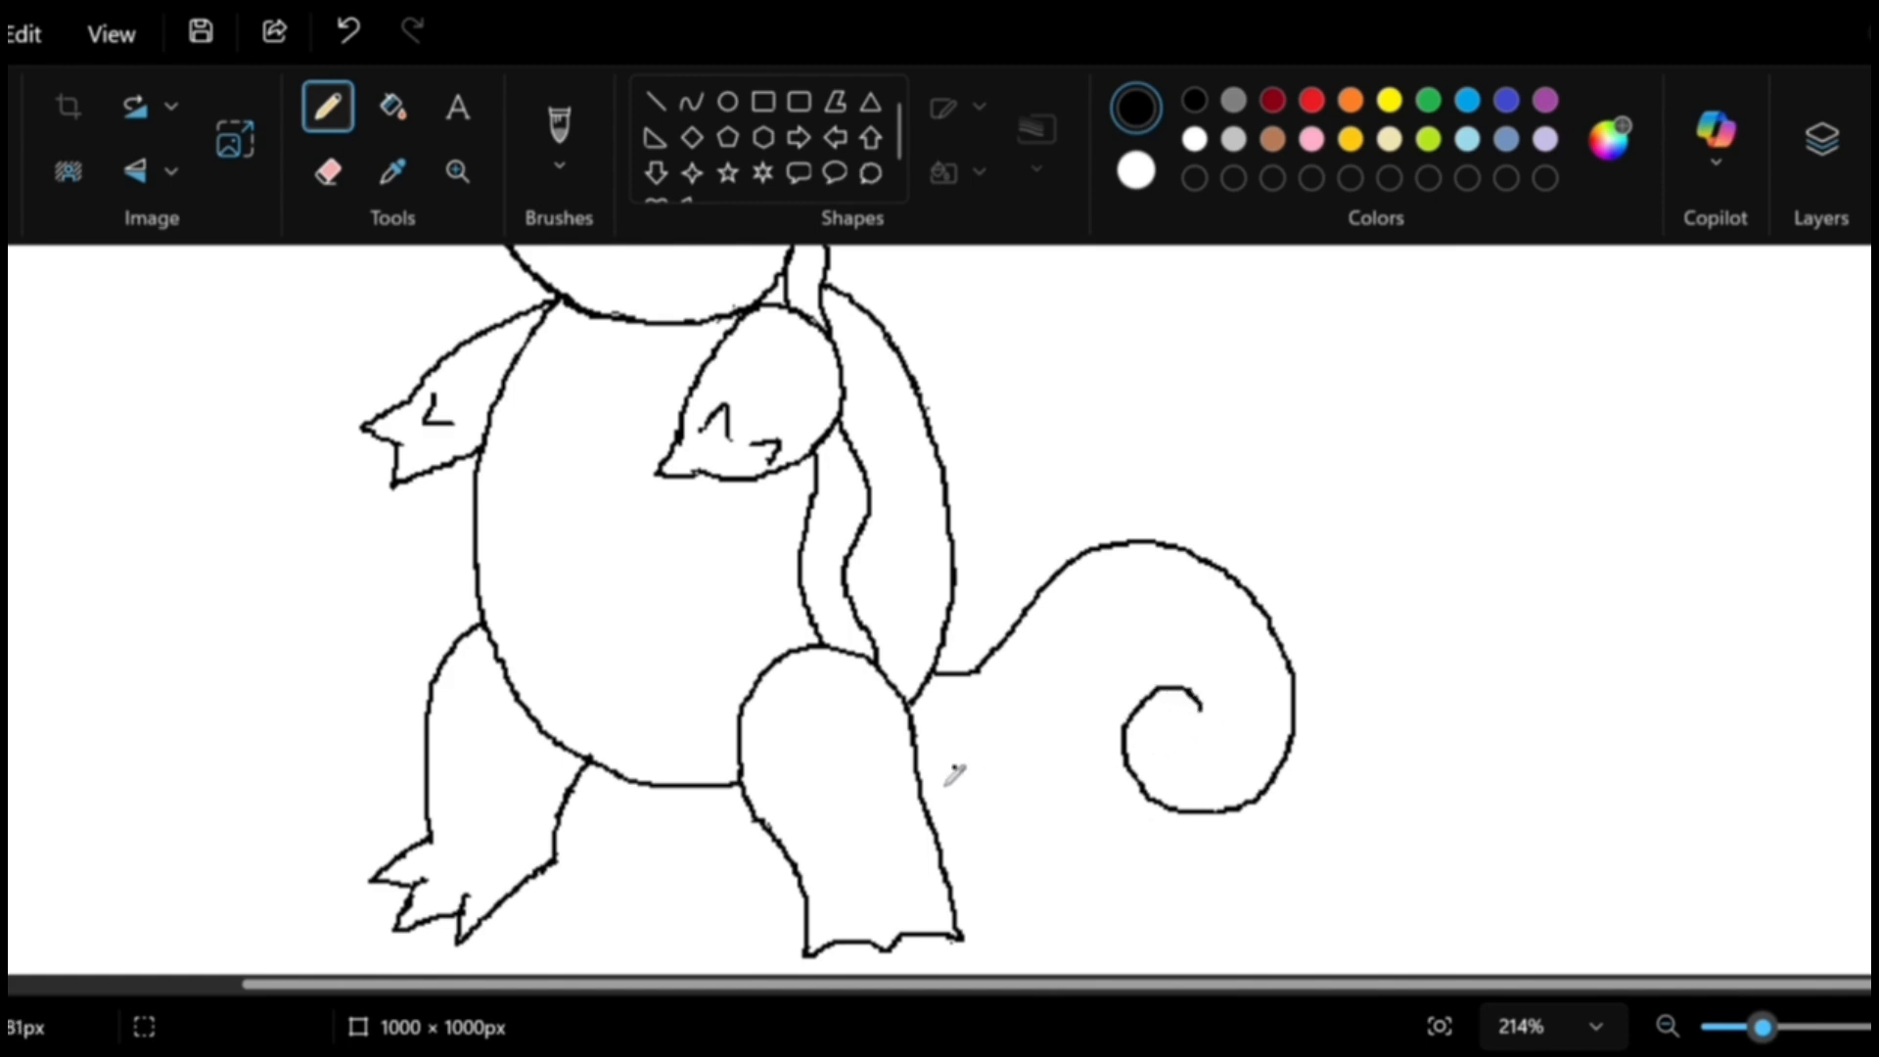
{"action": "left_click_drag", "start_coordinate": [977, 791], "coordinate": [1107, 828]}
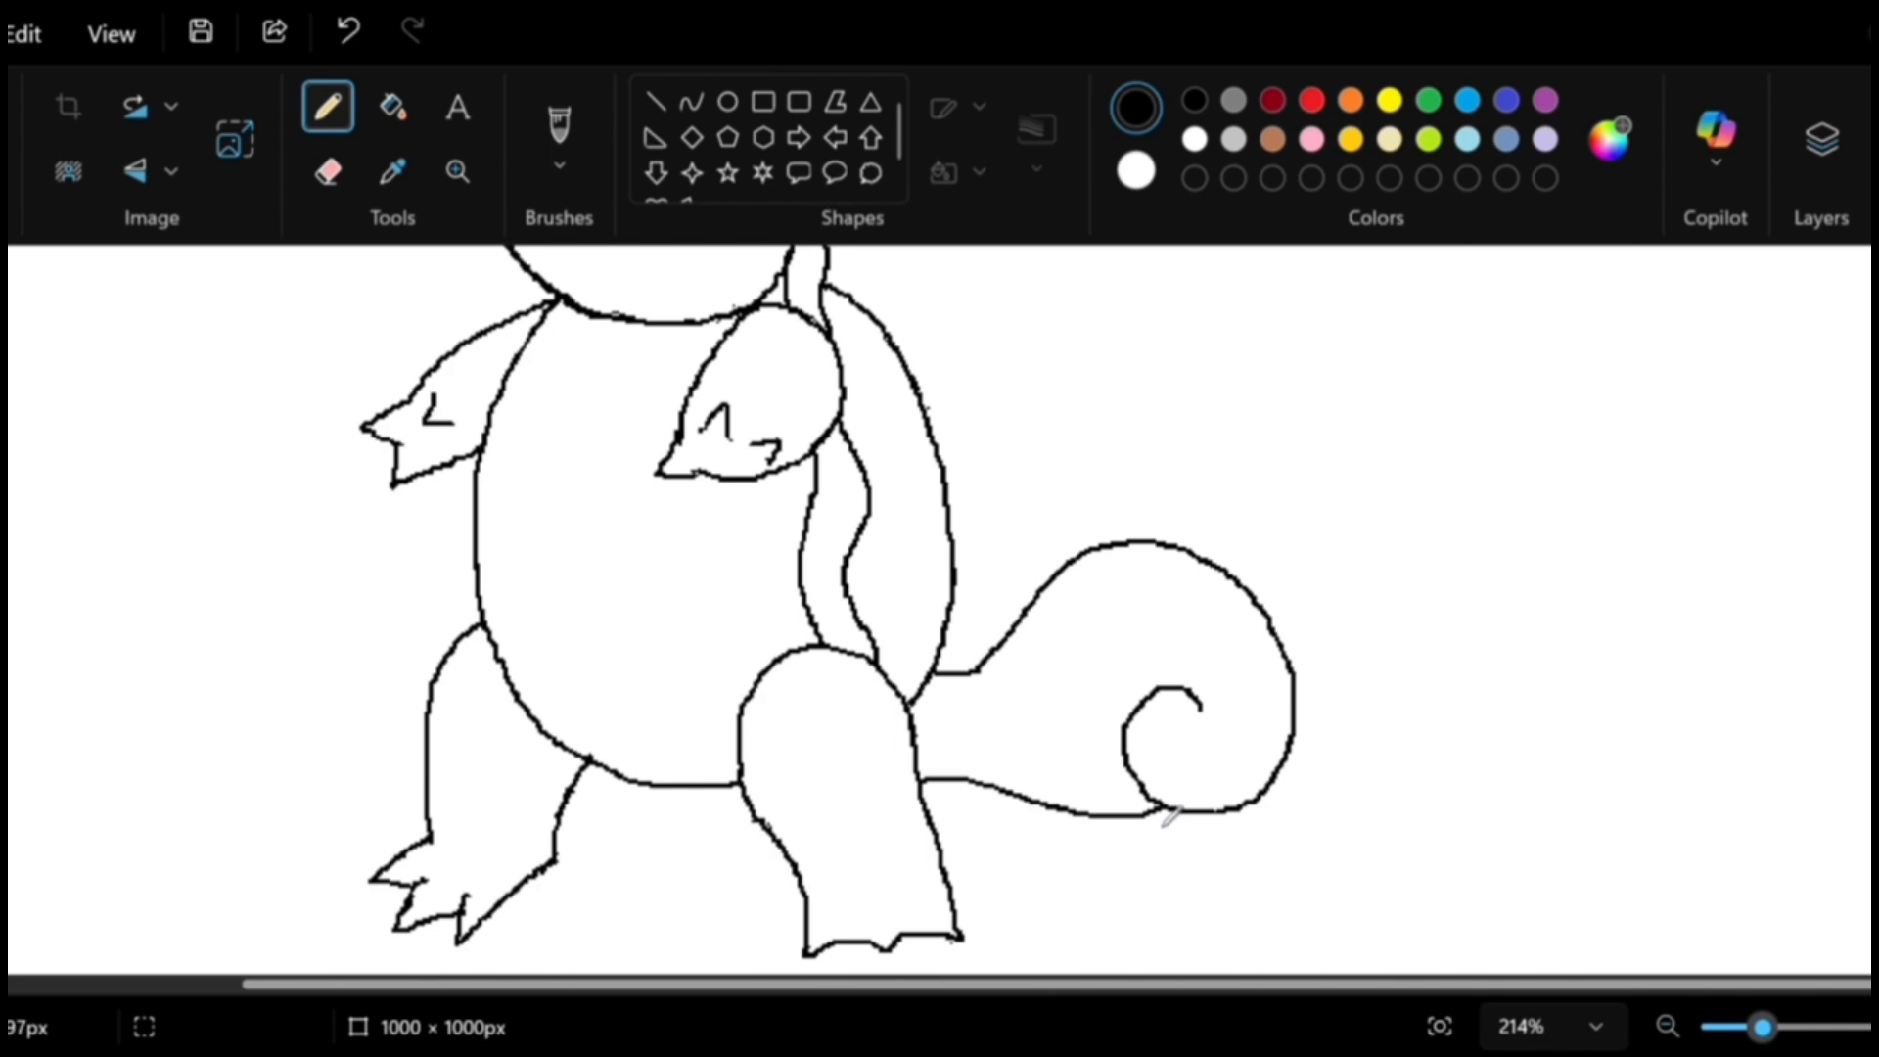
Draw a thin curved guide line across the face, running from the head's left-hand edge to near its right-hand side.
{"action": "scroll", "coordinate": [1231, 607], "scroll_direction": "up", "scroll_amount": 2}
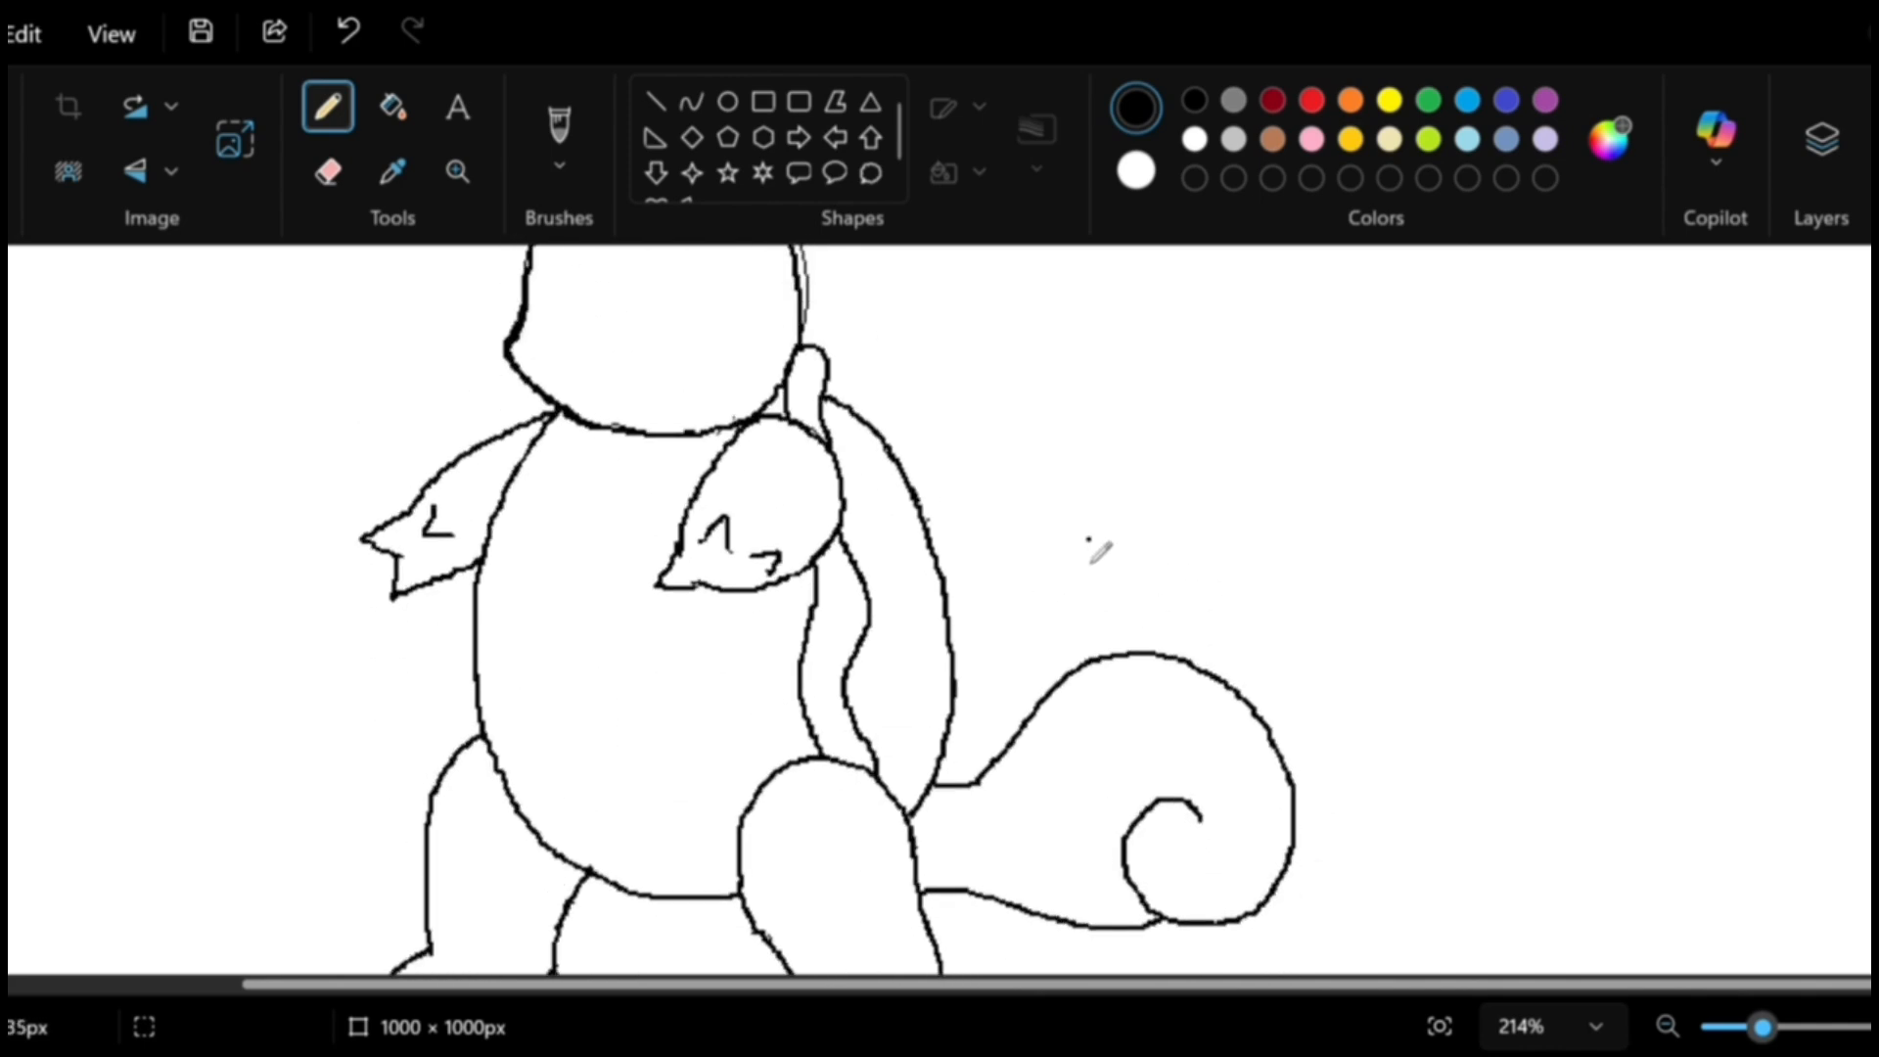
{"action": "scroll", "coordinate": [768, 450], "scroll_direction": "up", "scroll_amount": 2}
{"action": "left_click", "coordinate": [457, 172]}
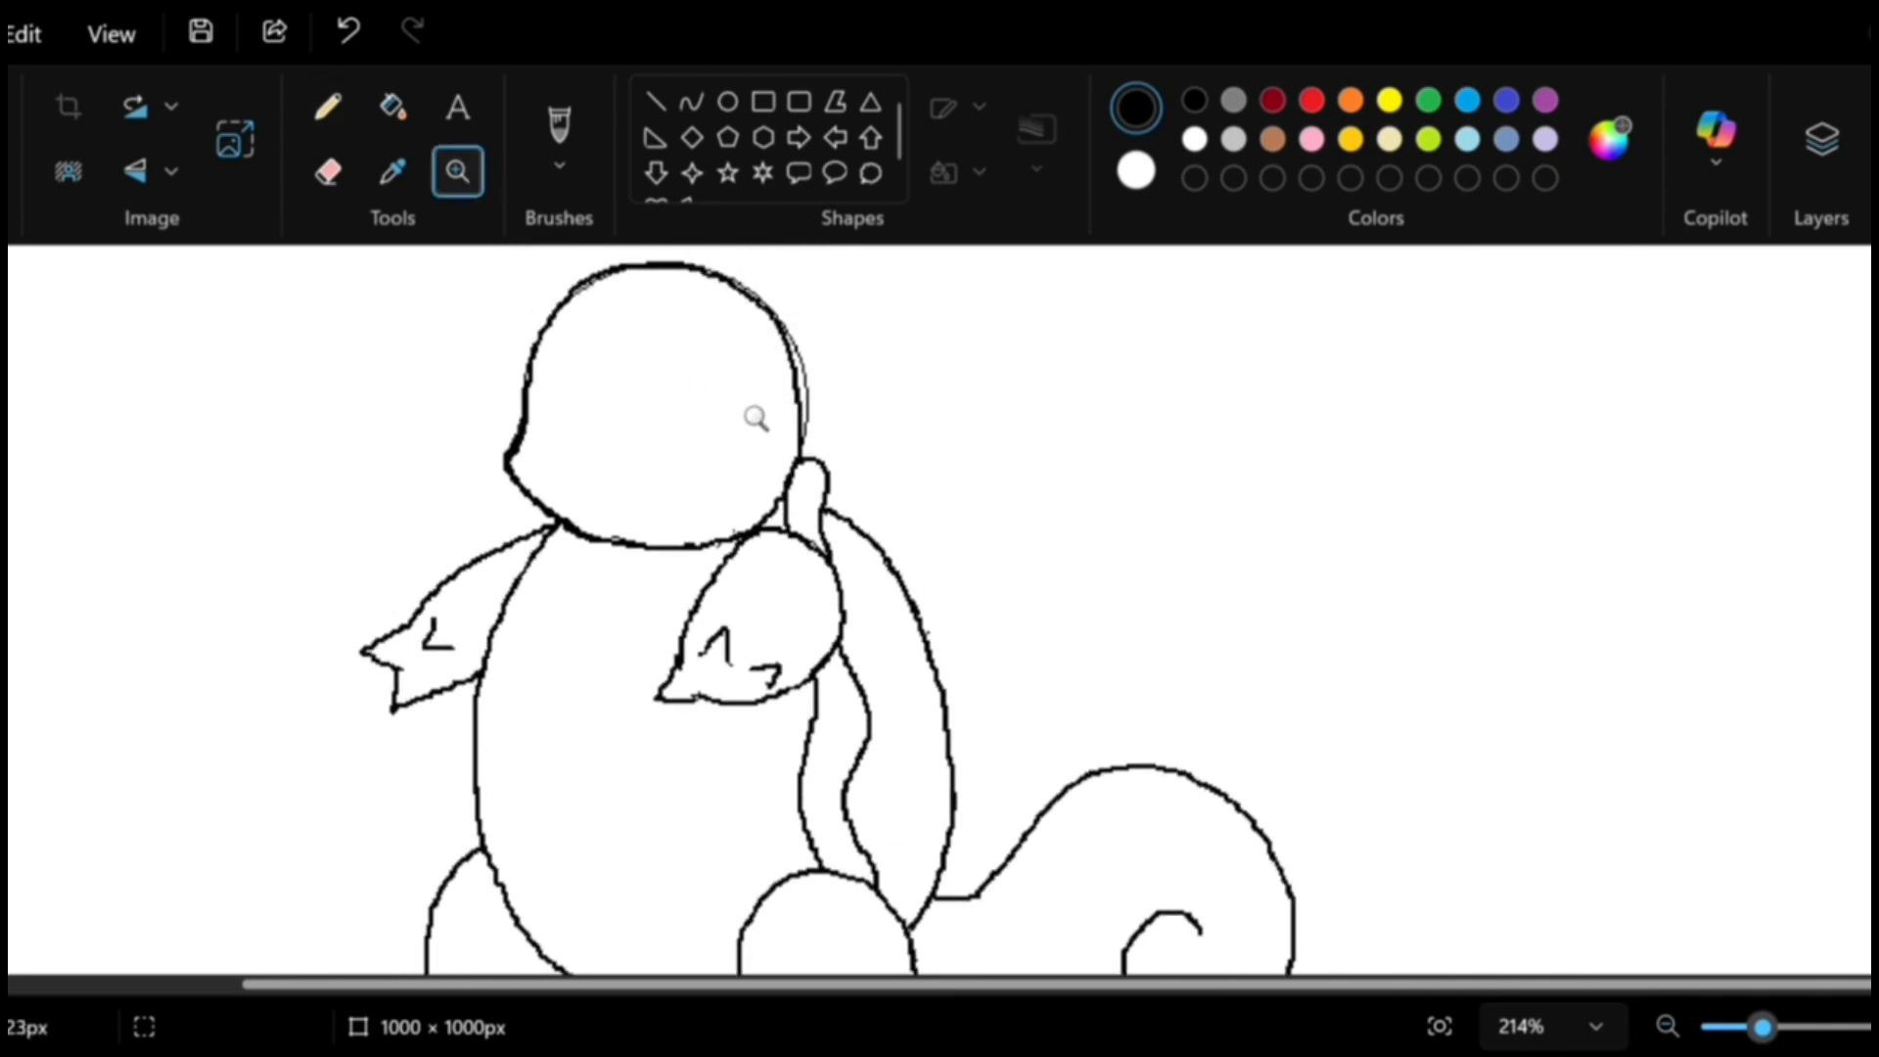
{"action": "left_click", "coordinate": [537, 411]}
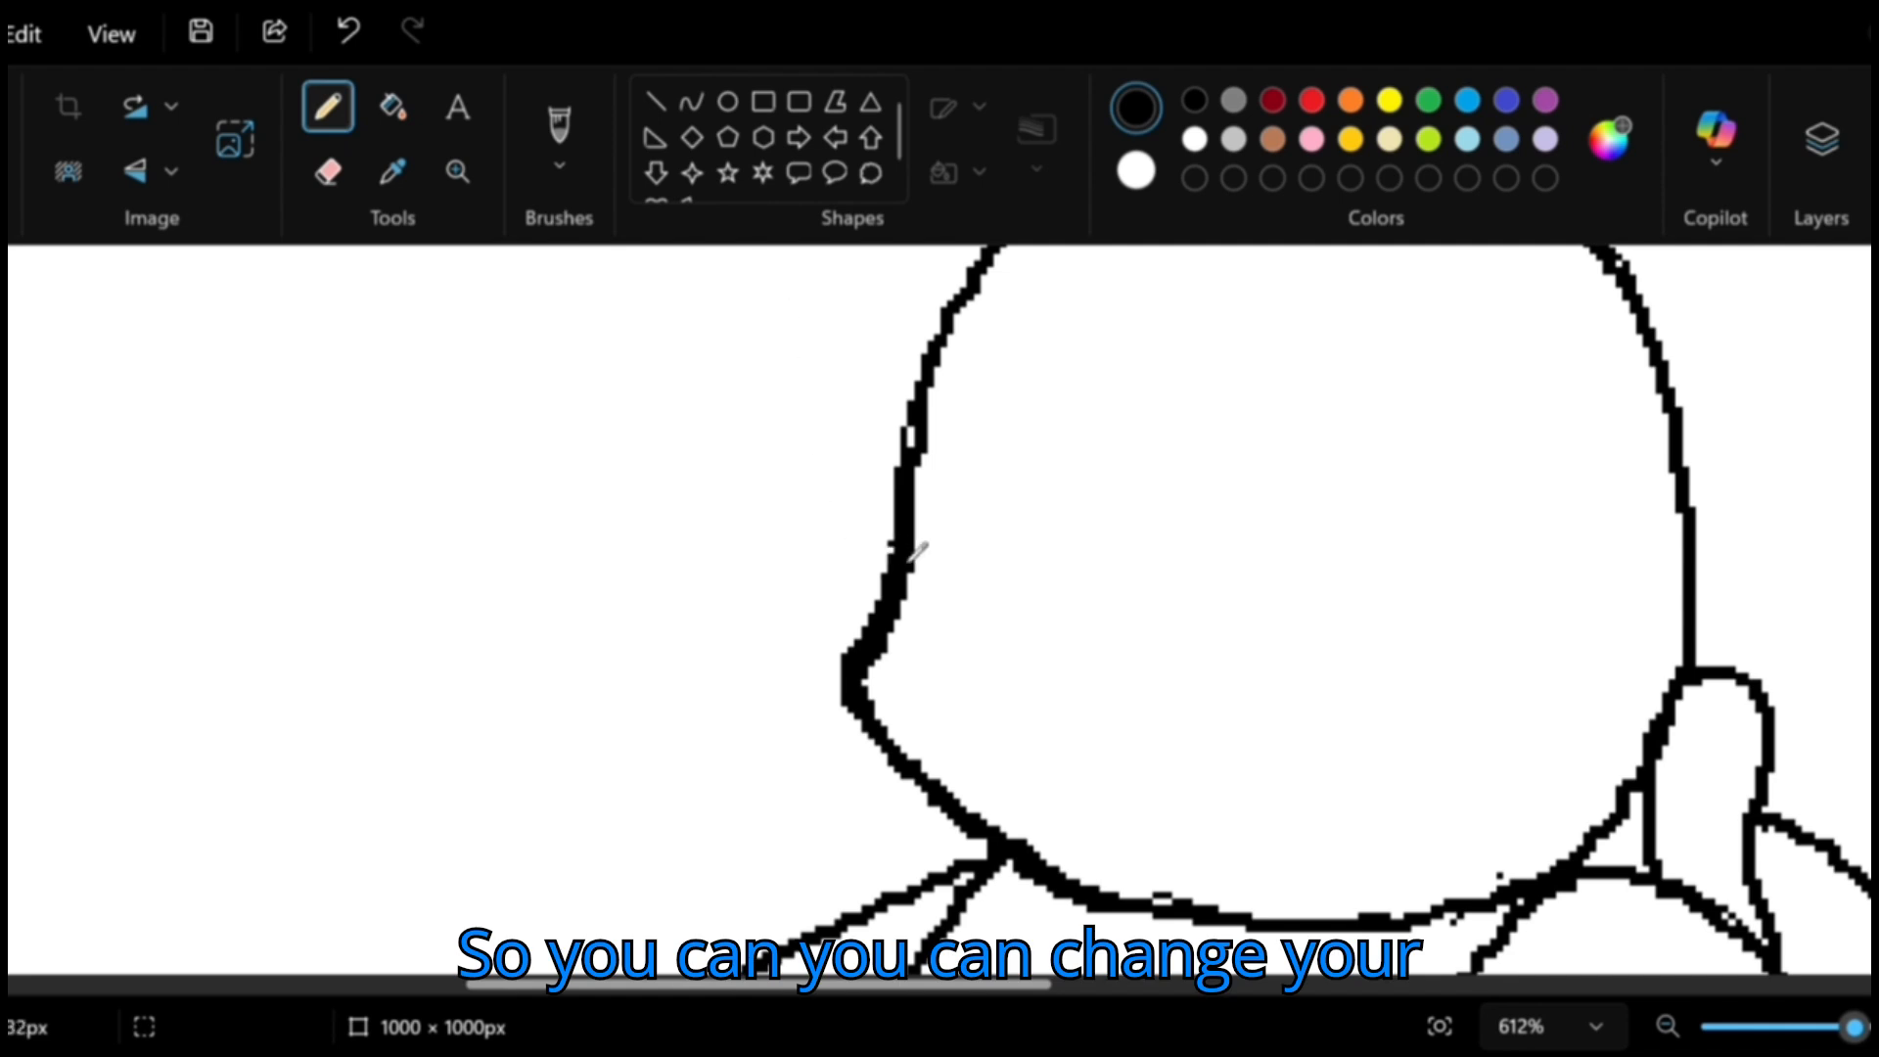
{"action": "left_click_drag", "start_coordinate": [916, 542], "coordinate": [1043, 613]}
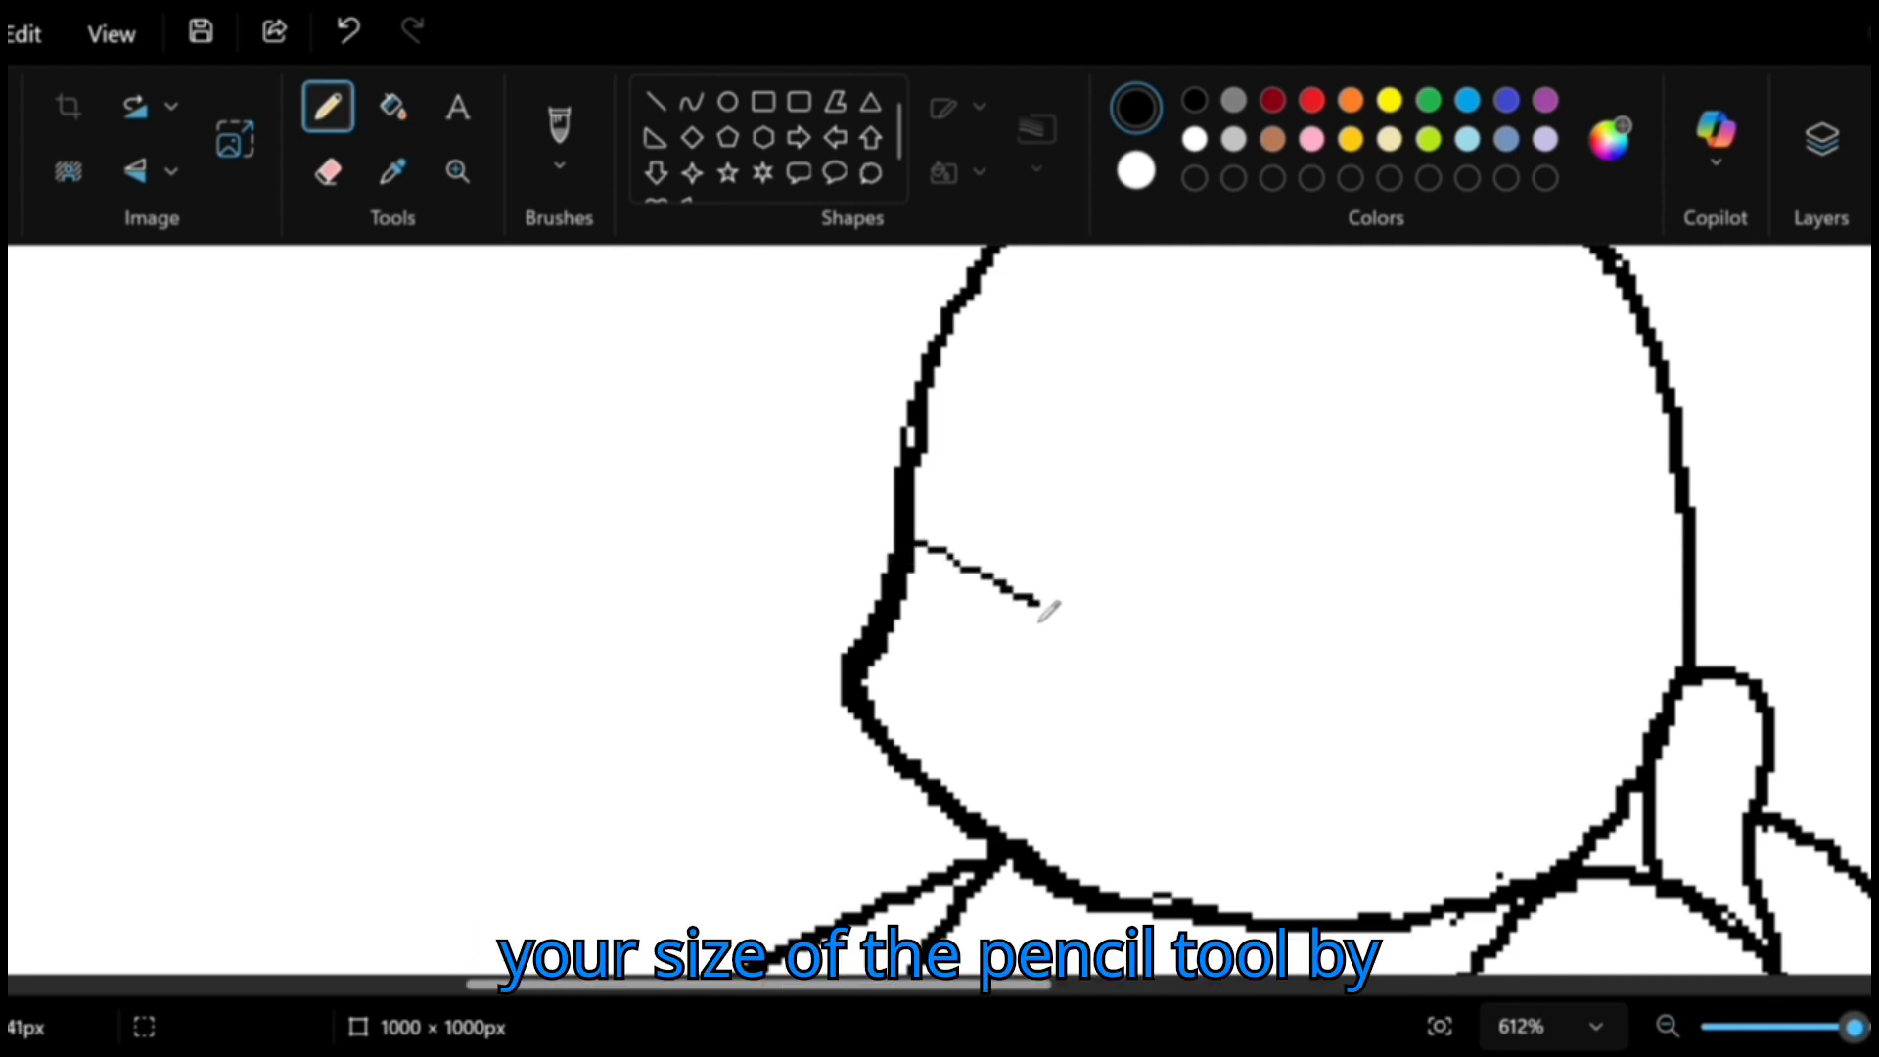
{"action": "key", "text": "ctrl+z"}
{"action": "scroll", "coordinate": [920, 489], "scroll_direction": "up", "scroll_amount": 2}
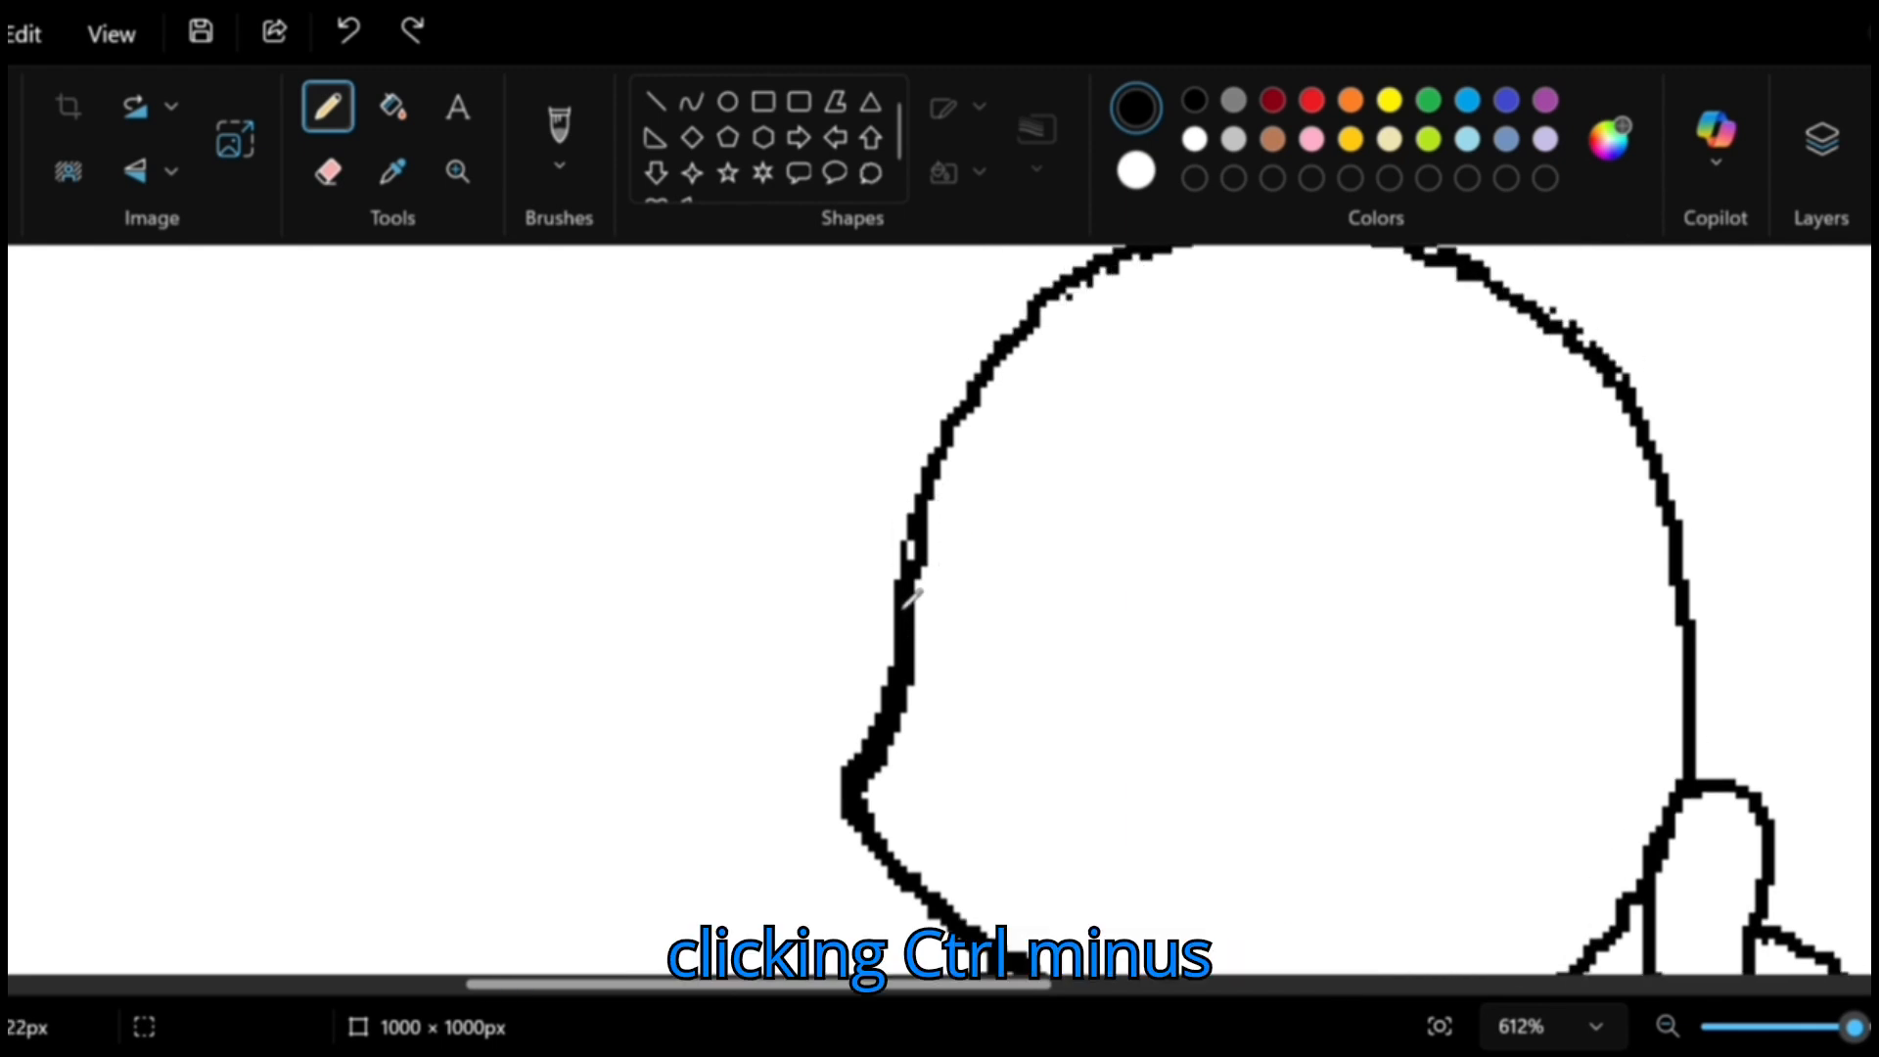
{"action": "mouse_move", "coordinate": [915, 609]}
{"action": "left_mouse_down"}
{"action": "mouse_move", "coordinate": [975, 646]}
{"action": "mouse_move", "coordinate": [1159, 696]}
{"action": "mouse_move", "coordinate": [1397, 725]}
{"action": "mouse_move", "coordinate": [1592, 697]}
{"action": "left_mouse_up"}
{"action": "left_click", "coordinate": [586, 536]}
{"action": "key", "text": "ctrl+z"}
Draw the narrow left-hand eye outline against the head's edge, closing it along the guide line.
{"action": "mouse_move", "coordinate": [983, 397]}
{"action": "left_mouse_down"}
{"action": "mouse_move", "coordinate": [1038, 523]}
{"action": "mouse_move", "coordinate": [1025, 615]}
{"action": "mouse_move", "coordinate": [999, 638]}
{"action": "left_mouse_up"}
{"action": "key", "text": "ctrl+z"}
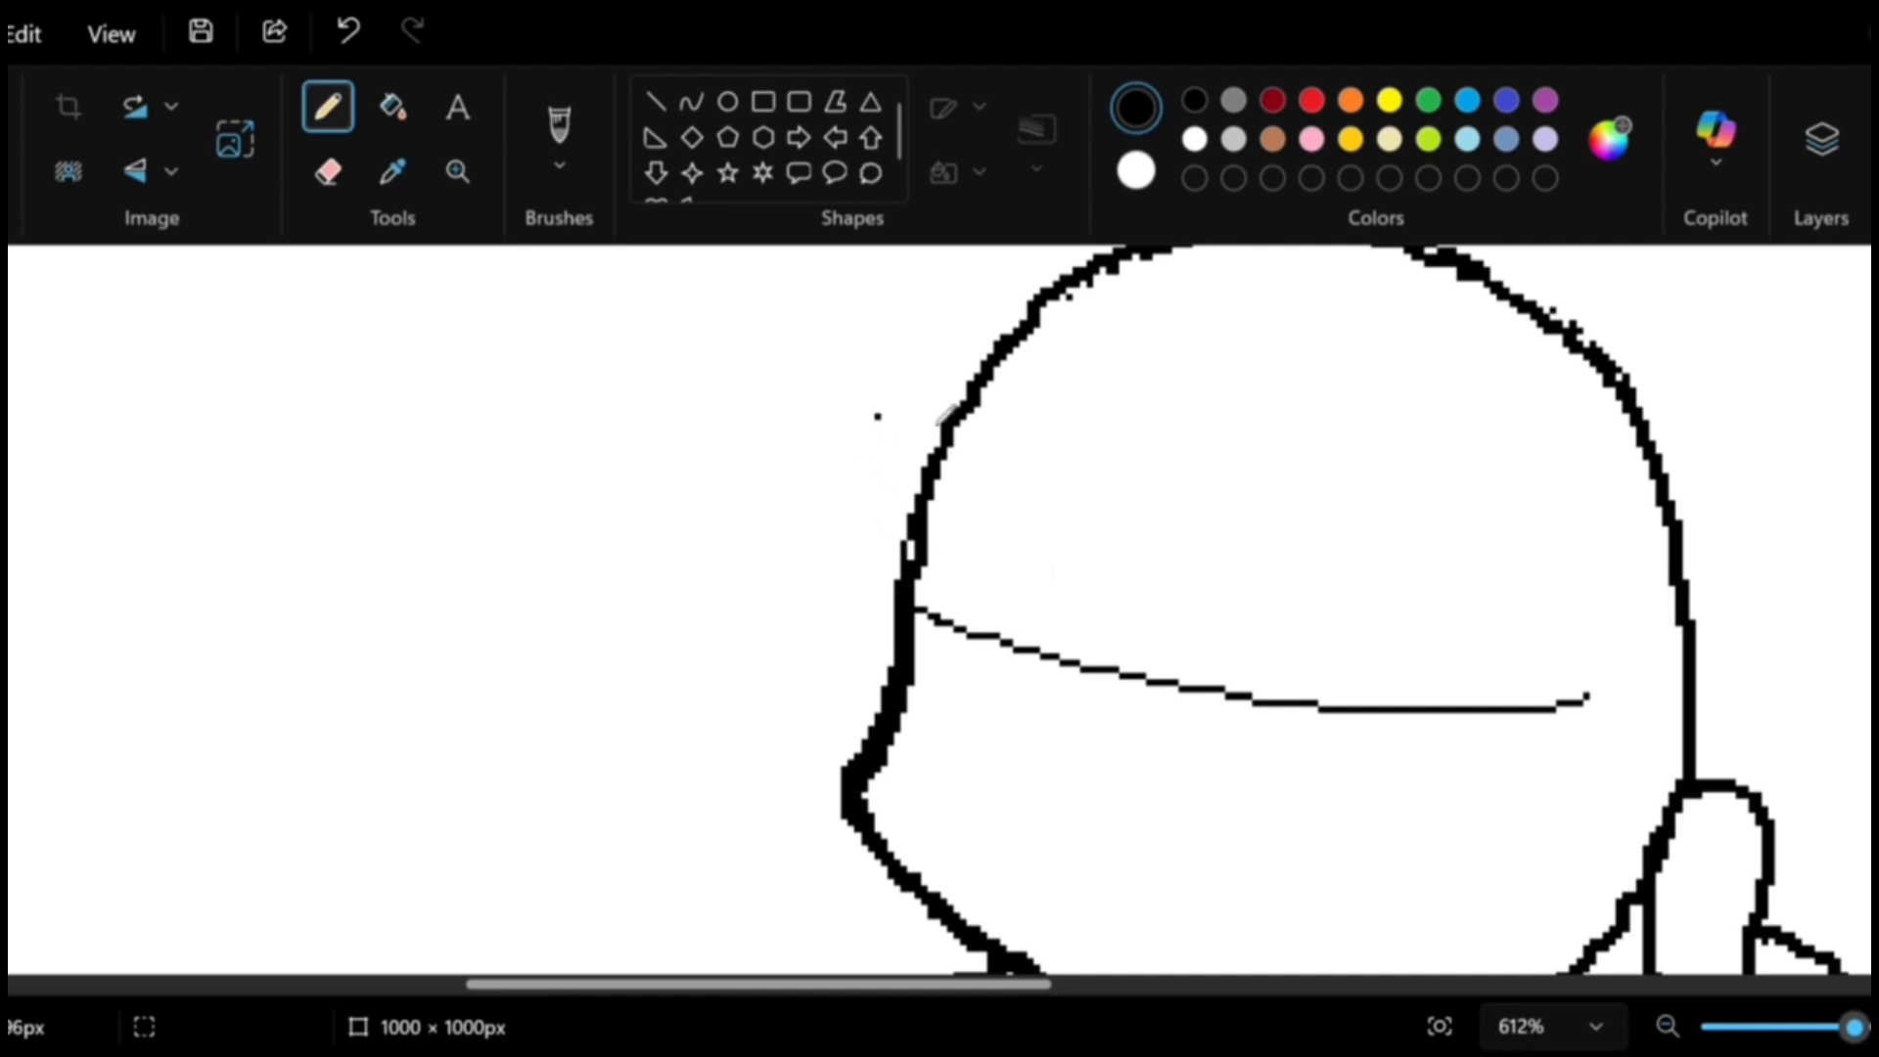
{"action": "left_click_drag", "start_coordinate": [984, 401], "coordinate": [997, 509]}
{"action": "key", "text": "ctrl+z"}
{"action": "mouse_move", "coordinate": [983, 402]}
{"action": "left_mouse_down"}
{"action": "mouse_move", "coordinate": [1019, 600]}
{"action": "mouse_move", "coordinate": [986, 637]}
{"action": "mouse_move", "coordinate": [944, 635]}
{"action": "left_mouse_up"}
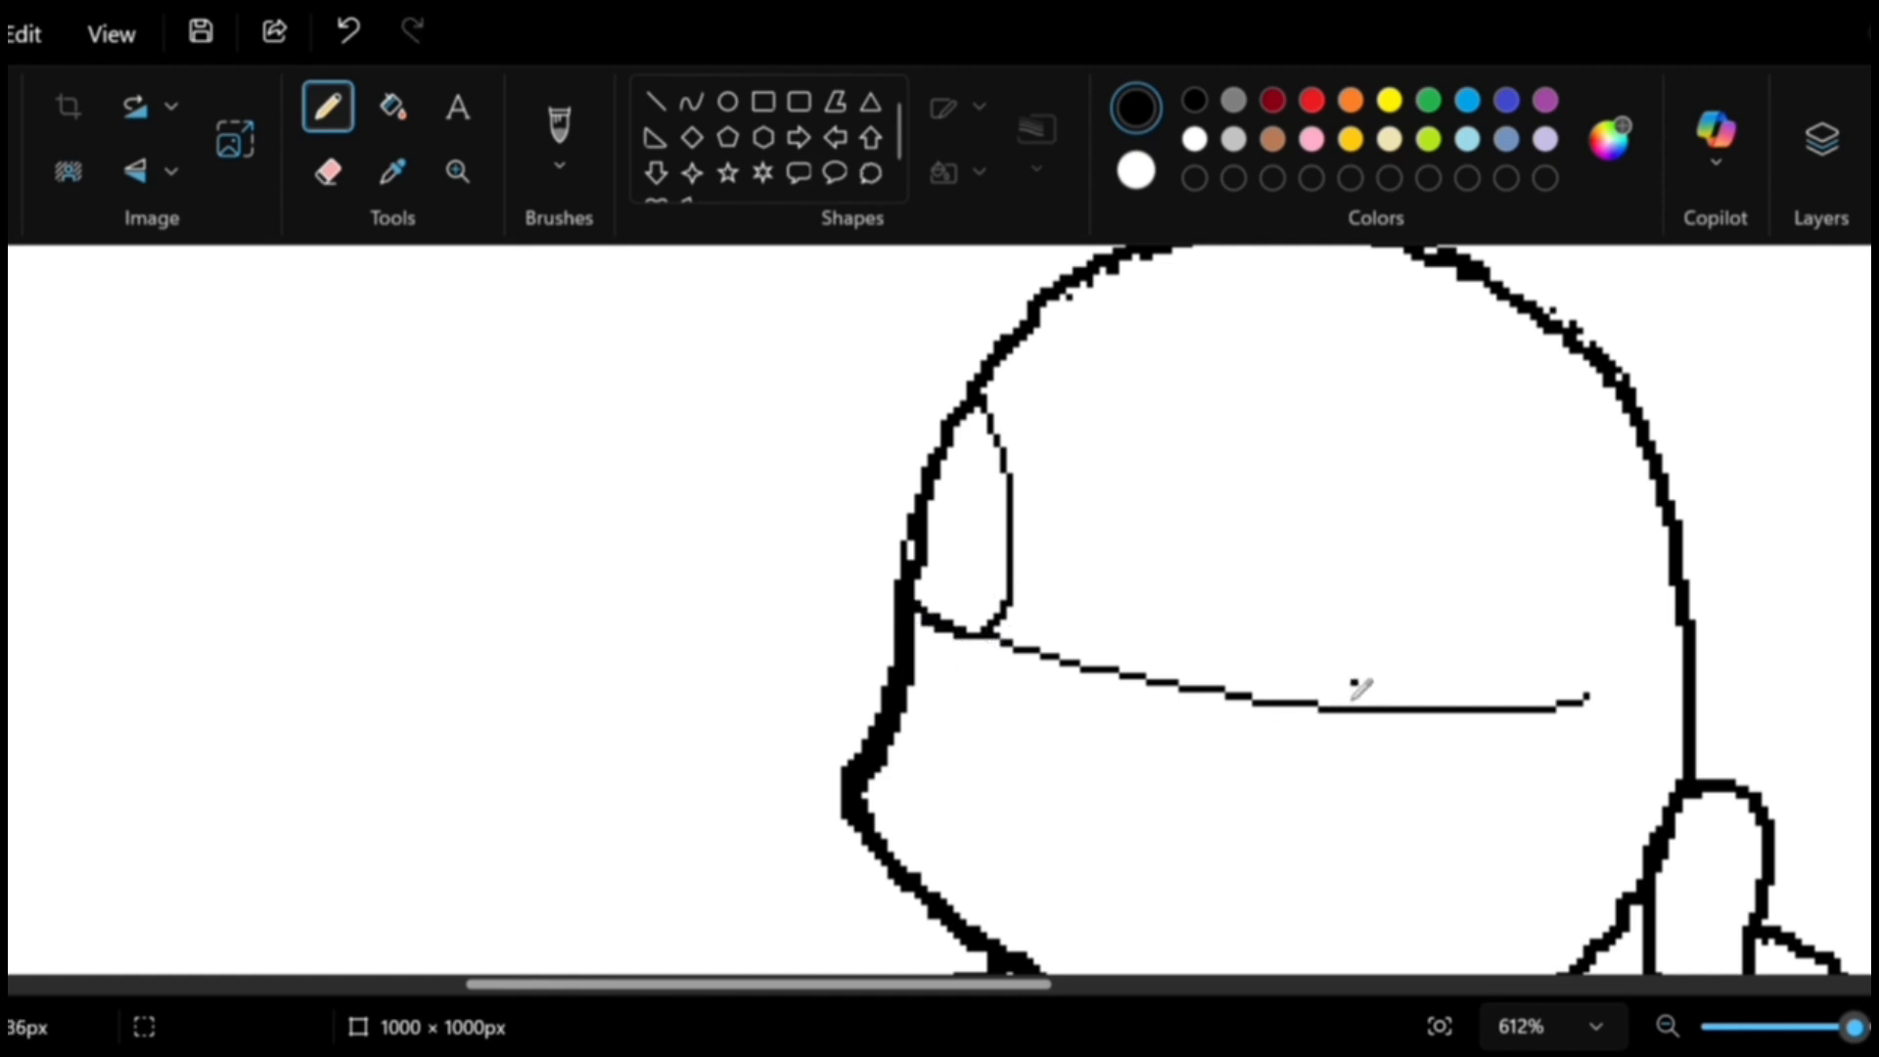
Draw the right-hand eye as a tall arch and close its base with rounded corners on the guide line.
{"action": "mouse_move", "coordinate": [1323, 685]}
{"action": "left_mouse_down"}
{"action": "mouse_move", "coordinate": [1346, 519]}
{"action": "mouse_move", "coordinate": [1400, 459]}
{"action": "mouse_move", "coordinate": [1460, 456]}
{"action": "mouse_move", "coordinate": [1507, 561]}
{"action": "mouse_move", "coordinate": [1529, 701]}
{"action": "left_mouse_up"}
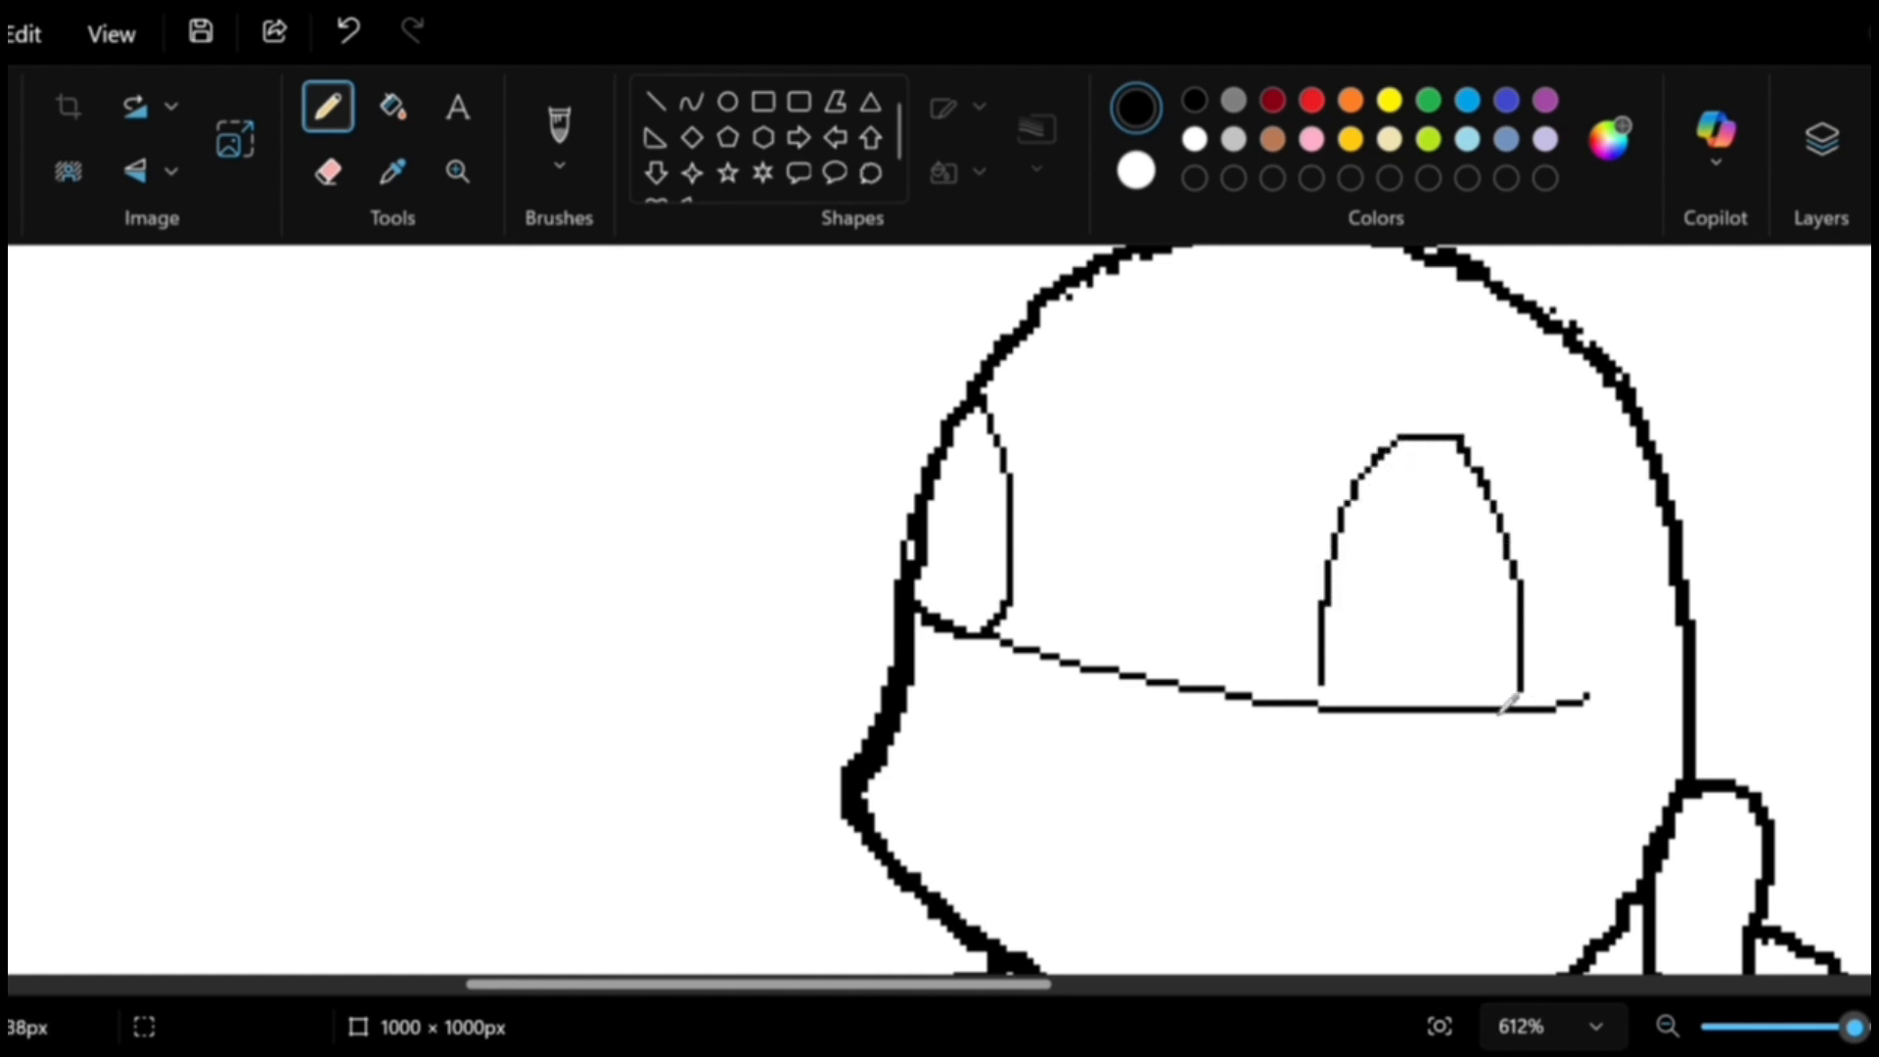
{"action": "mouse_move", "coordinate": [1328, 686]}
{"action": "left_mouse_down"}
{"action": "mouse_move", "coordinate": [1423, 710]}
{"action": "mouse_move", "coordinate": [1520, 678]}
{"action": "left_mouse_up"}
{"action": "key", "text": "ctrl+z"}
{"action": "mouse_move", "coordinate": [1370, 710]}
{"action": "left_mouse_down"}
{"action": "mouse_move", "coordinate": [1457, 734]}
{"action": "mouse_move", "coordinate": [1522, 685]}
{"action": "left_mouse_up"}
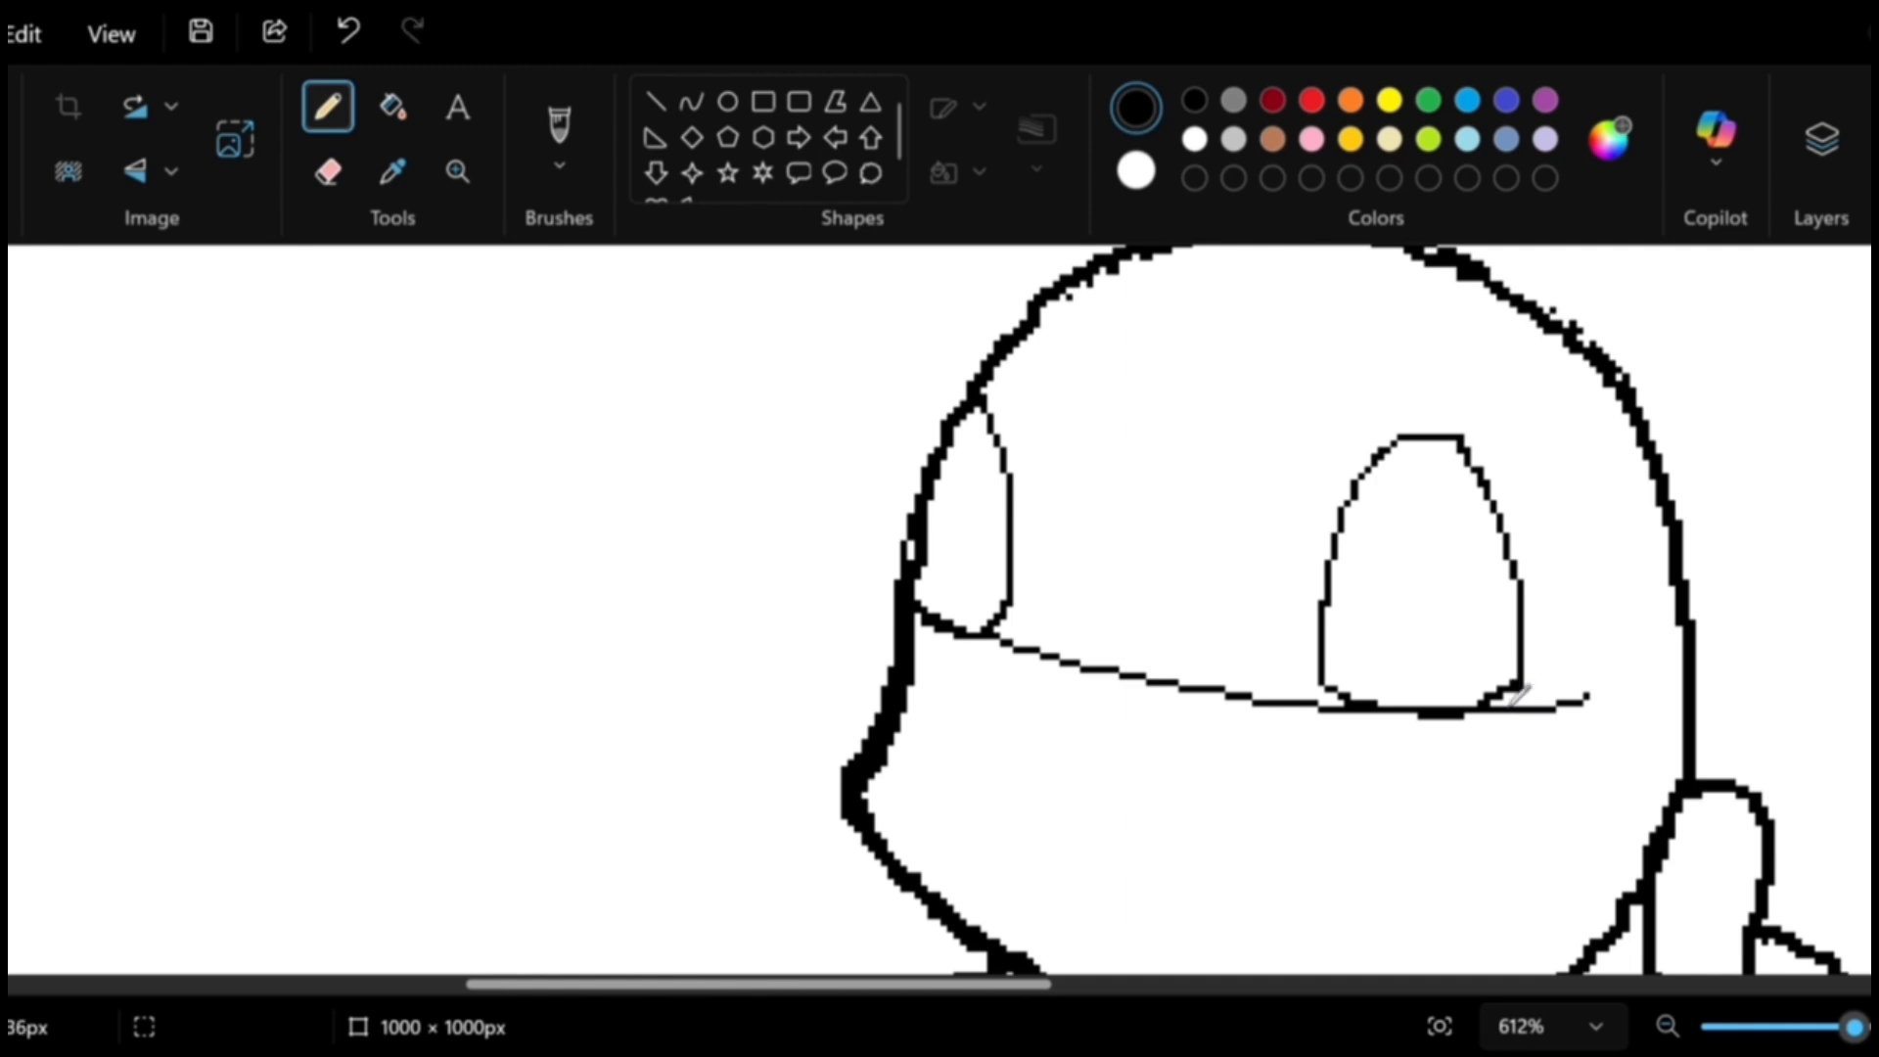
Erase the face guide line outside the eyes and redraw the right-hand eye's lower outer corner.
{"action": "left_click", "coordinate": [328, 171]}
{"action": "mouse_move", "coordinate": [1024, 629]}
{"action": "left_mouse_down"}
{"action": "mouse_move", "coordinate": [1373, 736]}
{"action": "mouse_move", "coordinate": [1501, 736]}
{"action": "mouse_move", "coordinate": [1599, 708]}
{"action": "mouse_move", "coordinate": [1514, 729]}
{"action": "mouse_move", "coordinate": [1560, 703]}
{"action": "mouse_move", "coordinate": [1401, 708]}
{"action": "mouse_move", "coordinate": [1520, 711]}
{"action": "left_mouse_up"}
{"action": "left_click", "coordinate": [328, 110]}
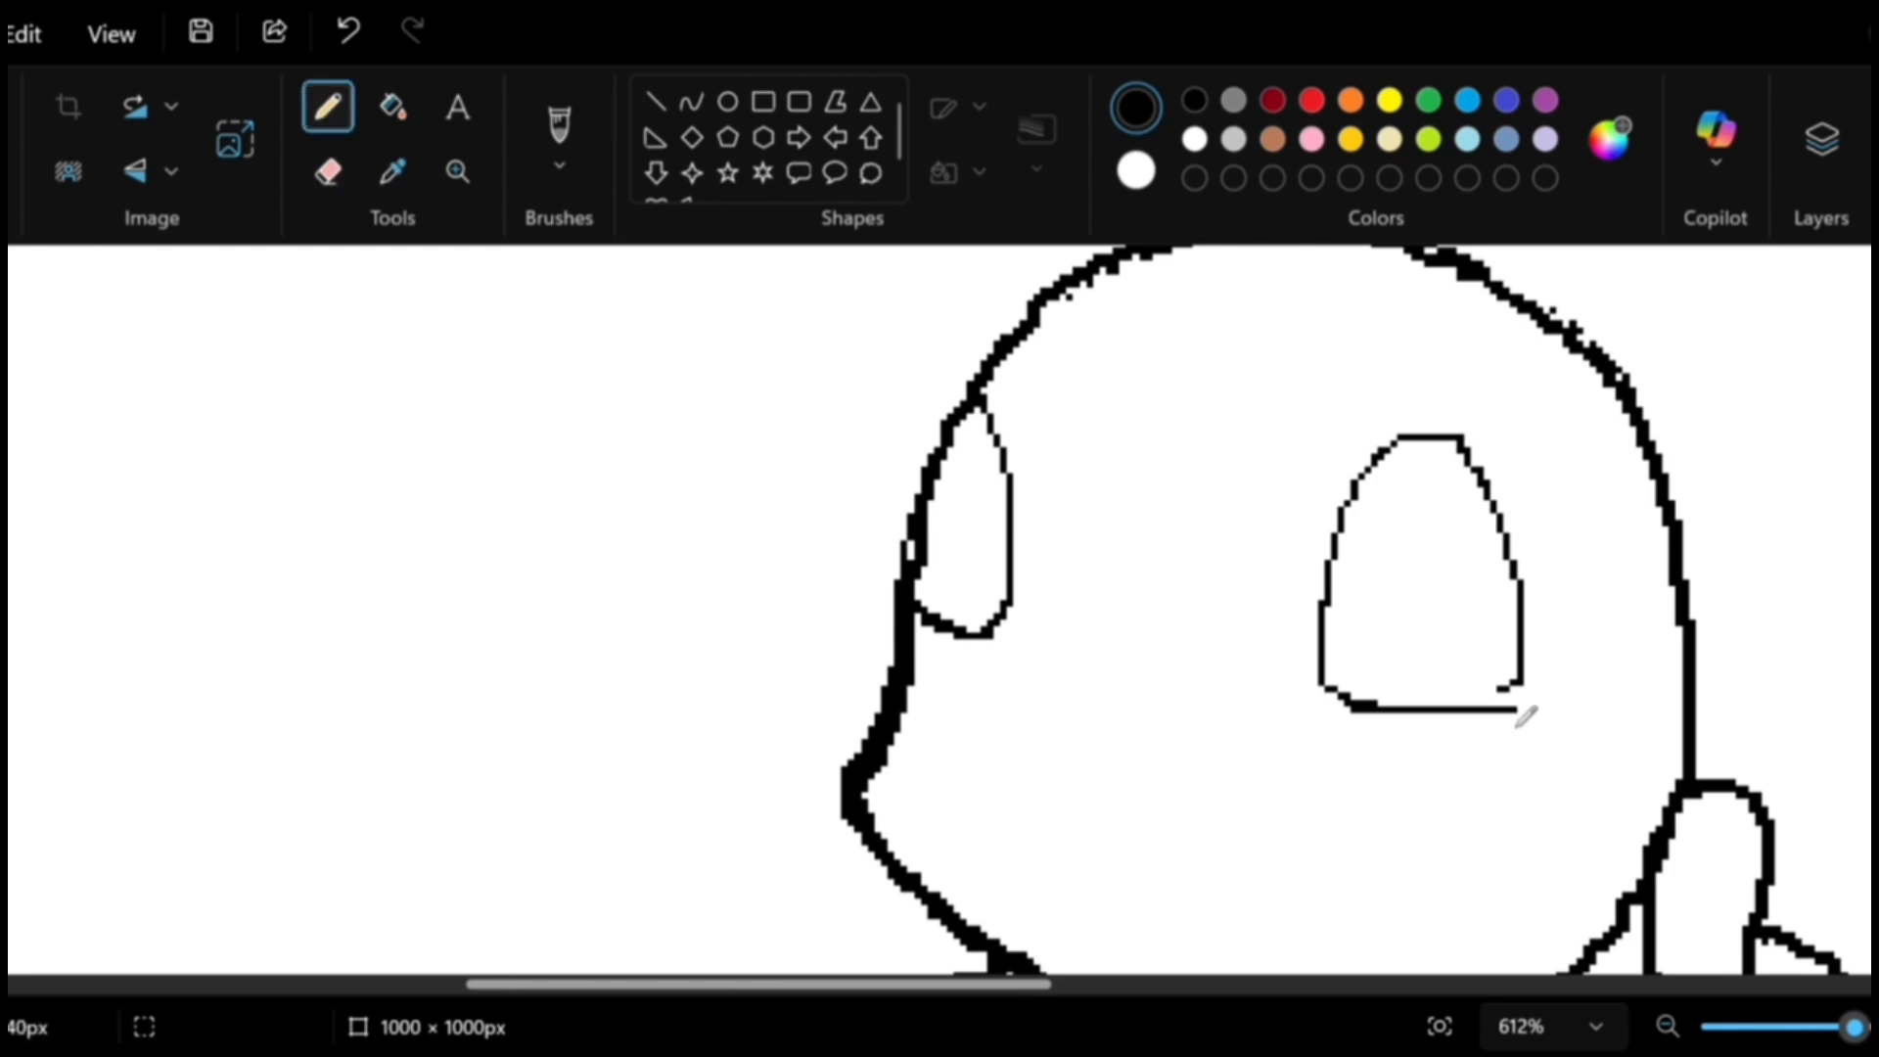
{"action": "key", "text": "ctrl+z"}
{"action": "mouse_move", "coordinate": [1533, 685]}
{"action": "left_mouse_down"}
{"action": "mouse_move", "coordinate": [1485, 723]}
{"action": "mouse_move", "coordinate": [1527, 713]}
{"action": "left_mouse_up"}
{"action": "left_click", "coordinate": [1195, 140]}
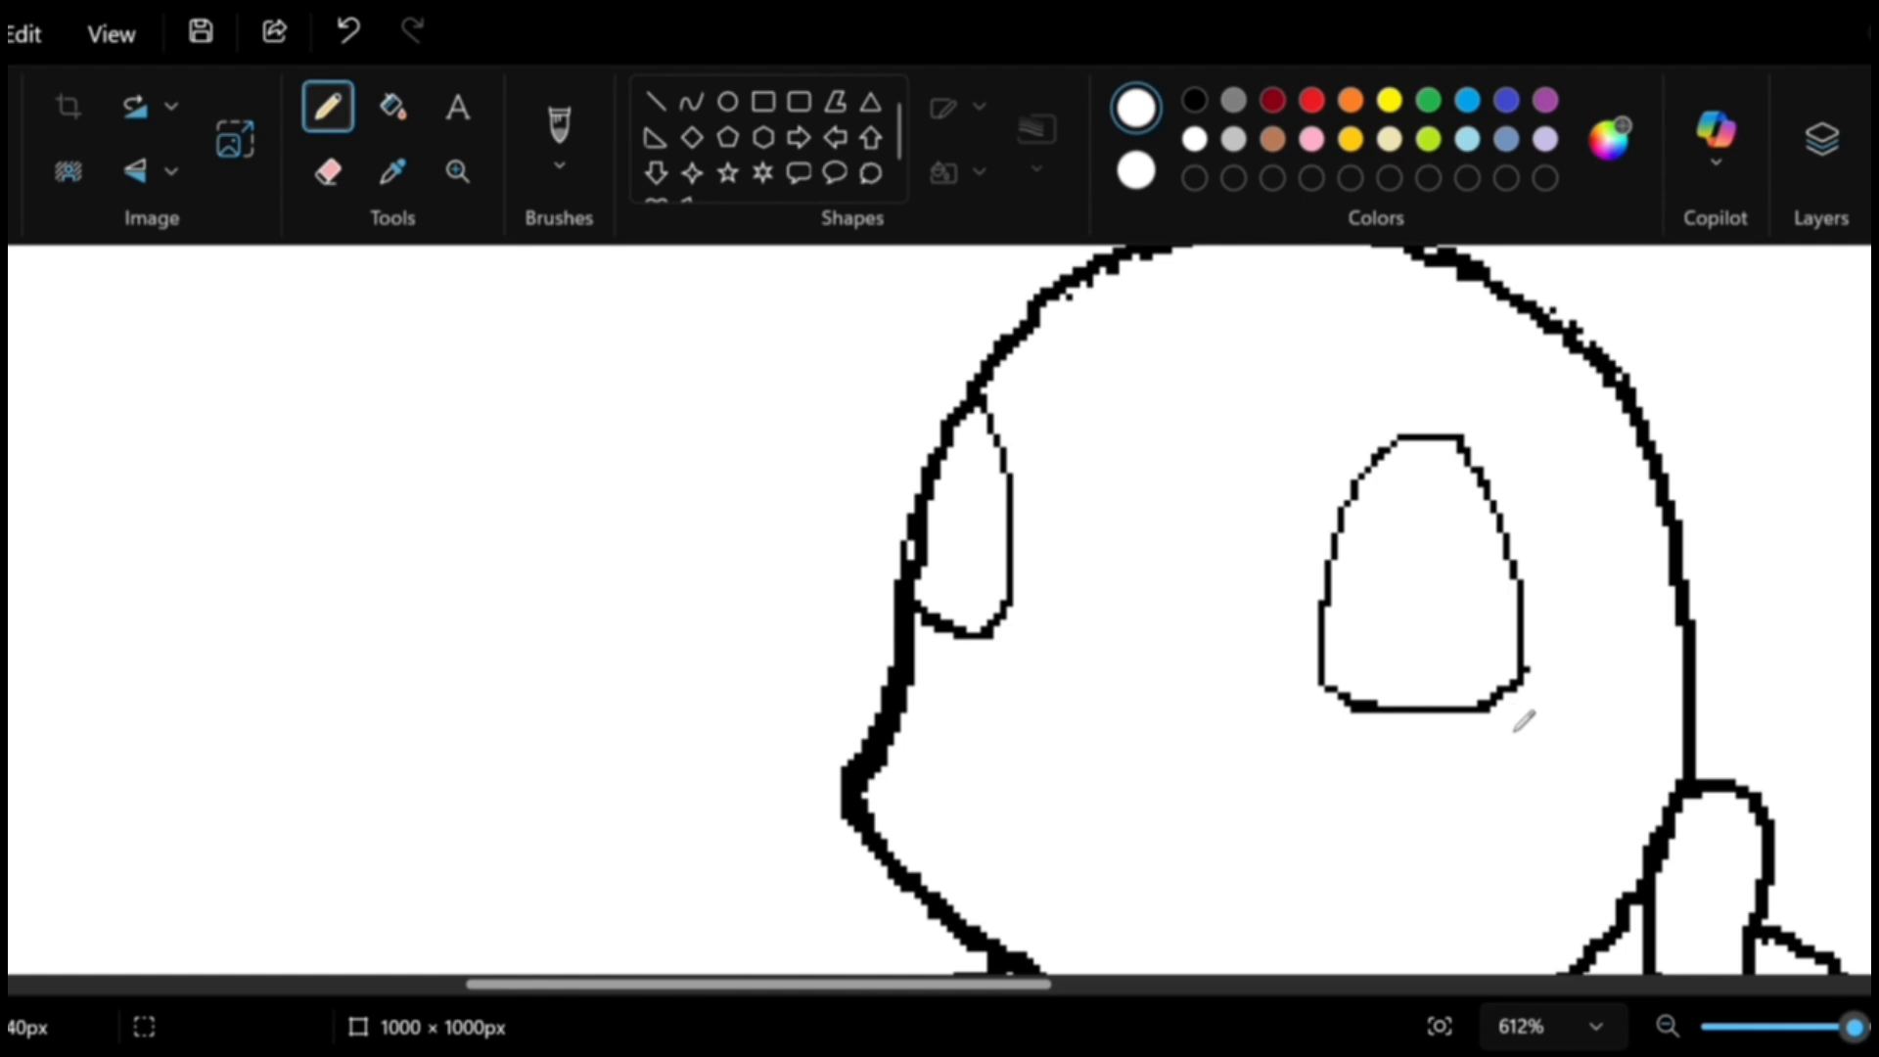
Draw a short black brow mark above each eye.
{"action": "left_click", "coordinate": [1204, 93]}
{"action": "left_click_drag", "start_coordinate": [1036, 370], "coordinate": [1051, 417]}
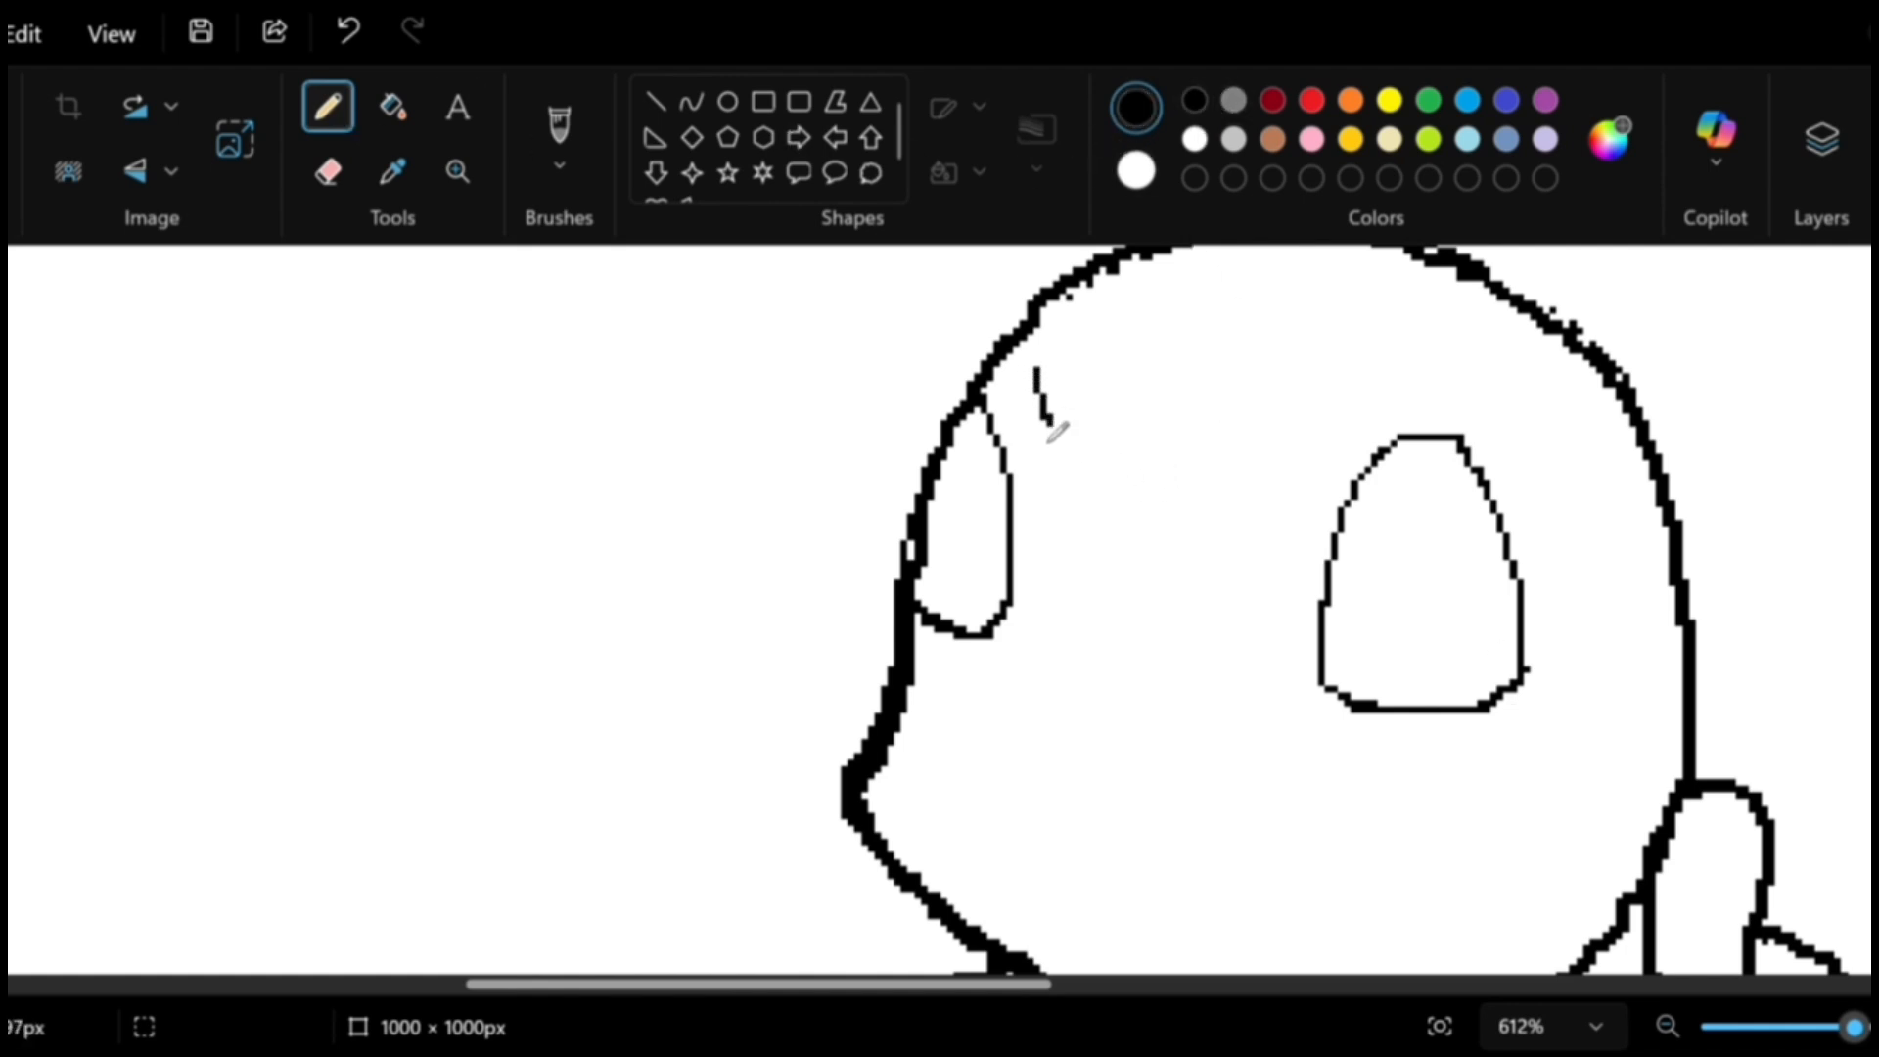
{"action": "left_click_drag", "start_coordinate": [1313, 432], "coordinate": [1363, 381]}
{"action": "left_click", "coordinate": [1434, 490]}
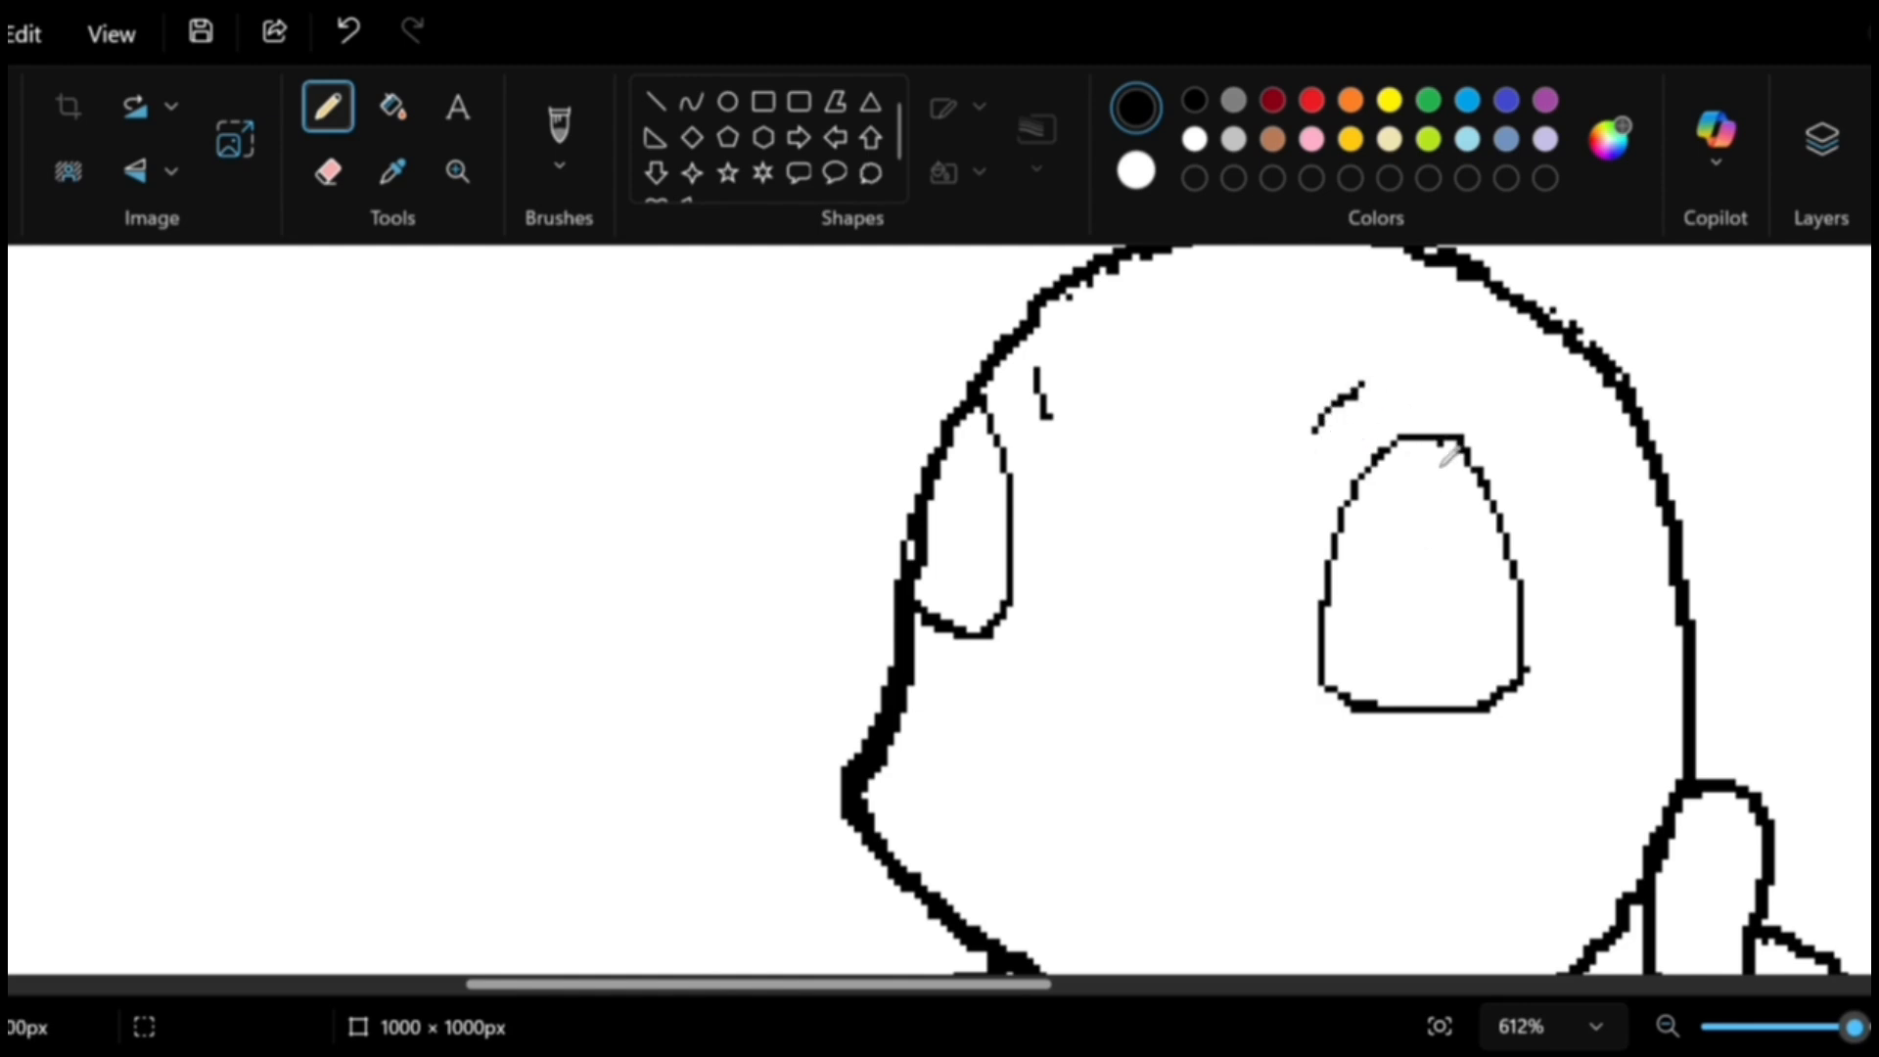
Draw the iris edge line inside the right-hand eye and a teardrop-like highlight outline in each eye.
{"action": "mouse_move", "coordinate": [1445, 450]}
{"action": "left_mouse_down"}
{"action": "mouse_move", "coordinate": [1496, 662]}
{"action": "mouse_move", "coordinate": [1469, 725]}
{"action": "left_mouse_up"}
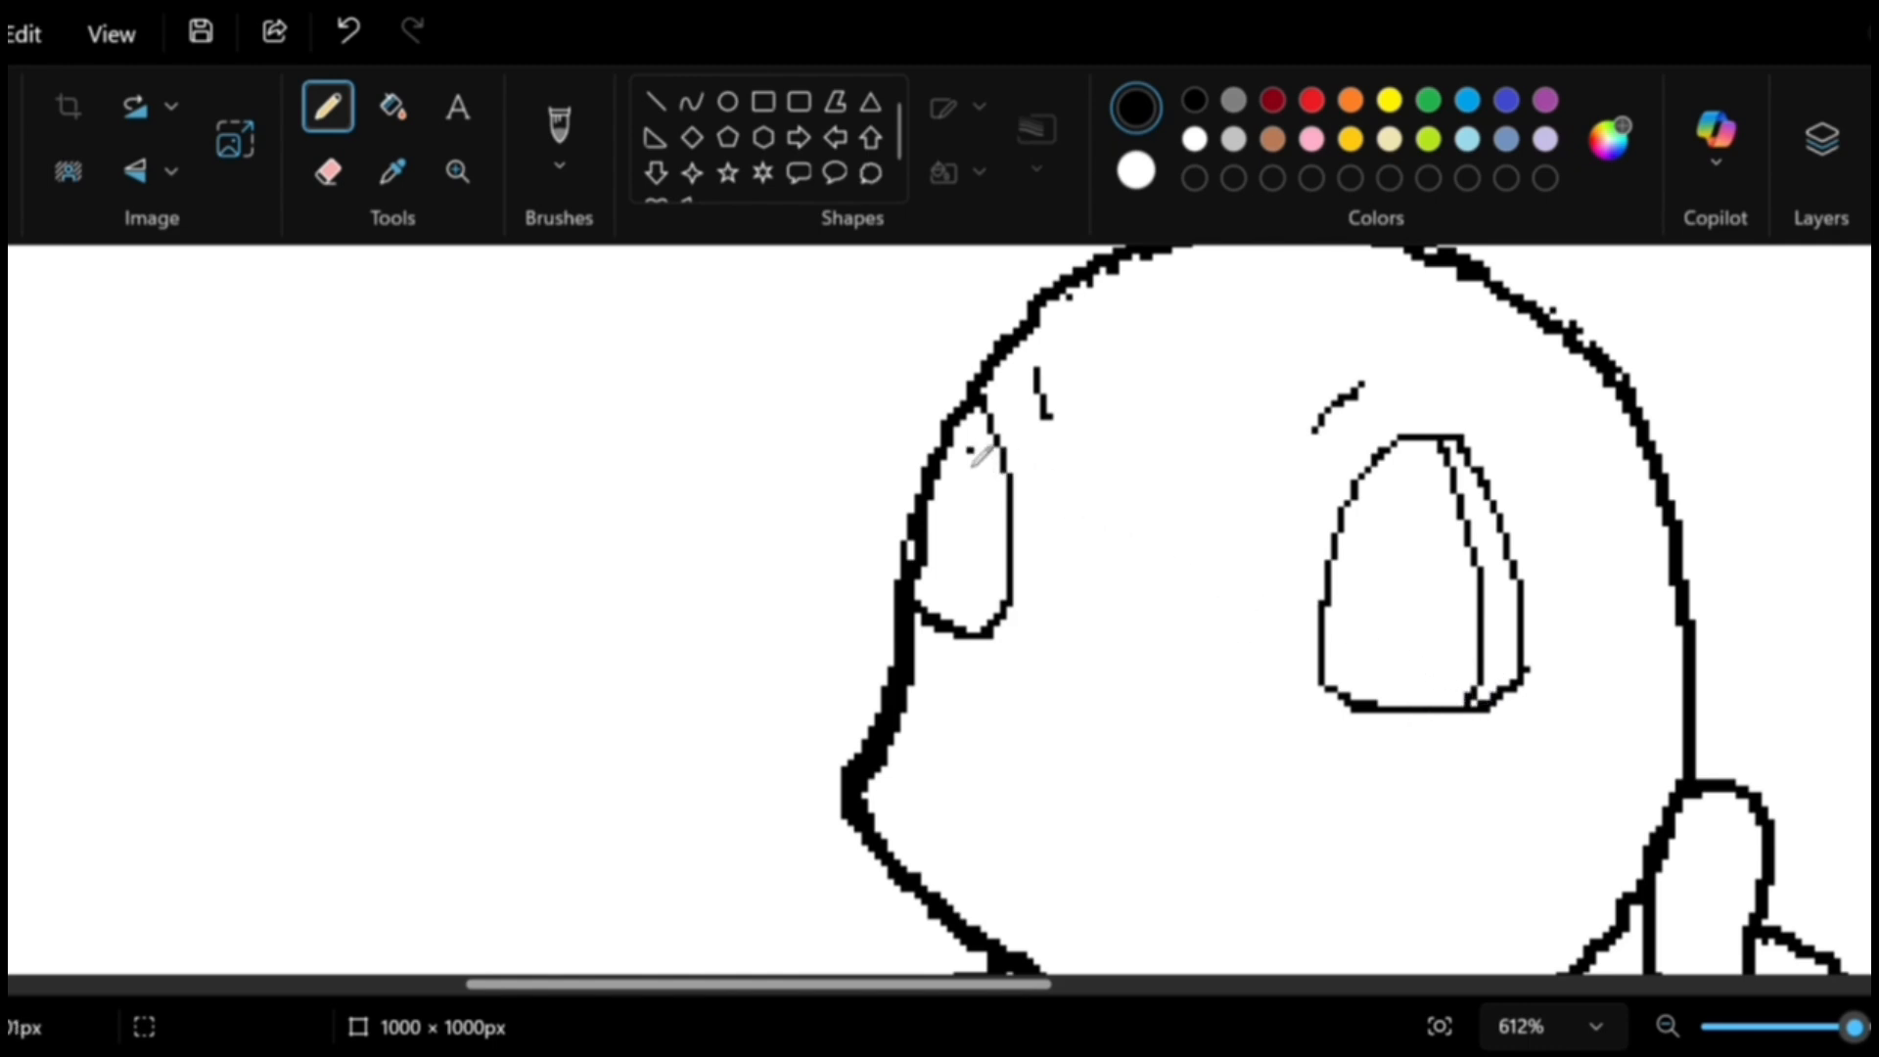
{"action": "mouse_move", "coordinate": [979, 439]}
{"action": "left_mouse_down"}
{"action": "mouse_move", "coordinate": [978, 496]}
{"action": "mouse_move", "coordinate": [1003, 480]}
{"action": "mouse_move", "coordinate": [976, 467]}
{"action": "mouse_move", "coordinate": [970, 528]}
{"action": "mouse_move", "coordinate": [1006, 522]}
{"action": "mouse_move", "coordinate": [1008, 492]}
{"action": "left_mouse_up"}
{"action": "key", "text": "ctrl+z"}
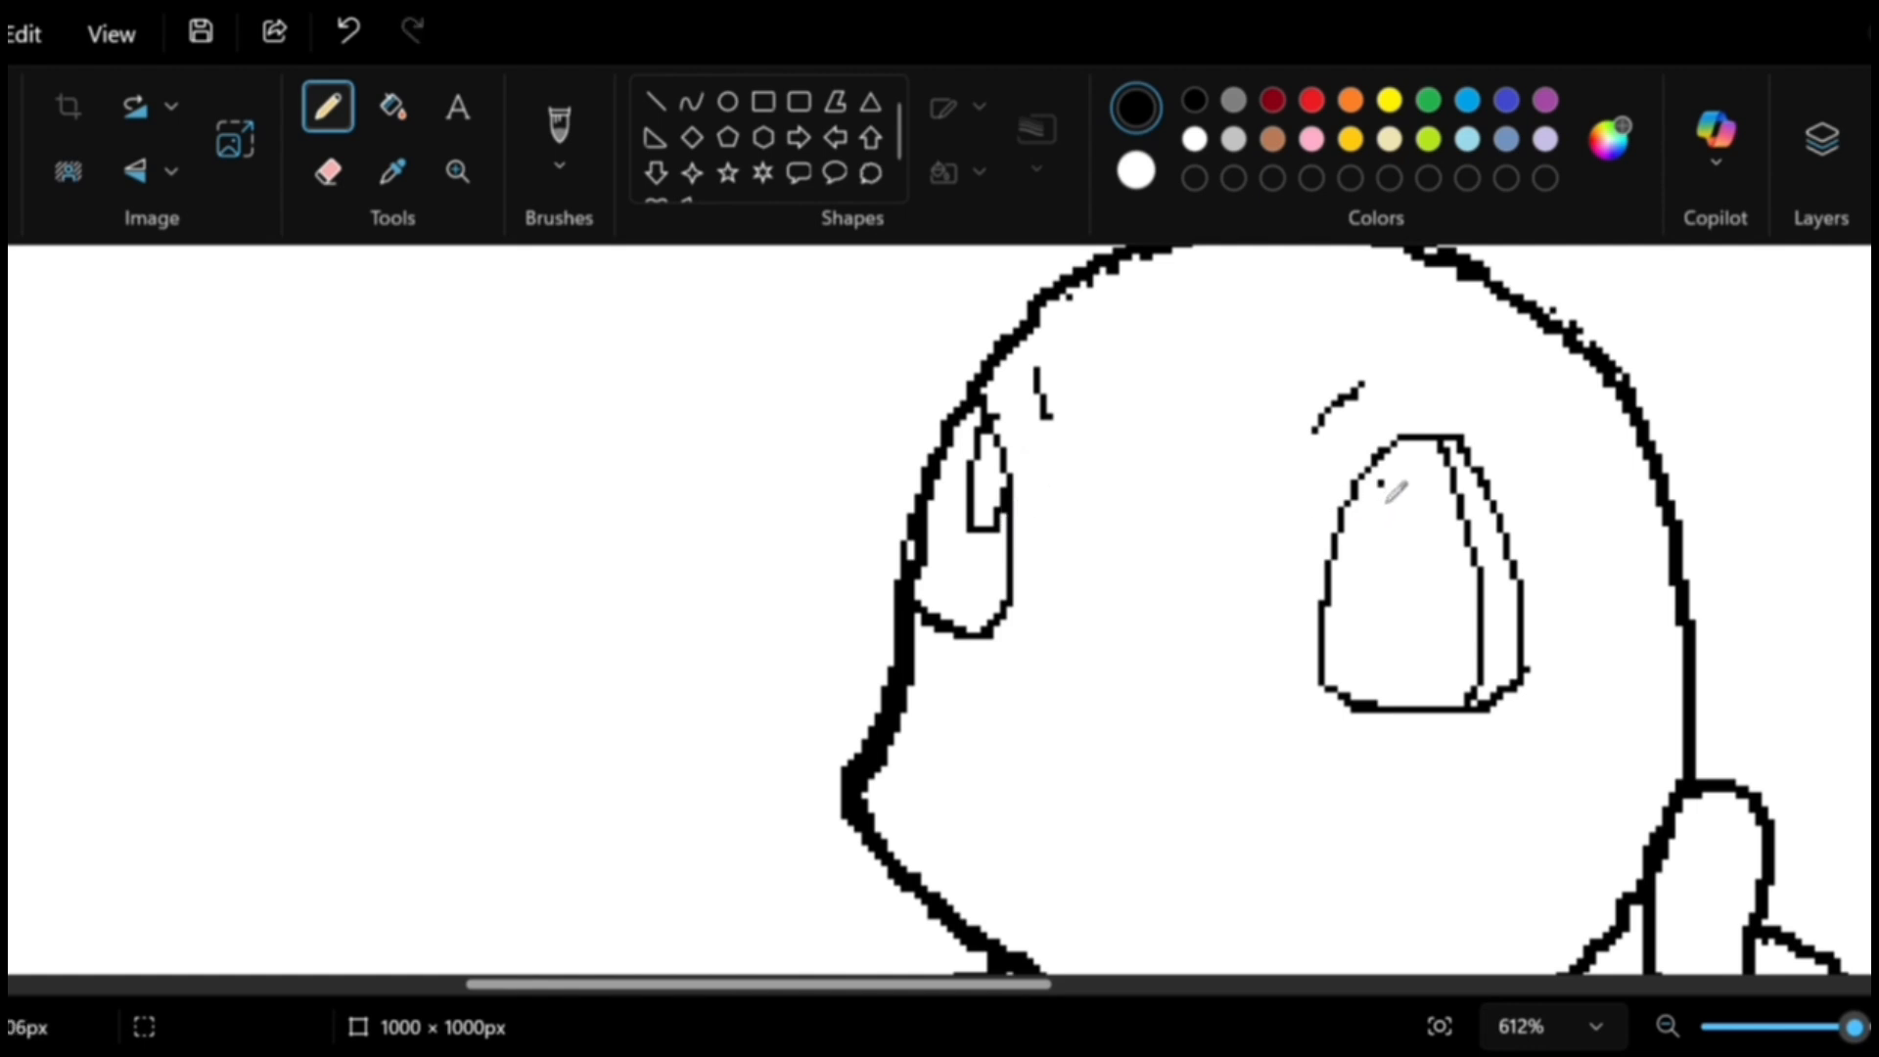
{"action": "mouse_move", "coordinate": [1401, 455]}
{"action": "left_mouse_down"}
{"action": "mouse_move", "coordinate": [1360, 514]}
{"action": "mouse_move", "coordinate": [1379, 522]}
{"action": "mouse_move", "coordinate": [1403, 588]}
{"action": "left_mouse_up"}
{"action": "key", "text": "ctrl+z"}
{"action": "mouse_move", "coordinate": [1410, 486]}
{"action": "left_mouse_down"}
{"action": "mouse_move", "coordinate": [1431, 533]}
{"action": "mouse_move", "coordinate": [1419, 590]}
{"action": "left_mouse_up"}
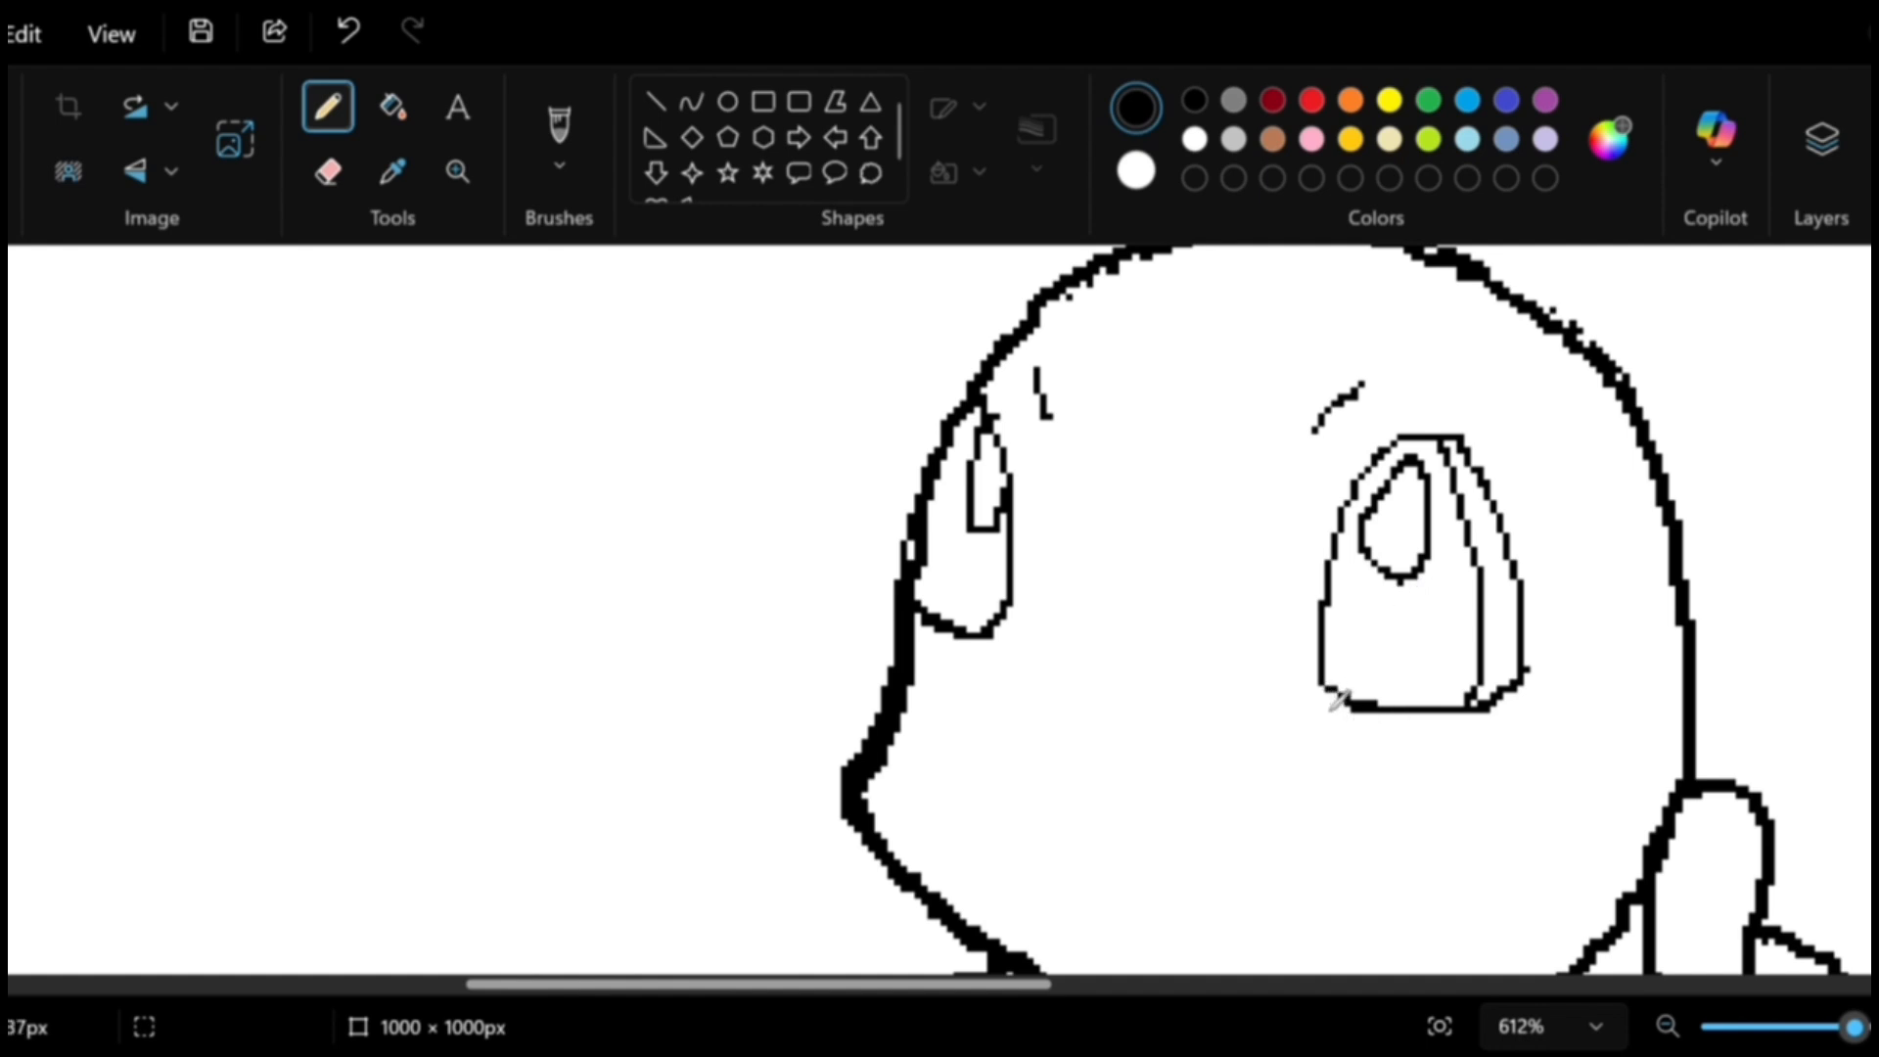
Draw curved crescent lines across the lower part of both eyes.
{"action": "mouse_move", "coordinate": [1337, 699]}
{"action": "left_mouse_down"}
{"action": "mouse_move", "coordinate": [1331, 655]}
{"action": "mouse_move", "coordinate": [1359, 631]}
{"action": "mouse_move", "coordinate": [1375, 658]}
{"action": "mouse_move", "coordinate": [1437, 661]}
{"action": "mouse_move", "coordinate": [1446, 622]}
{"action": "left_mouse_up"}
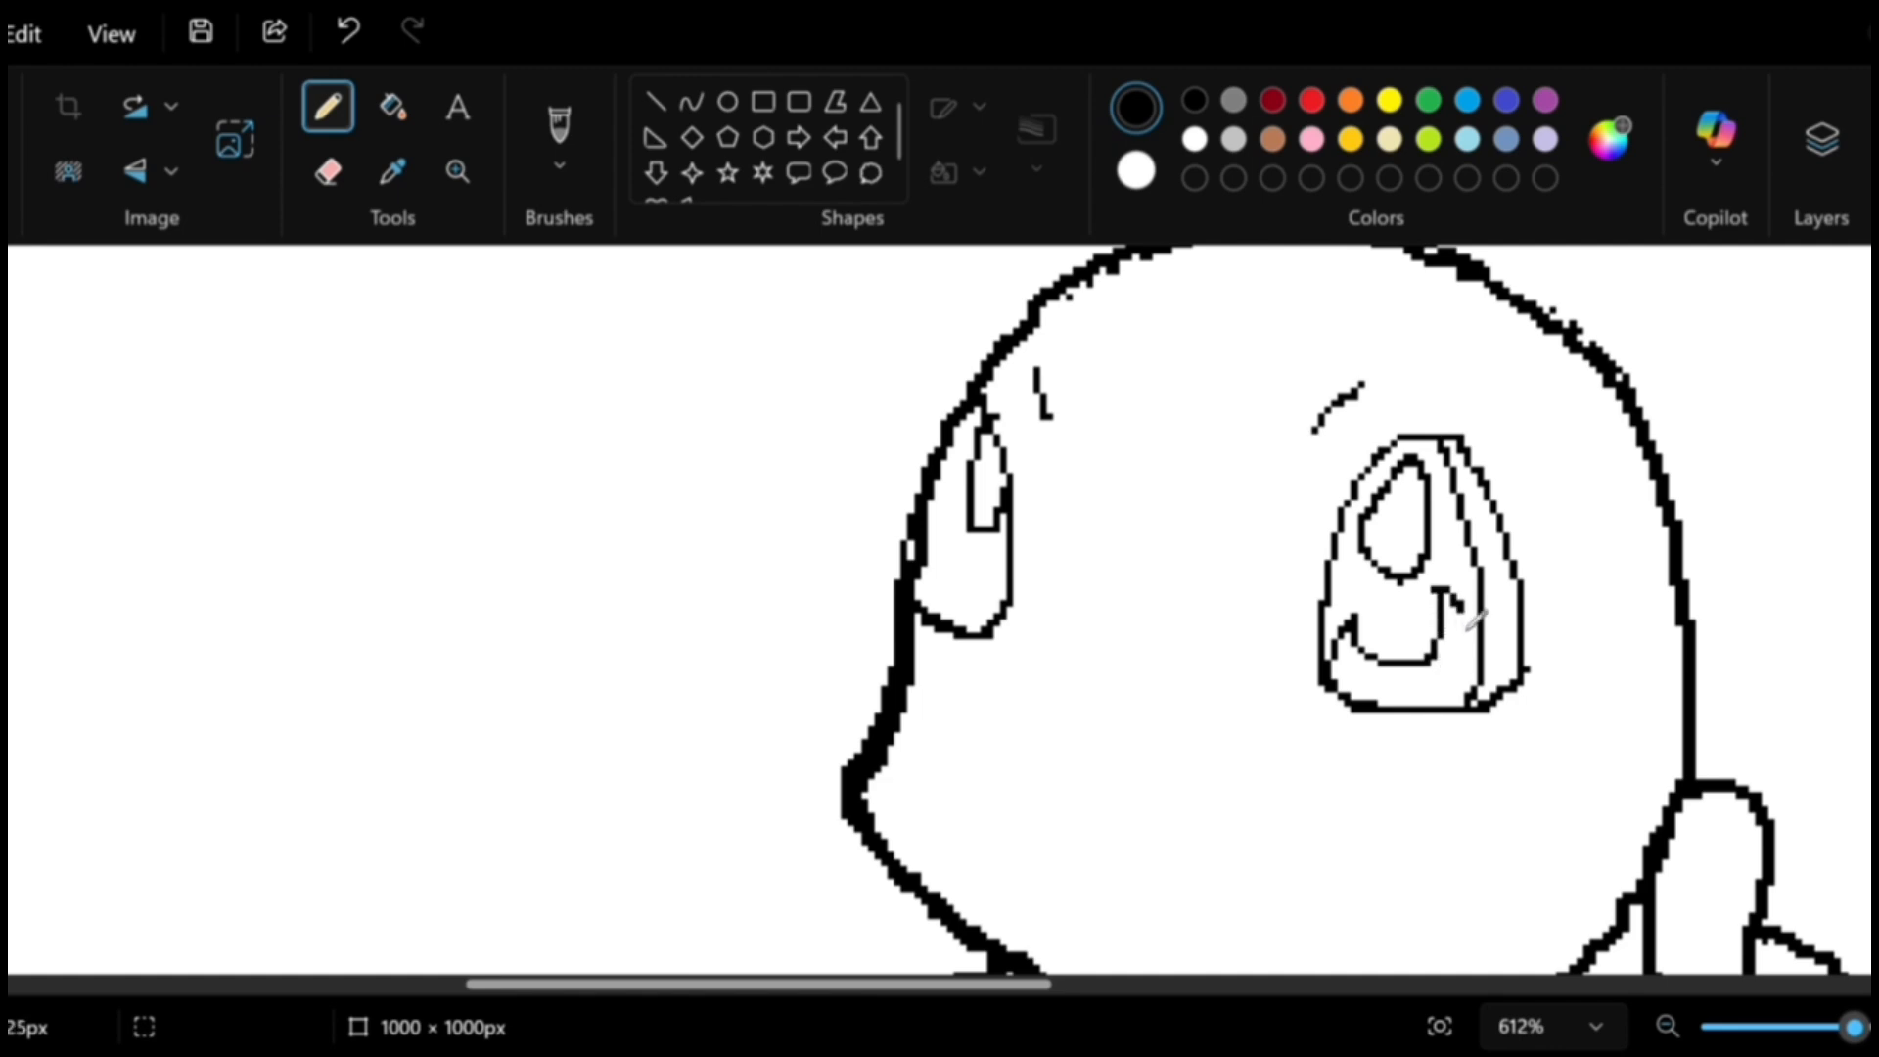
{"action": "left_click", "coordinate": [1248, 589]}
{"action": "mouse_move", "coordinate": [925, 569]}
{"action": "left_mouse_down"}
{"action": "mouse_move", "coordinate": [976, 604]}
{"action": "mouse_move", "coordinate": [930, 559]}
{"action": "mouse_move", "coordinate": [988, 583]}
{"action": "left_mouse_up"}
{"action": "key", "text": "ctrl+z"}
{"action": "key", "text": "ctrl+z"}
{"action": "key", "text": "ctrl+z"}
{"action": "key", "text": "ctrl+z"}
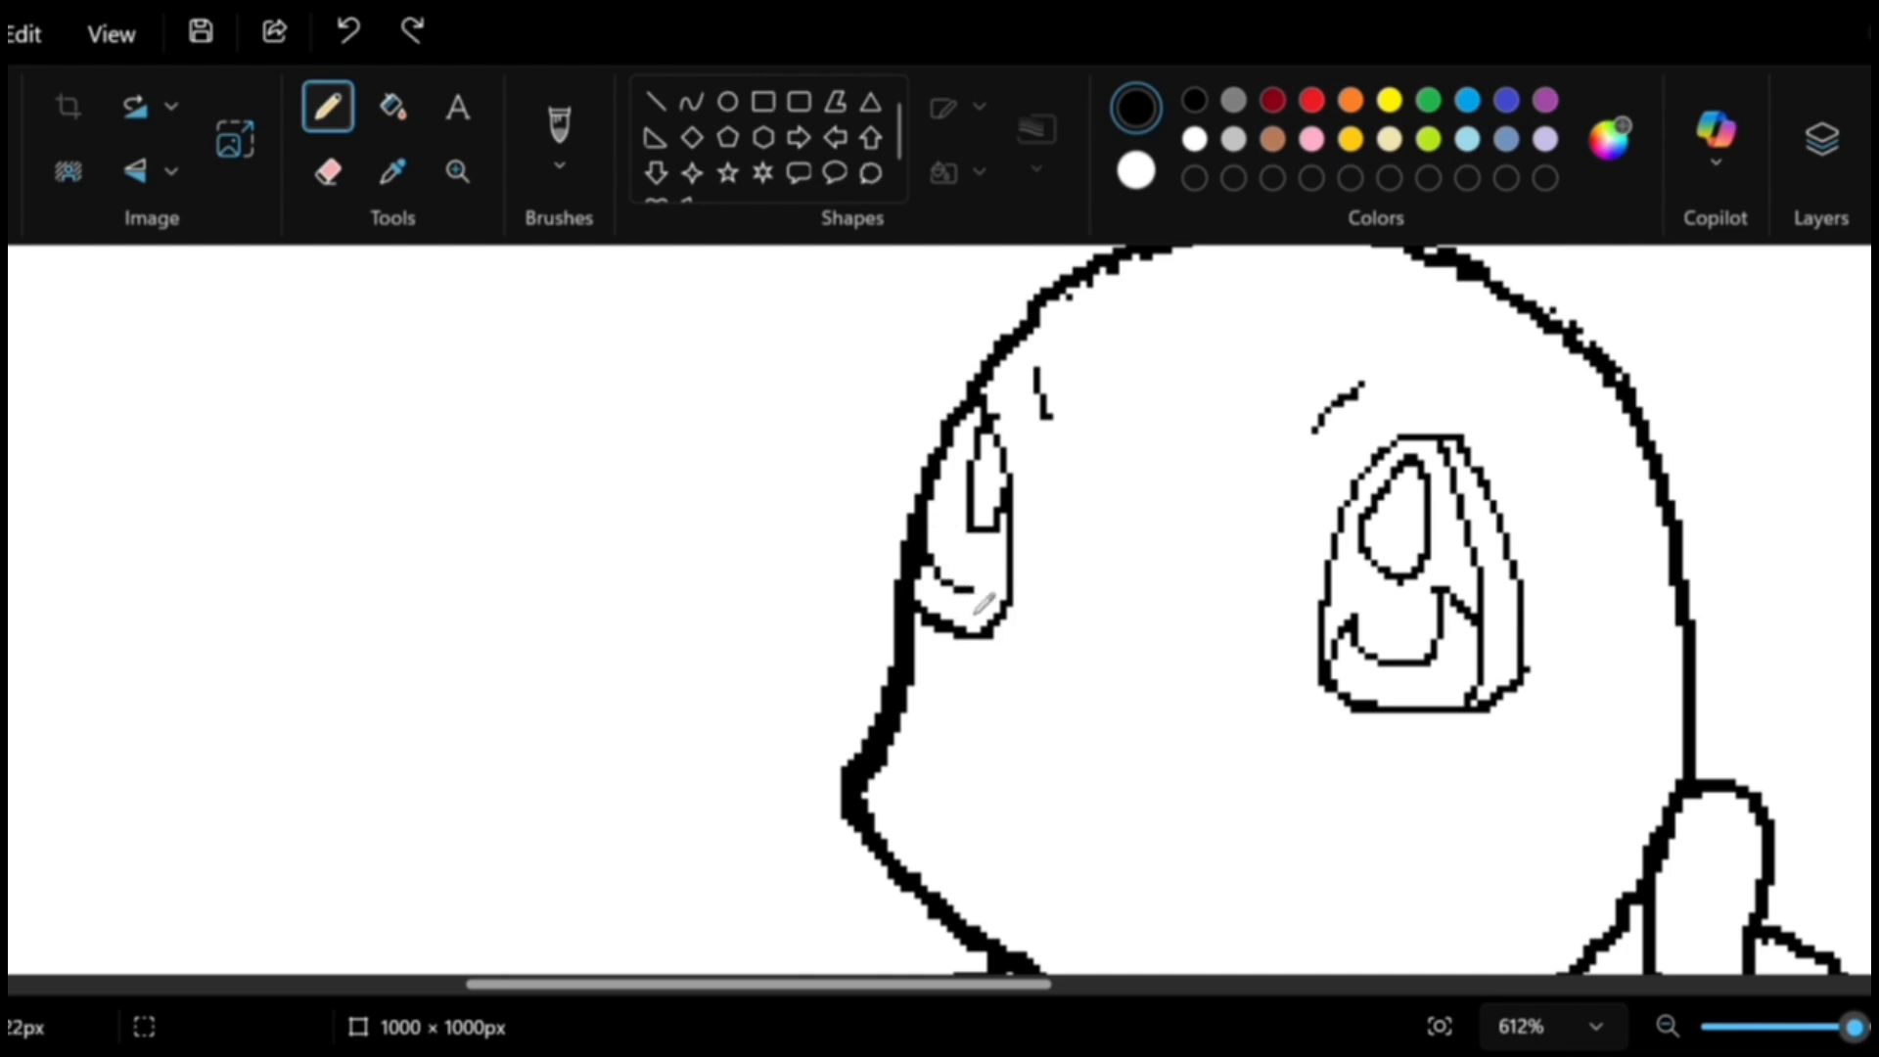
{"action": "left_click", "coordinate": [1000, 608]}
{"action": "left_click", "coordinate": [1089, 555]}
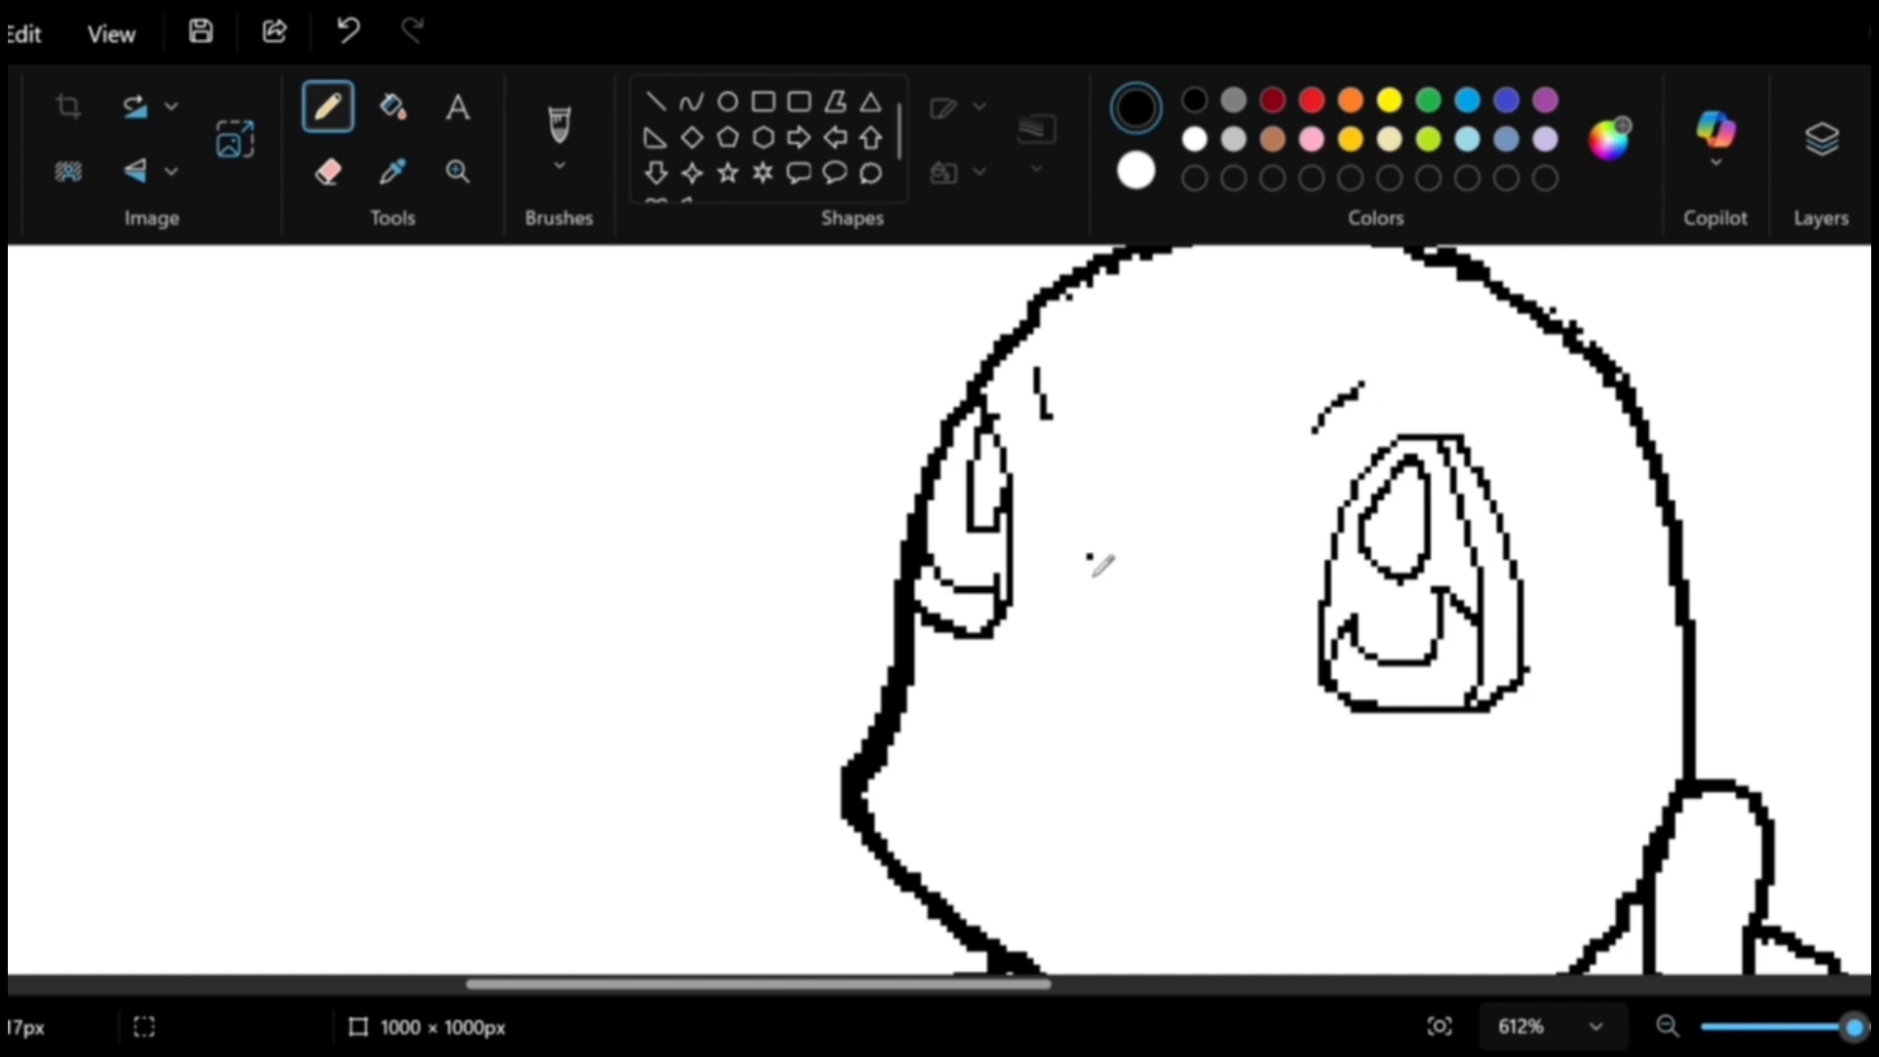
Draw two small nostril marks between the eyes and a wide, wavy mouth line beneath them with upturned right-hand end.
{"action": "left_click_drag", "start_coordinate": [1023, 649], "coordinate": [1031, 668]}
{"action": "scroll", "coordinate": [949, 661], "scroll_direction": "down", "scroll_amount": 2}
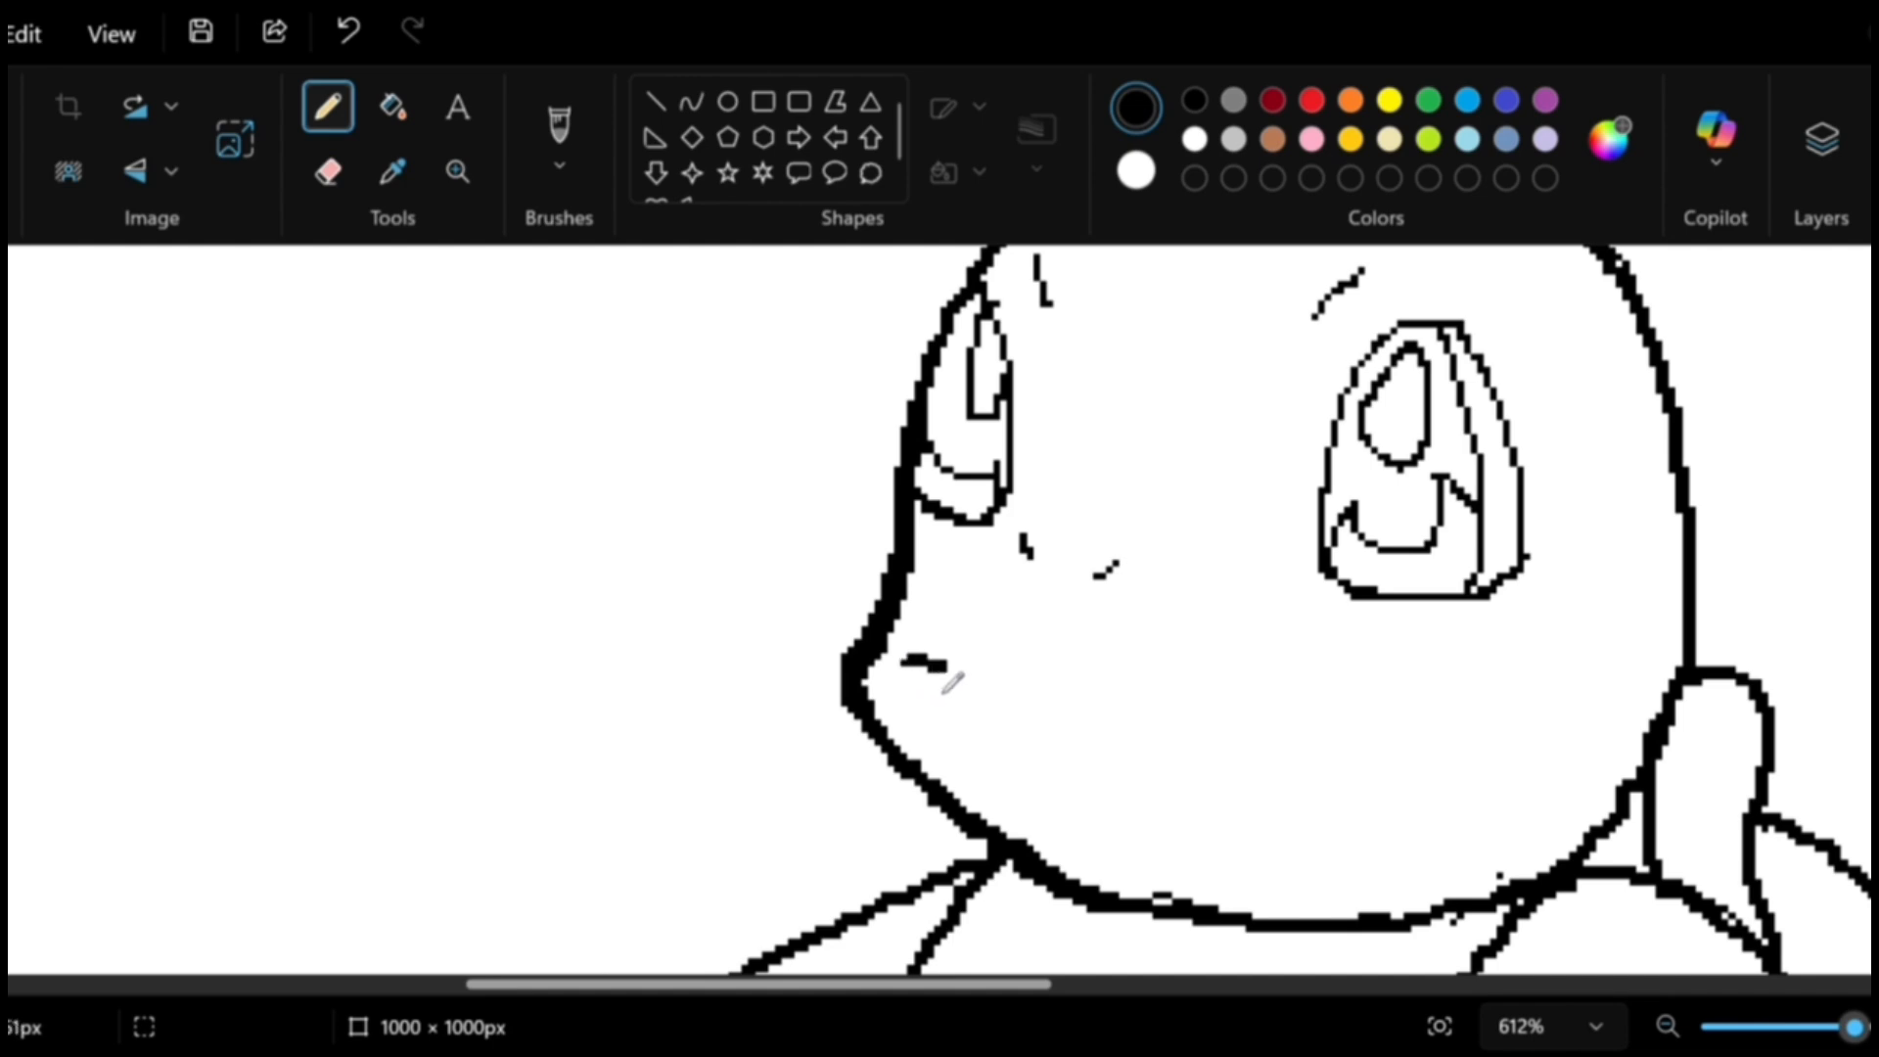
{"action": "key", "text": "ctrl+z"}
{"action": "mouse_move", "coordinate": [921, 641]}
{"action": "left_mouse_down"}
{"action": "mouse_move", "coordinate": [1047, 708]}
{"action": "mouse_move", "coordinate": [1219, 702]}
{"action": "mouse_move", "coordinate": [1372, 735]}
{"action": "mouse_move", "coordinate": [1475, 684]}
{"action": "left_mouse_up"}
{"action": "left_click", "coordinate": [1516, 693]}
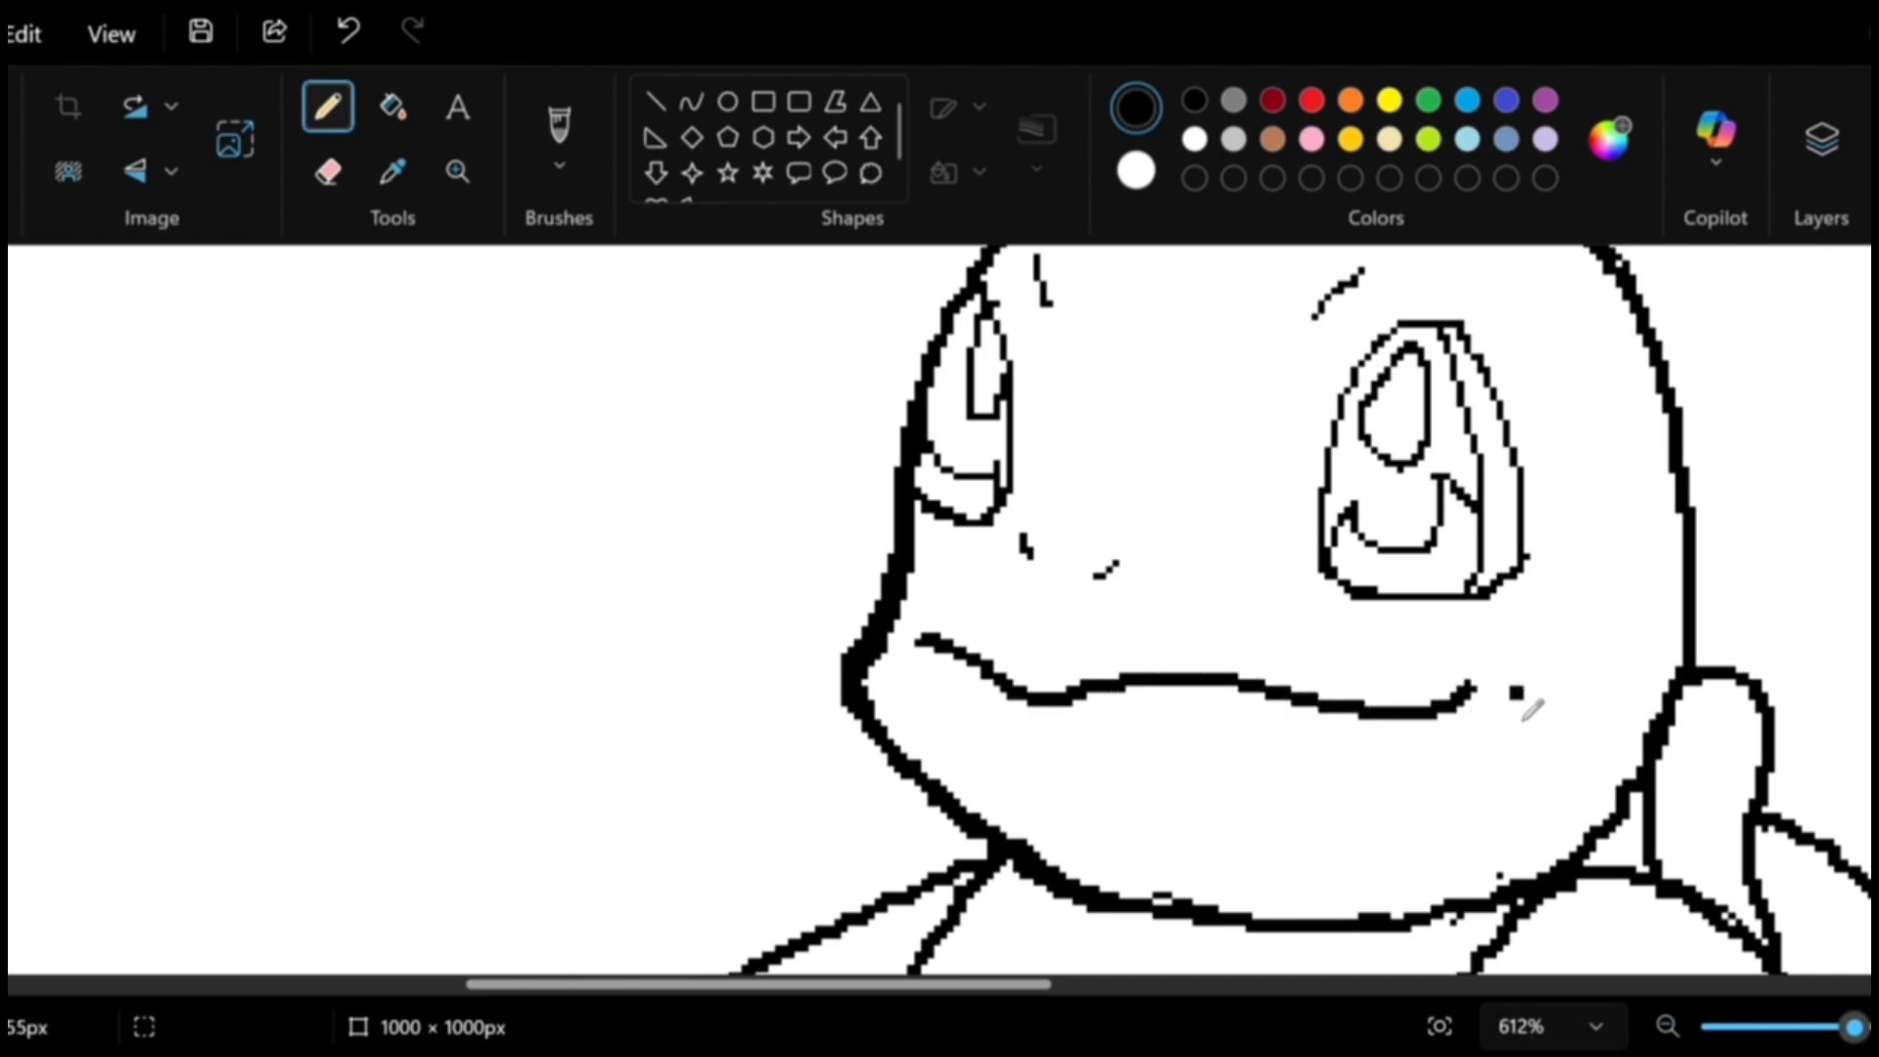
{"action": "key", "text": "ctrl+z"}
{"action": "mouse_move", "coordinate": [1084, 684]}
{"action": "left_mouse_down"}
{"action": "mouse_move", "coordinate": [1099, 700]}
{"action": "mouse_move", "coordinate": [1503, 721]}
{"action": "mouse_move", "coordinate": [1534, 680]}
{"action": "left_mouse_up"}
Draw the belly plate's upper cross line, a peaked lower line above the legs, and a vertical centre line joining them.
{"action": "scroll", "coordinate": [1359, 614], "scroll_direction": "down", "scroll_amount": 2}
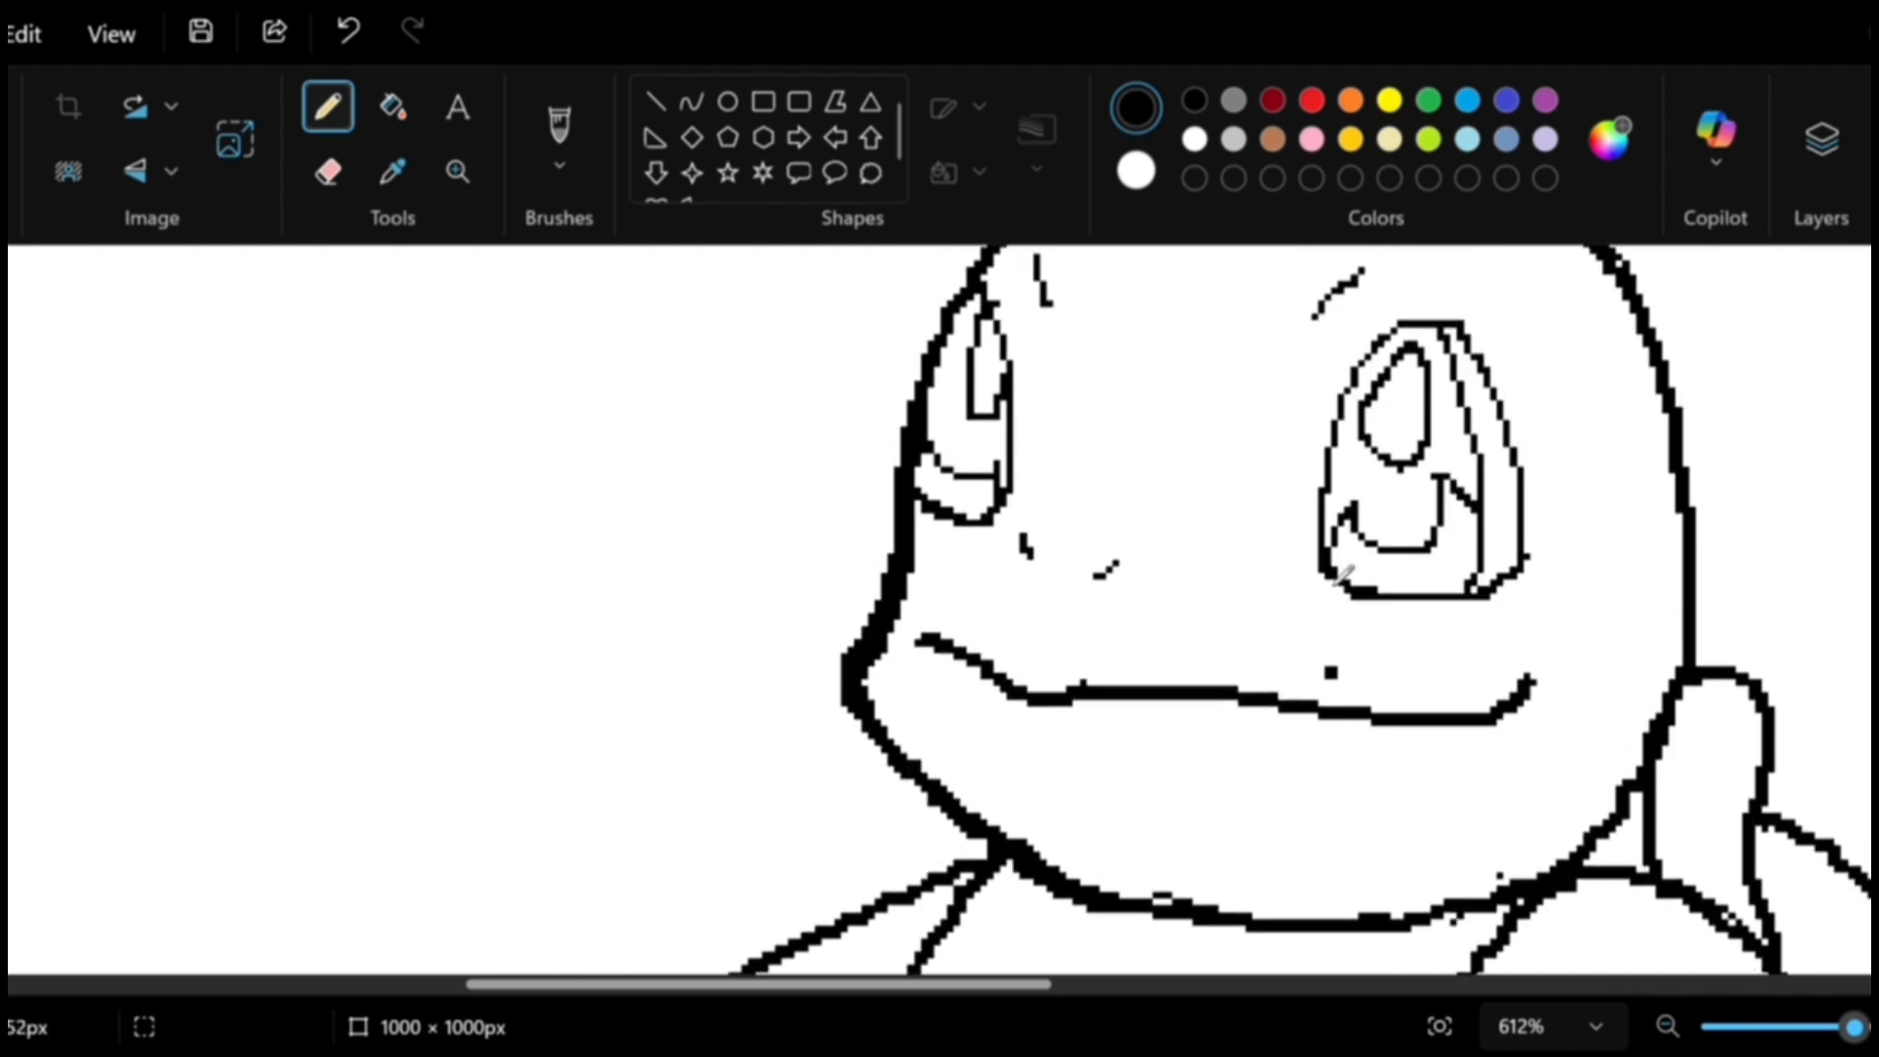
{"action": "scroll", "coordinate": [1282, 597], "scroll_direction": "down", "scroll_amount": 4}
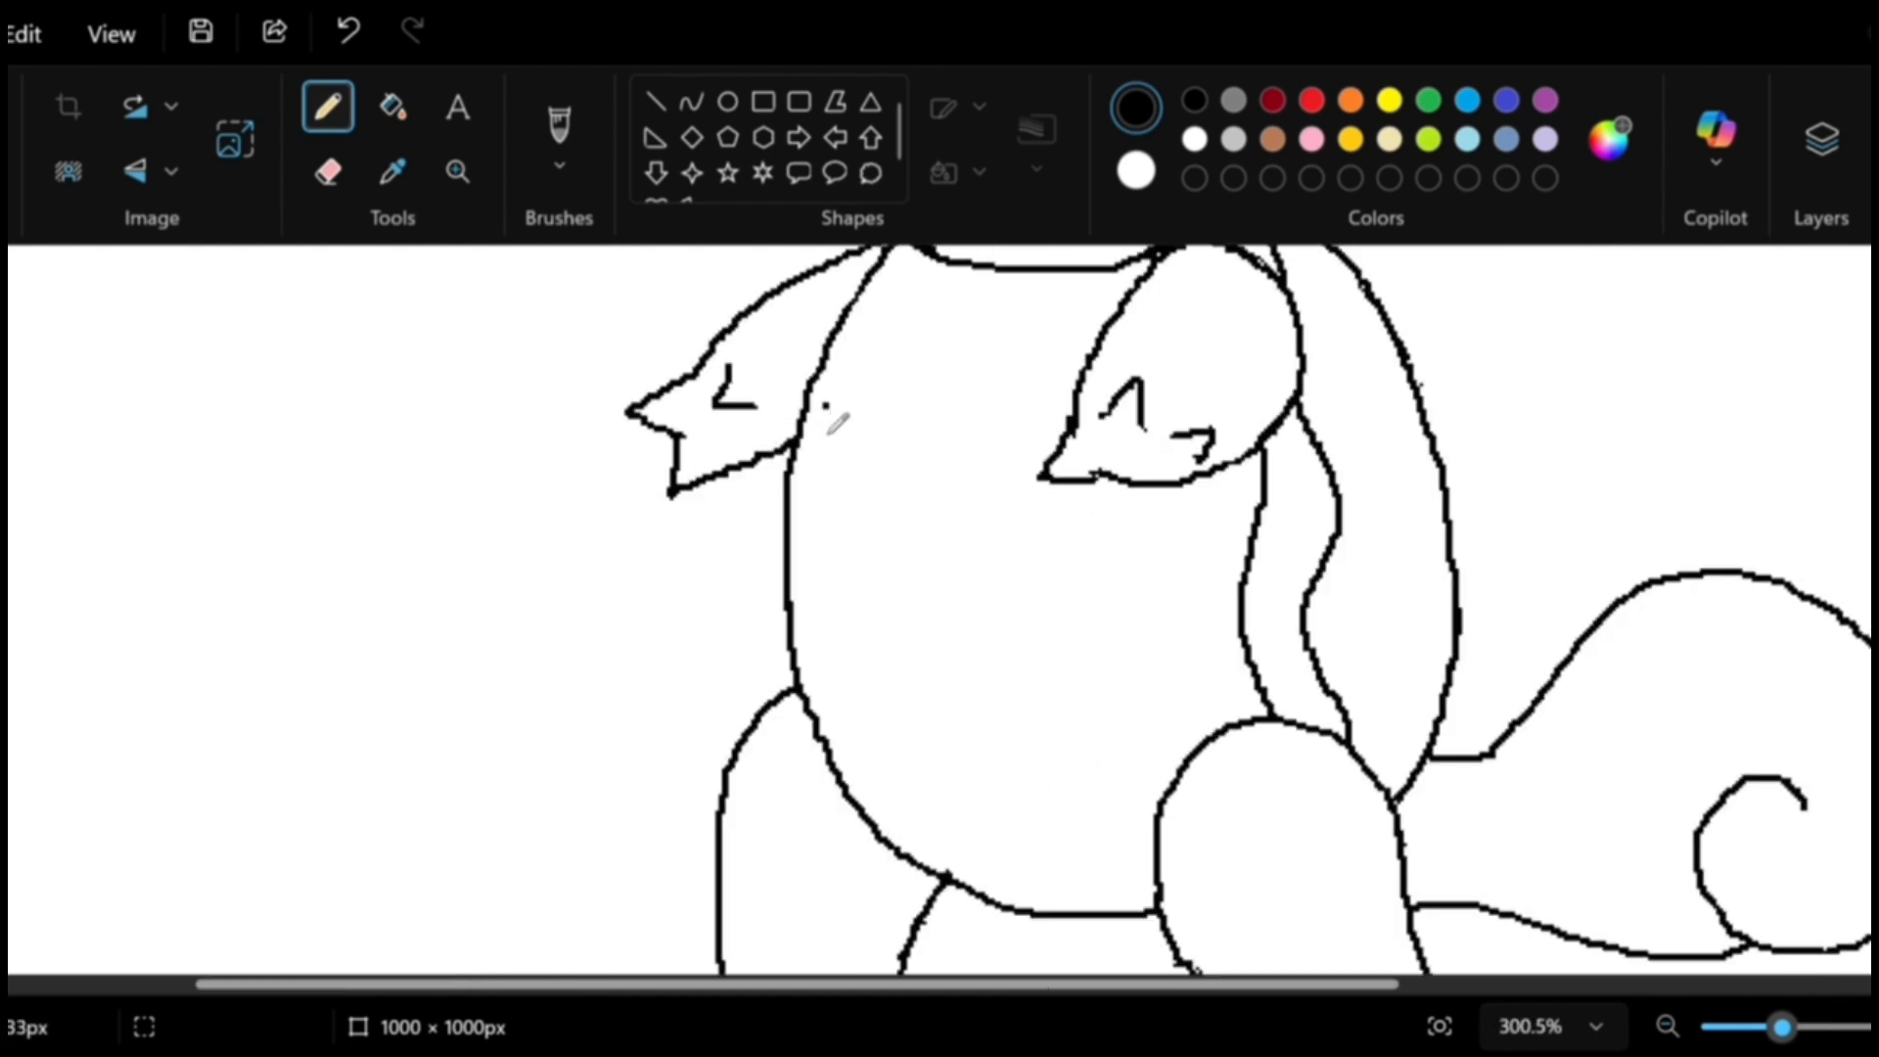
{"action": "left_click_drag", "start_coordinate": [840, 396], "coordinate": [1082, 409]}
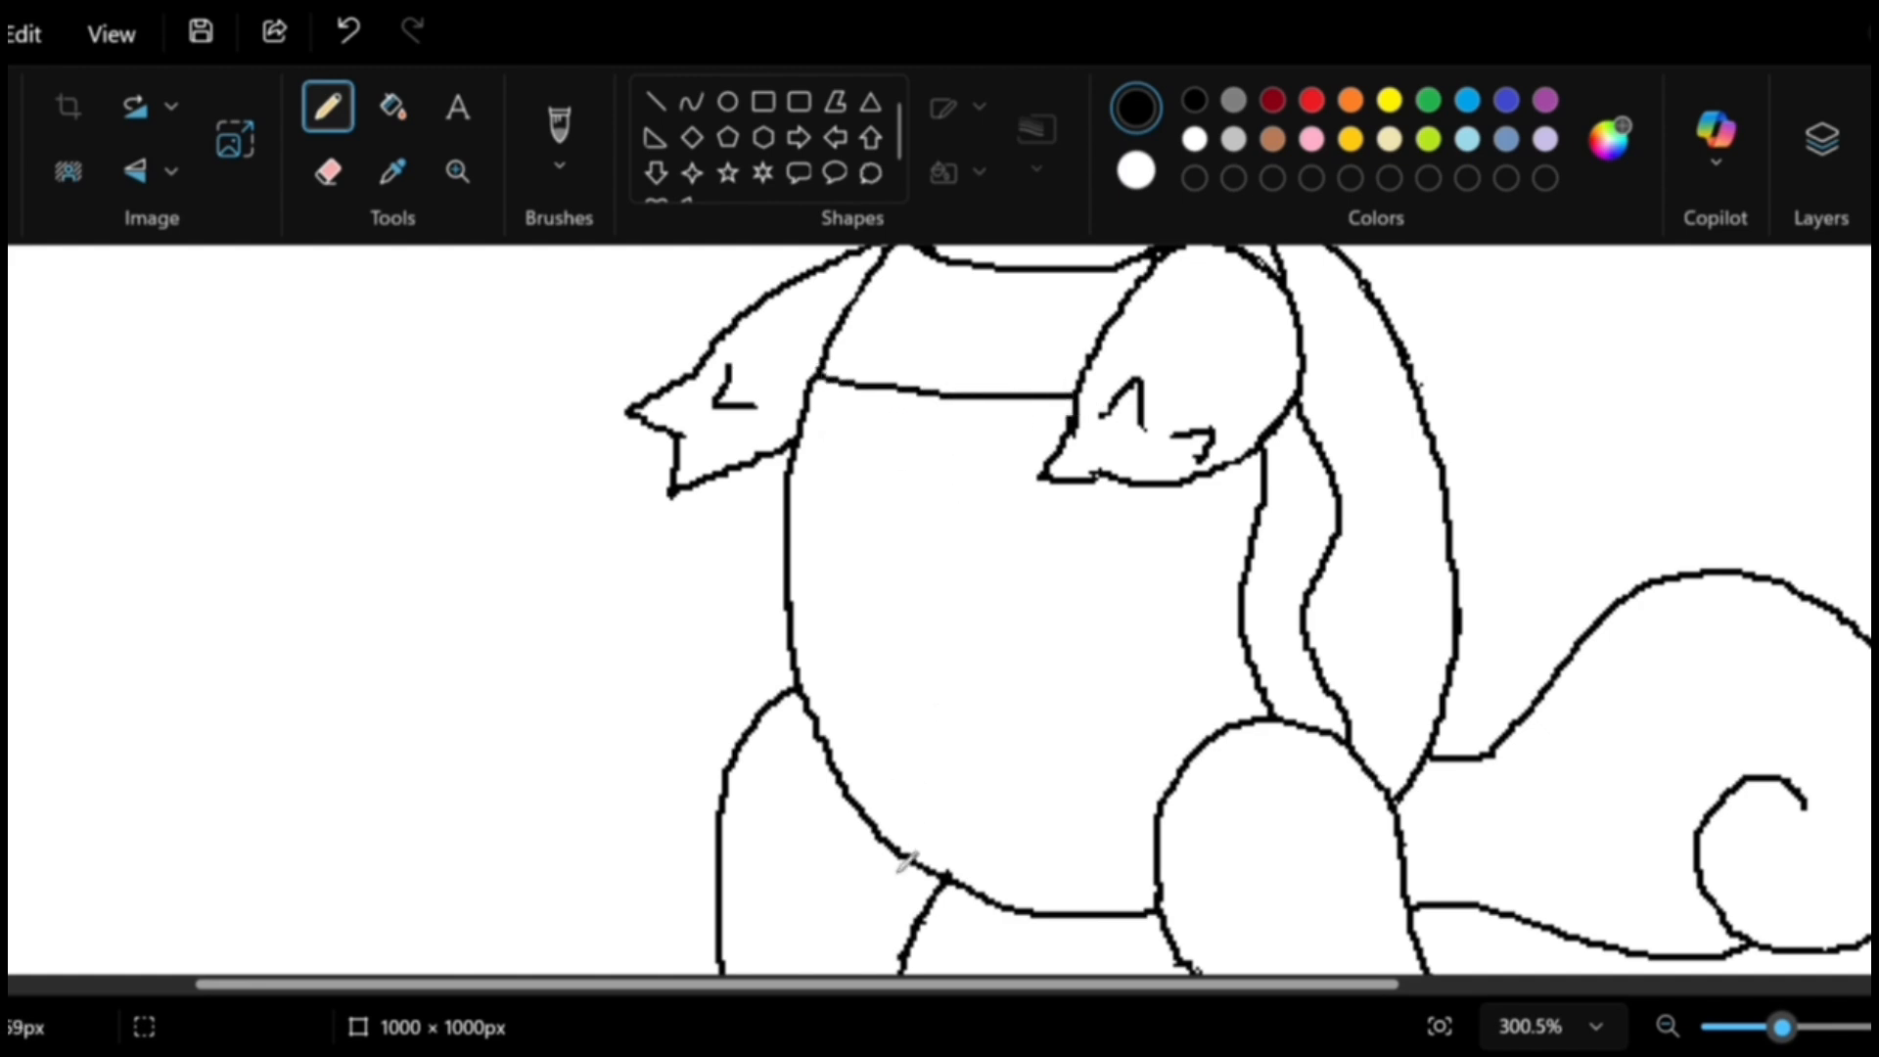
{"action": "mouse_move", "coordinate": [918, 865]}
{"action": "left_mouse_down"}
{"action": "mouse_move", "coordinate": [1015, 804]}
{"action": "mouse_move", "coordinate": [1155, 830]}
{"action": "left_mouse_up"}
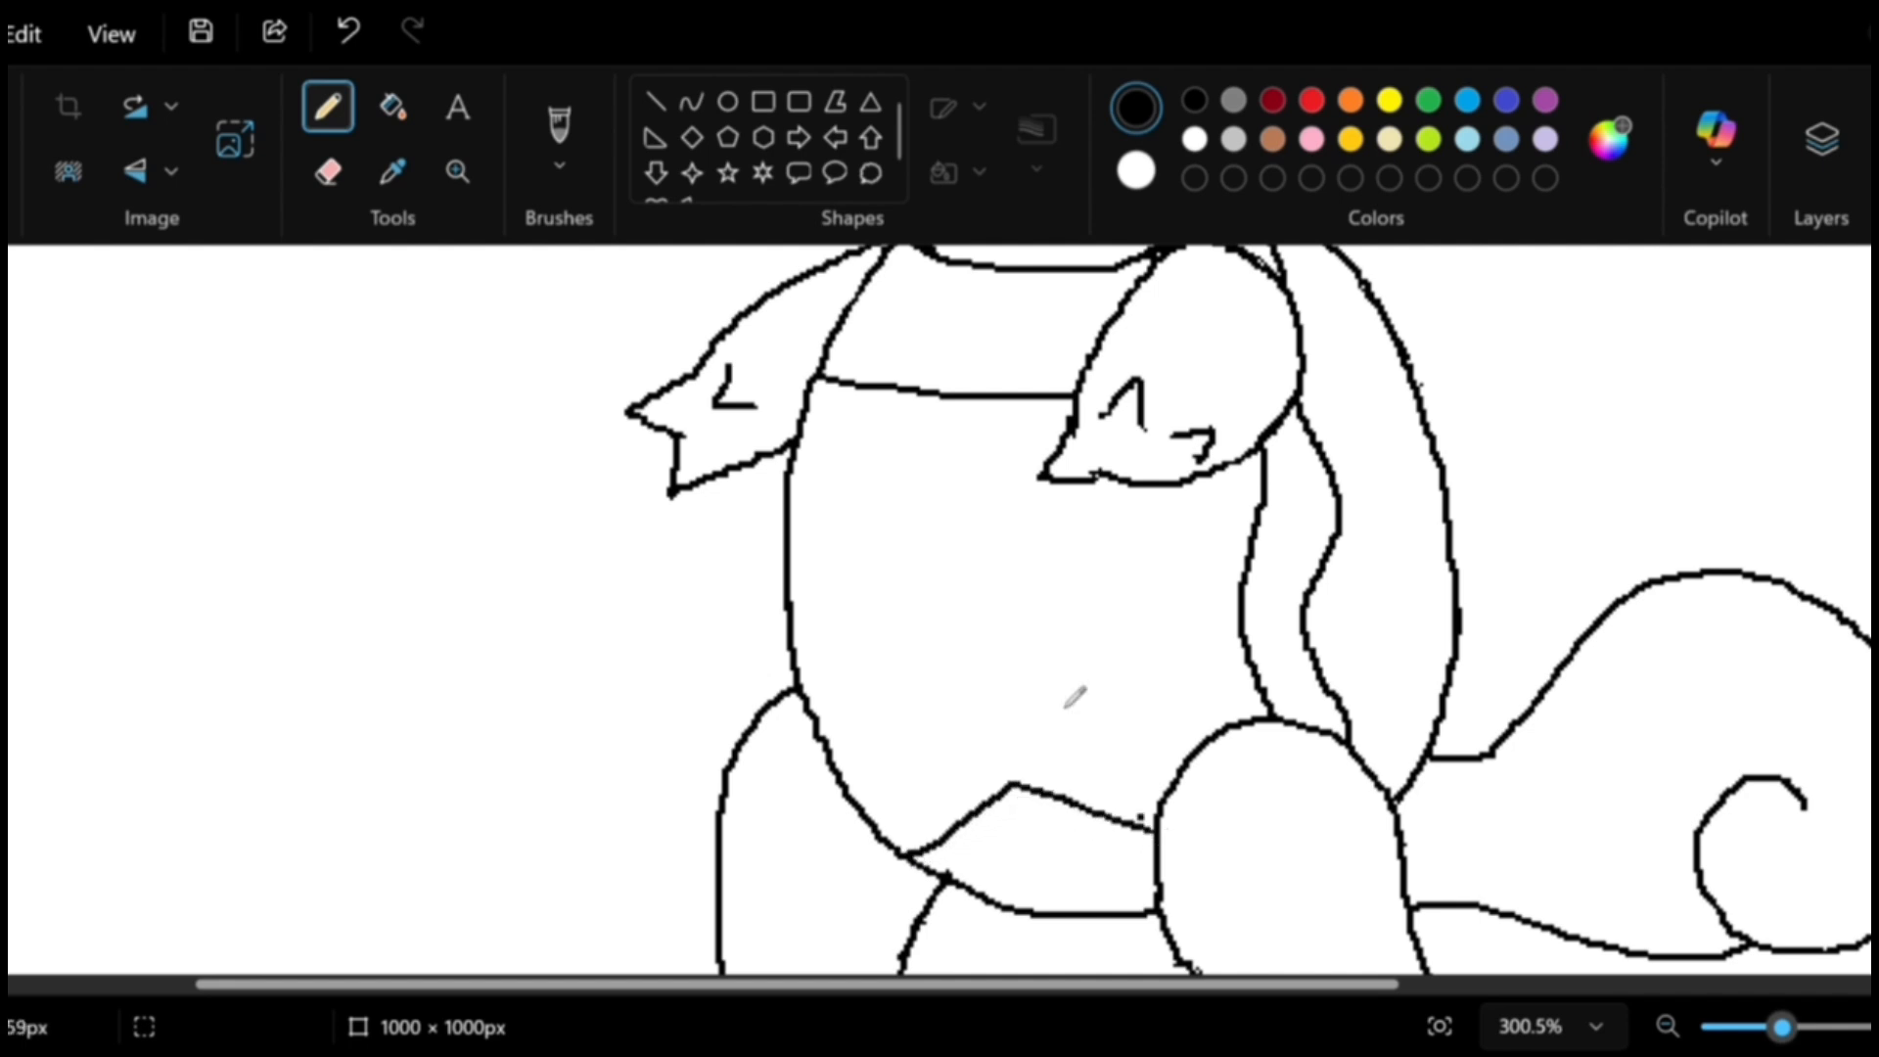
{"action": "left_click_drag", "start_coordinate": [973, 404], "coordinate": [1026, 790]}
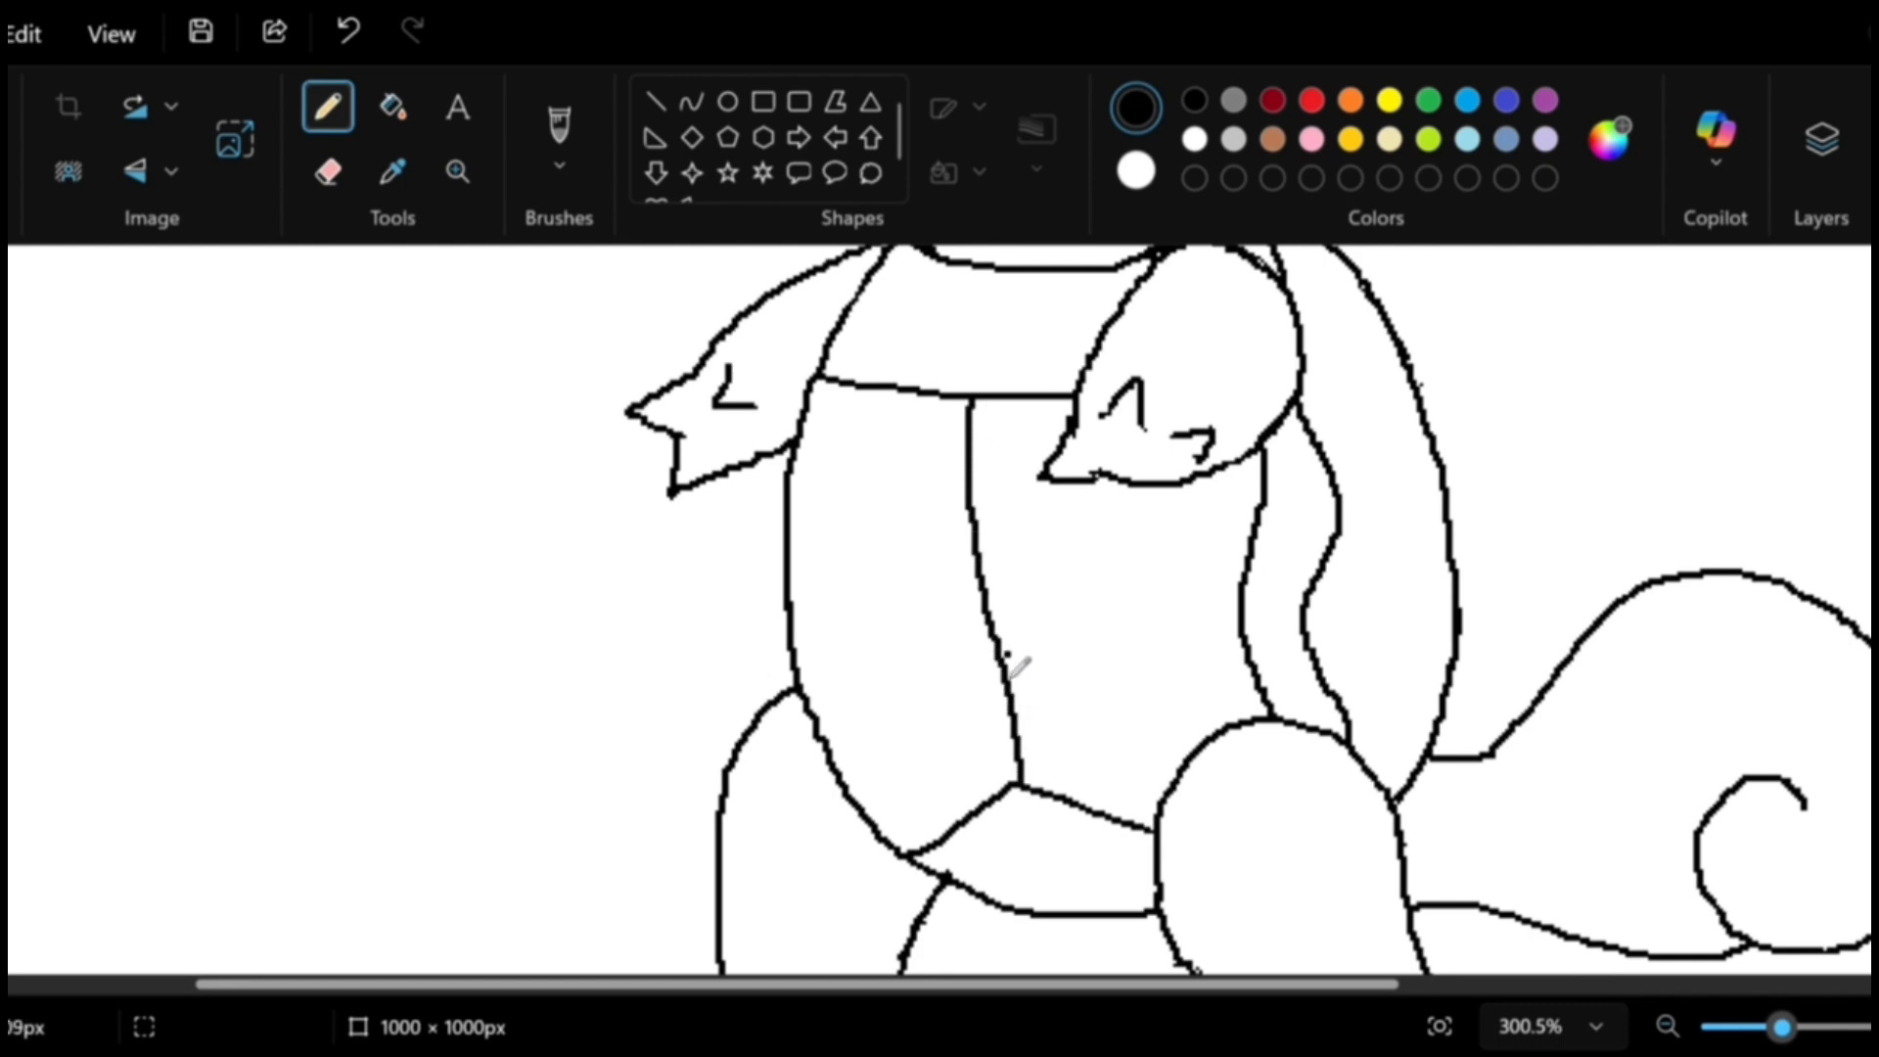
{"action": "key", "text": "ctrl+z"}
{"action": "left_click_drag", "start_coordinate": [981, 398], "coordinate": [1016, 785]}
Draw an inward-pointing notch on the belly's left-hand edge and a horizontal line from its tip across the centre line.
{"action": "mouse_move", "coordinate": [789, 532]}
{"action": "left_mouse_down"}
{"action": "mouse_move", "coordinate": [873, 635]}
{"action": "mouse_move", "coordinate": [813, 718]}
{"action": "left_mouse_up"}
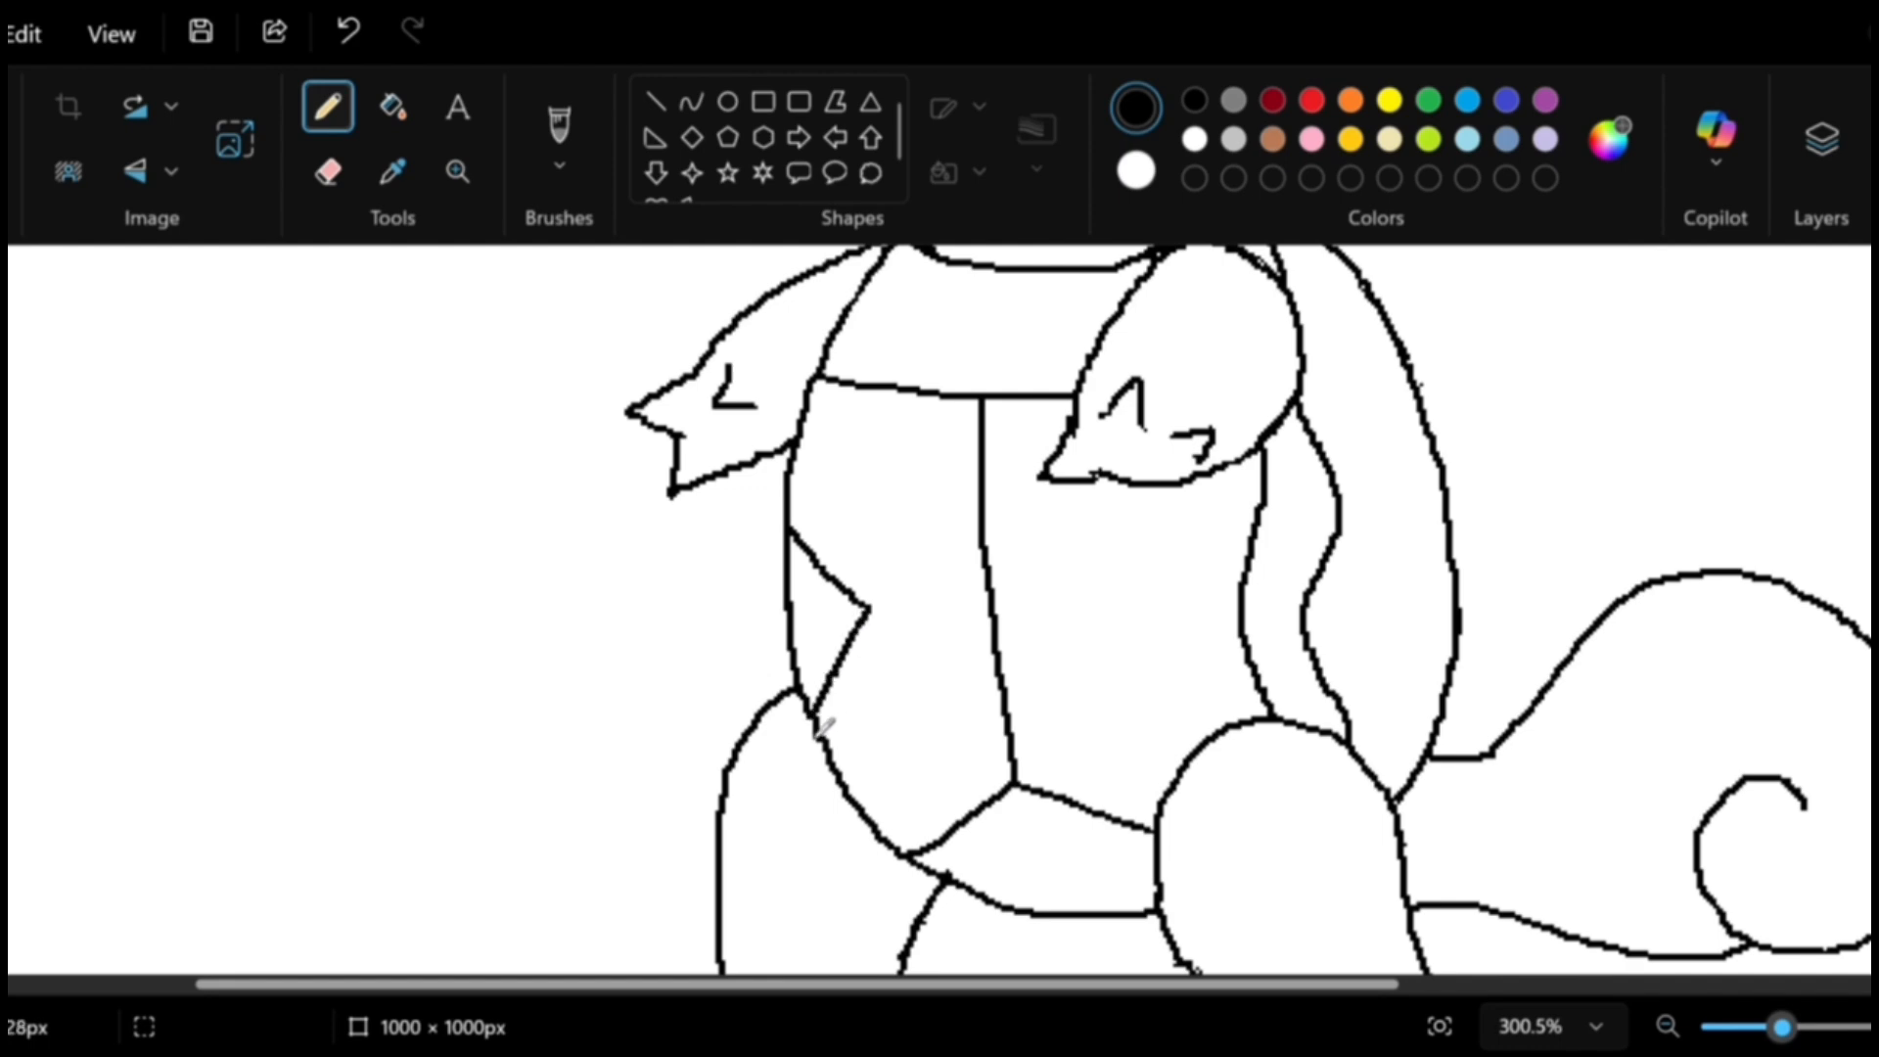
{"action": "key", "text": "ctrl+z"}
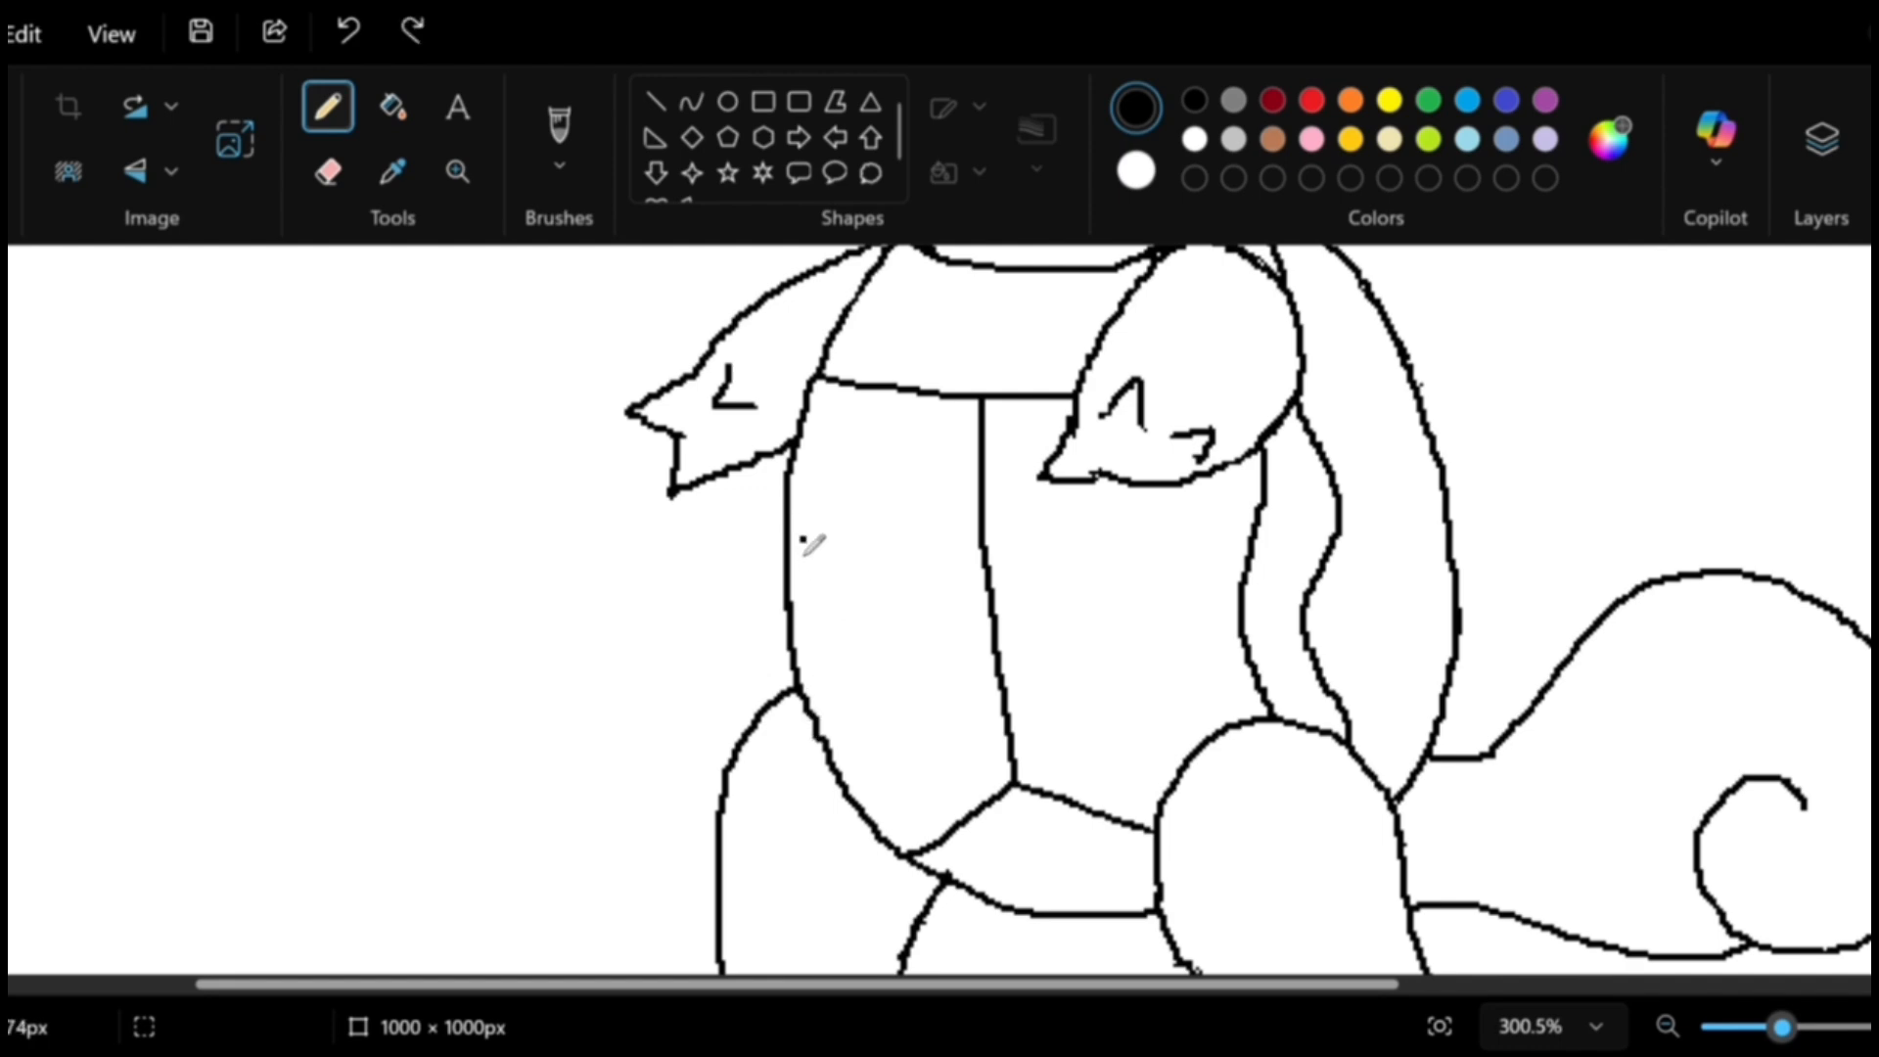
{"action": "mouse_move", "coordinate": [796, 538]}
{"action": "left_mouse_down"}
{"action": "mouse_move", "coordinate": [856, 622]}
{"action": "mouse_move", "coordinate": [814, 722]}
{"action": "left_mouse_up"}
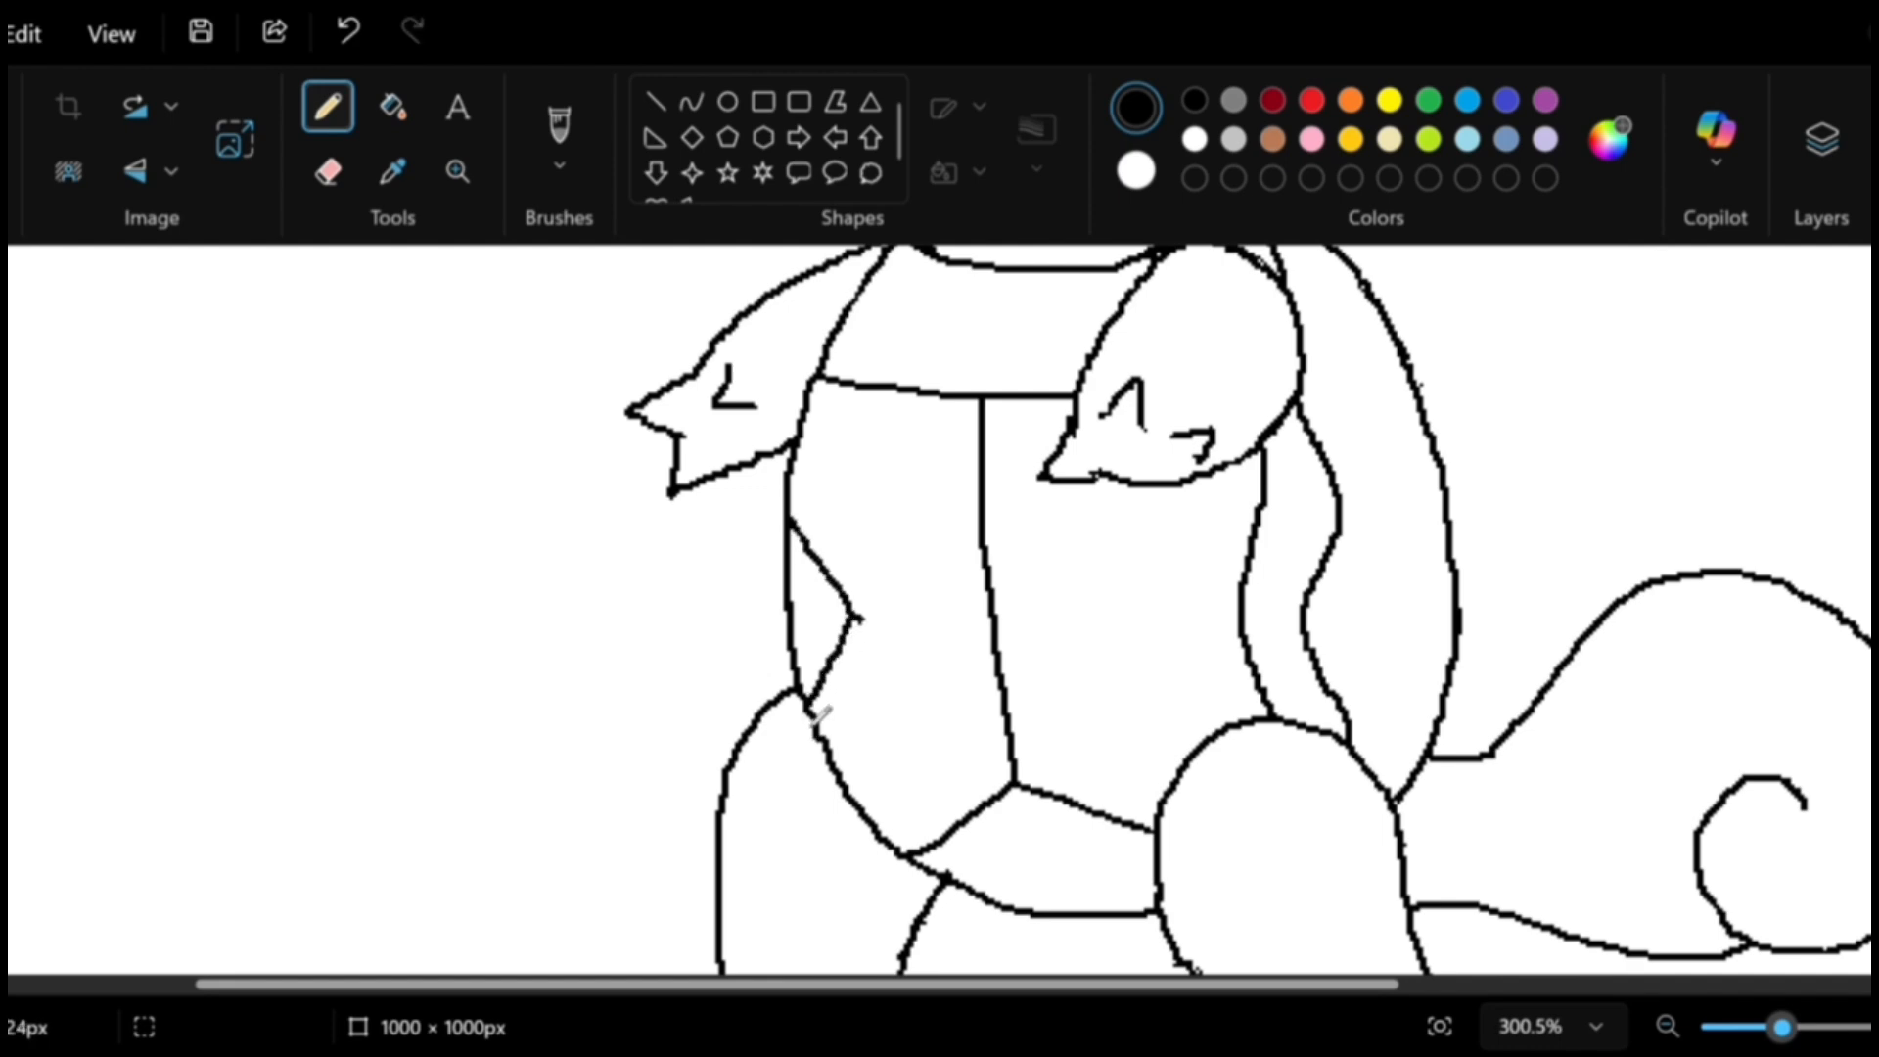
{"action": "left_click_drag", "start_coordinate": [855, 621], "coordinate": [1153, 599]}
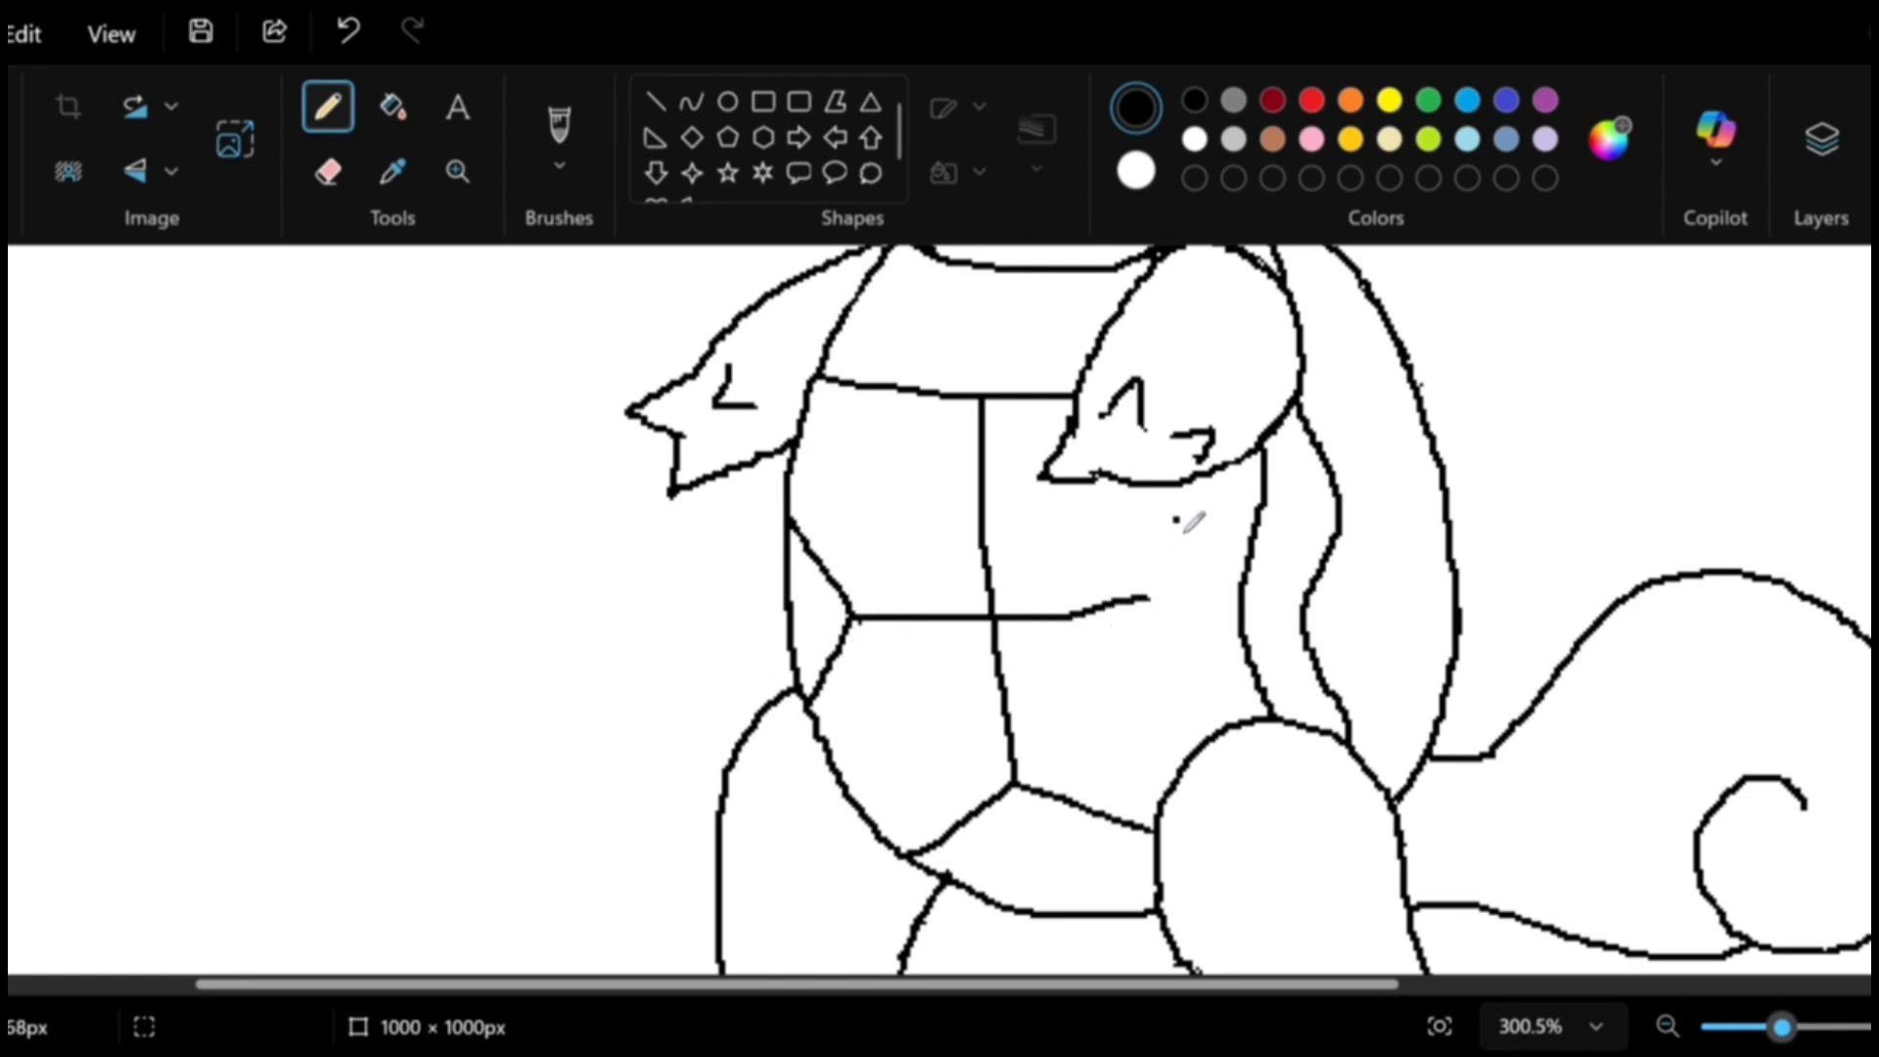
Draw the right-hand belly plate edge from beneath the arm in to the horizontal line's end and out to the thigh.
{"action": "left_click_drag", "start_coordinate": [1183, 484], "coordinate": [1169, 601]}
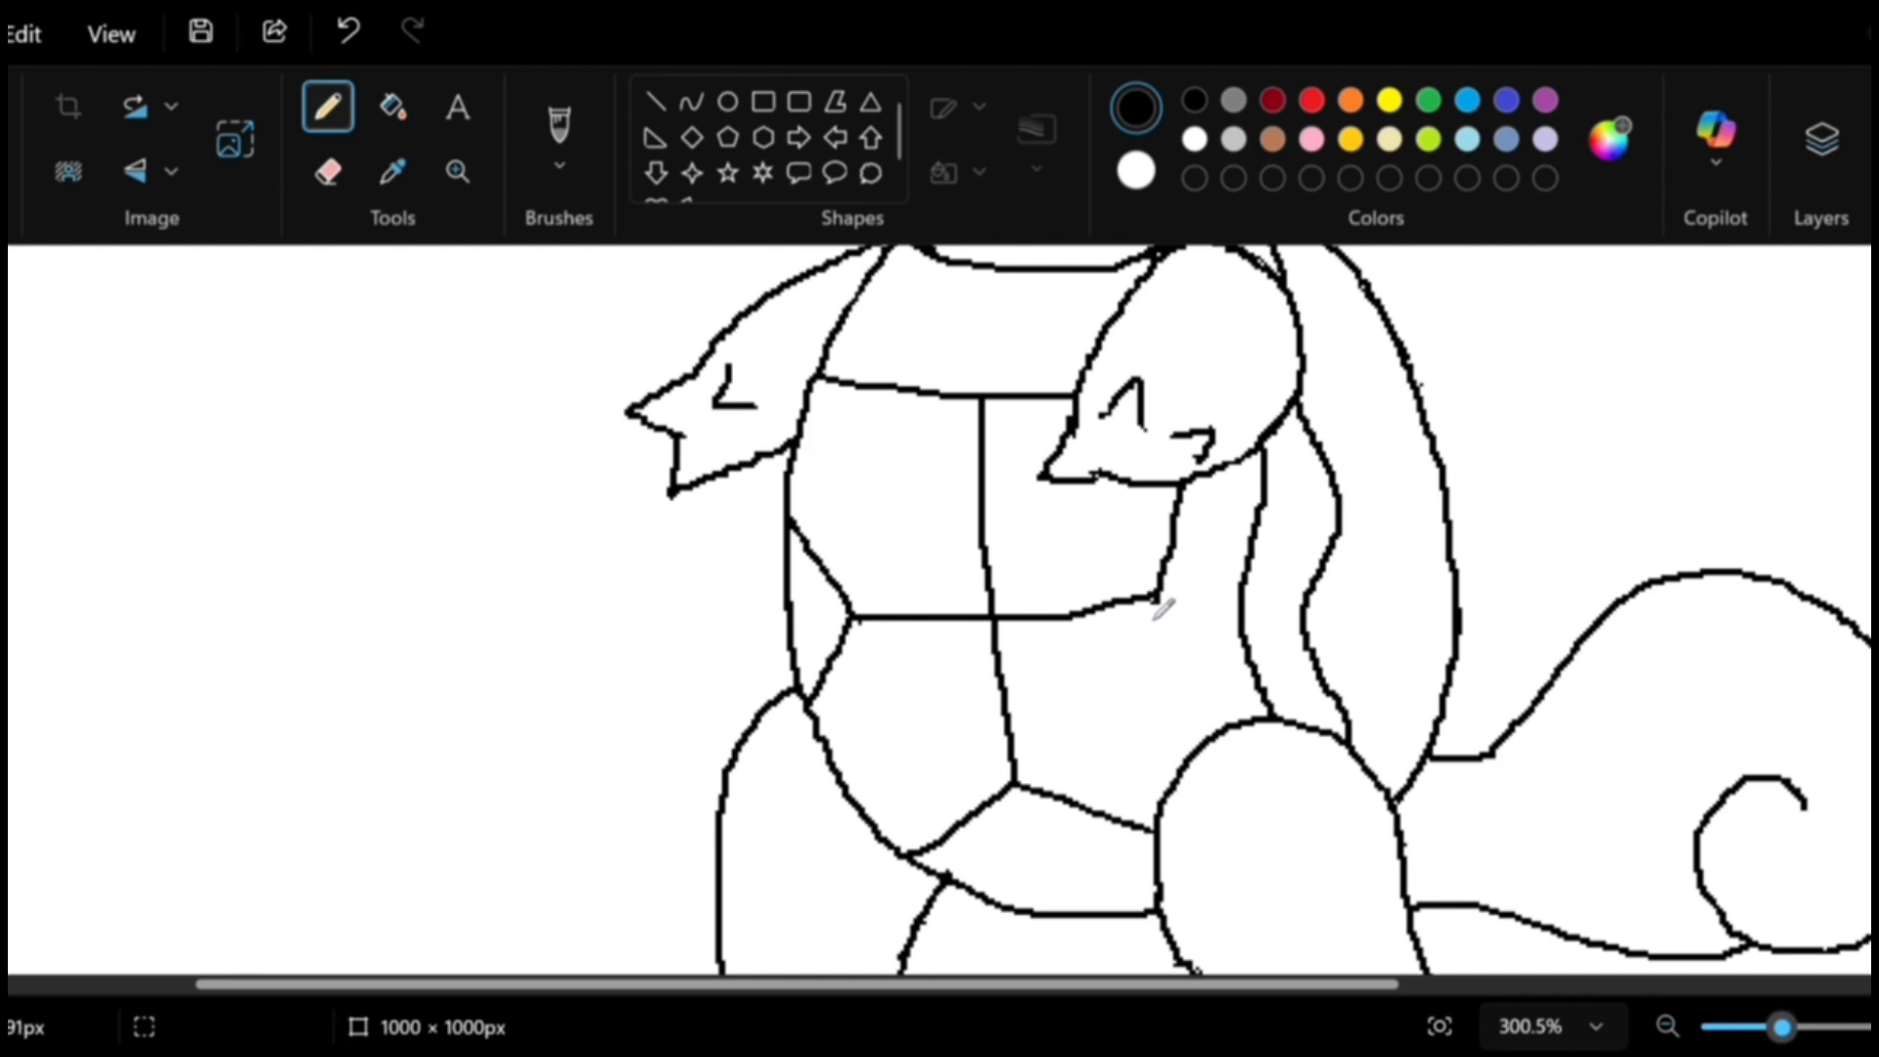
{"action": "key", "text": "ctrl+z"}
{"action": "left_click_drag", "start_coordinate": [1170, 494], "coordinate": [1133, 593]}
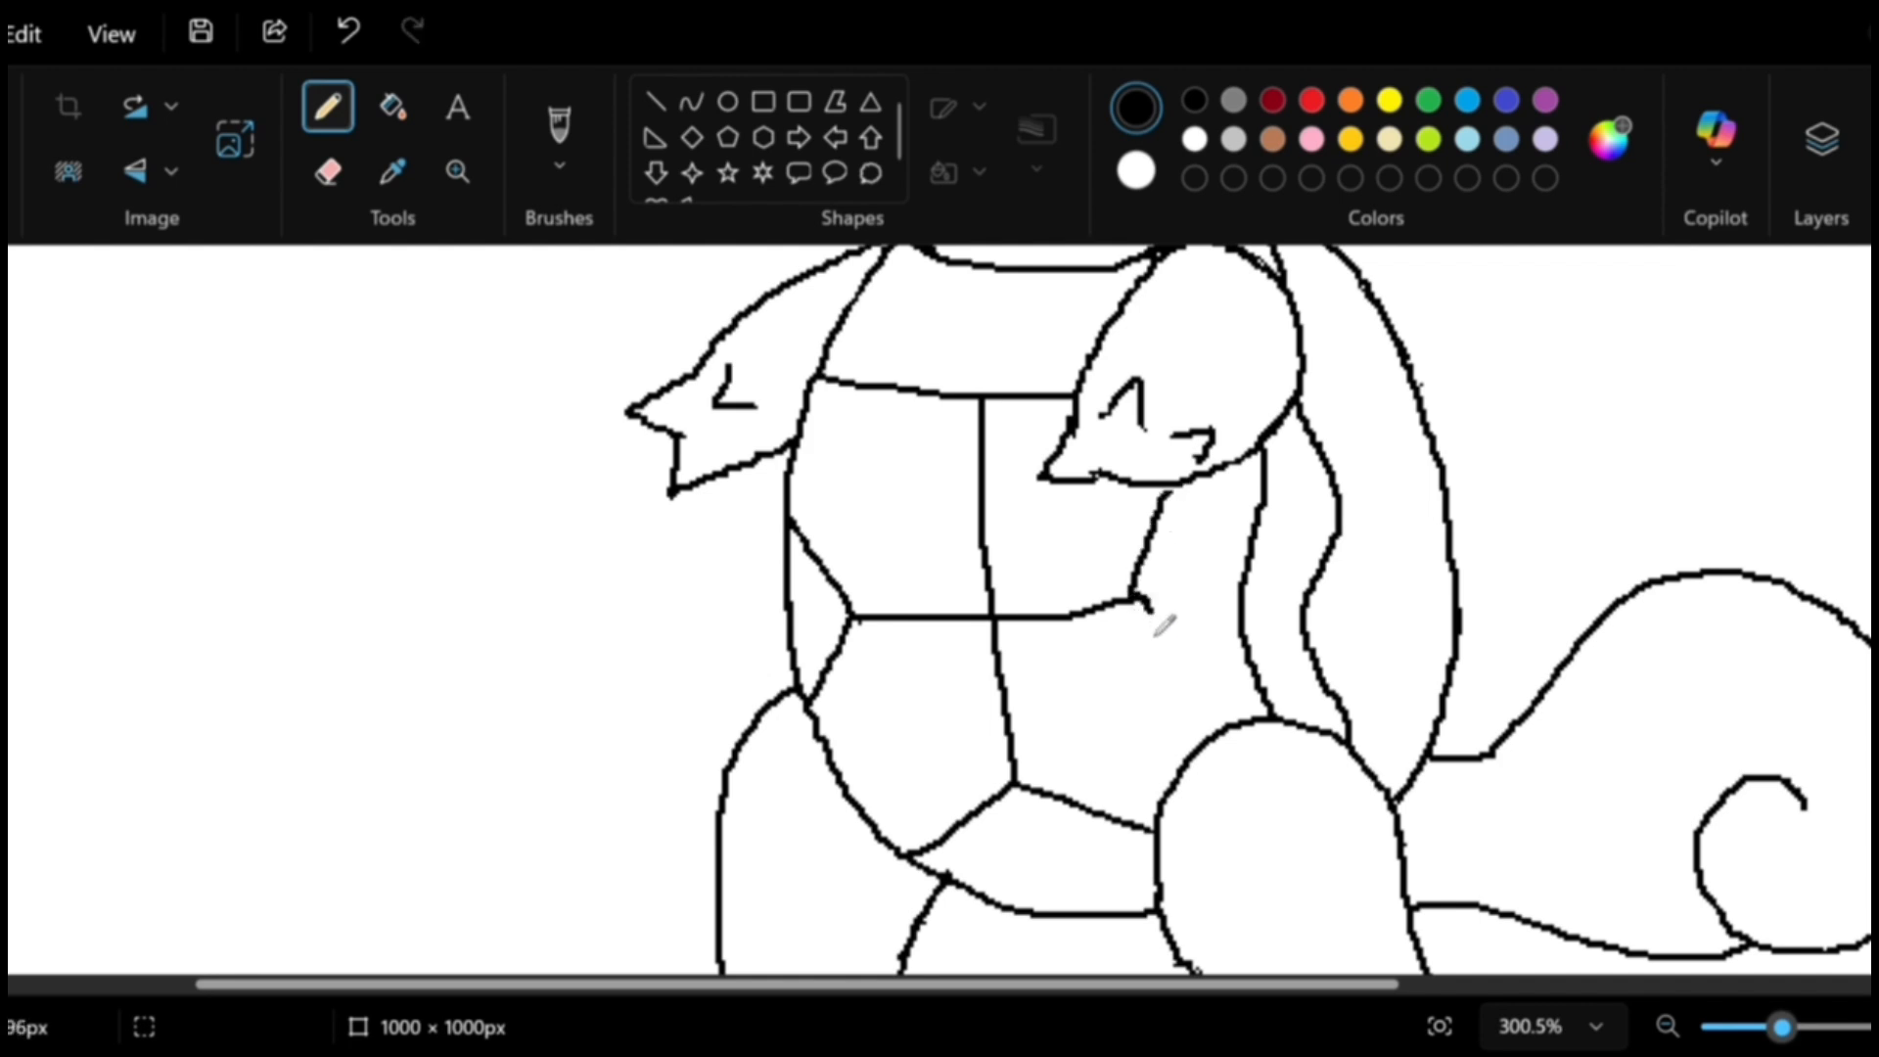
{"action": "key", "text": "ctrl+z"}
{"action": "left_click_drag", "start_coordinate": [1135, 599], "coordinate": [1194, 744]}
{"action": "left_click", "coordinate": [328, 172]}
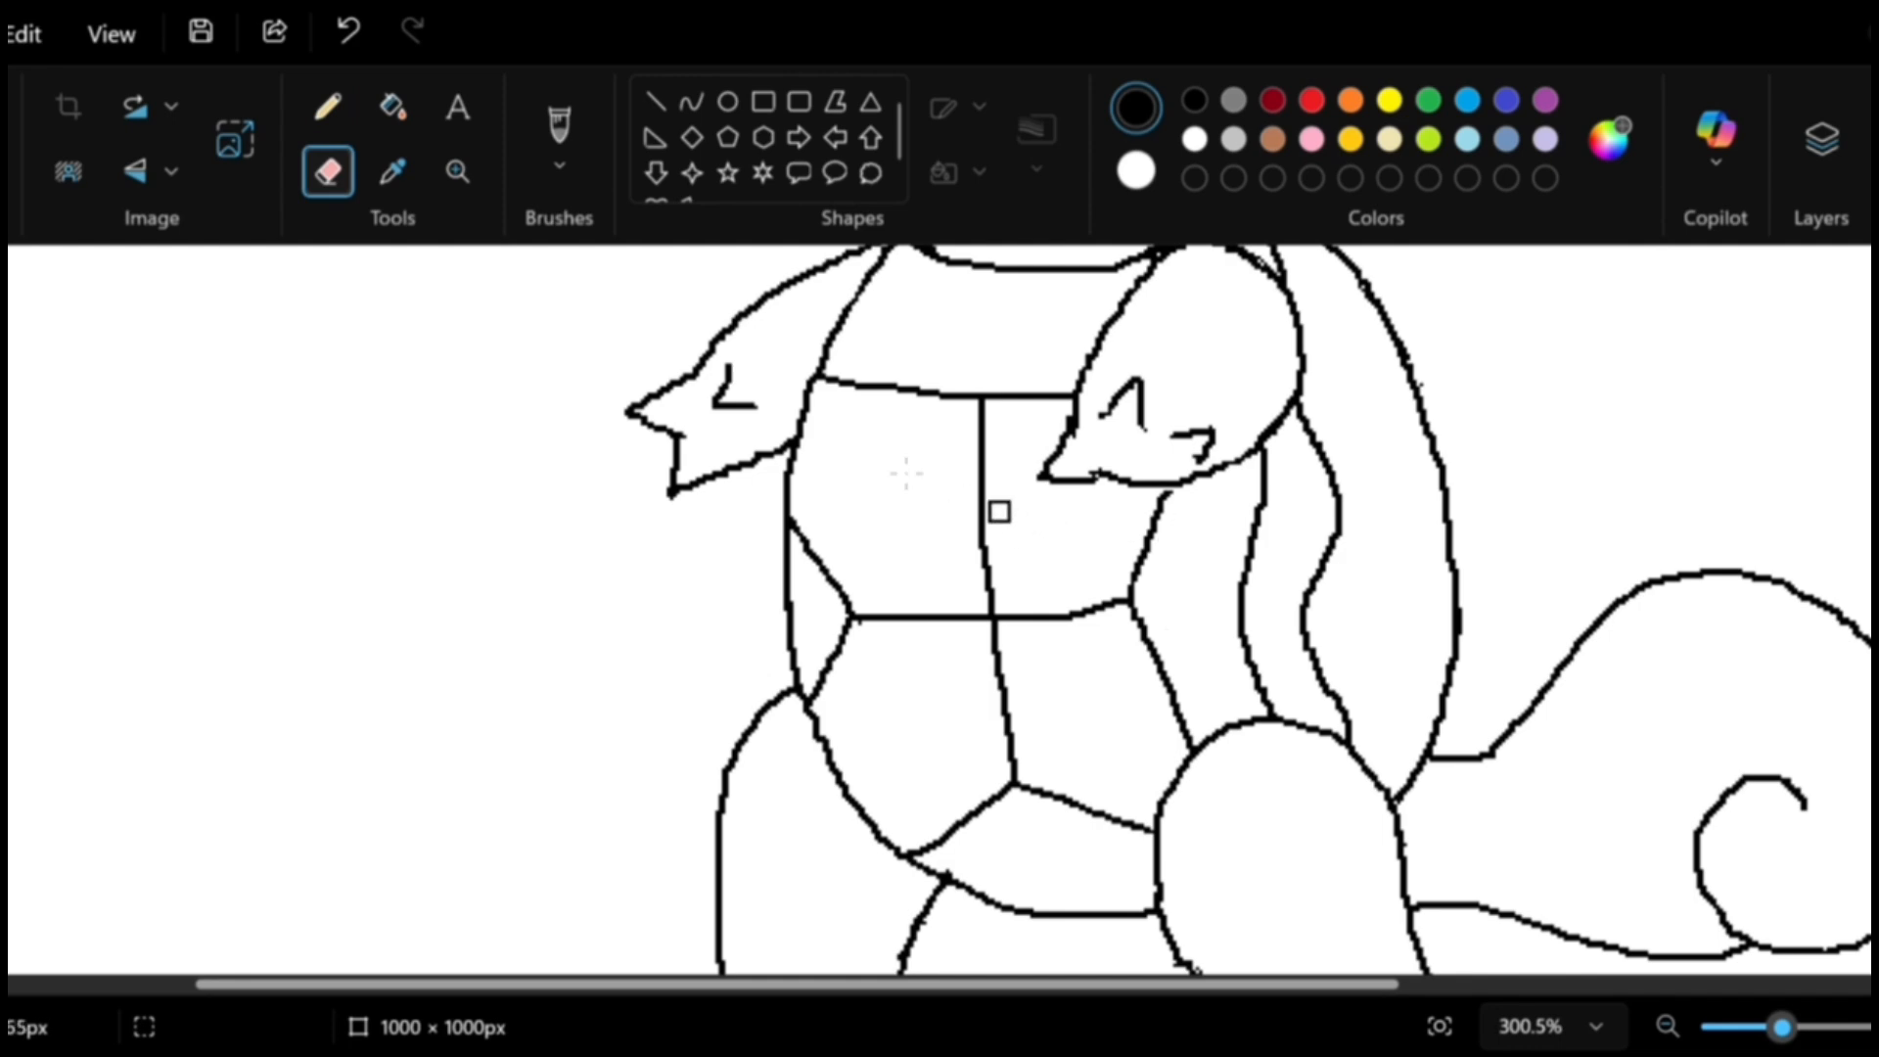
{"action": "left_click", "coordinate": [328, 106]}
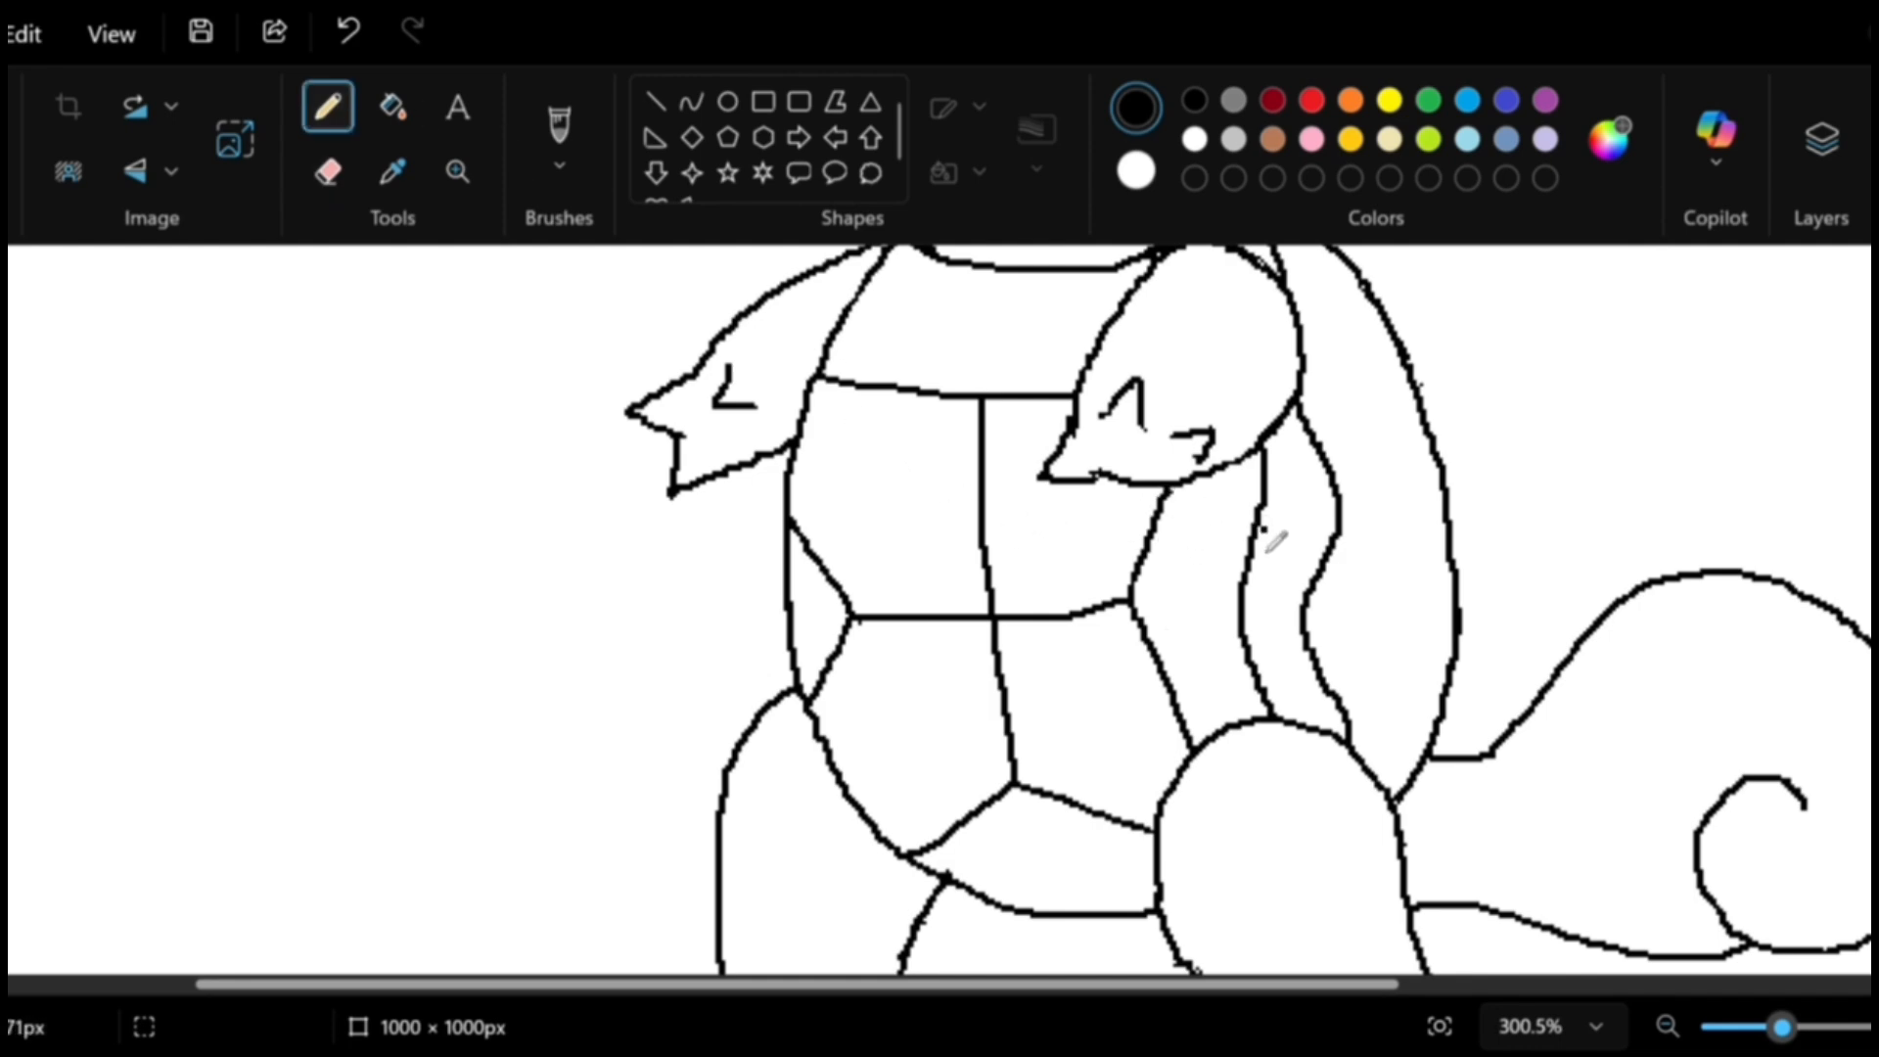
{"action": "scroll", "coordinate": [998, 680], "scroll_direction": "up", "scroll_amount": 3}
{"action": "scroll", "coordinate": [998, 679], "scroll_direction": "down", "scroll_amount": 1}
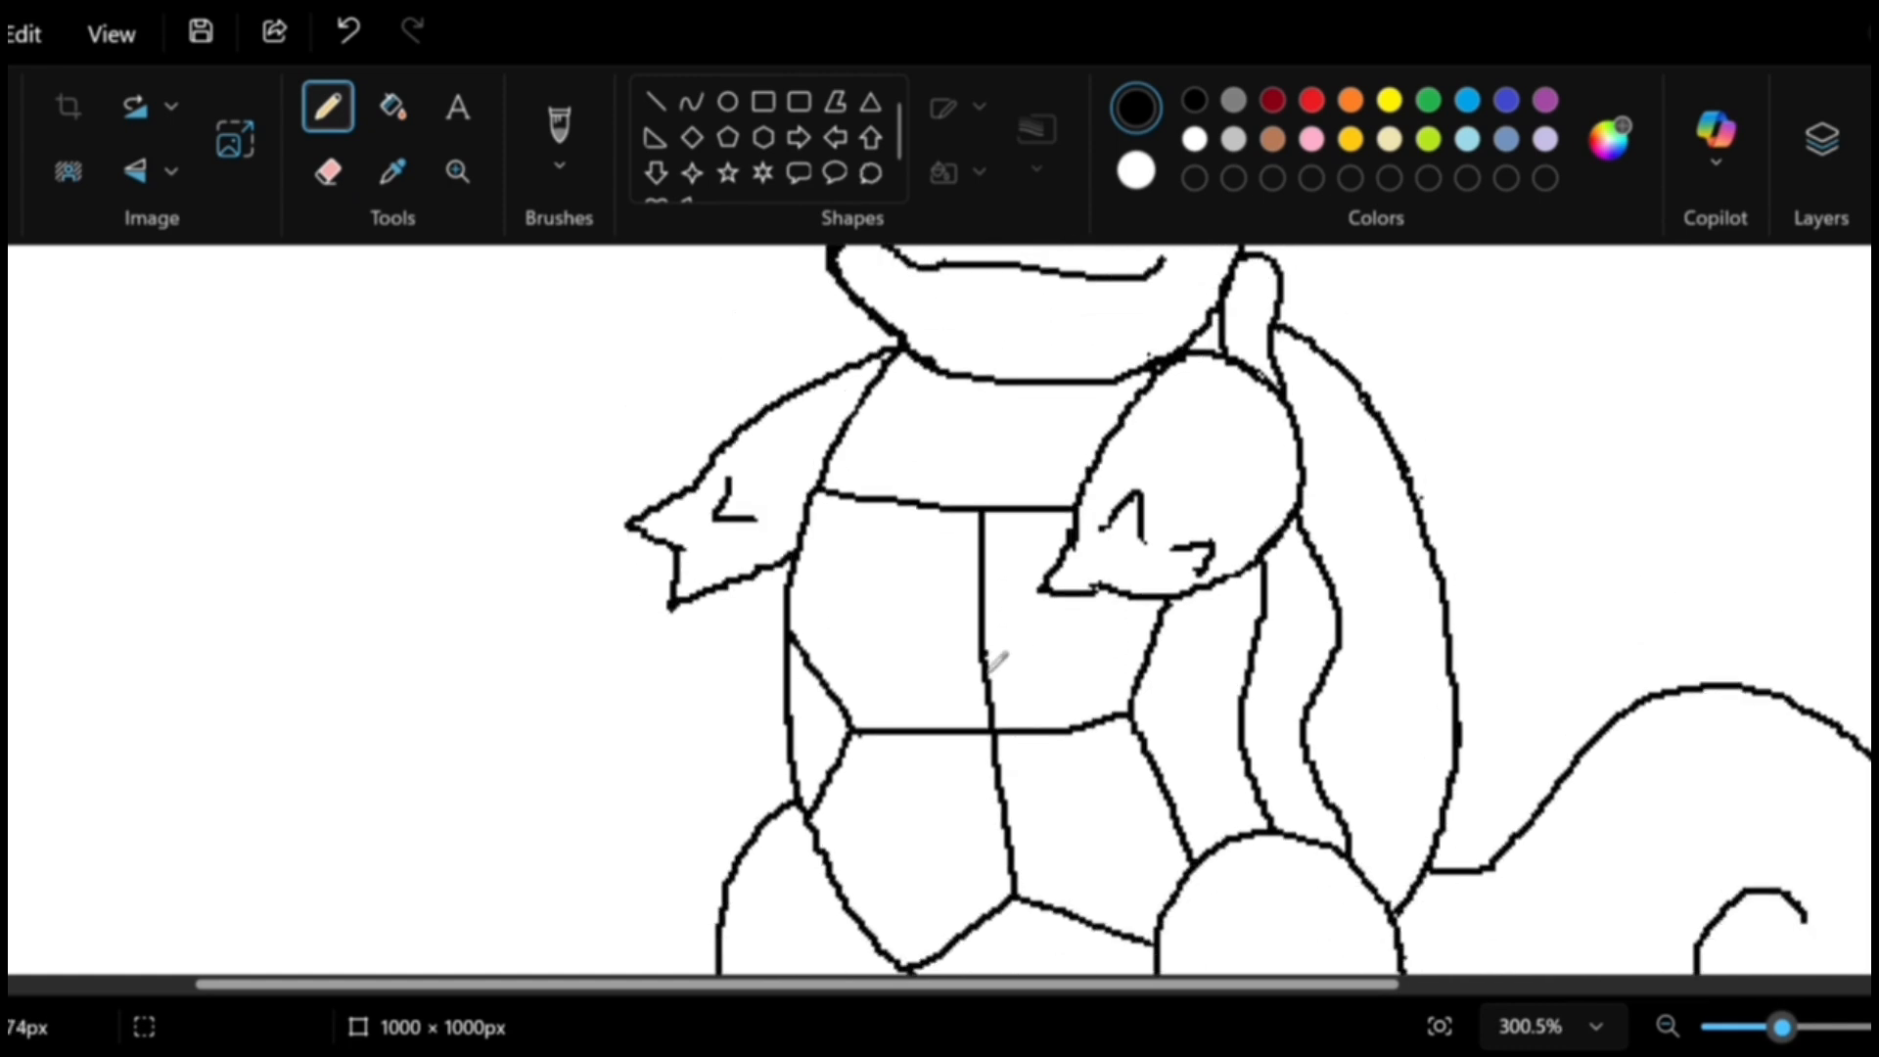
Fill the head and both arms with a custom turquoise colour.
{"action": "scroll", "coordinate": [990, 673], "scroll_direction": "down", "scroll_amount": 3}
{"action": "scroll", "coordinate": [1018, 635], "scroll_direction": "up", "scroll_amount": 2}
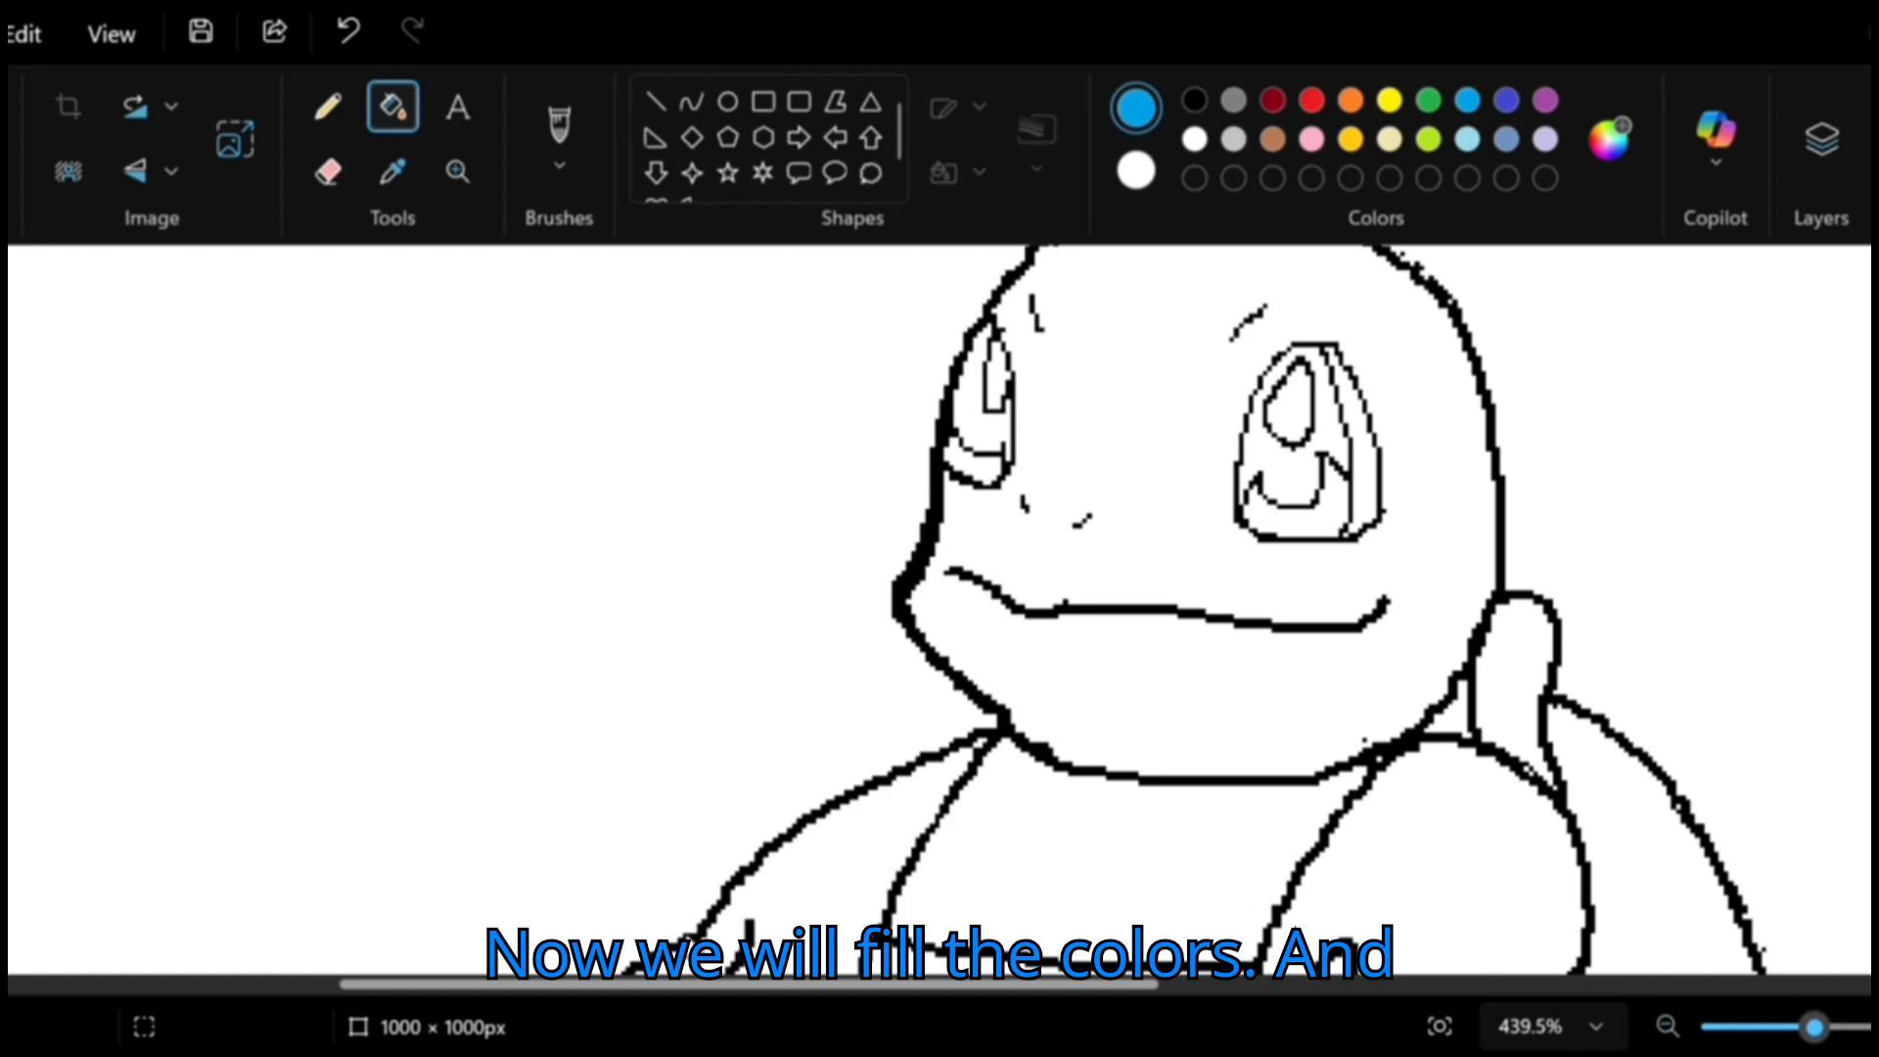
{"action": "left_click", "coordinate": [1199, 392]}
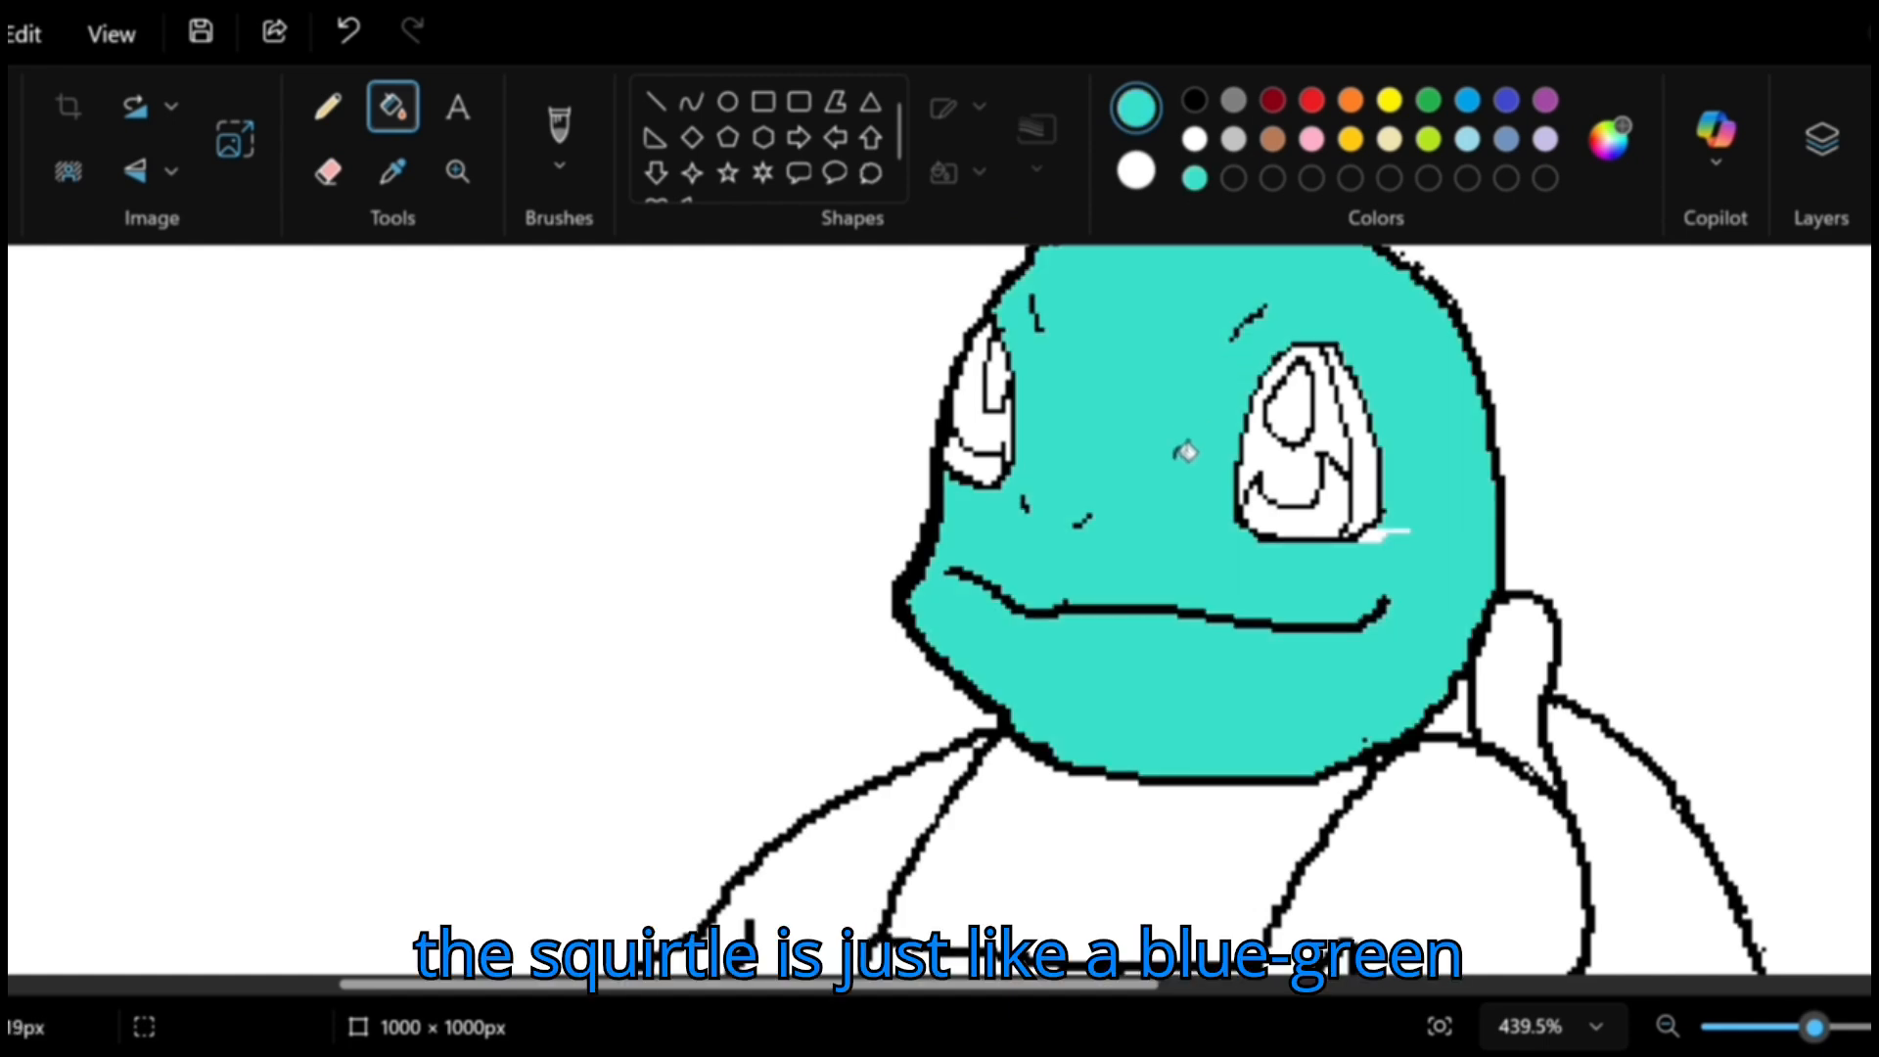
{"action": "scroll", "coordinate": [1186, 452], "scroll_direction": "down", "scroll_amount": 3}
{"action": "left_click", "coordinate": [876, 676]}
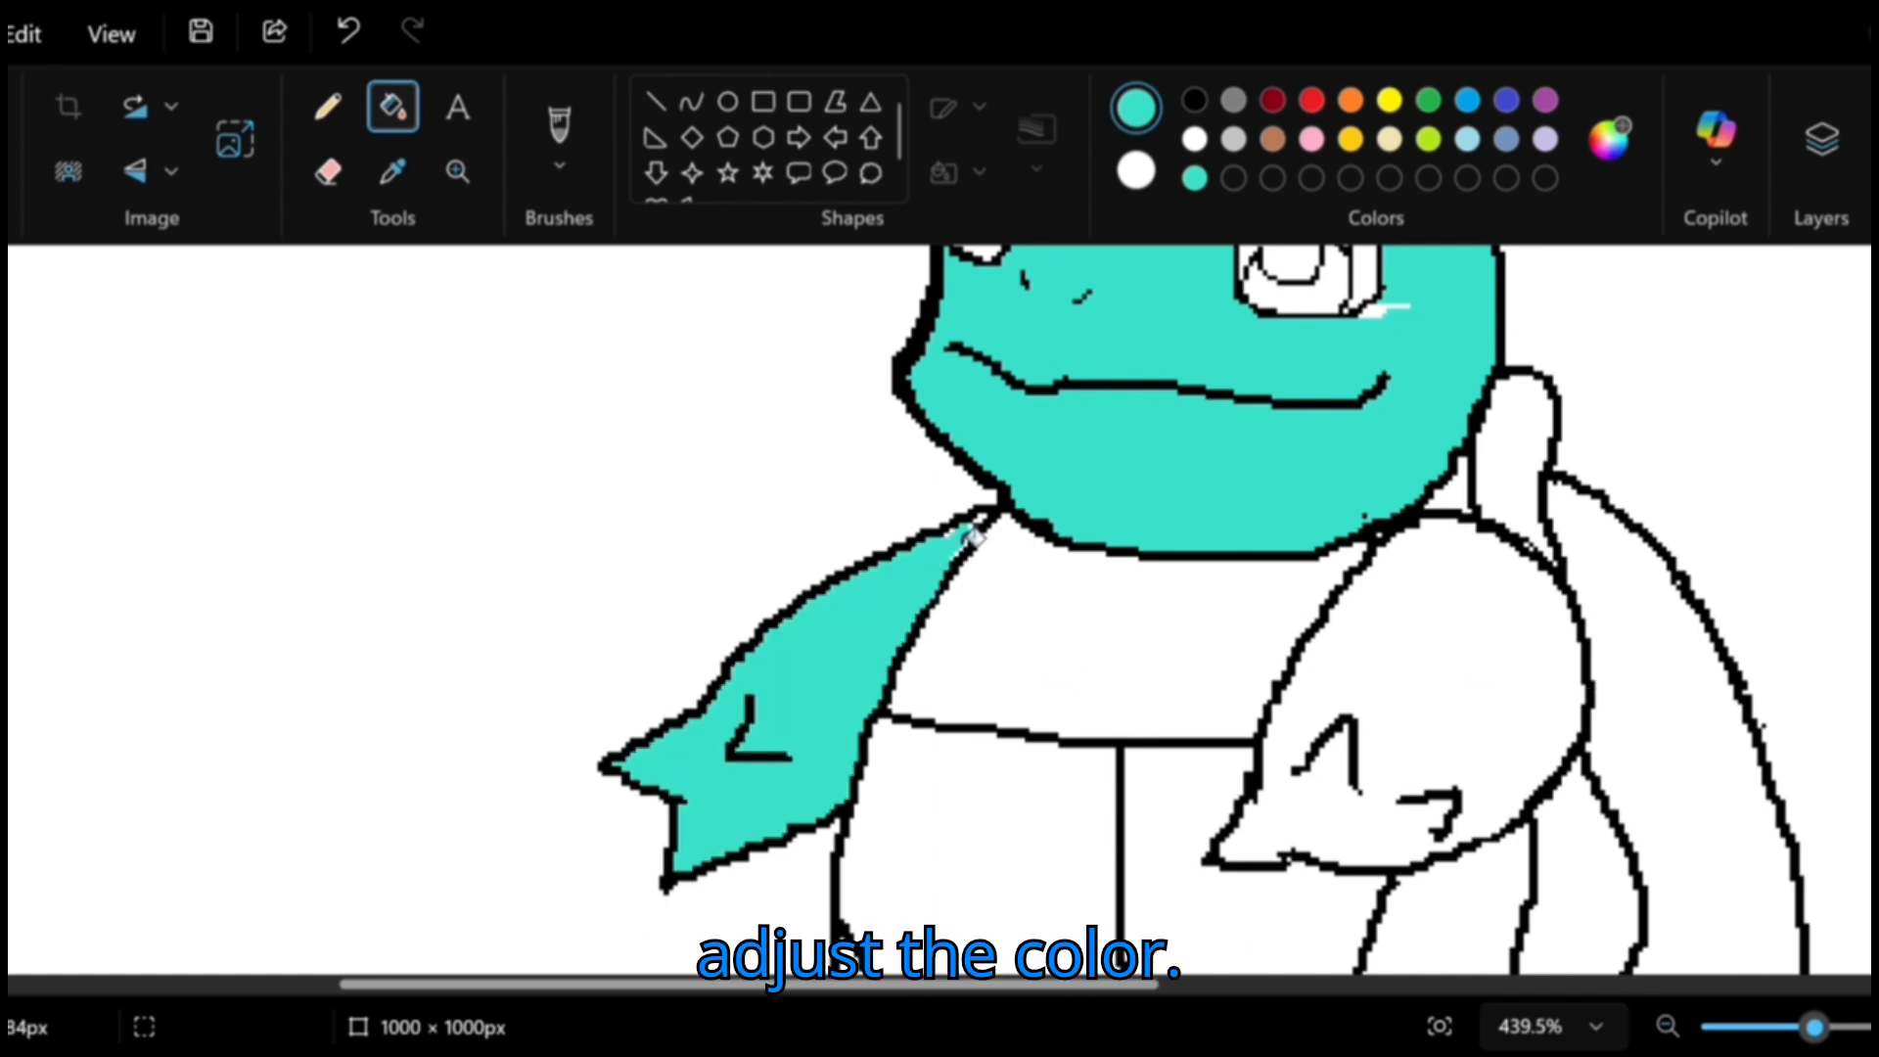
{"action": "left_click", "coordinate": [1458, 685]}
Fill both legs and the curled tail with the same turquoise.
{"action": "scroll", "coordinate": [1430, 646], "scroll_direction": "down", "scroll_amount": 3}
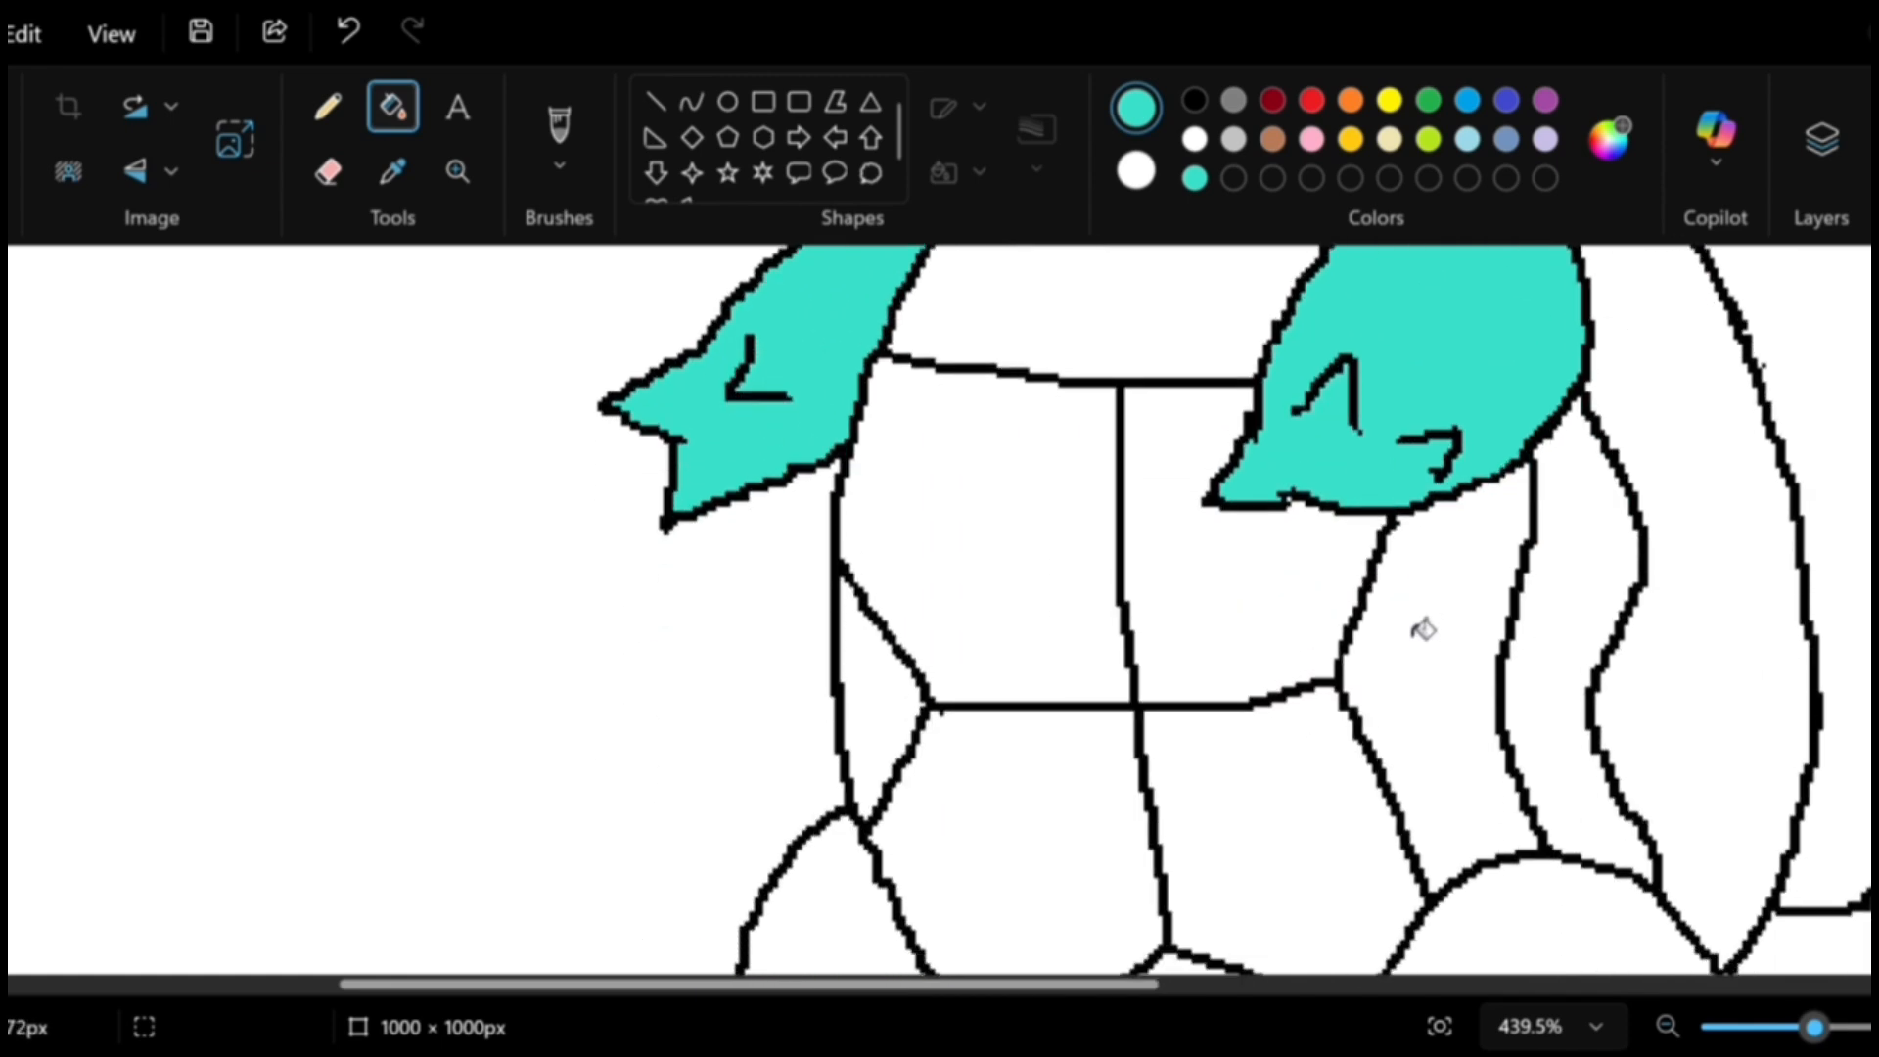
{"action": "scroll", "coordinate": [1424, 630], "scroll_direction": "down", "scroll_amount": 5}
{"action": "left_click", "coordinate": [948, 692]}
{"action": "left_click", "coordinate": [1619, 679]}
{"action": "scroll", "coordinate": [1619, 679], "scroll_direction": "down", "scroll_amount": 1}
{"action": "scroll", "coordinate": [1615, 641], "scroll_direction": "down", "scroll_amount": 1}
Try filling a belly plate with the palette's standard yellow and undo the fill.
{"action": "scroll", "coordinate": [1811, 642], "scroll_direction": "up", "scroll_amount": 6}
{"action": "scroll", "coordinate": [1664, 587], "scroll_direction": "up", "scroll_amount": 5}
{"action": "left_click", "coordinate": [1390, 100]}
{"action": "scroll", "coordinate": [1319, 433], "scroll_direction": "down", "scroll_amount": 4}
{"action": "scroll", "coordinate": [1319, 434], "scroll_direction": "down", "scroll_amount": 4}
{"action": "left_click", "coordinate": [1167, 394]}
{"action": "key", "text": "ctrl+z"}
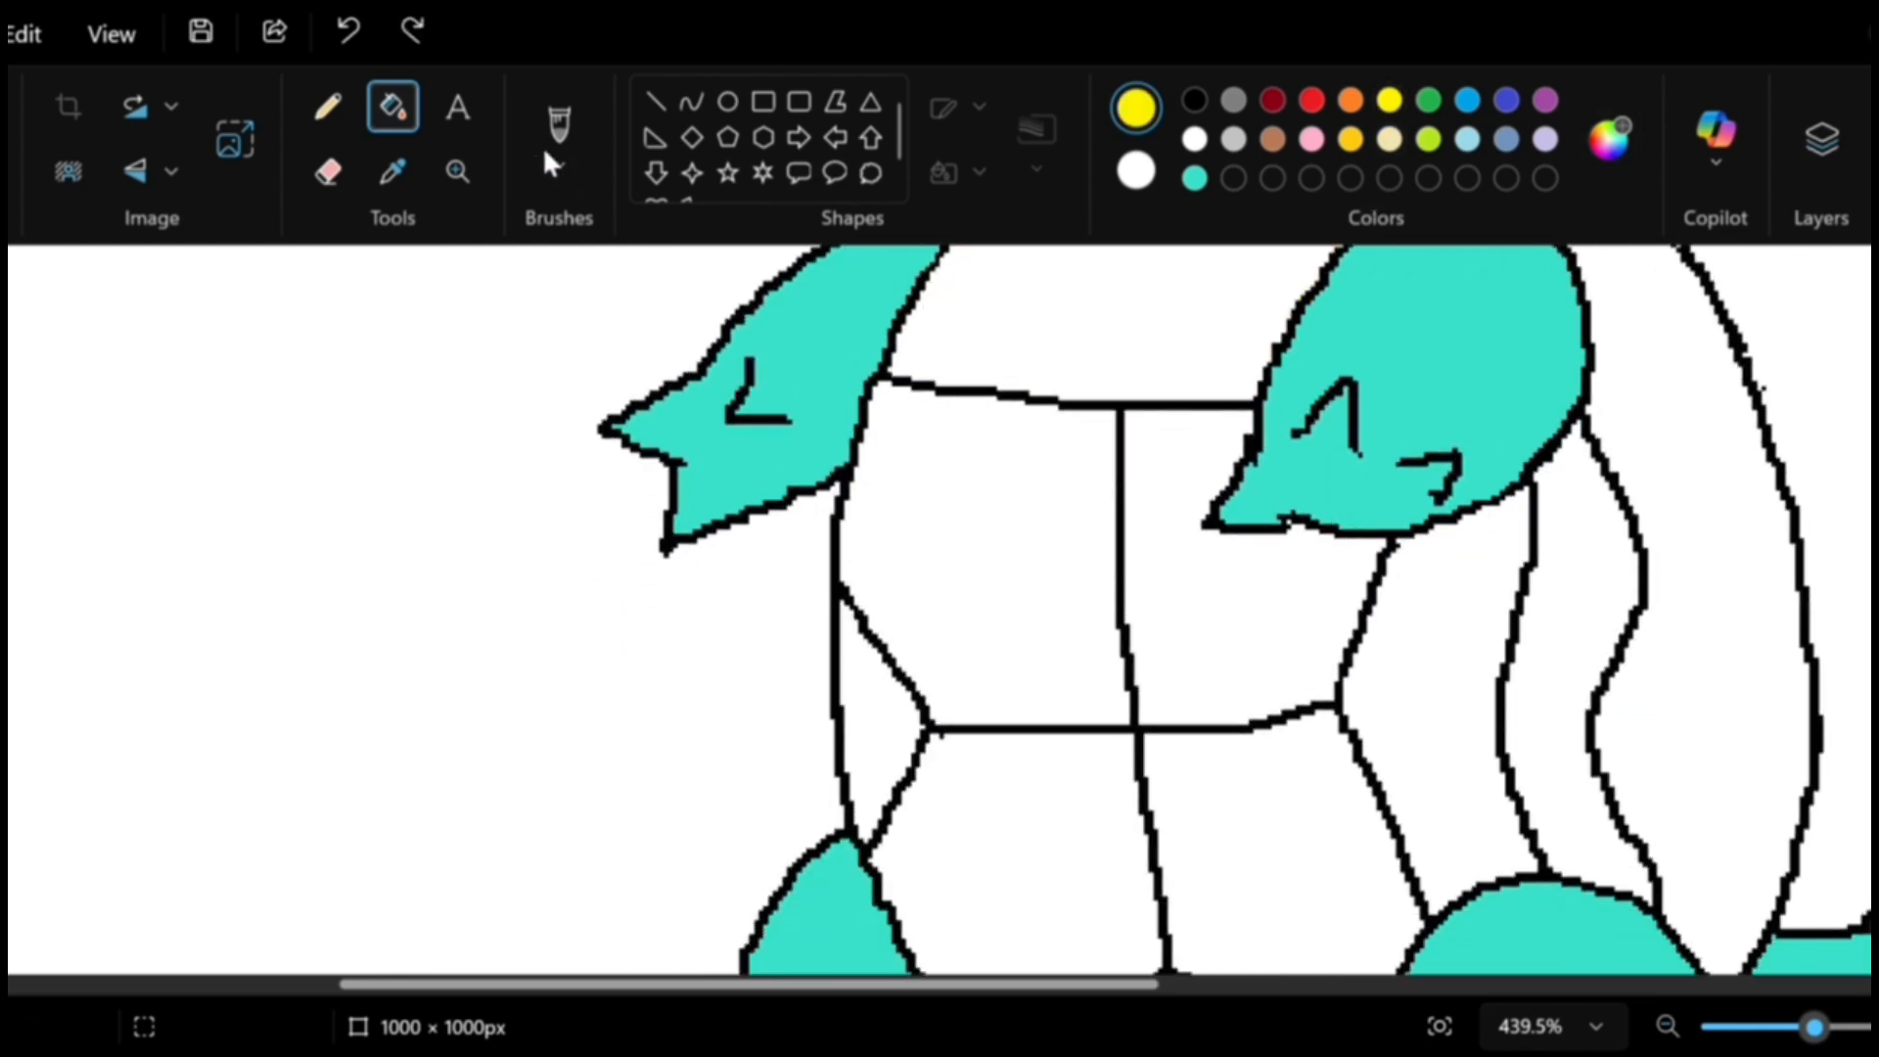
Fill the chest, middle, lower and side belly plates with a softer custom yellow, leaving the lowest plate above the legs white.
{"action": "left_click", "coordinate": [978, 549]}
{"action": "left_click", "coordinate": [1253, 587]}
{"action": "left_click", "coordinate": [1175, 365]}
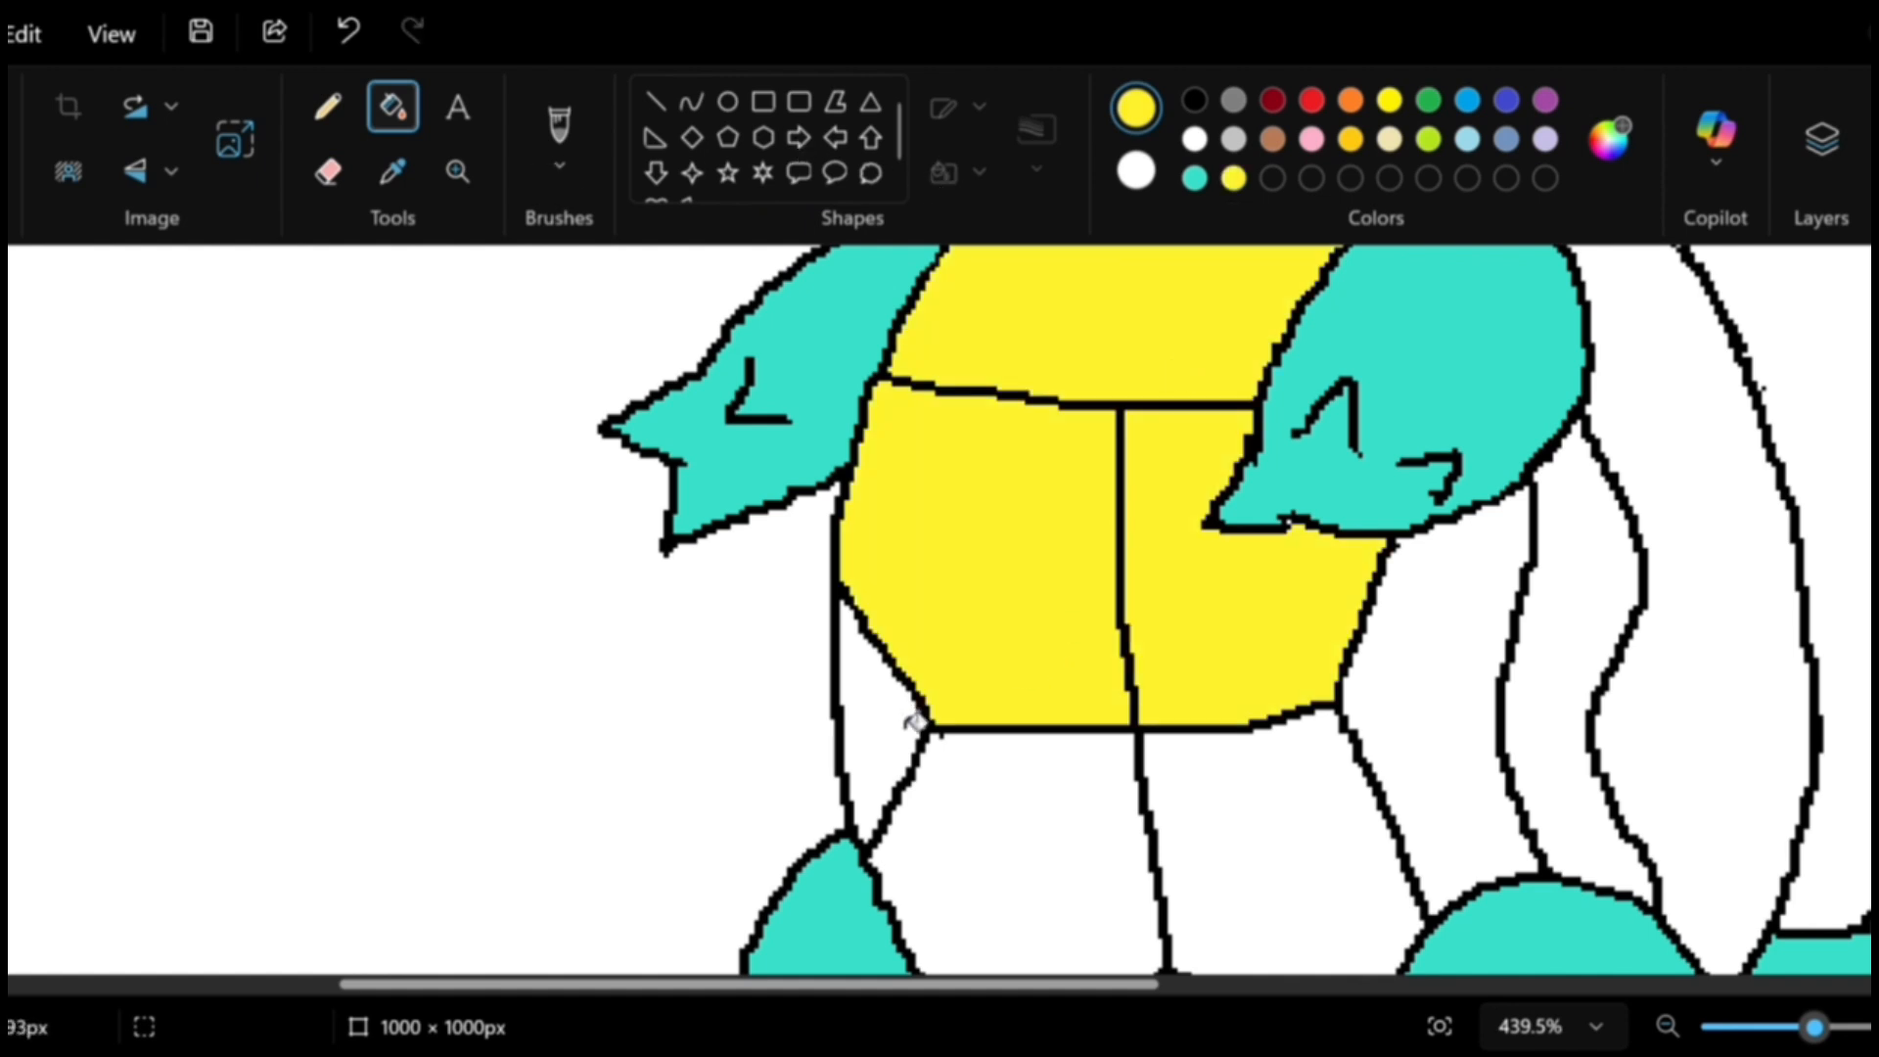
{"action": "left_click", "coordinate": [909, 721]}
{"action": "left_click", "coordinate": [1049, 848]}
{"action": "left_click", "coordinate": [1256, 851]}
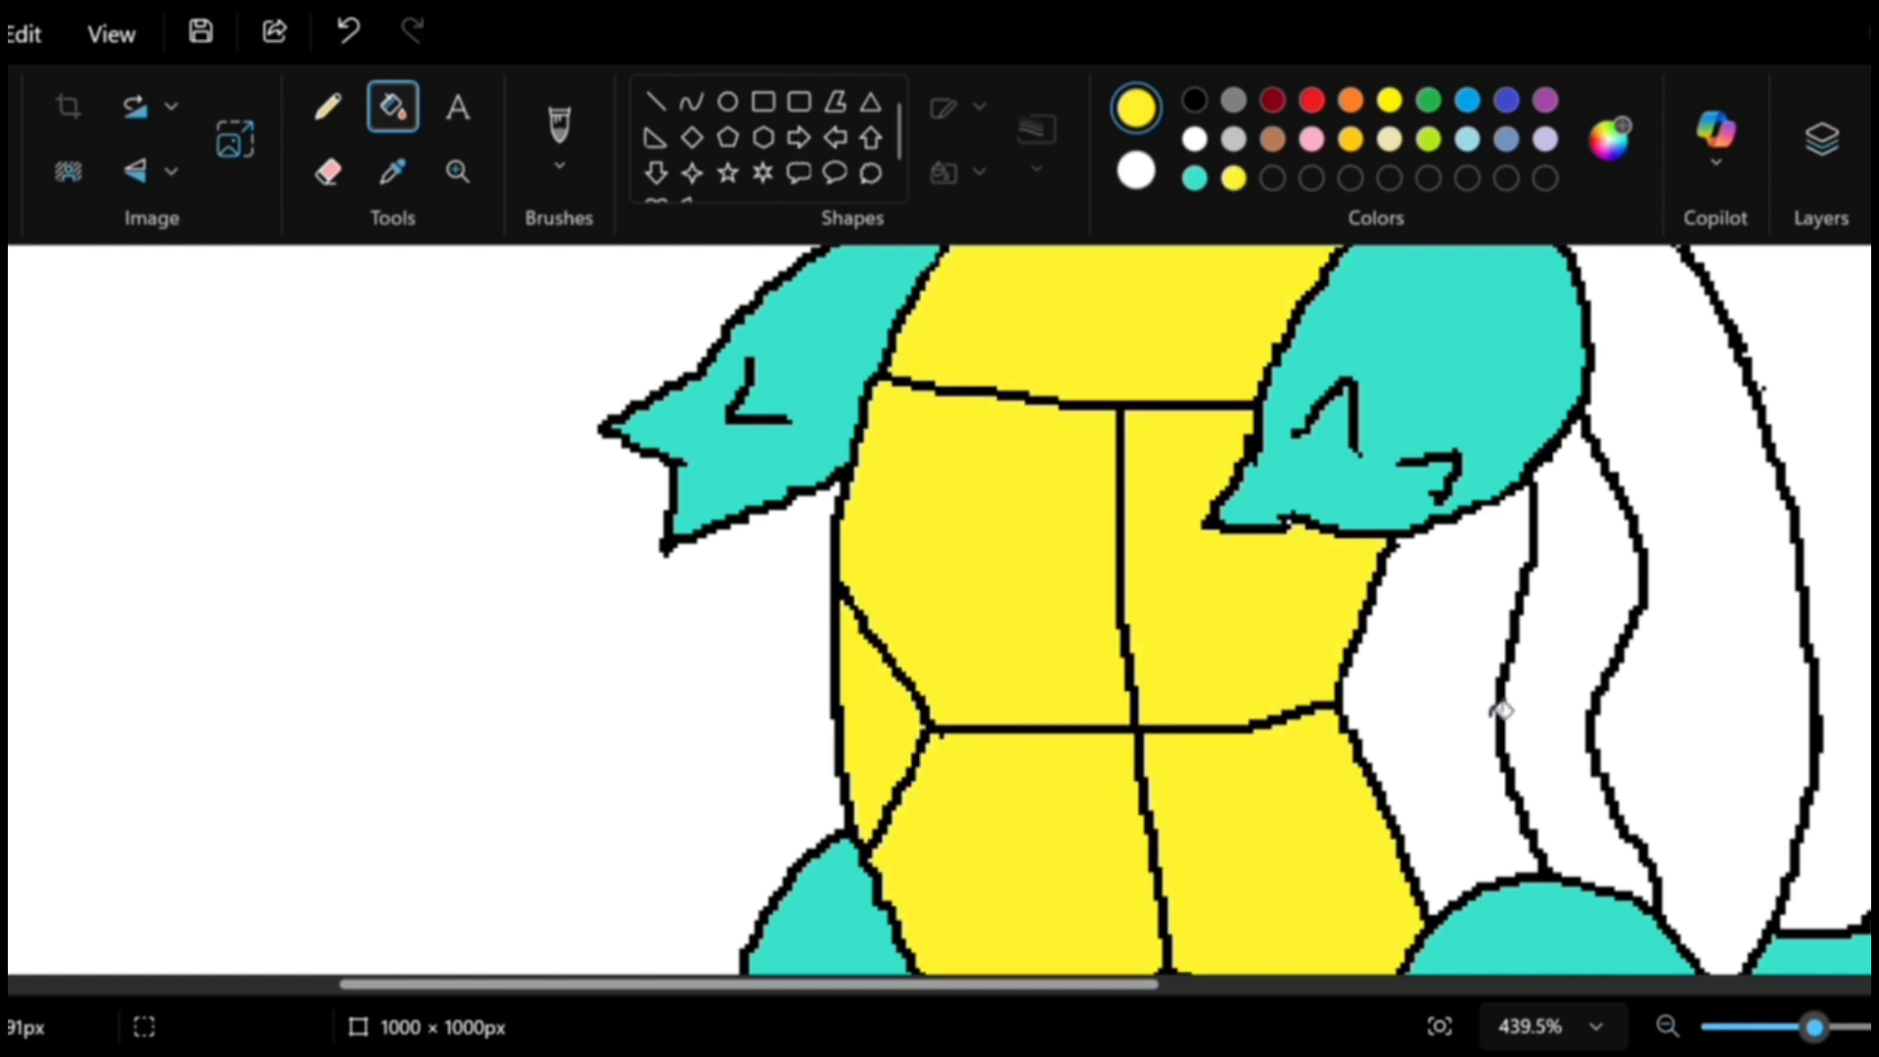
{"action": "left_click", "coordinate": [1450, 675]}
Try filling the shell on the back with the palette's standard orange and undo the fill.
{"action": "scroll", "coordinate": [1451, 676], "scroll_direction": "up", "scroll_amount": 5}
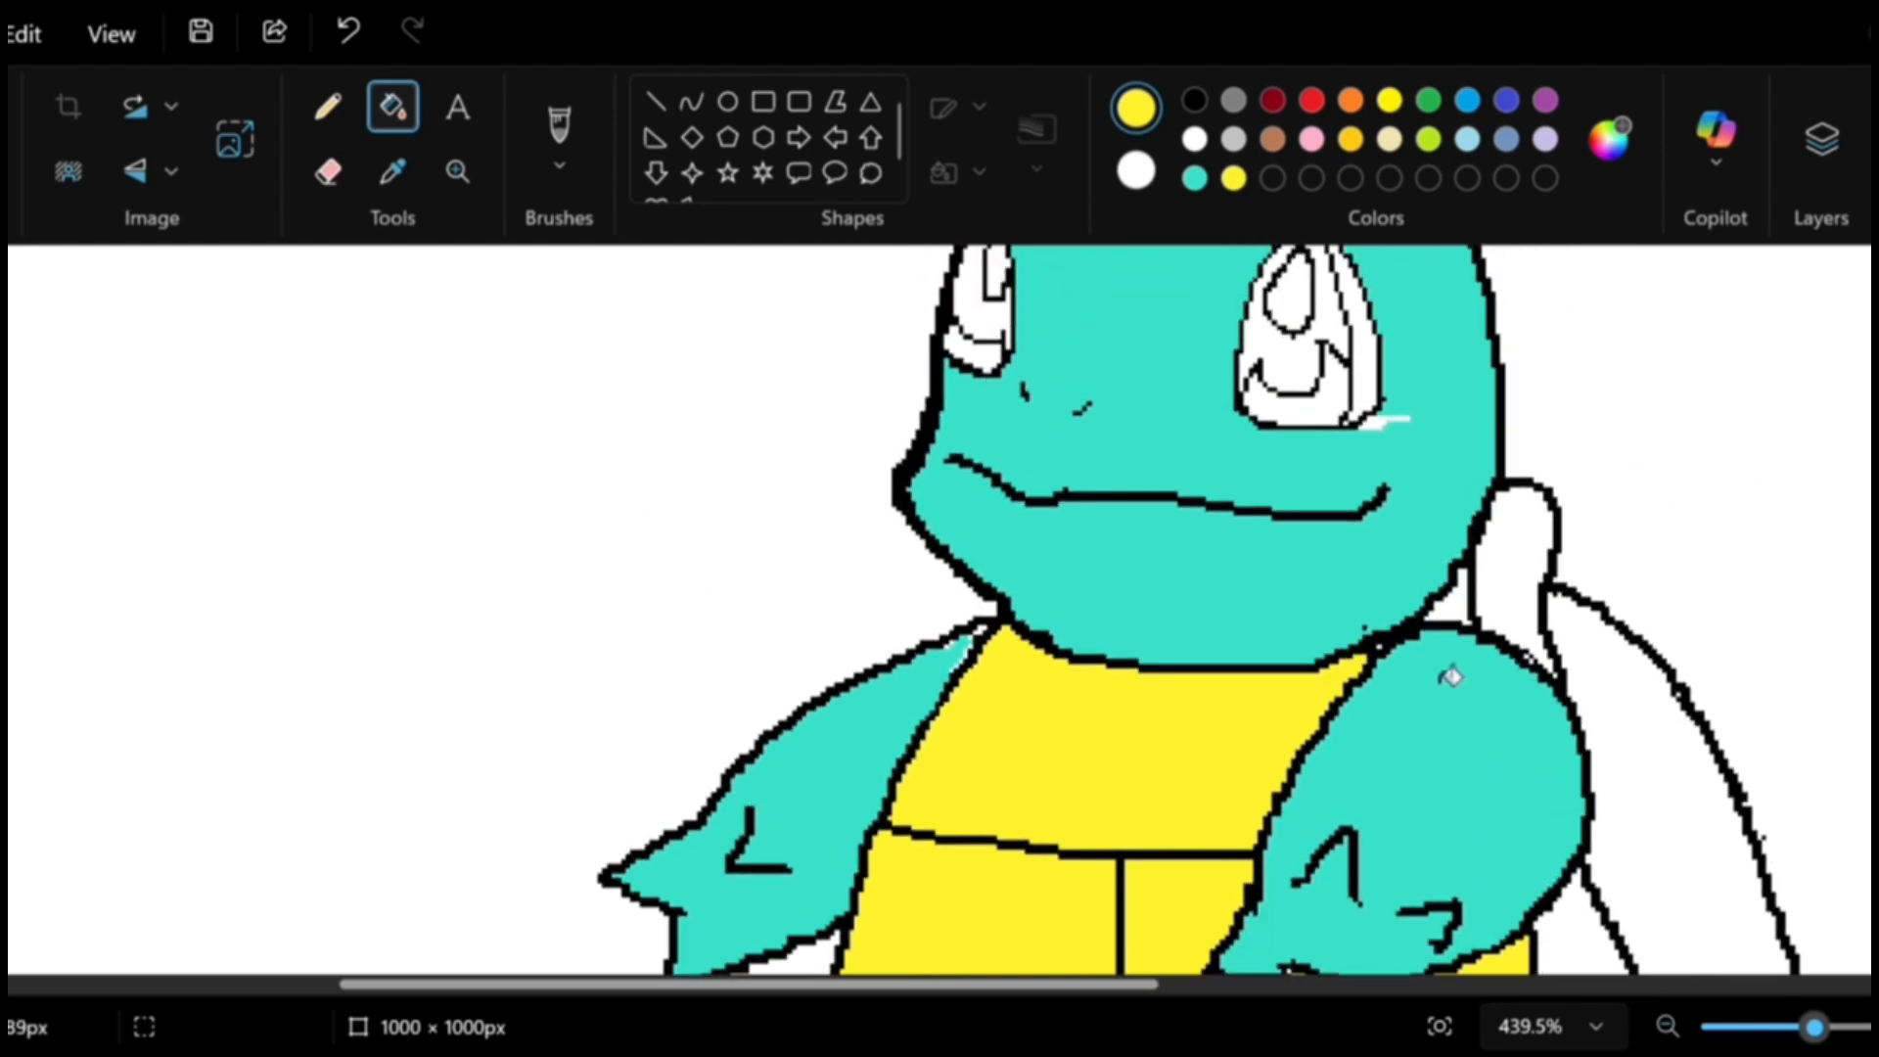
{"action": "left_click", "coordinate": [1312, 100]}
{"action": "left_click", "coordinate": [1351, 100]}
{"action": "left_click", "coordinate": [1639, 773]}
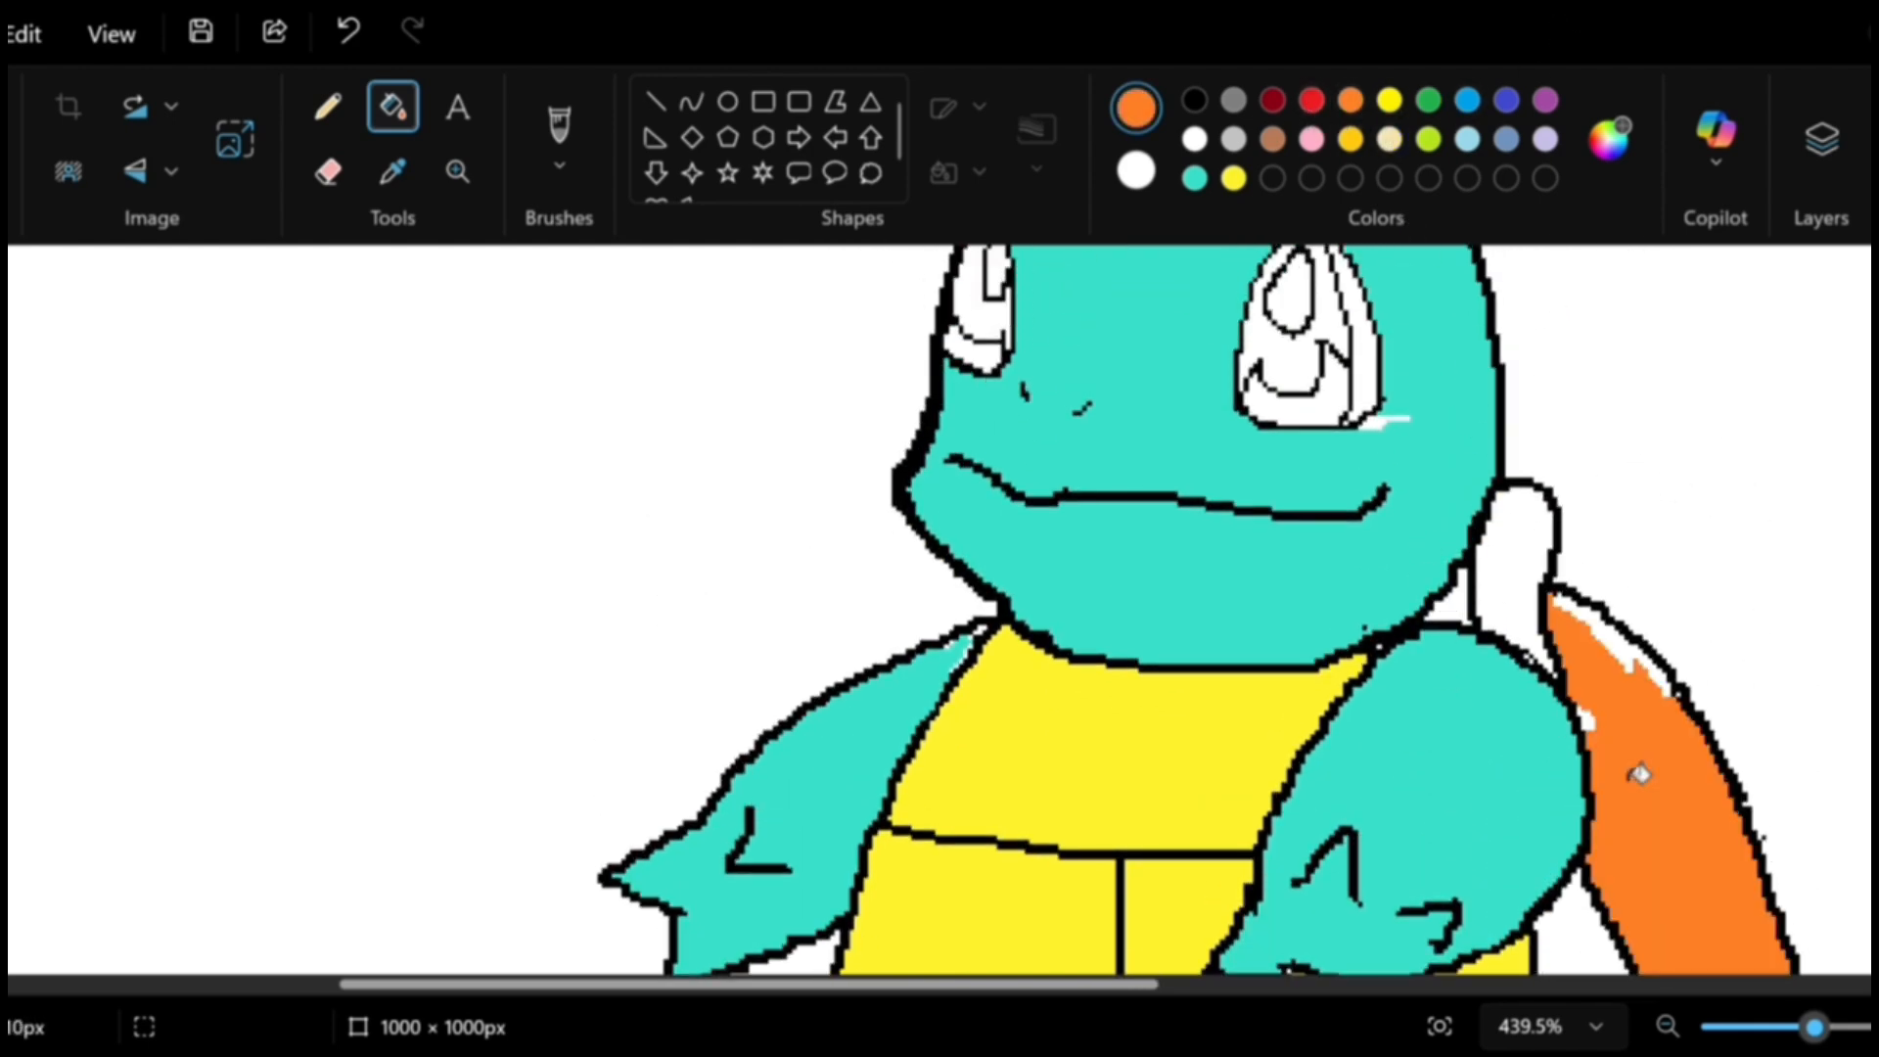
{"action": "key", "text": "ctrl+z"}
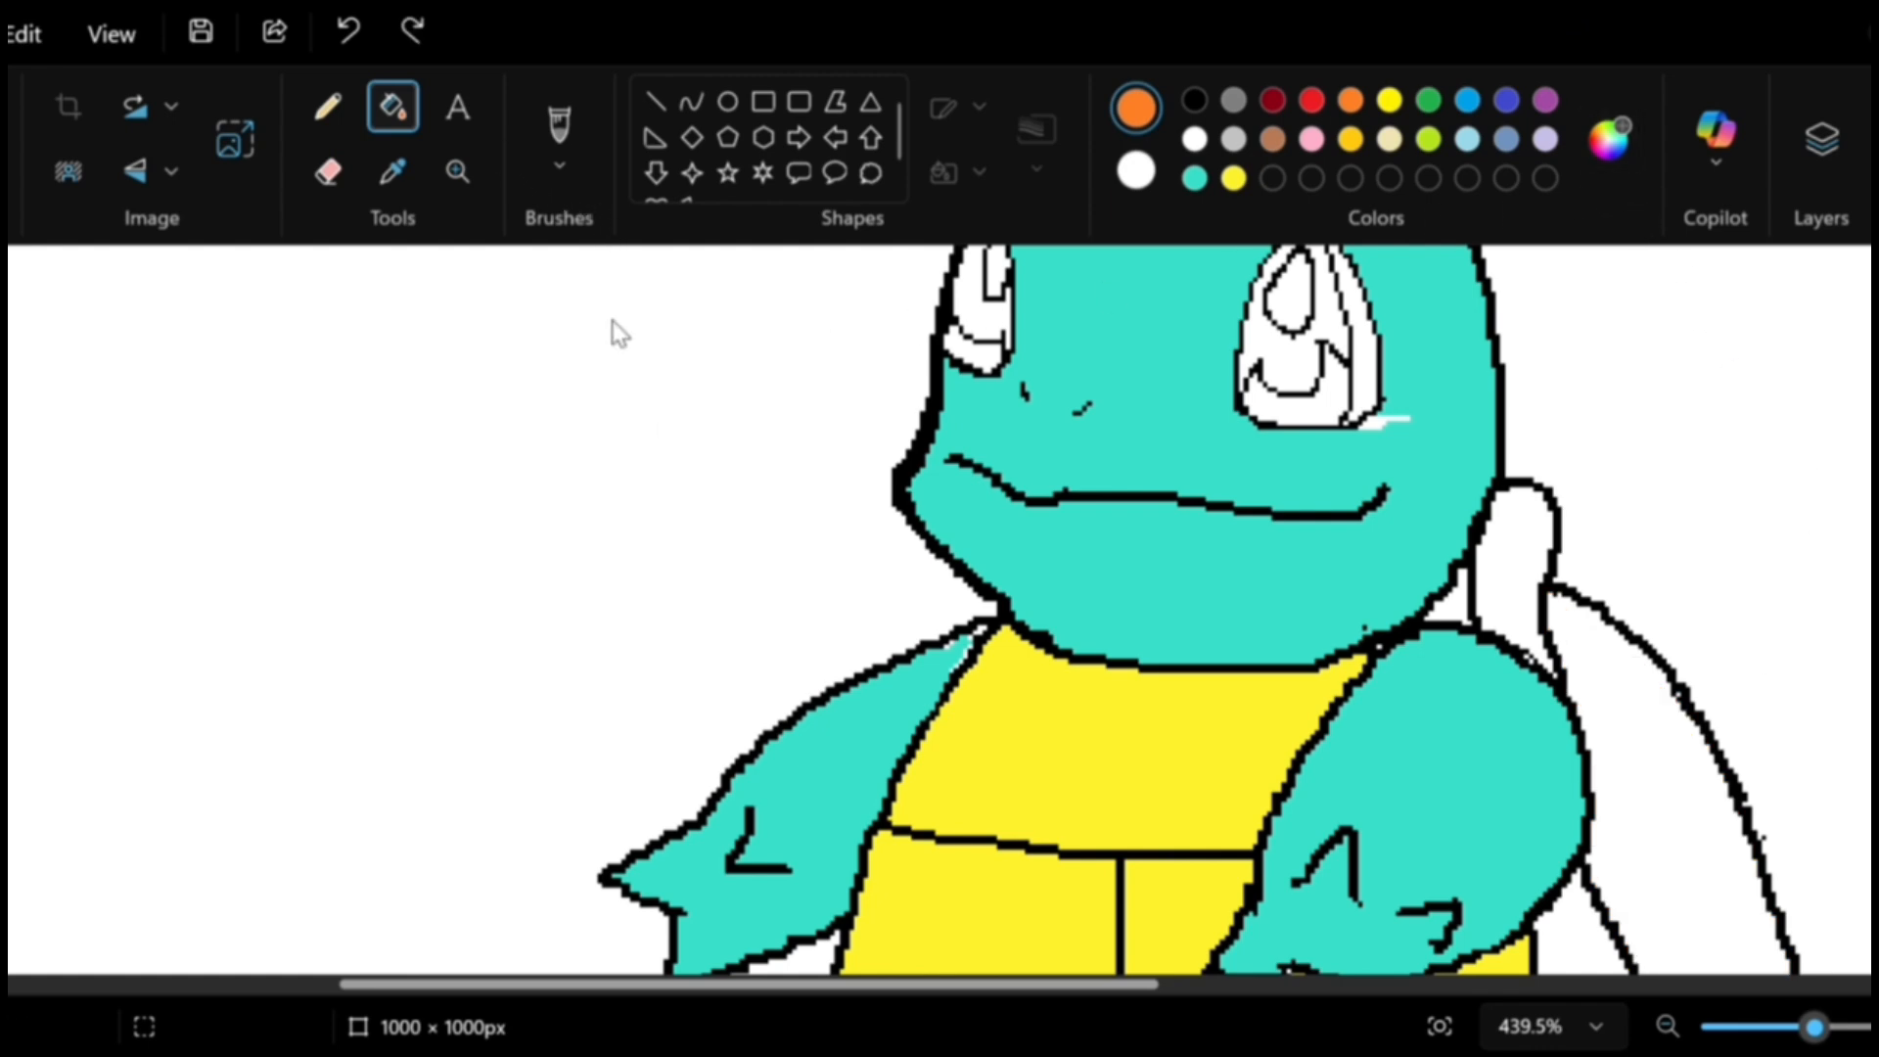
Define a deeper red-orange custom colour for the shell.
{"action": "left_click", "coordinate": [717, 967]}
{"action": "scroll", "coordinate": [1338, 826], "scroll_direction": "down", "scroll_amount": 1}
{"action": "scroll", "coordinate": [1438, 608], "scroll_direction": "down", "scroll_amount": 5}
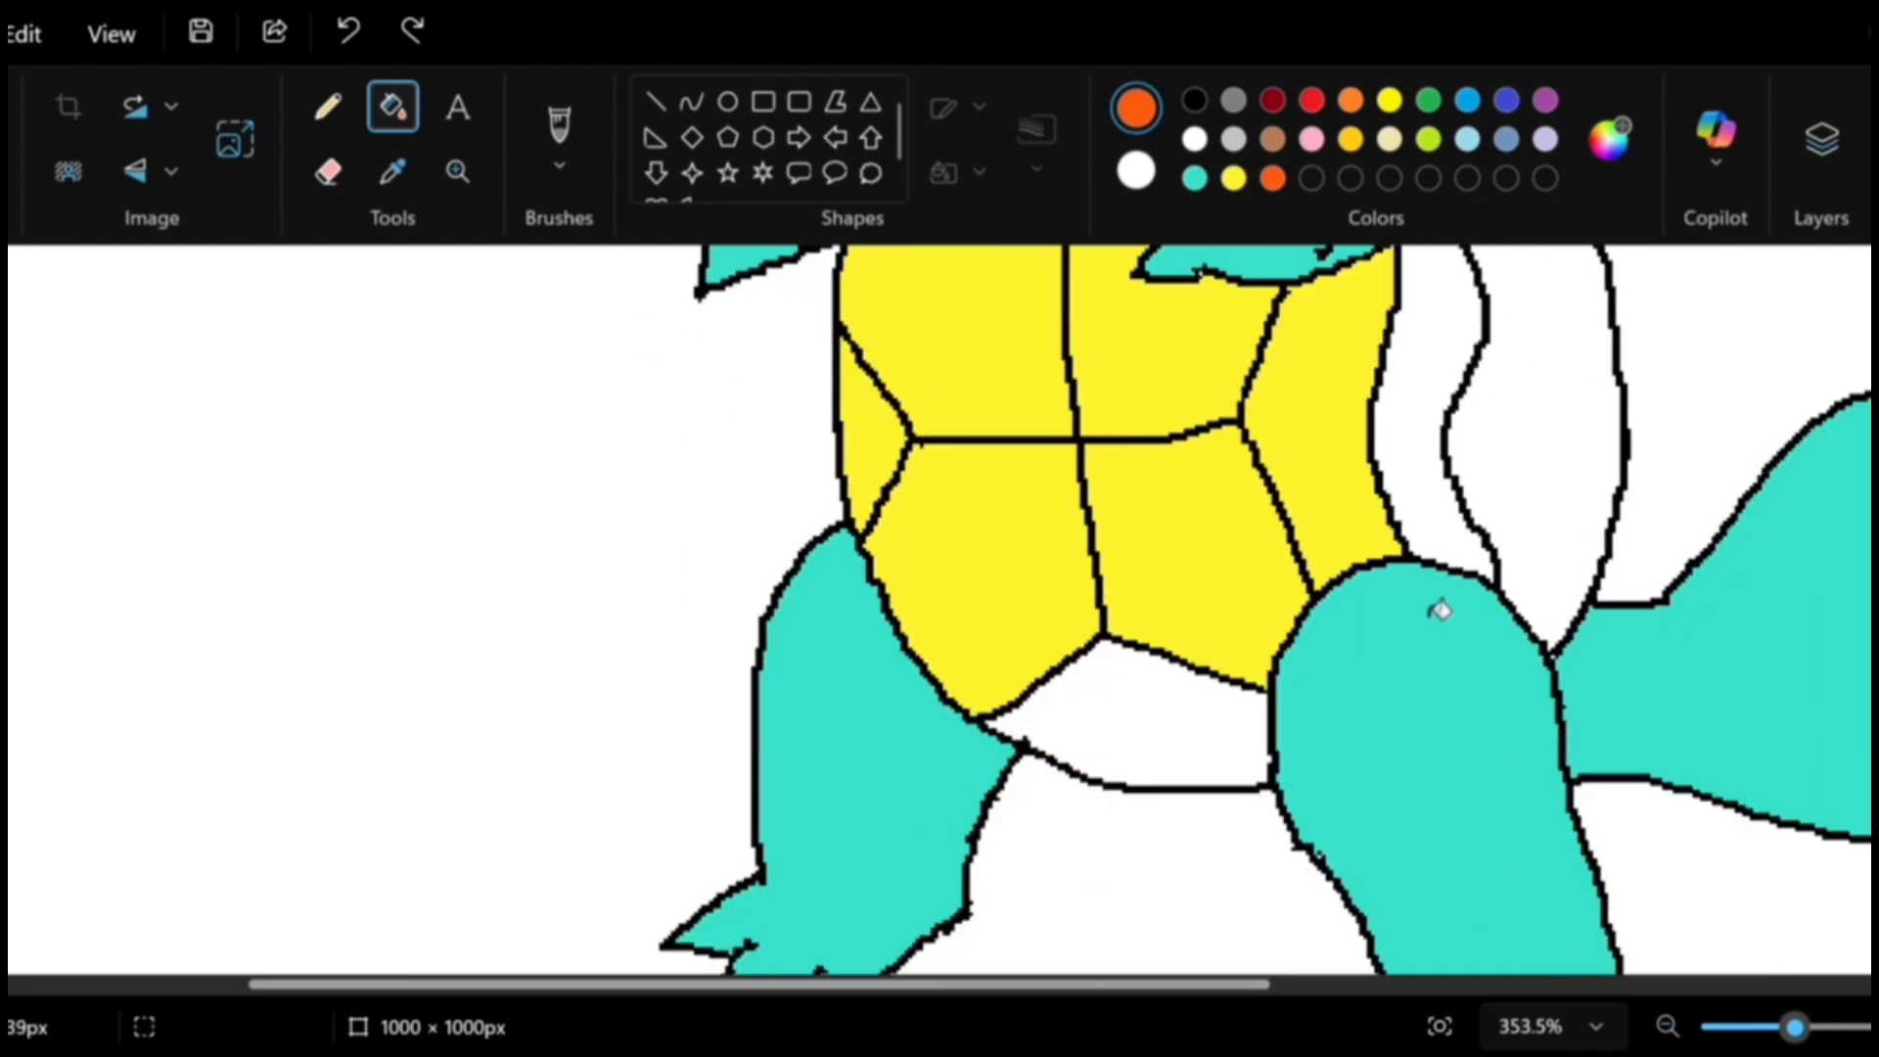
{"action": "scroll", "coordinate": [1431, 612], "scroll_direction": "up", "scroll_amount": 1}
{"action": "scroll", "coordinate": [1439, 608], "scroll_direction": "up", "scroll_amount": 1}
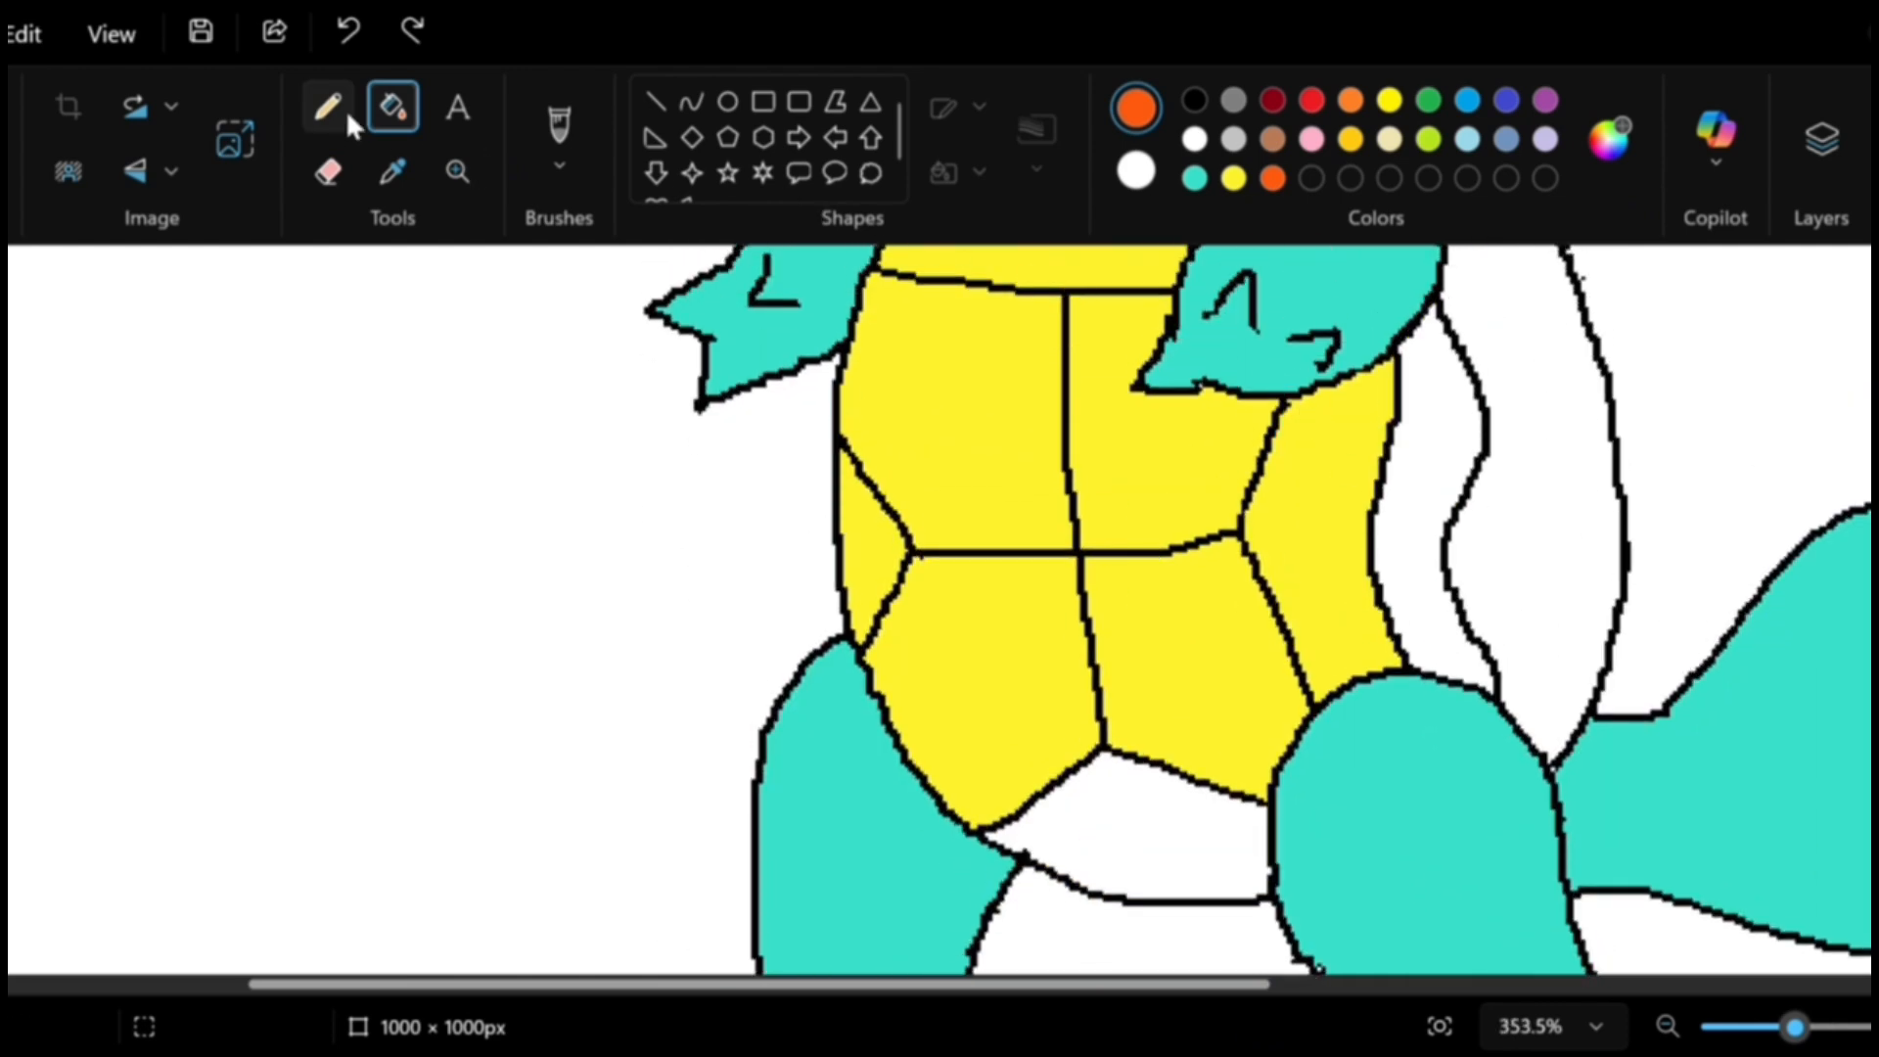
Draw two black Pencil lines across the shell, one slanting down from the arm and one rising from its lower inner edge.
{"action": "left_click", "coordinate": [1196, 99]}
{"action": "scroll", "coordinate": [1476, 372], "scroll_direction": "up", "scroll_amount": 5}
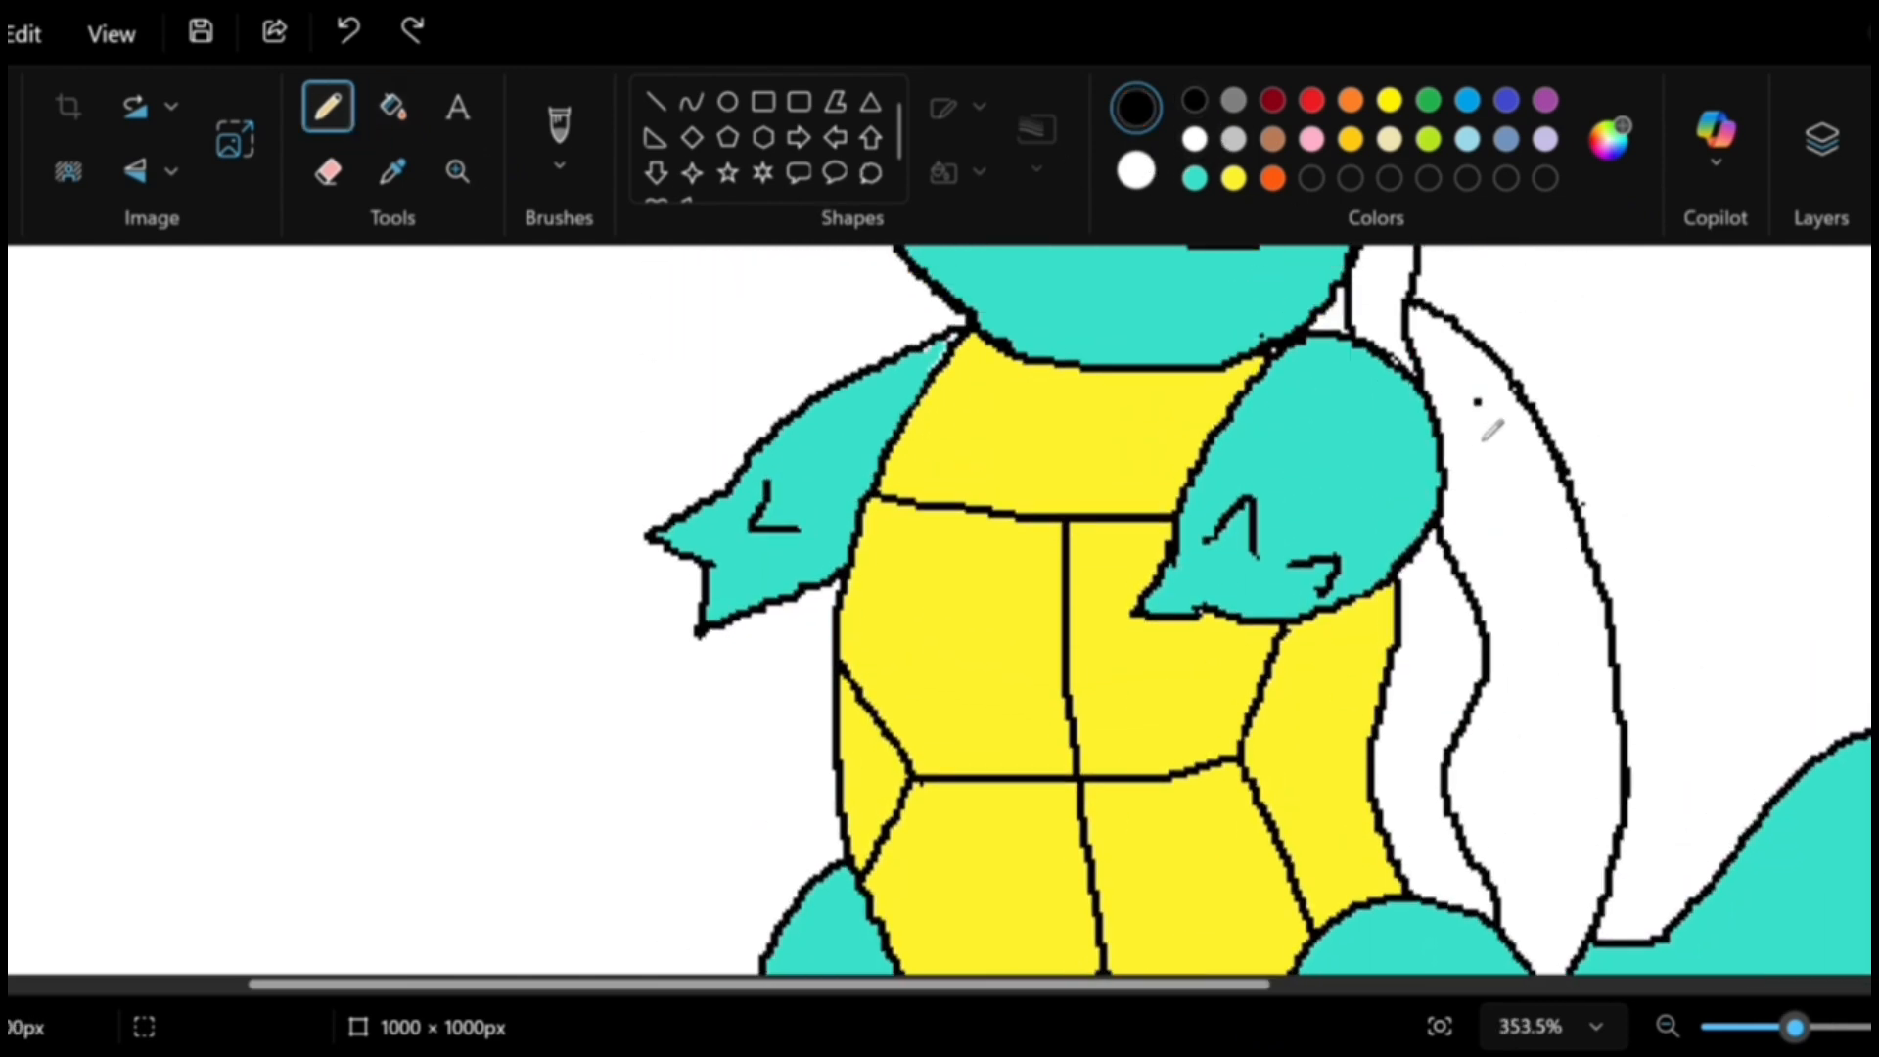
{"action": "left_click_drag", "start_coordinate": [1443, 443], "coordinate": [1581, 544]}
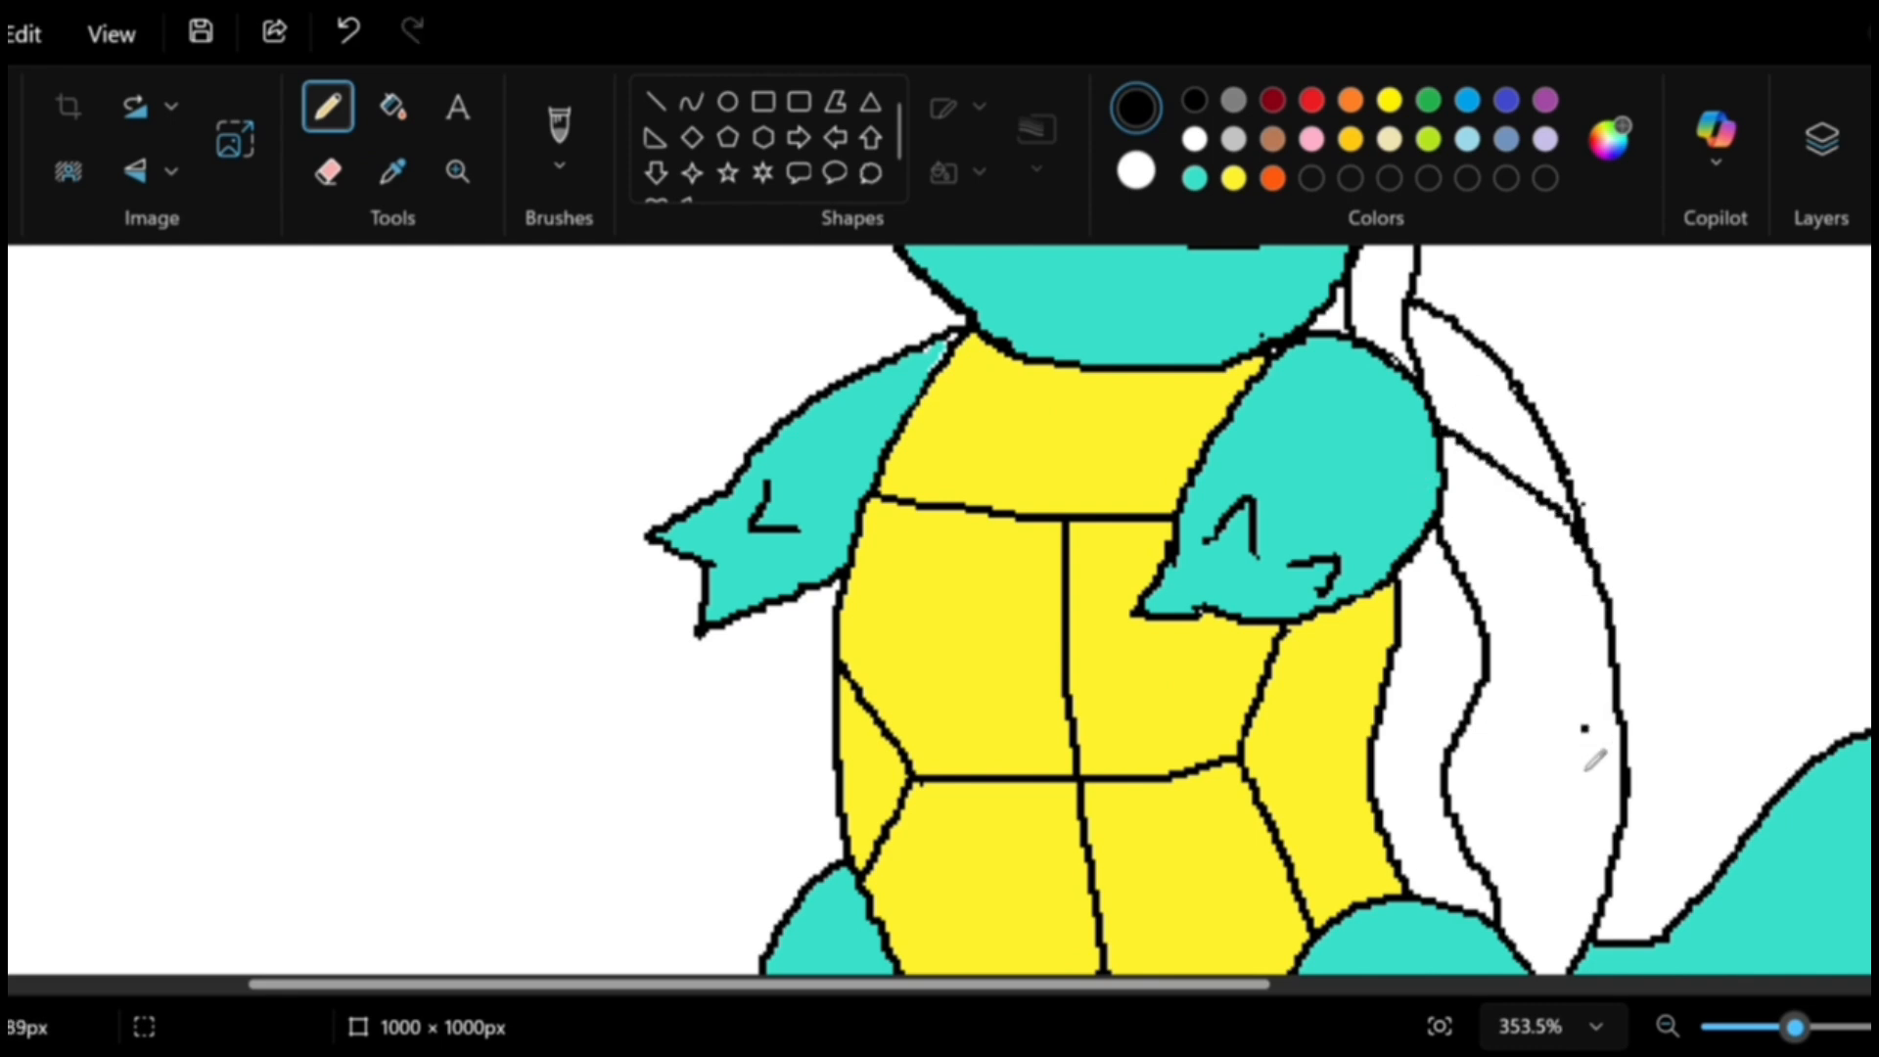
{"action": "left_click_drag", "start_coordinate": [1491, 878], "coordinate": [1612, 701]}
{"action": "key", "text": "ctrl+z"}
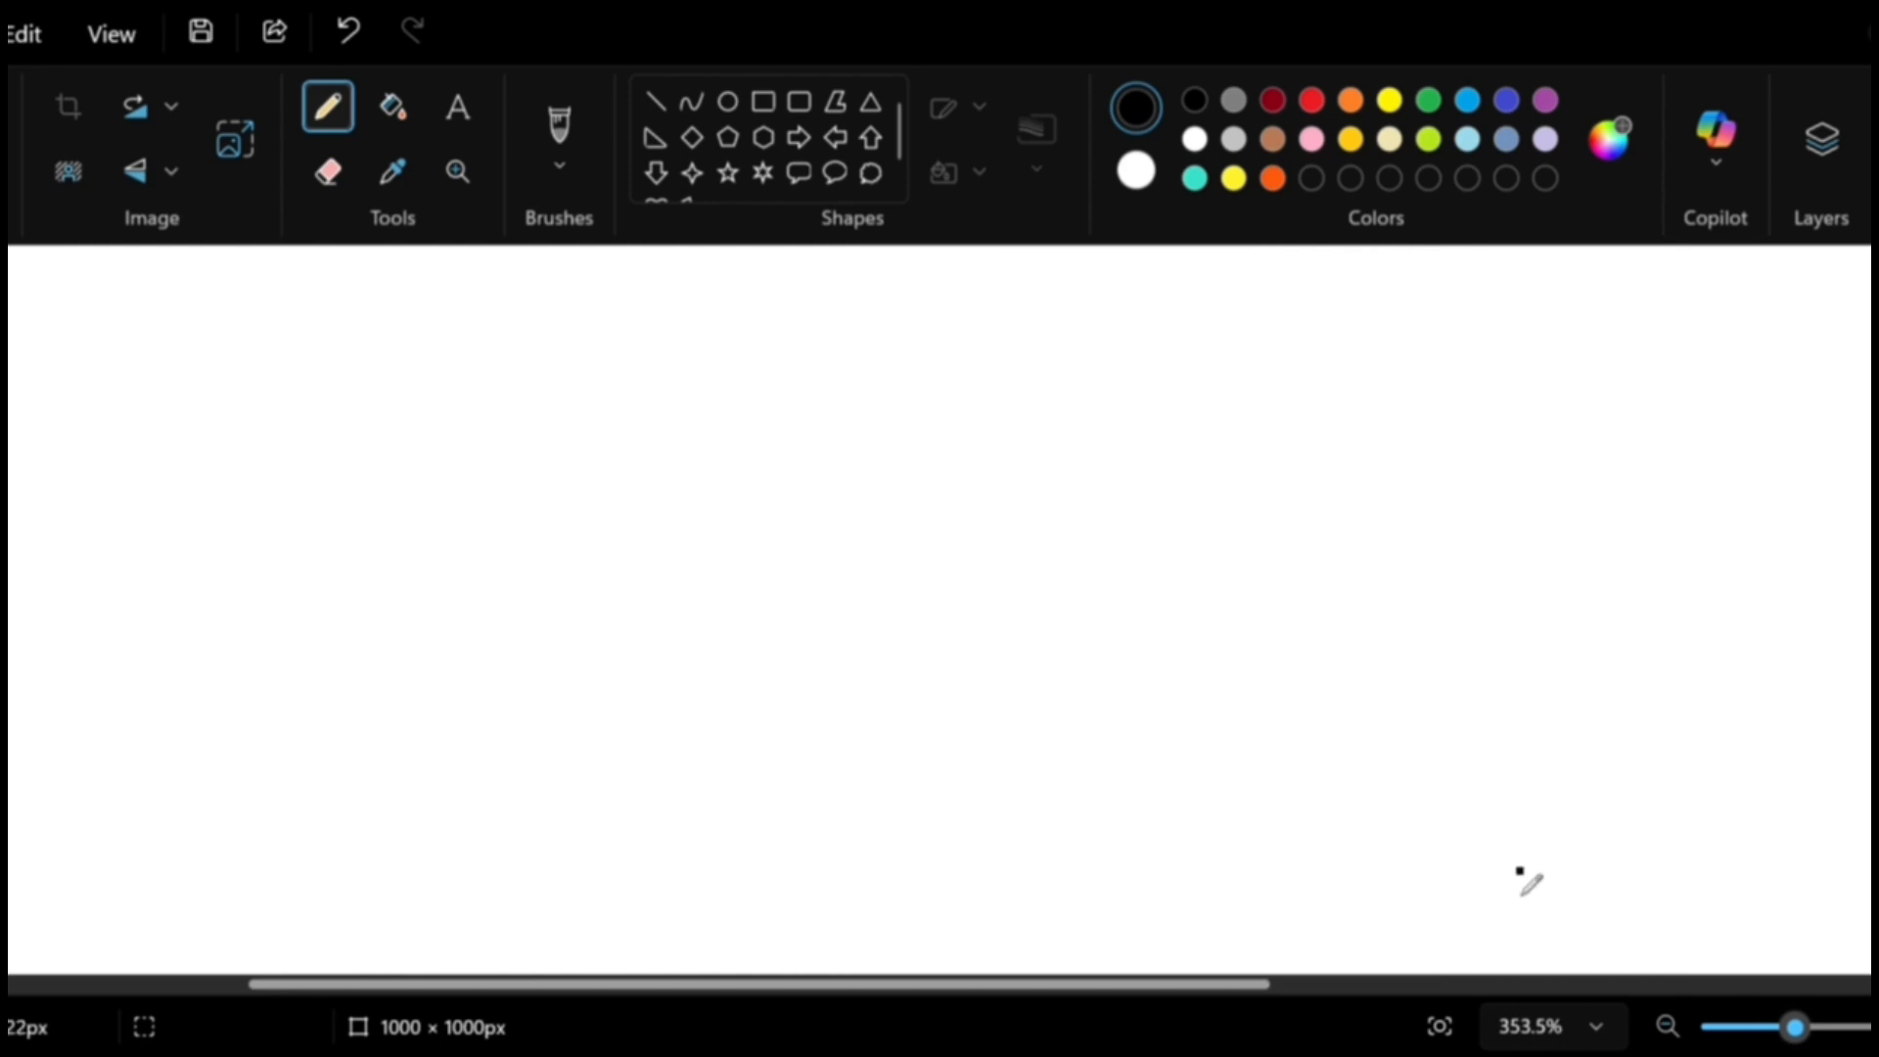
{"action": "mouse_move", "coordinate": [1494, 876]}
{"action": "left_mouse_down"}
{"action": "mouse_move", "coordinate": [1574, 798]}
{"action": "mouse_move", "coordinate": [1617, 699]}
{"action": "left_mouse_up"}
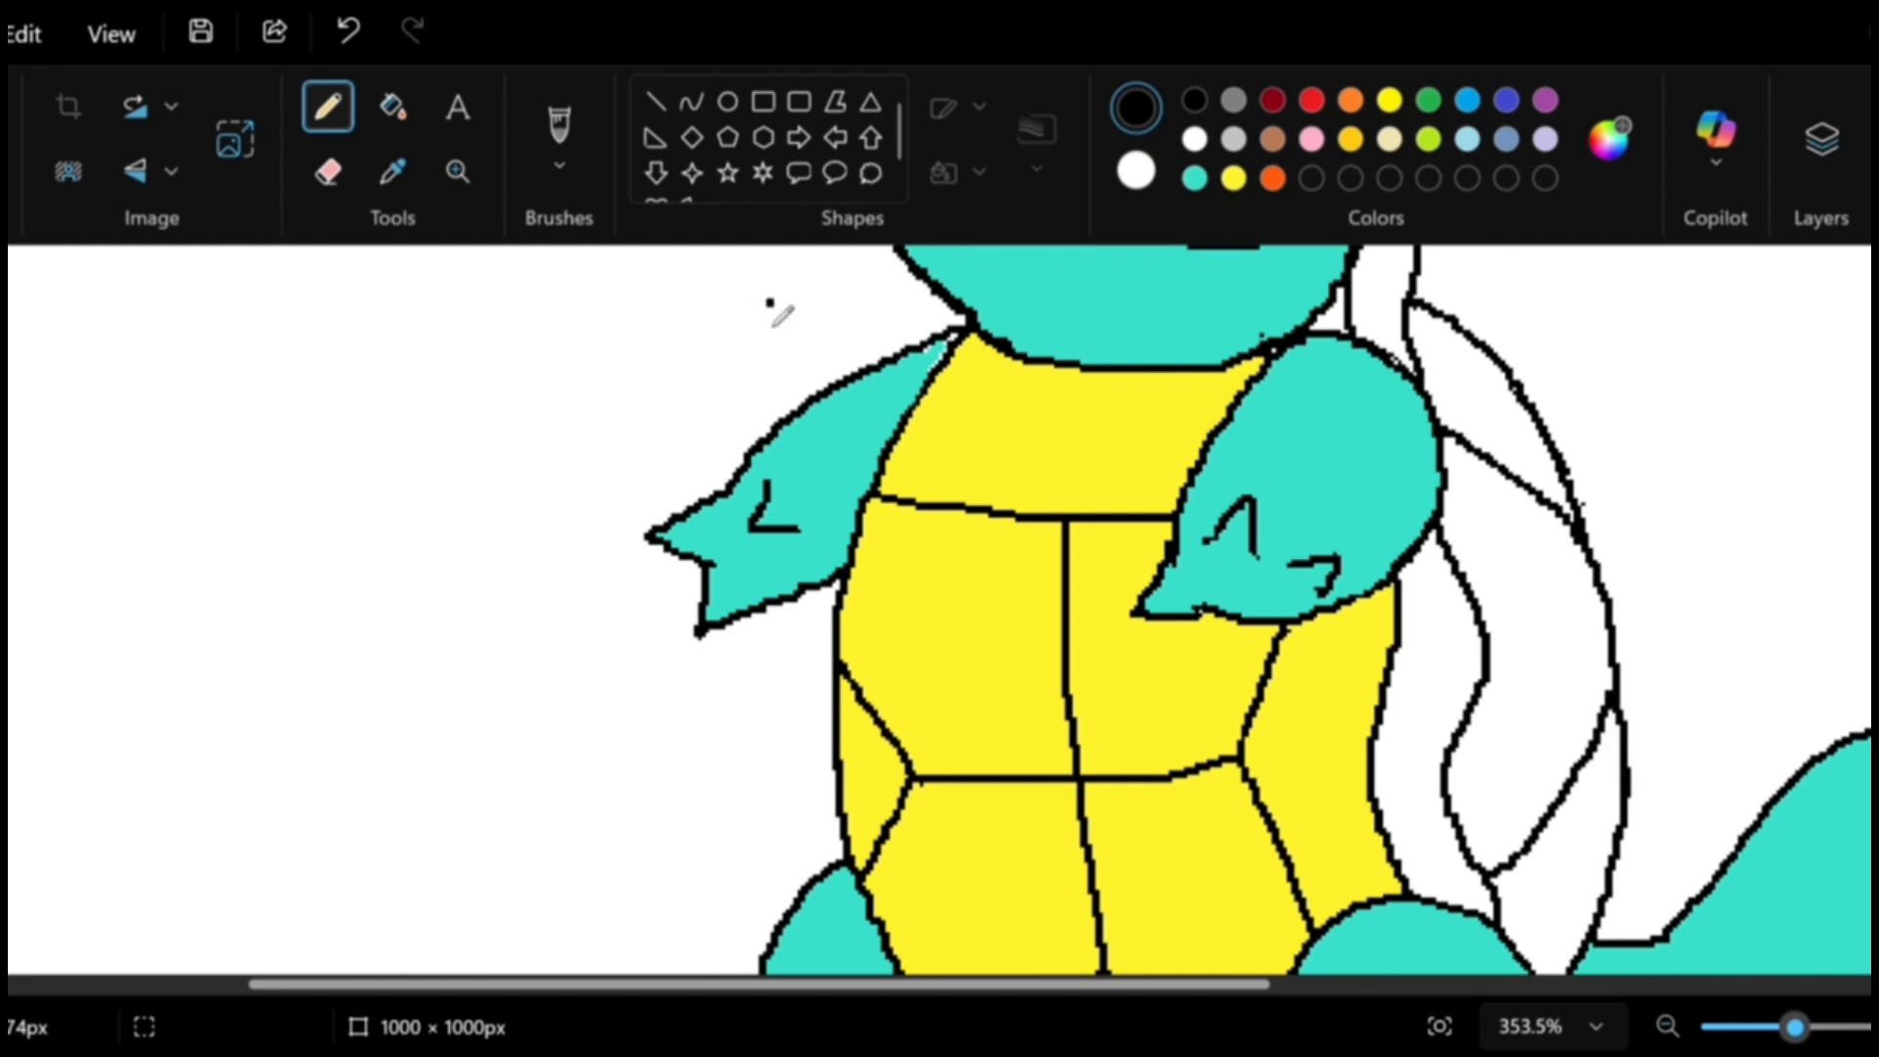
Fill the three shell sections with a custom deep orange, including the white patches left in the upper section.
{"action": "scroll", "coordinate": [1602, 551], "scroll_direction": "down", "scroll_amount": 2}
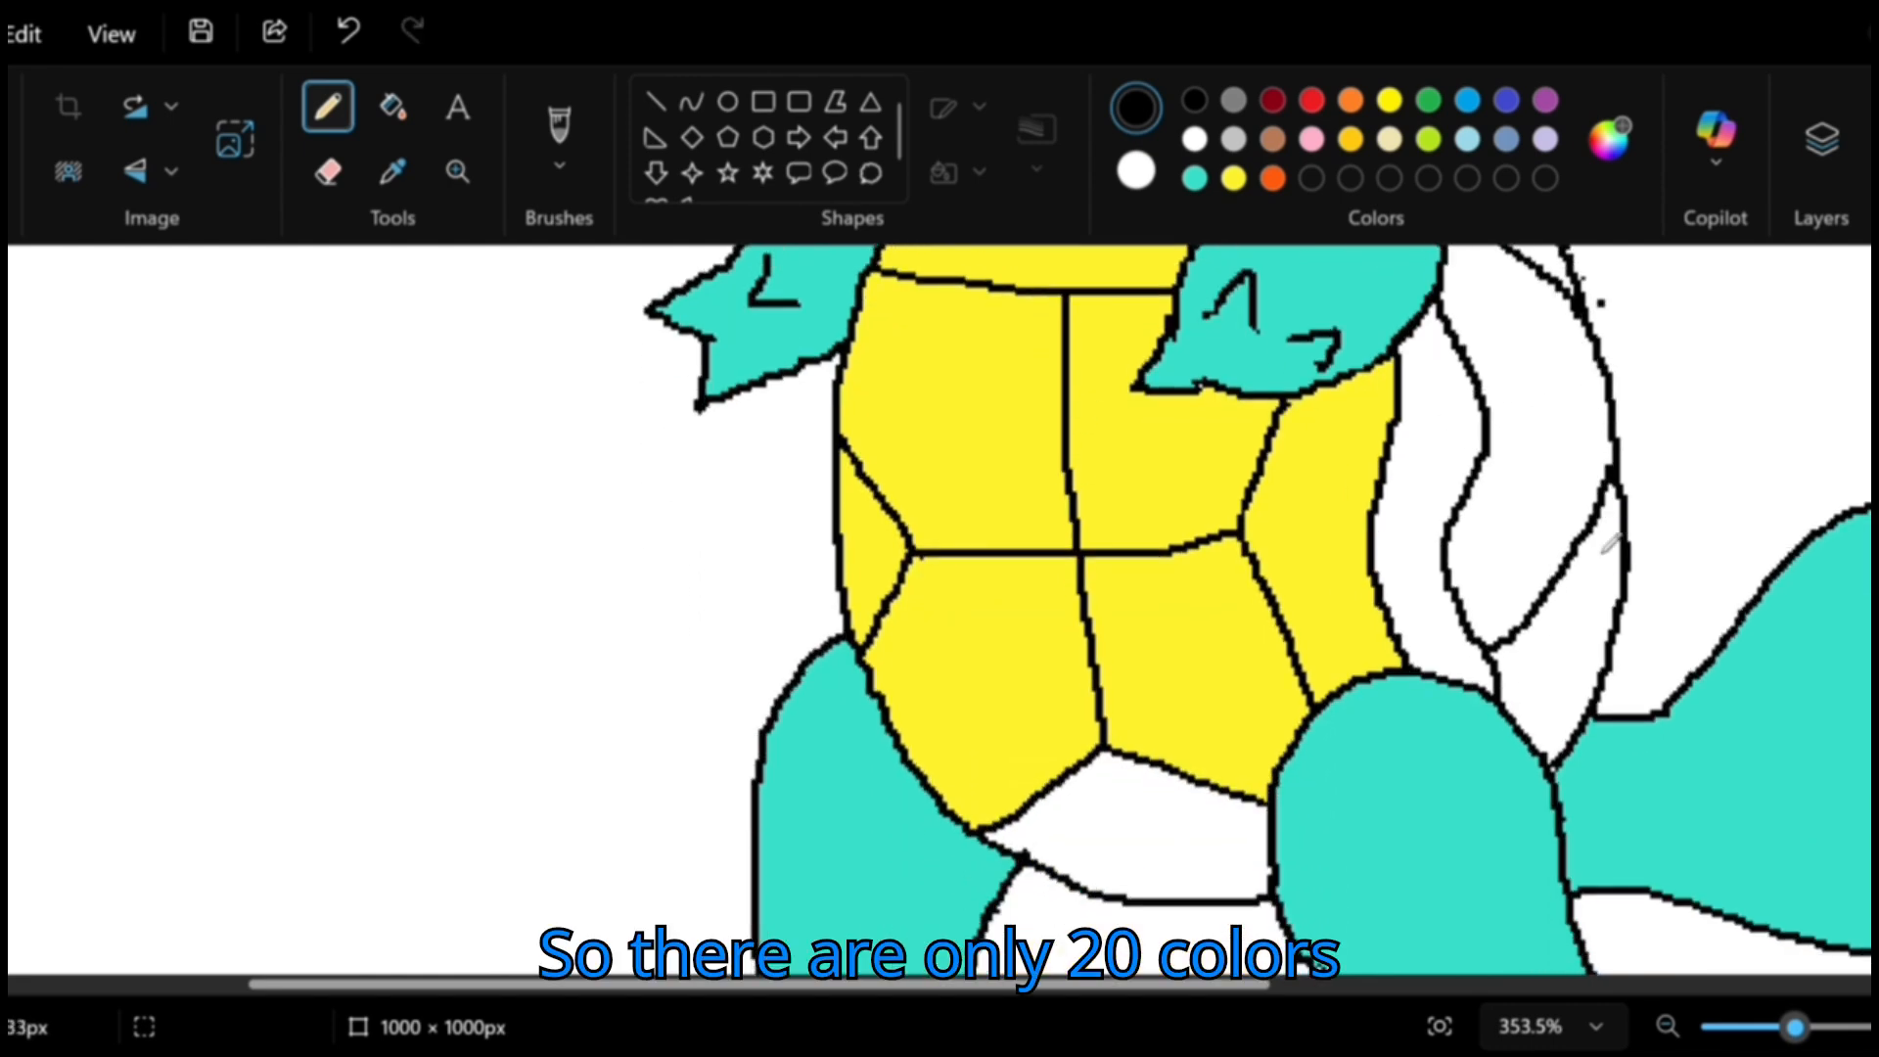
{"action": "scroll", "coordinate": [1602, 551], "scroll_direction": "up", "scroll_amount": 2}
{"action": "left_click", "coordinate": [400, 104]}
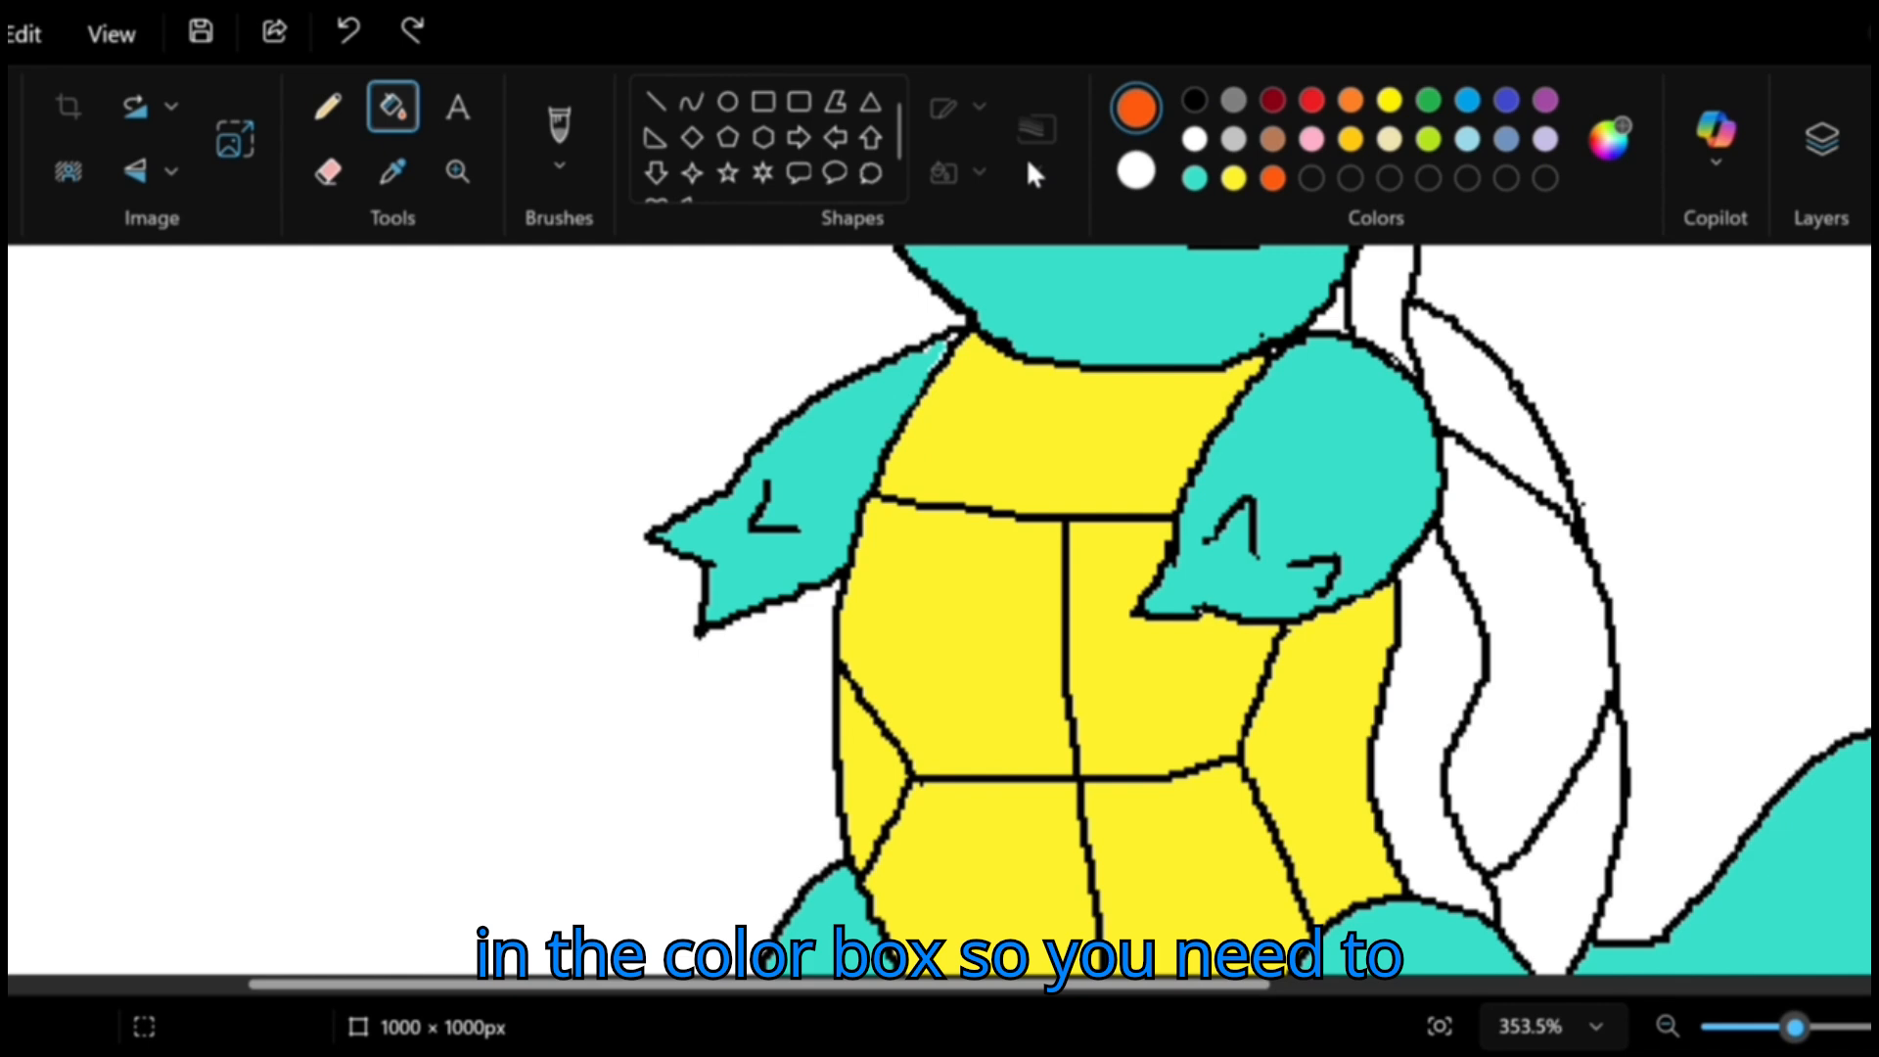
{"action": "left_click", "coordinate": [878, 919]}
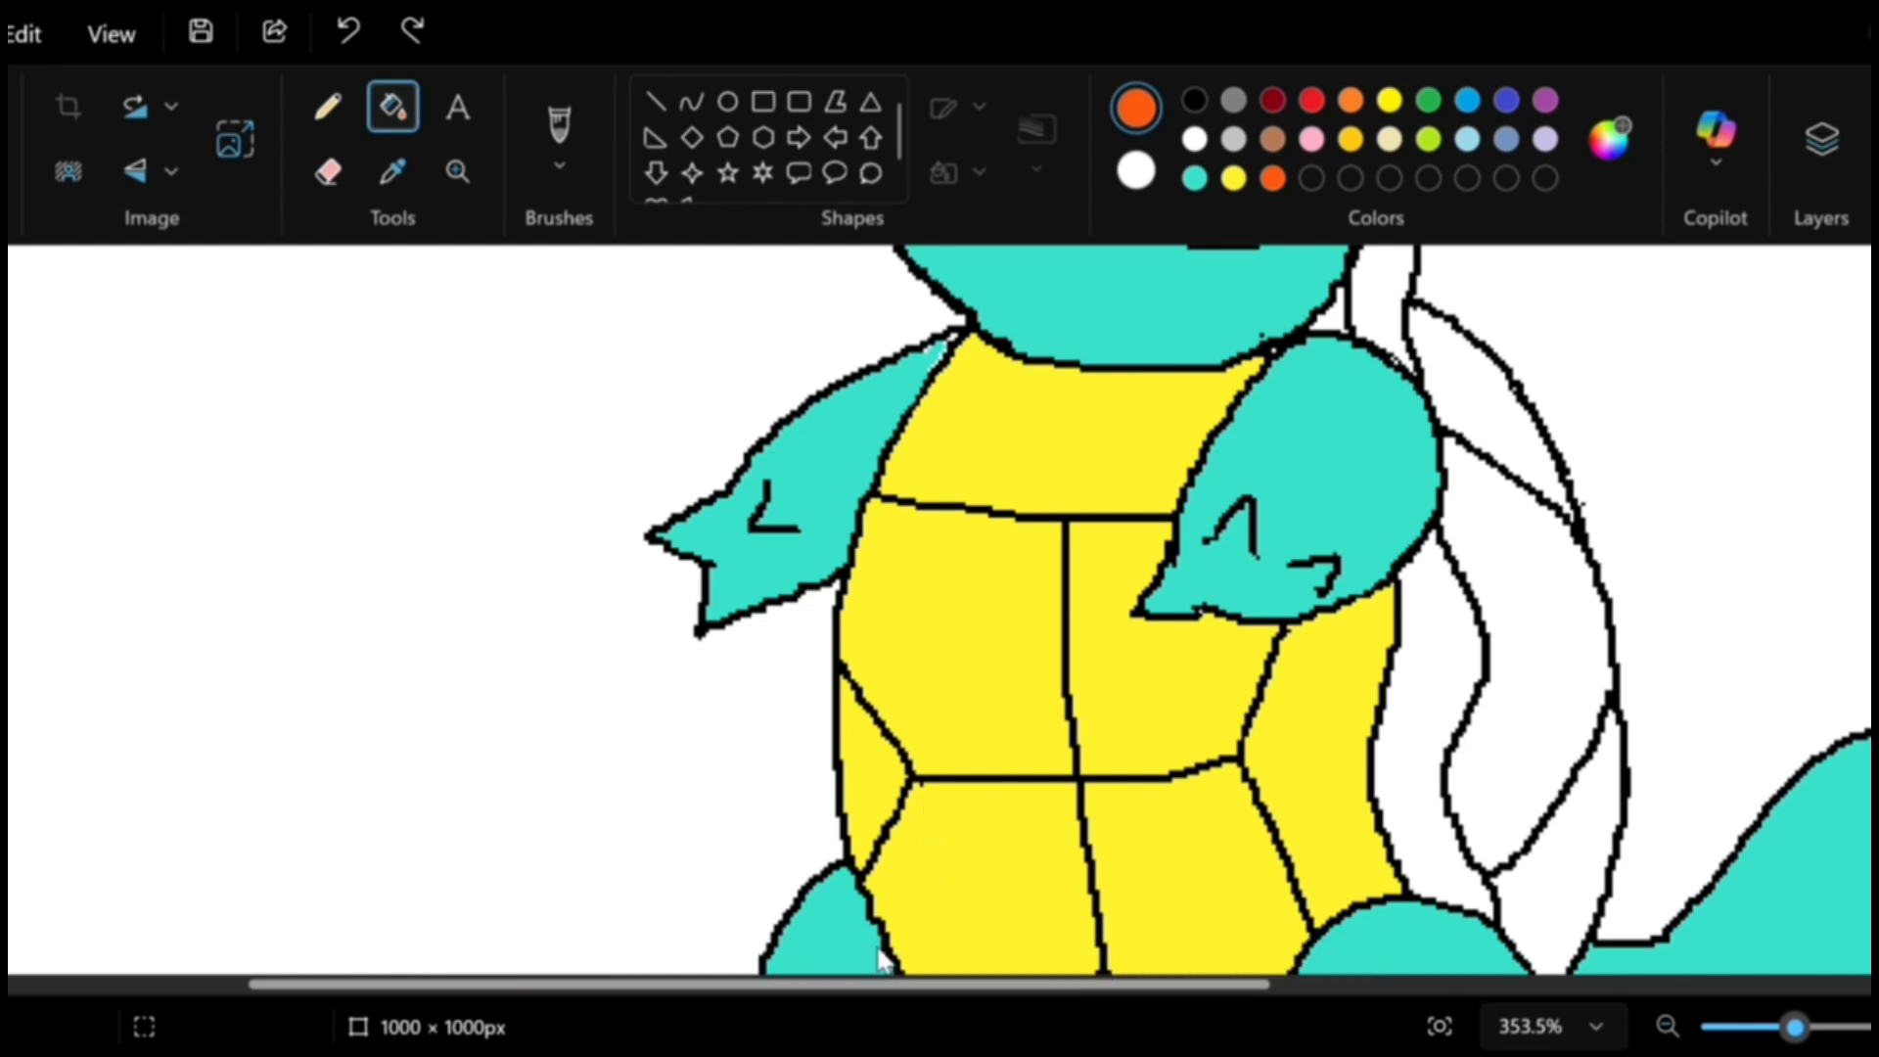
{"action": "left_click", "coordinate": [1530, 664]}
{"action": "left_click", "coordinate": [1524, 462]}
{"action": "left_click", "coordinate": [1598, 887]}
{"action": "scroll", "coordinate": [1553, 673], "scroll_direction": "down", "scroll_amount": 1}
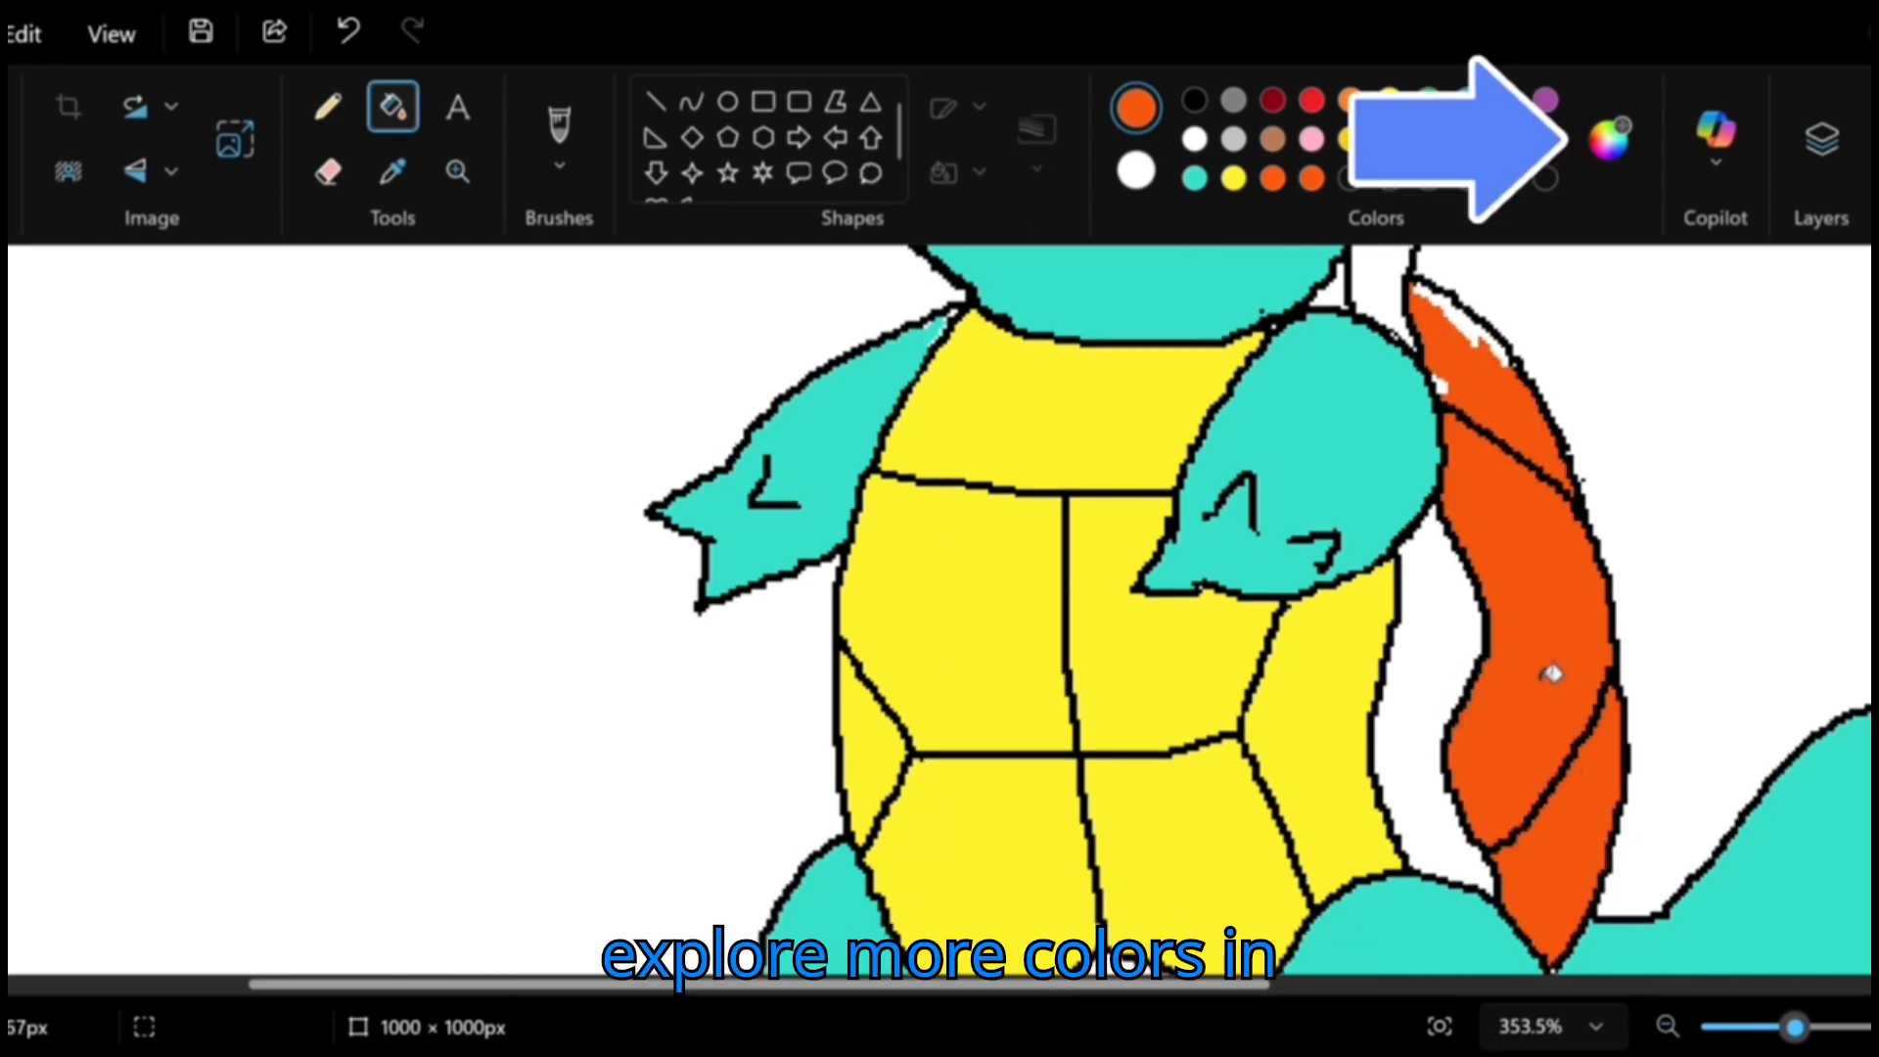
{"action": "scroll", "coordinate": [1554, 673], "scroll_direction": "down", "scroll_amount": 3}
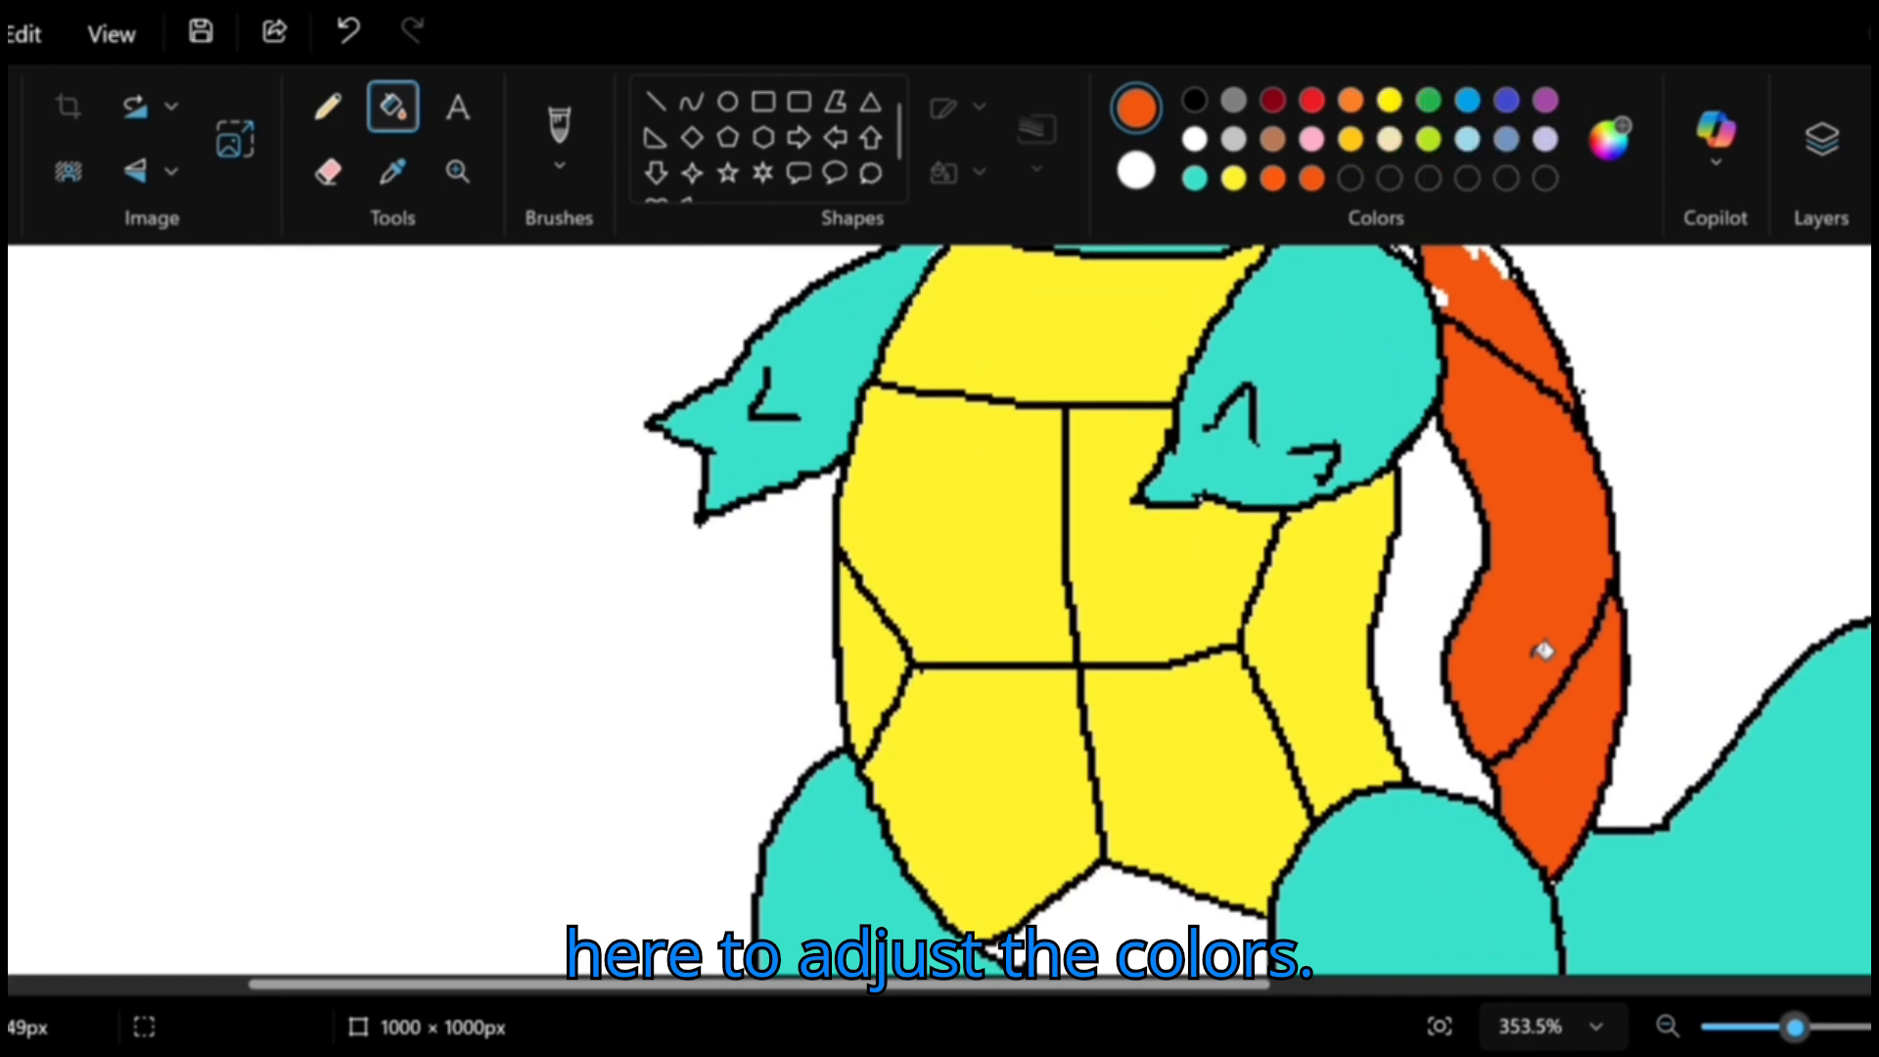
{"action": "scroll", "coordinate": [1641, 381], "scroll_direction": "up", "scroll_amount": 4}
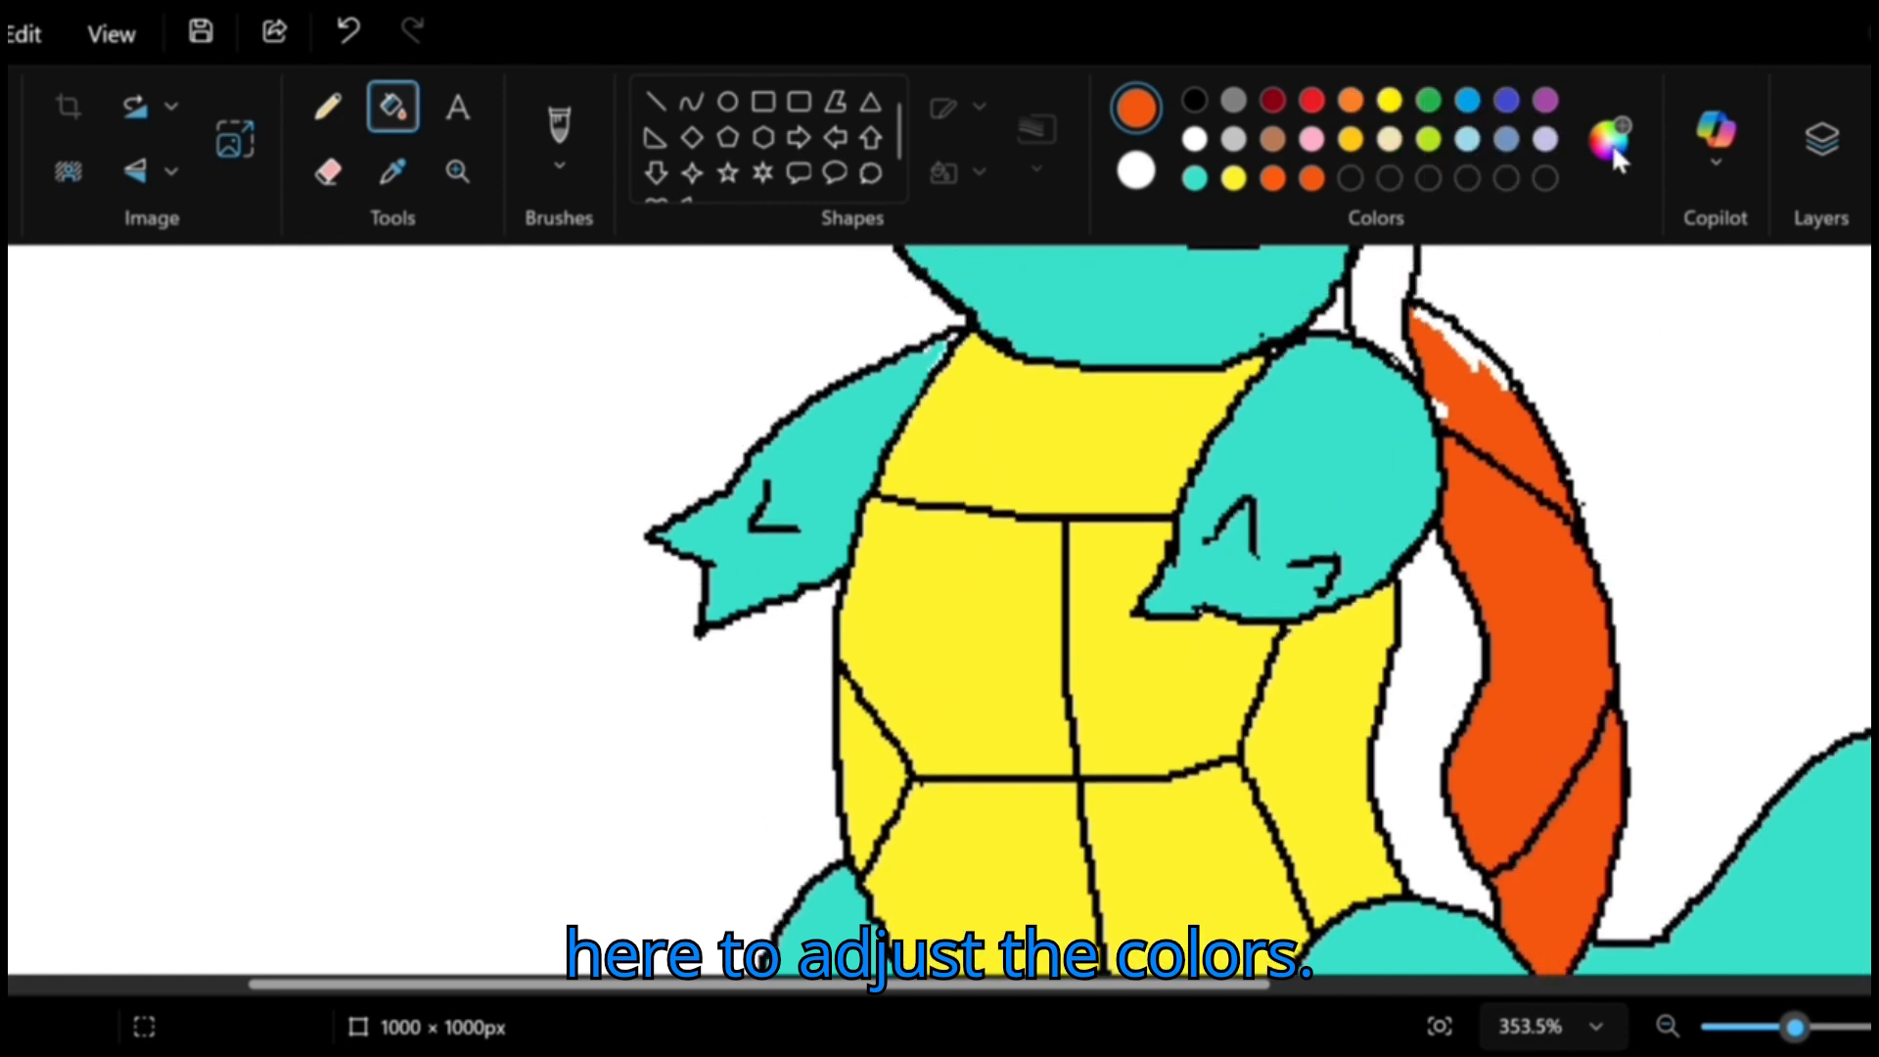
{"action": "left_click", "coordinate": [1473, 364]}
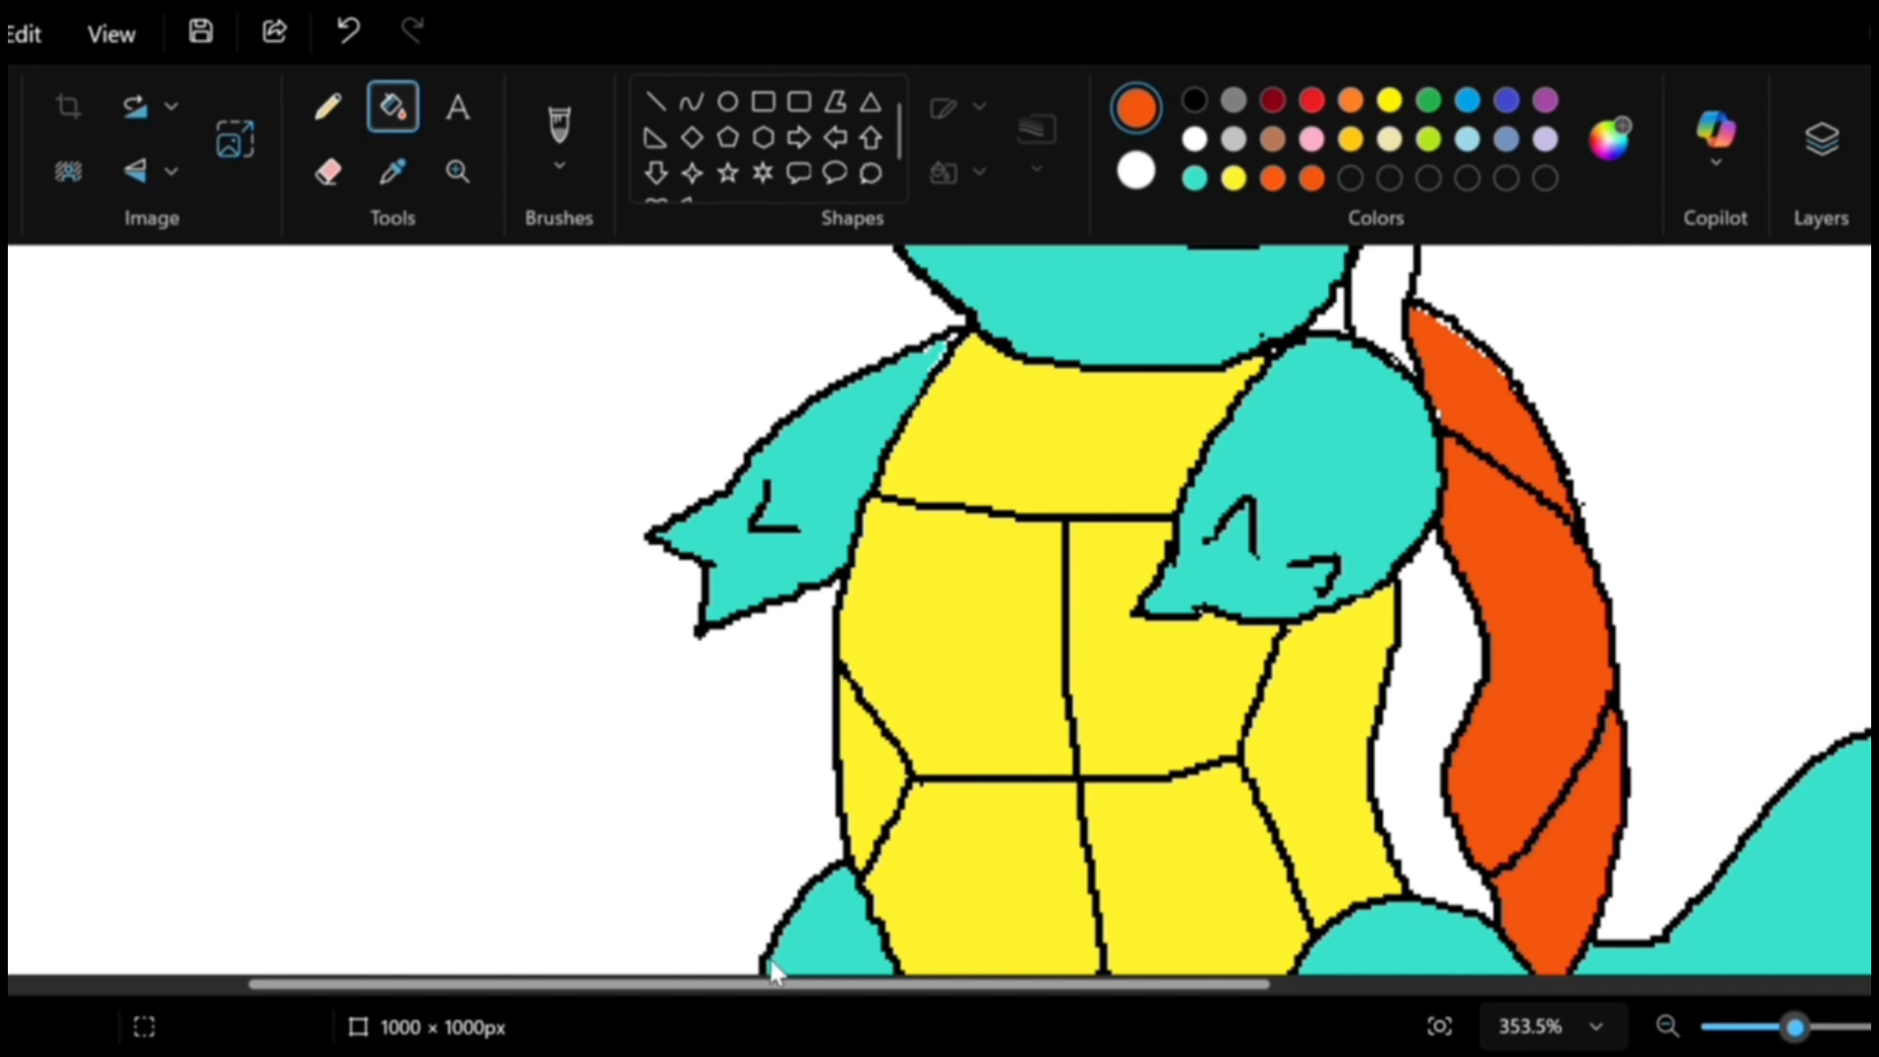
Refill the three shell sections with a darker custom orange.
{"action": "left_click", "coordinate": [1510, 608]}
{"action": "left_click", "coordinate": [1531, 441]}
{"action": "left_click", "coordinate": [1606, 838]}
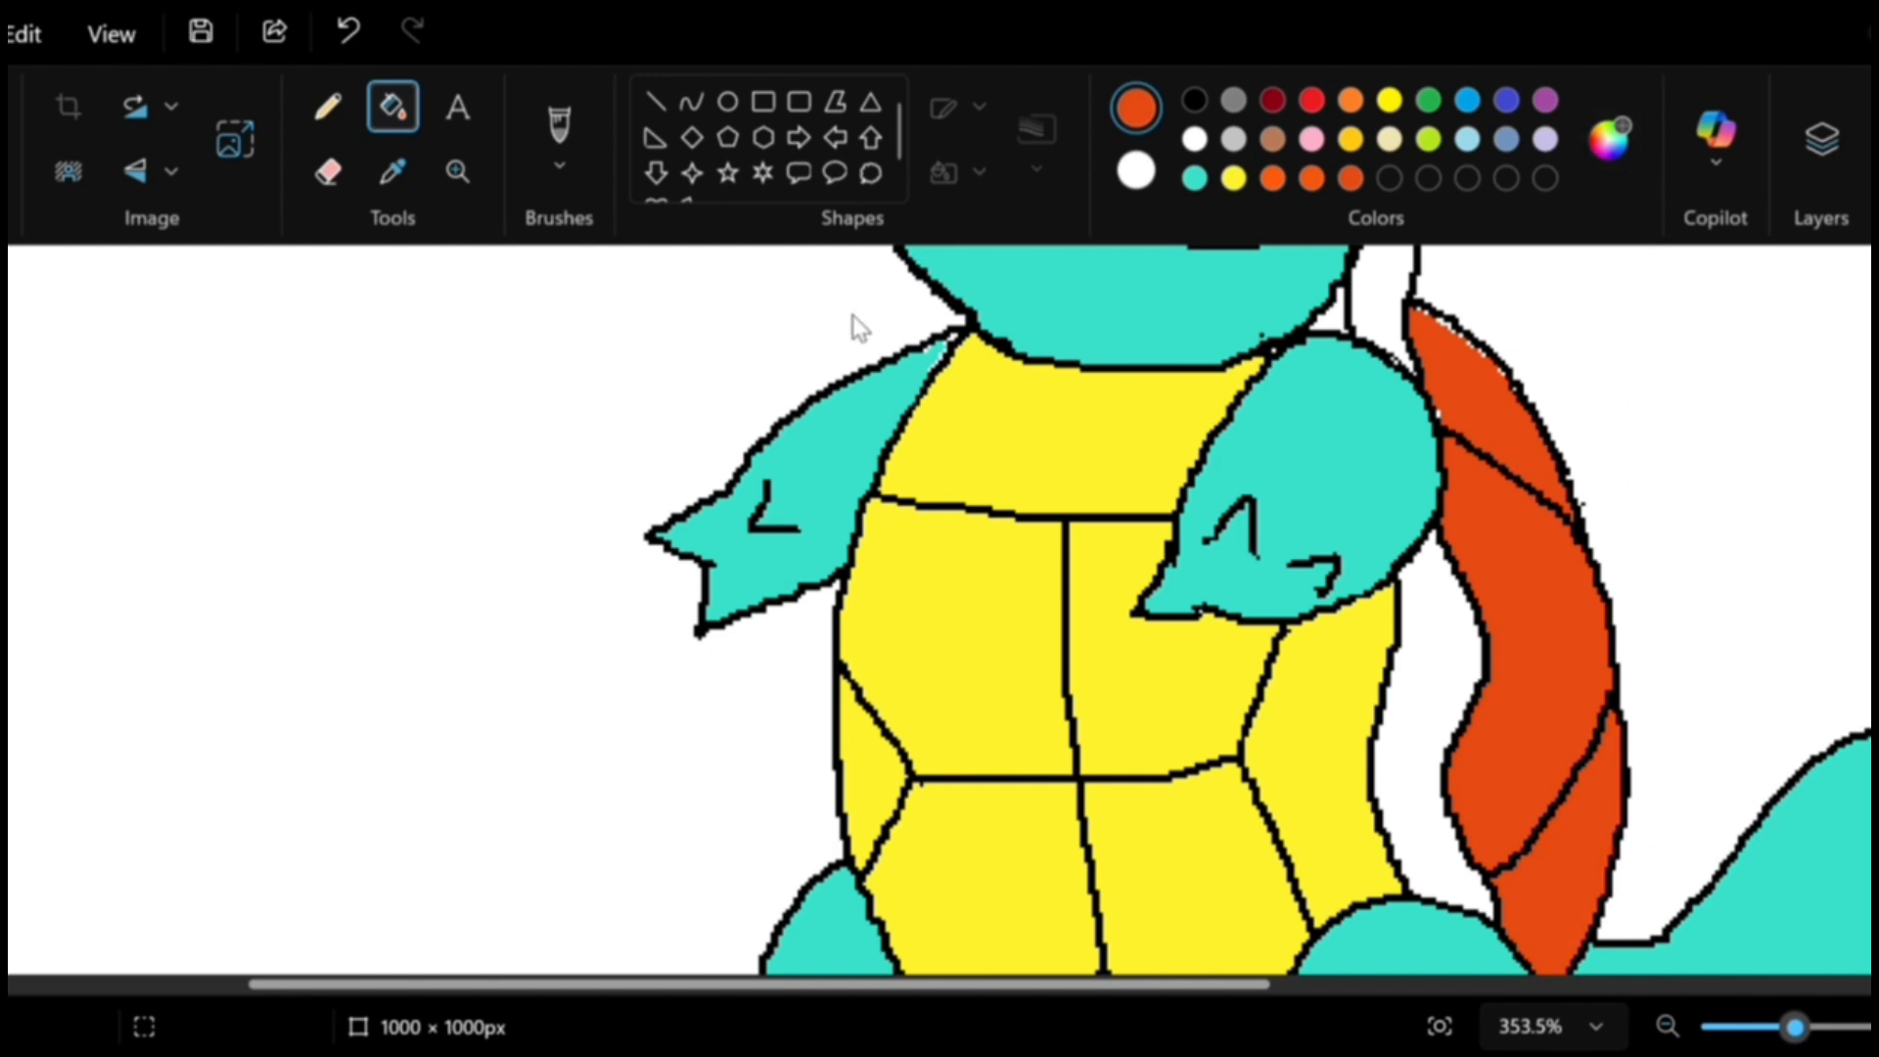
Recolour the three shell sections with a brighter custom red-orange.
{"action": "left_click", "coordinate": [824, 969]}
{"action": "left_click", "coordinate": [1566, 675]}
{"action": "left_click", "coordinate": [1532, 460]}
{"action": "left_click", "coordinate": [1582, 822]}
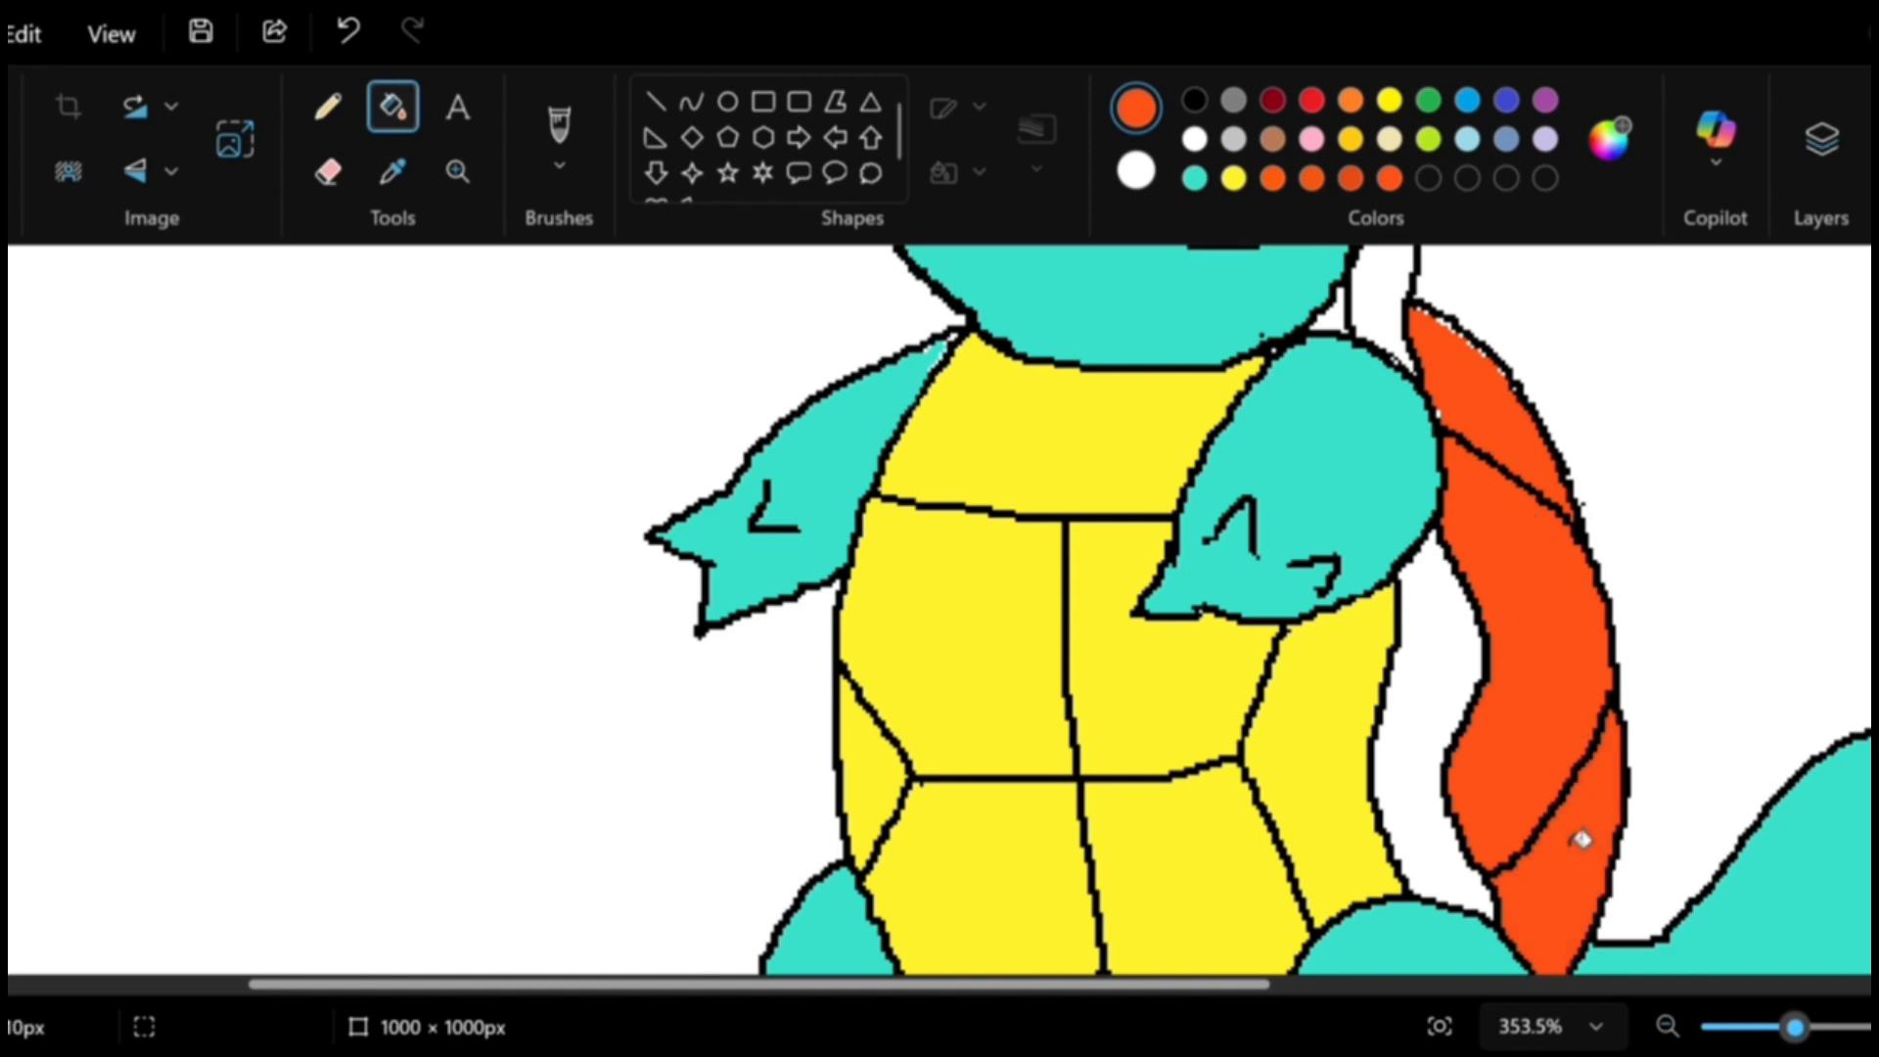
Fill the lowest belly plate between the legs with the custom yellow.
{"action": "scroll", "coordinate": [1578, 838], "scroll_direction": "down", "scroll_amount": 4}
{"action": "scroll", "coordinate": [1578, 839], "scroll_direction": "down", "scroll_amount": 2}
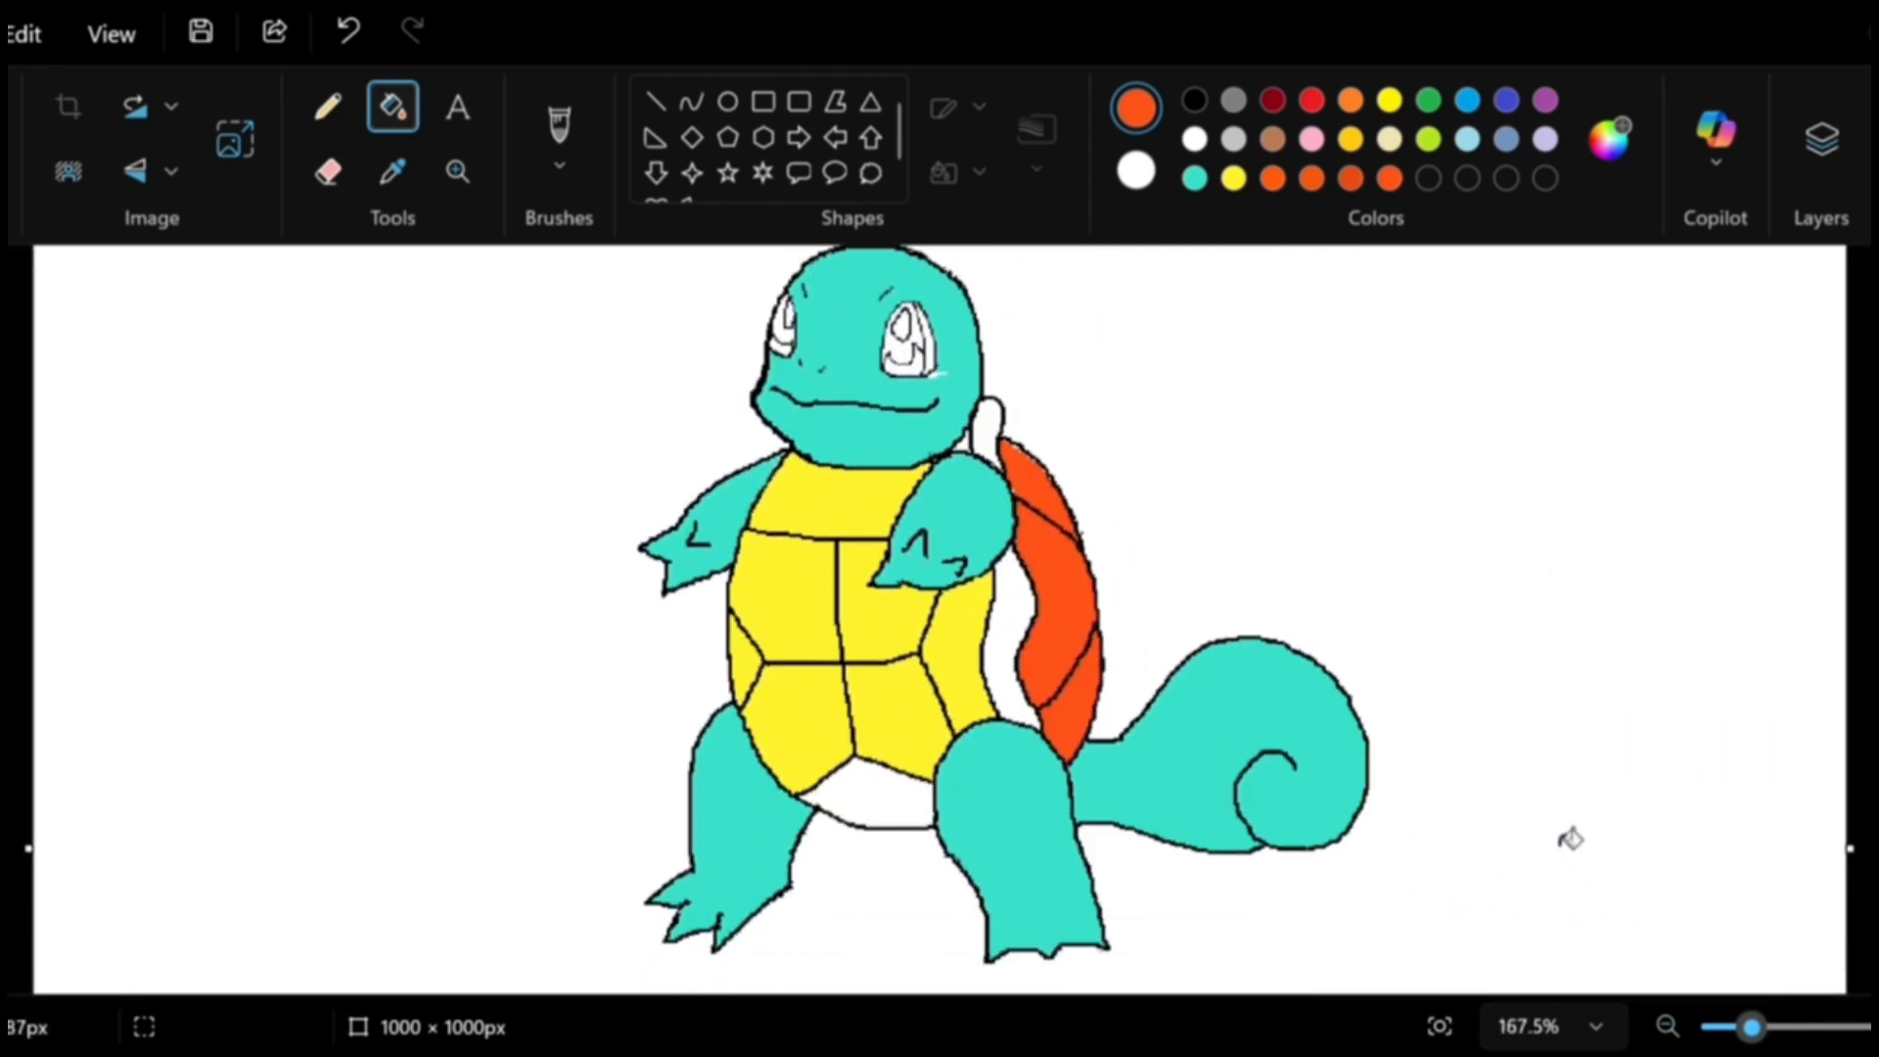
{"action": "left_click", "coordinate": [1234, 179]}
{"action": "left_click", "coordinate": [872, 789]}
Fill the stray white streak beside the right-hand eye with the head's turquoise.
{"action": "scroll", "coordinate": [839, 518], "scroll_direction": "up", "scroll_amount": 1}
{"action": "scroll", "coordinate": [881, 538], "scroll_direction": "down", "scroll_amount": 1}
{"action": "scroll", "coordinate": [891, 545], "scroll_direction": "up", "scroll_amount": 4}
{"action": "scroll", "coordinate": [1324, 564], "scroll_direction": "up", "scroll_amount": 4}
{"action": "left_click", "coordinate": [1200, 178]}
{"action": "left_click", "coordinate": [1757, 444]}
Fill the main pupil area of both eyes with black, keeping the highlights white.
{"action": "scroll", "coordinate": [1677, 431], "scroll_direction": "up", "scroll_amount": 2}
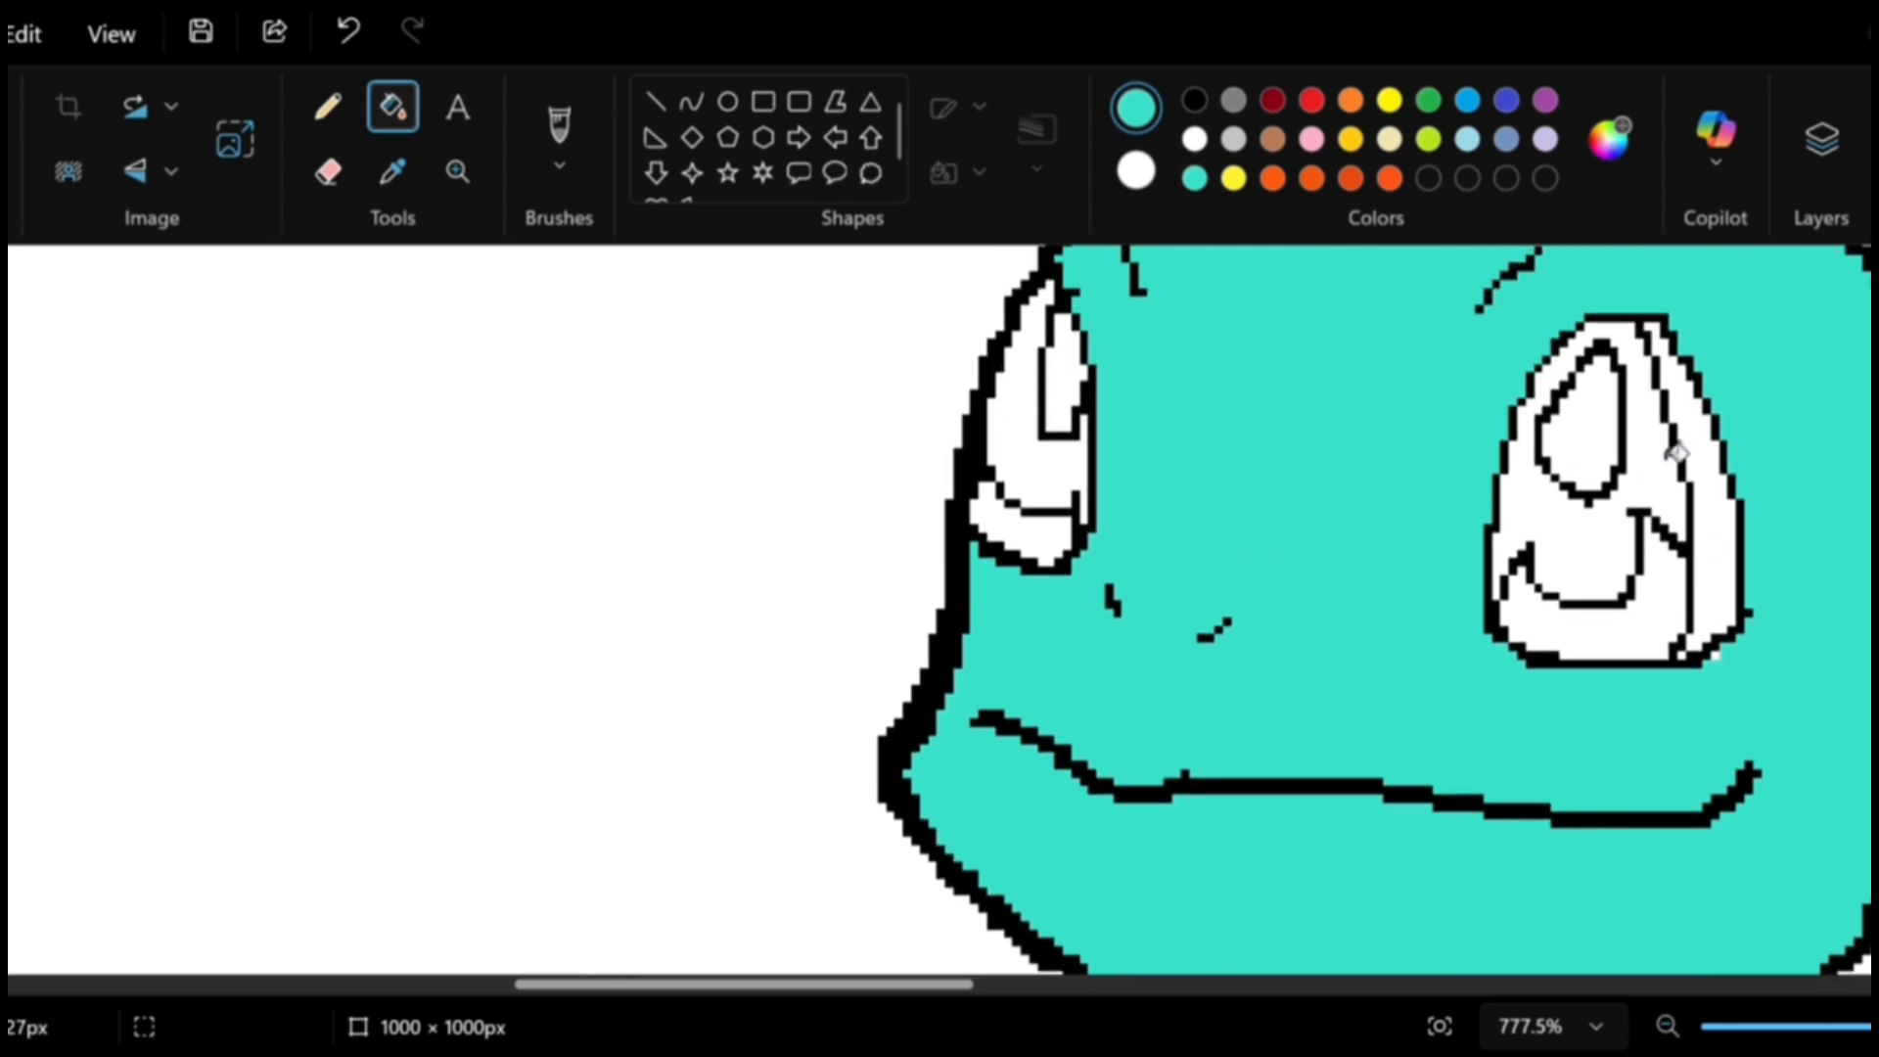
{"action": "left_click", "coordinate": [1194, 100]}
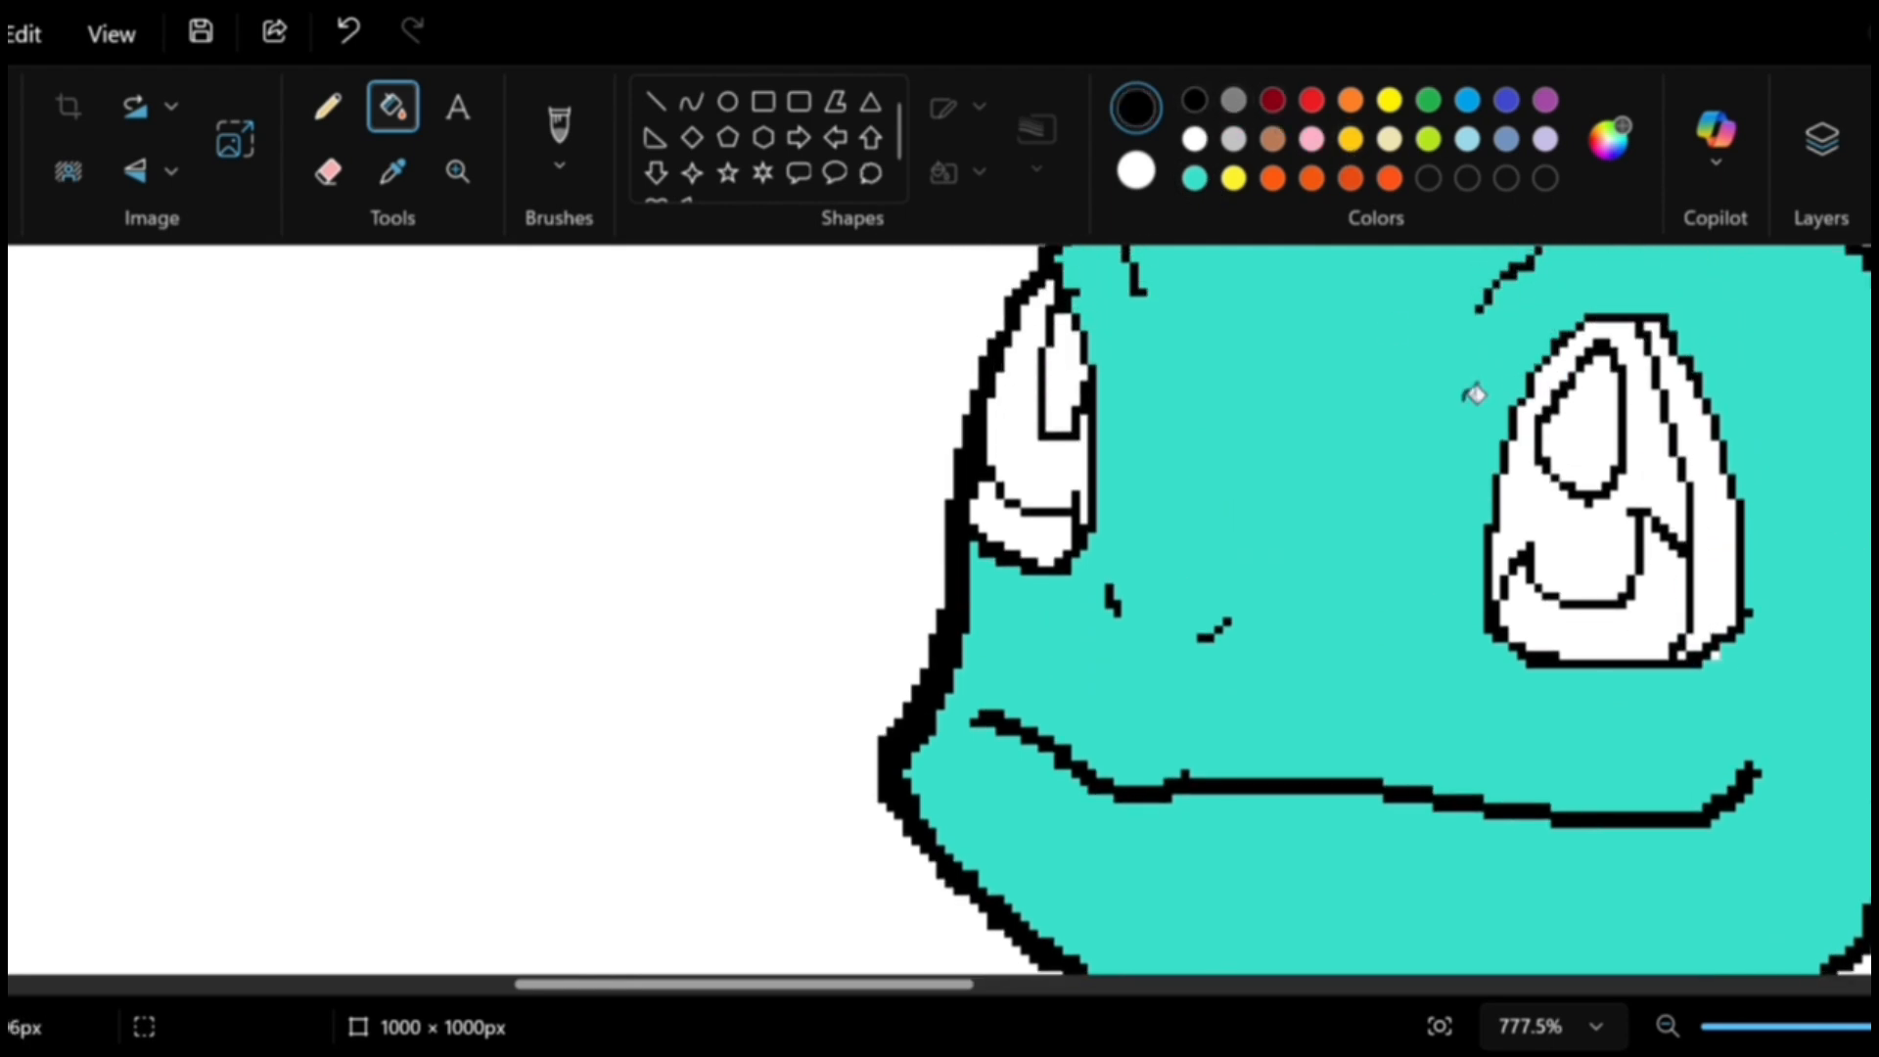
{"action": "left_click", "coordinate": [1578, 566]}
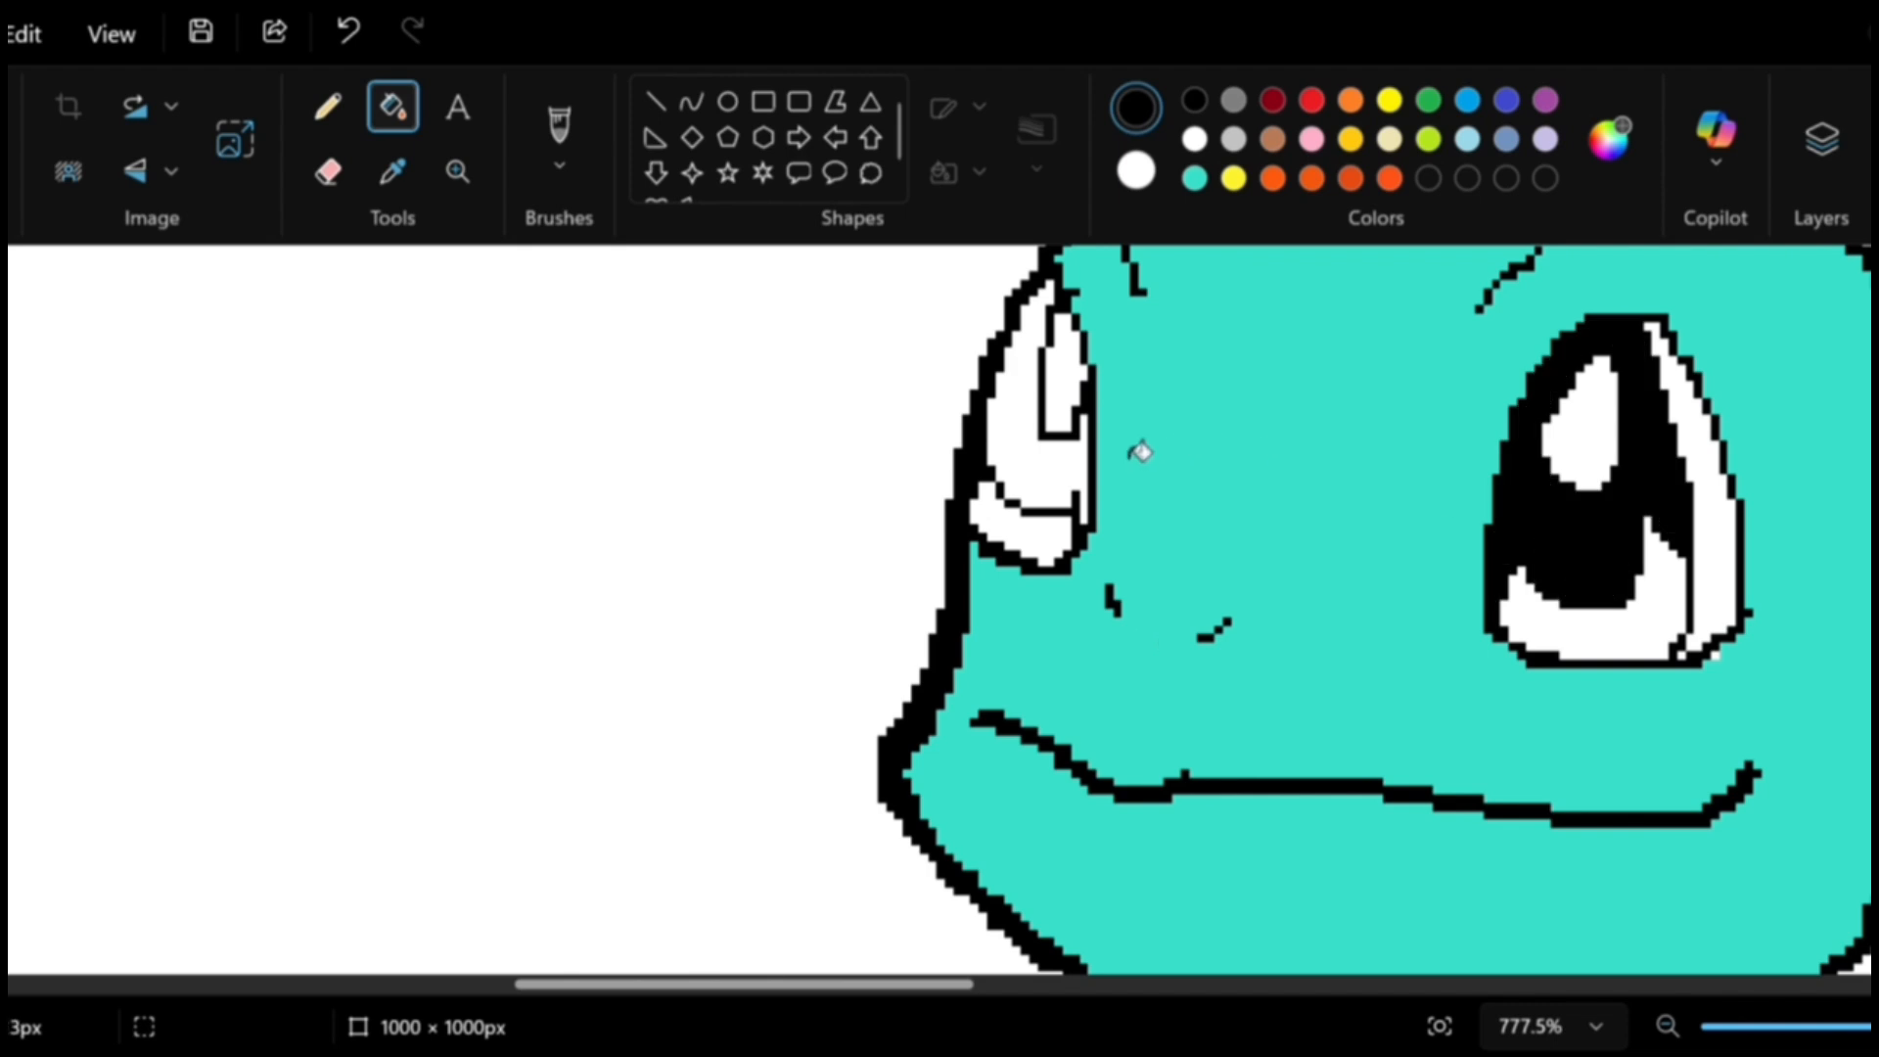
{"action": "left_click", "coordinate": [1050, 475]}
Fill the lower crescent of both eyes with red.
{"action": "left_click", "coordinate": [1311, 100]}
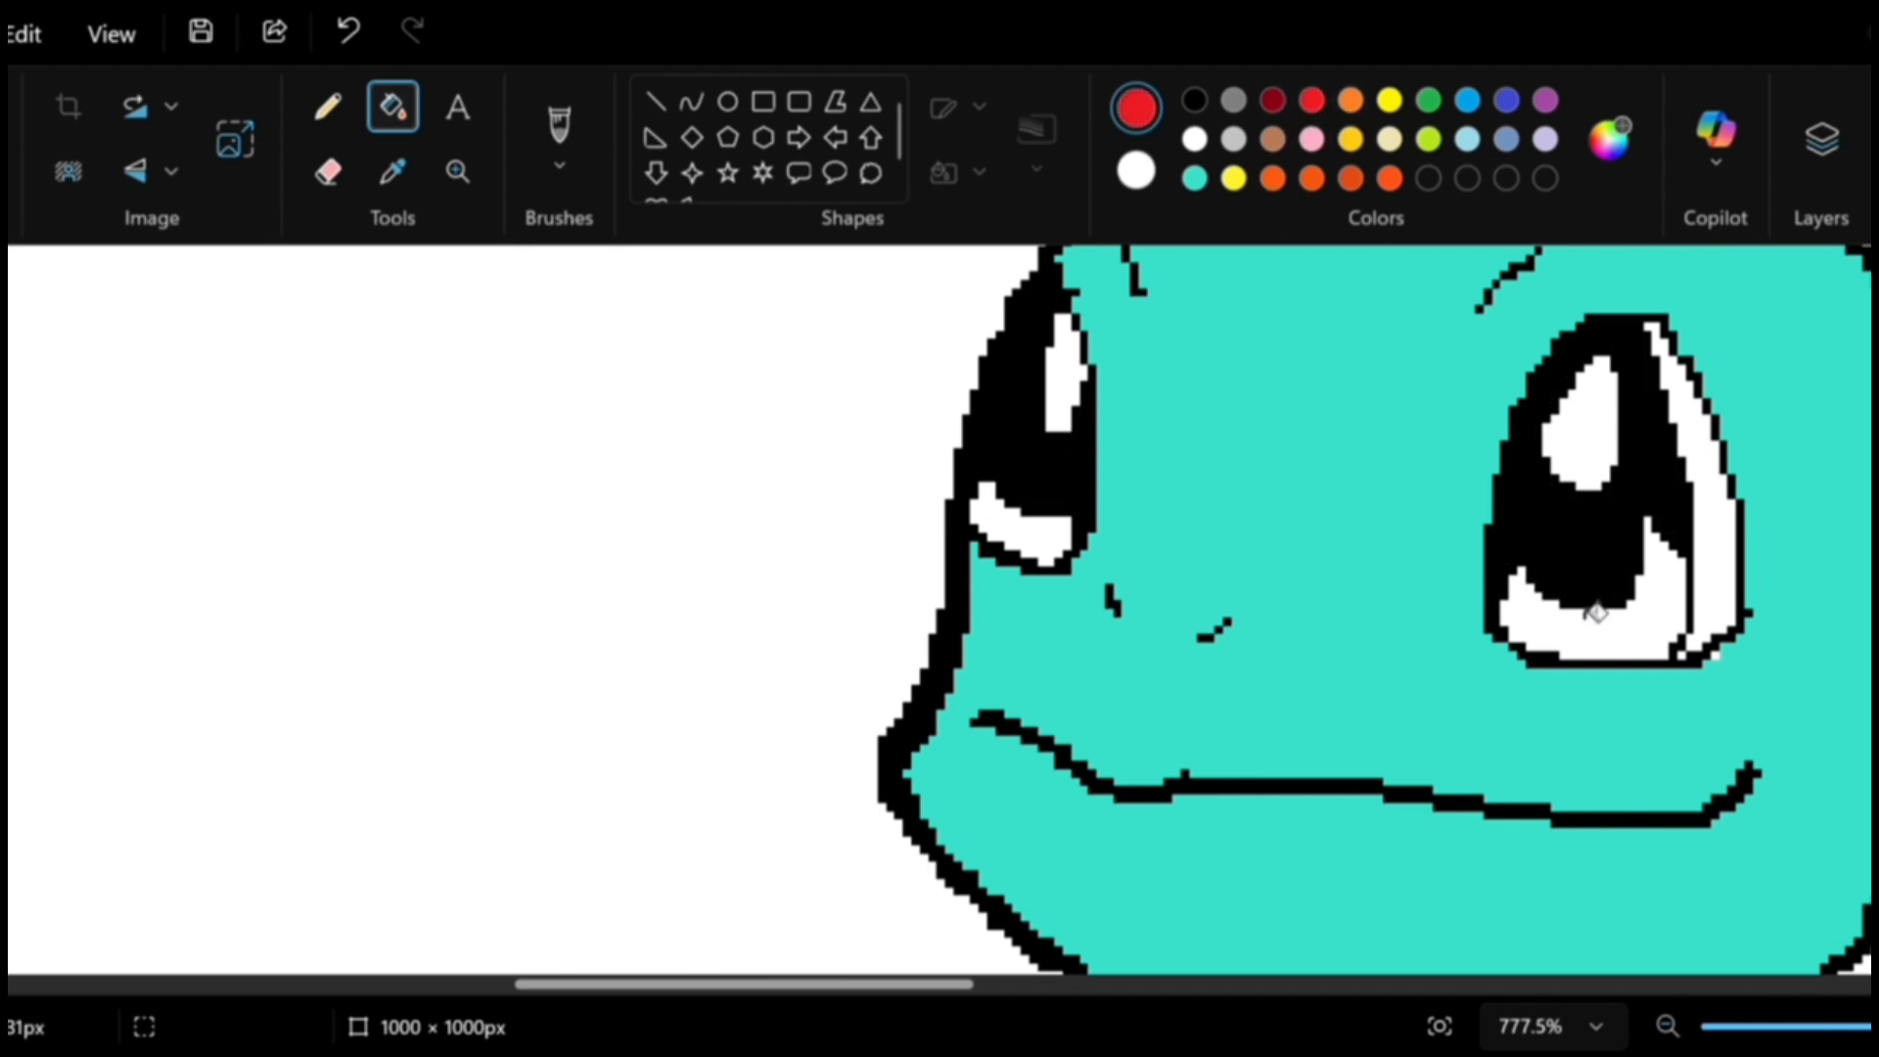
{"action": "left_click", "coordinate": [1595, 613]}
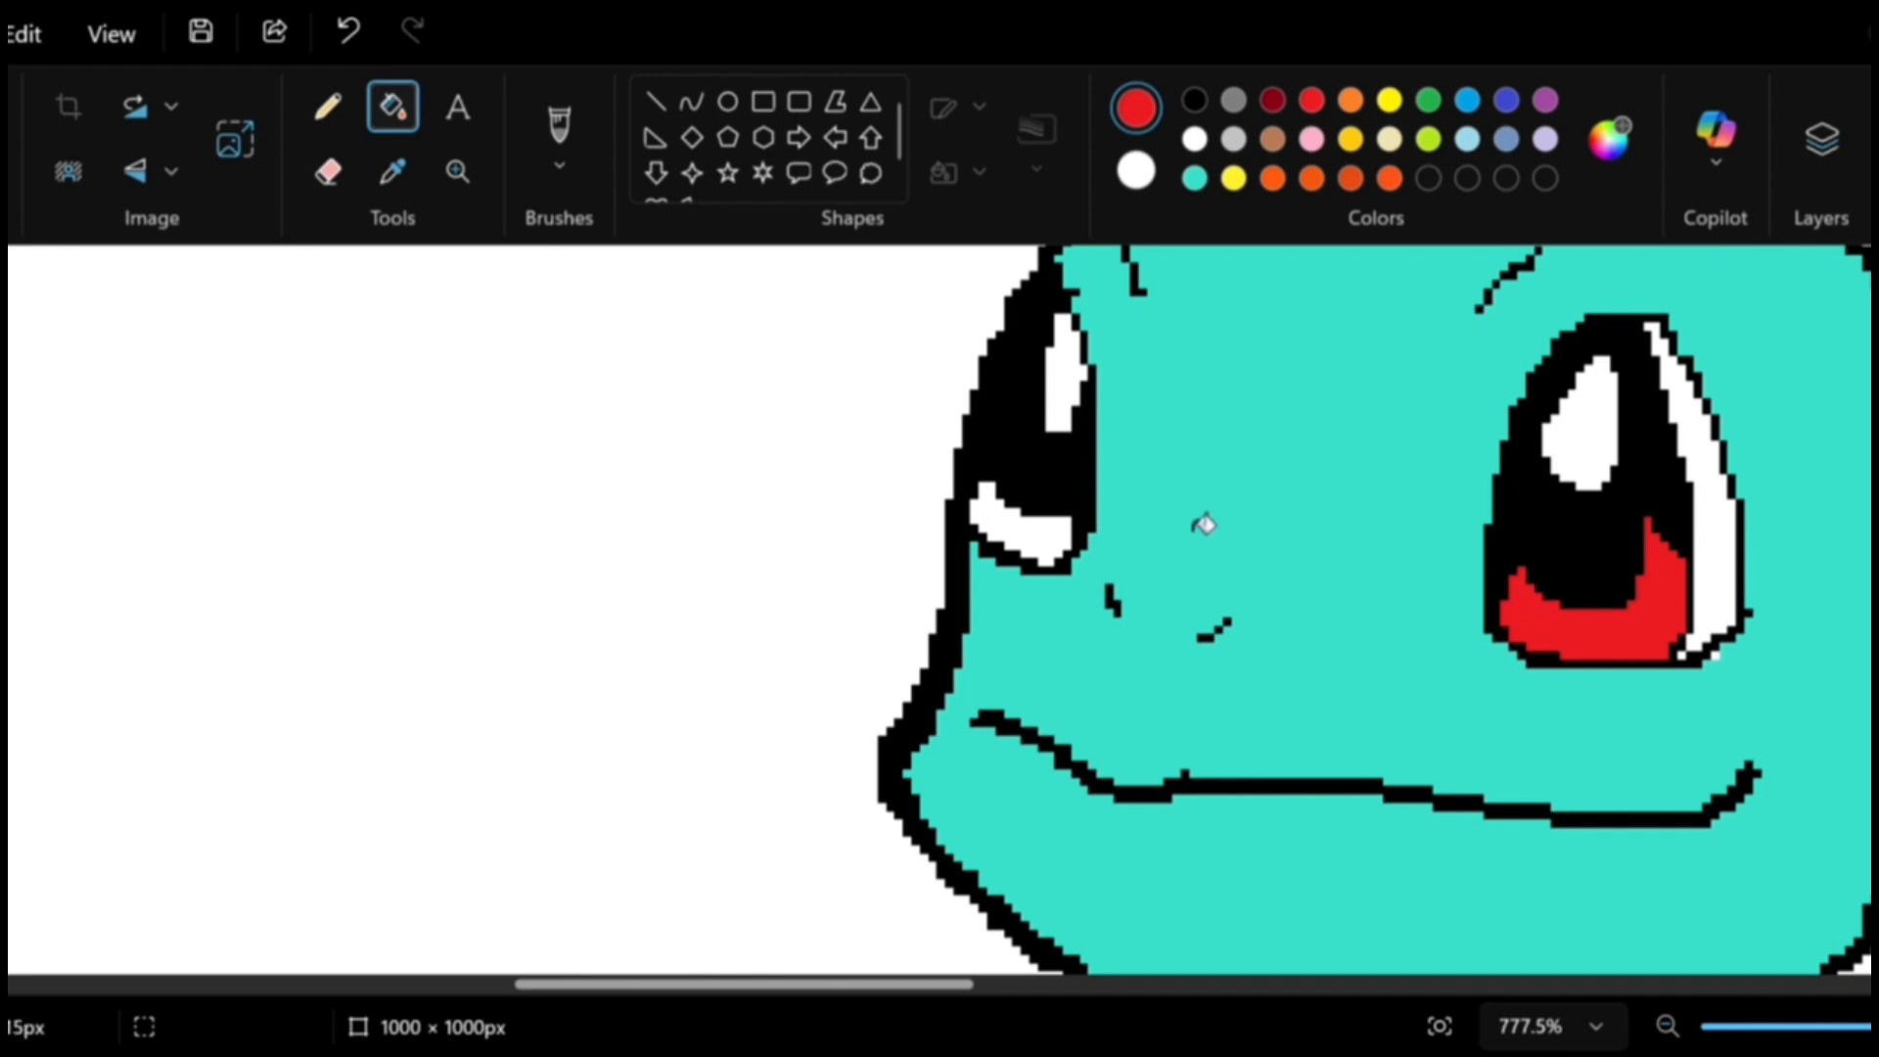
{"action": "left_click", "coordinate": [1062, 536]}
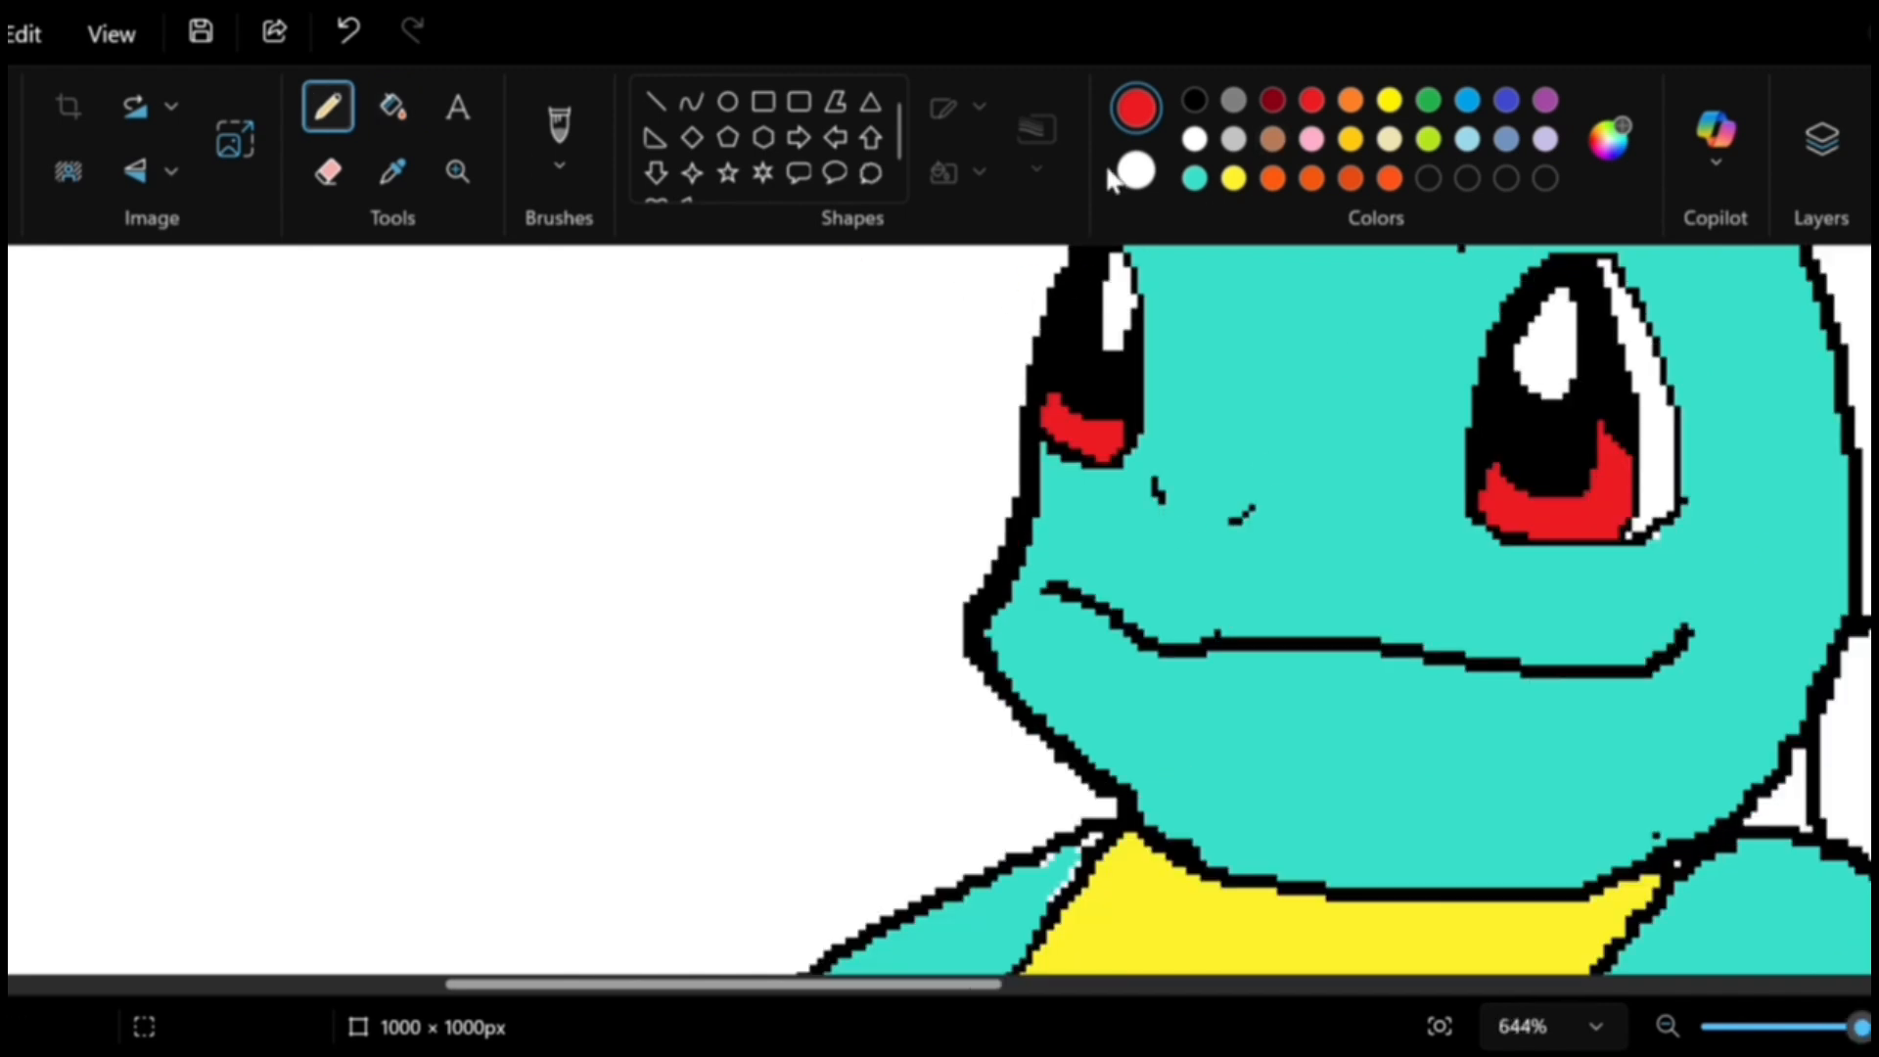
Draw a dark teal Pencil contour inside the head, from the left-hand jaw along the chin and up the right-hand side.
{"action": "left_click", "coordinate": [1192, 179]}
{"action": "left_click", "coordinate": [834, 918]}
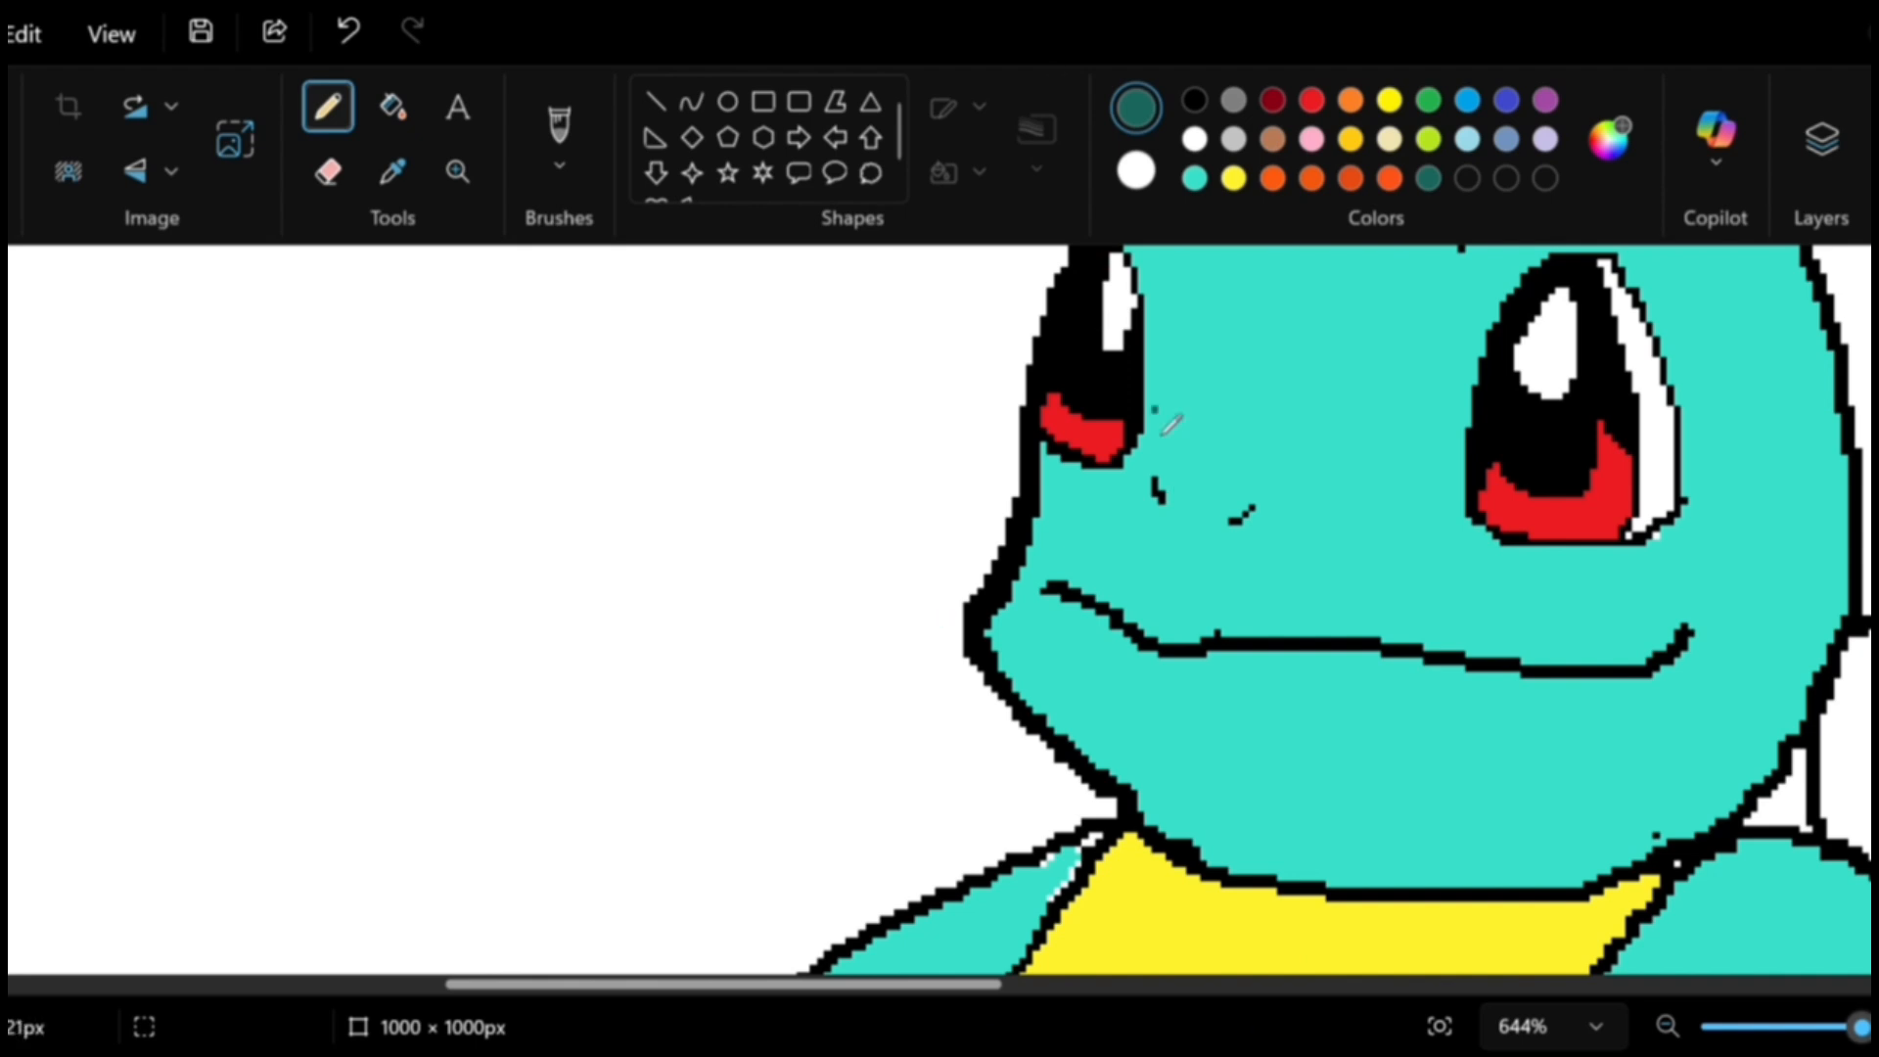
{"action": "mouse_move", "coordinate": [1077, 744]}
{"action": "left_mouse_down"}
{"action": "mouse_move", "coordinate": [1180, 783]}
{"action": "mouse_move", "coordinate": [1365, 798]}
{"action": "mouse_move", "coordinate": [1587, 758]}
{"action": "mouse_move", "coordinate": [1654, 722]}
{"action": "mouse_move", "coordinate": [1698, 690]}
{"action": "mouse_move", "coordinate": [1715, 641]}
{"action": "mouse_move", "coordinate": [1742, 387]}
{"action": "mouse_move", "coordinate": [1799, 285]}
{"action": "left_mouse_up"}
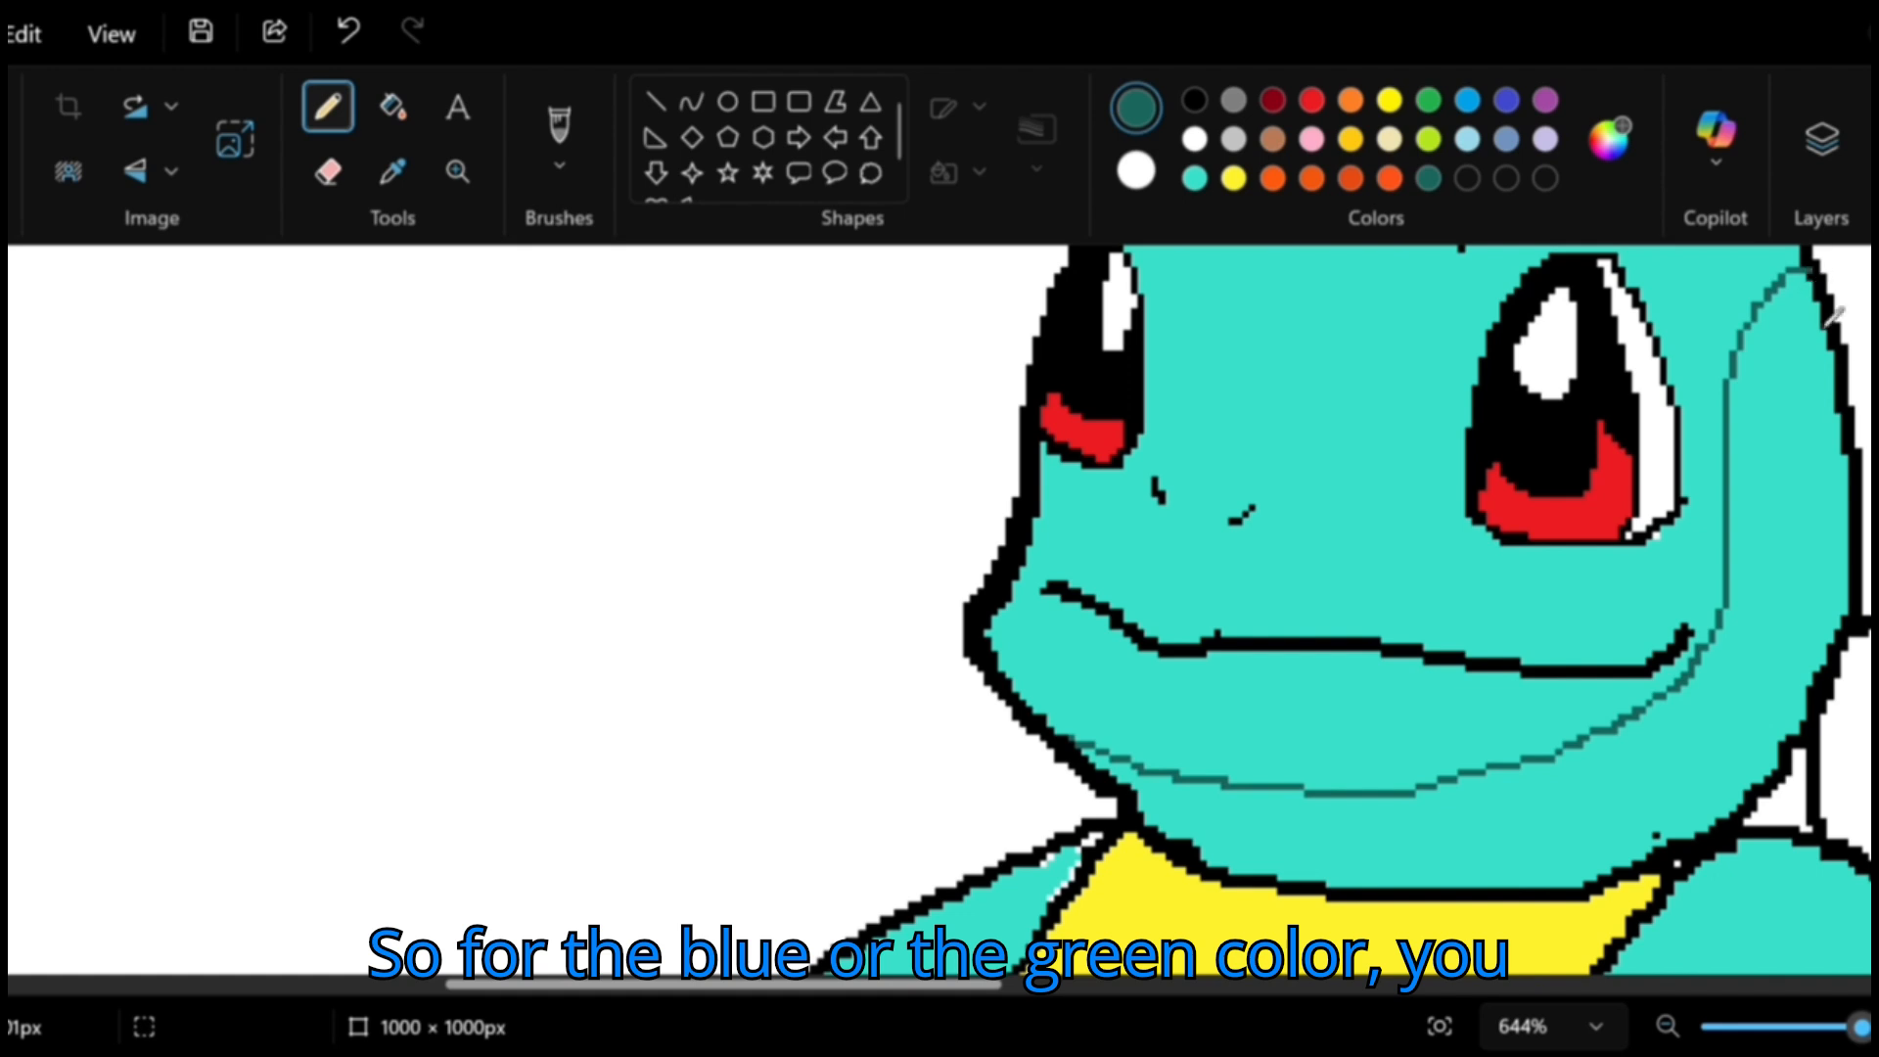
Fill the strip between the shading contour and the head's outer outline with dark teal.
{"action": "scroll", "coordinate": [1831, 333], "scroll_direction": "up", "scroll_amount": 3}
{"action": "left_click", "coordinate": [393, 106]}
{"action": "left_click", "coordinate": [1761, 748]}
{"action": "scroll", "coordinate": [1757, 744], "scroll_direction": "down", "scroll_amount": 5}
{"action": "scroll", "coordinate": [1596, 715], "scroll_direction": "down", "scroll_amount": 3}
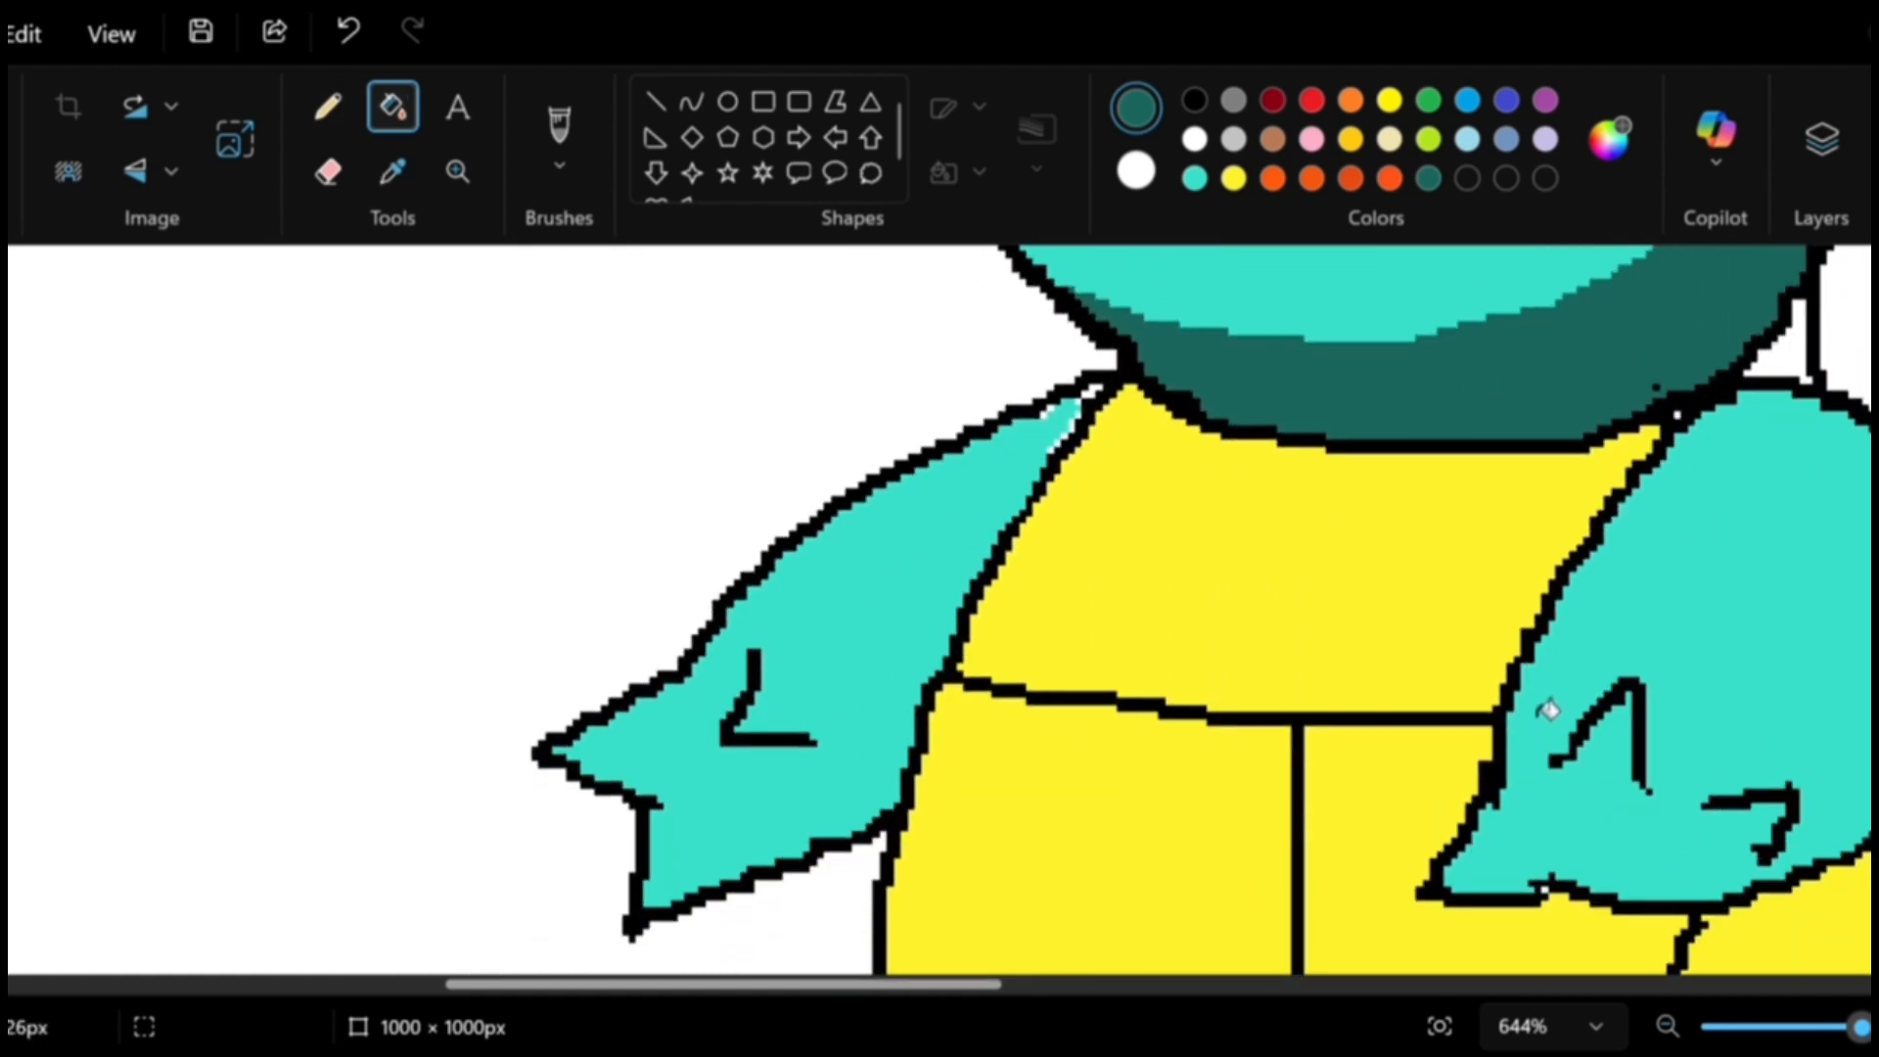
Draw a dark teal Pencil contour across the left-hand arm and fill the area below it with dark teal.
{"action": "scroll", "coordinate": [1549, 712], "scroll_direction": "down", "scroll_amount": 2}
{"action": "left_click", "coordinate": [328, 105]}
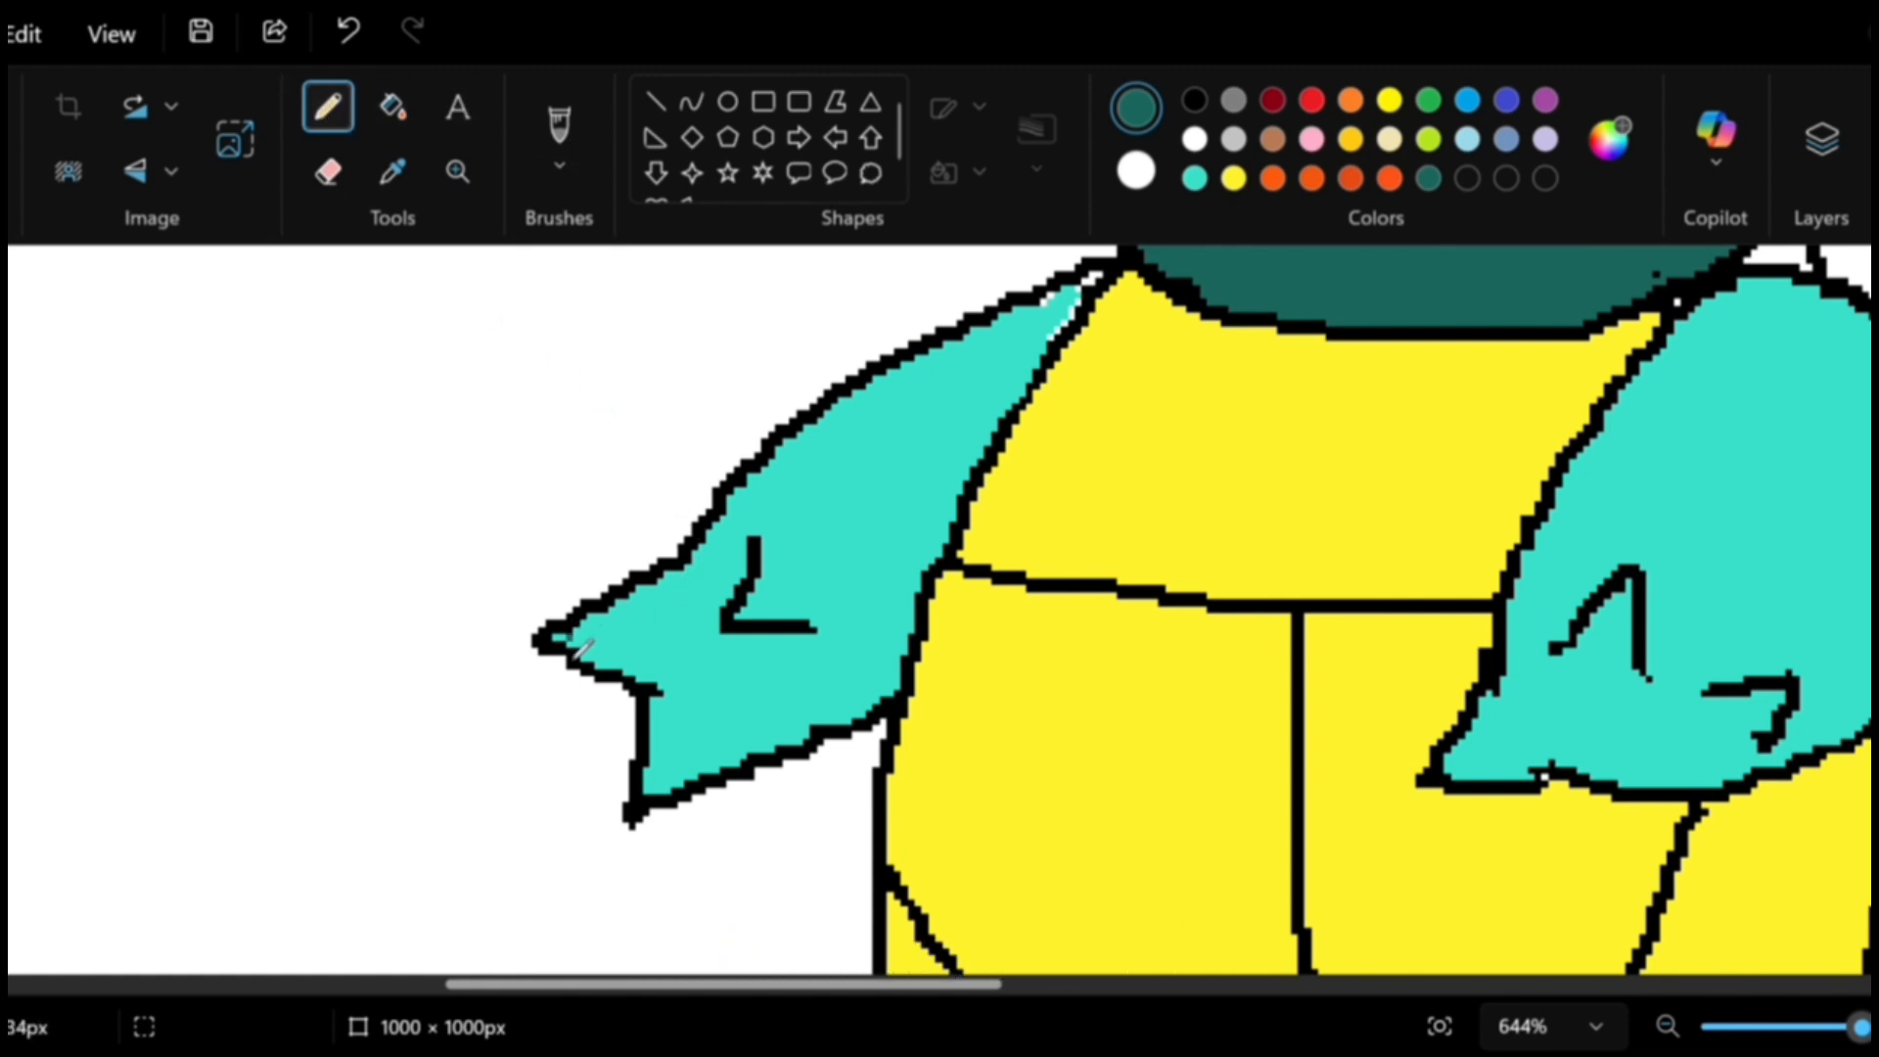
{"action": "left_click_drag", "start_coordinate": [574, 636], "coordinate": [648, 644]}
{"action": "mouse_move", "coordinate": [757, 622]}
{"action": "left_mouse_down"}
{"action": "mouse_move", "coordinate": [817, 582]}
{"action": "mouse_move", "coordinate": [853, 495]}
{"action": "mouse_move", "coordinate": [1038, 389]}
{"action": "left_mouse_up"}
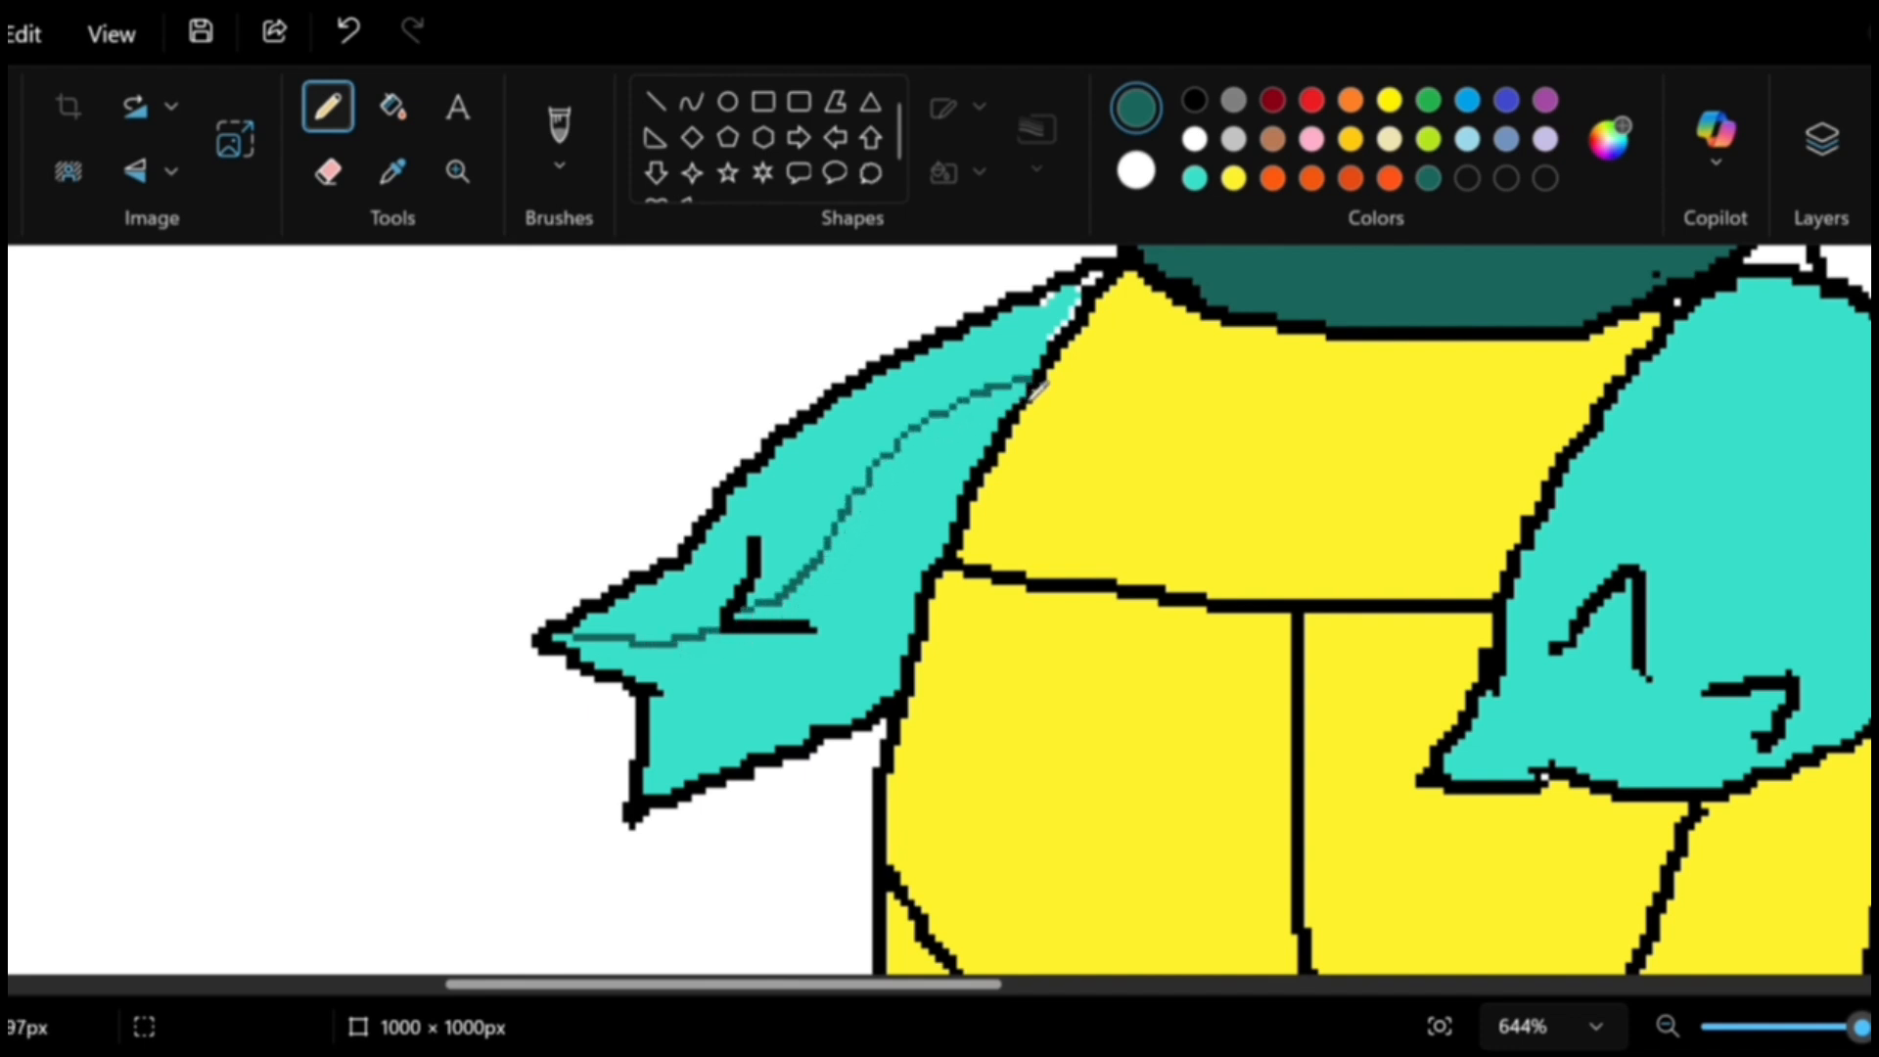
{"action": "left_click", "coordinate": [393, 106]}
{"action": "left_click", "coordinate": [881, 663]}
Sample the arm's light turquoise and cover the white gap at the left-hand shoulder with it.
{"action": "left_click", "coordinate": [329, 108]}
{"action": "left_click", "coordinate": [393, 172]}
{"action": "left_click", "coordinate": [876, 418]}
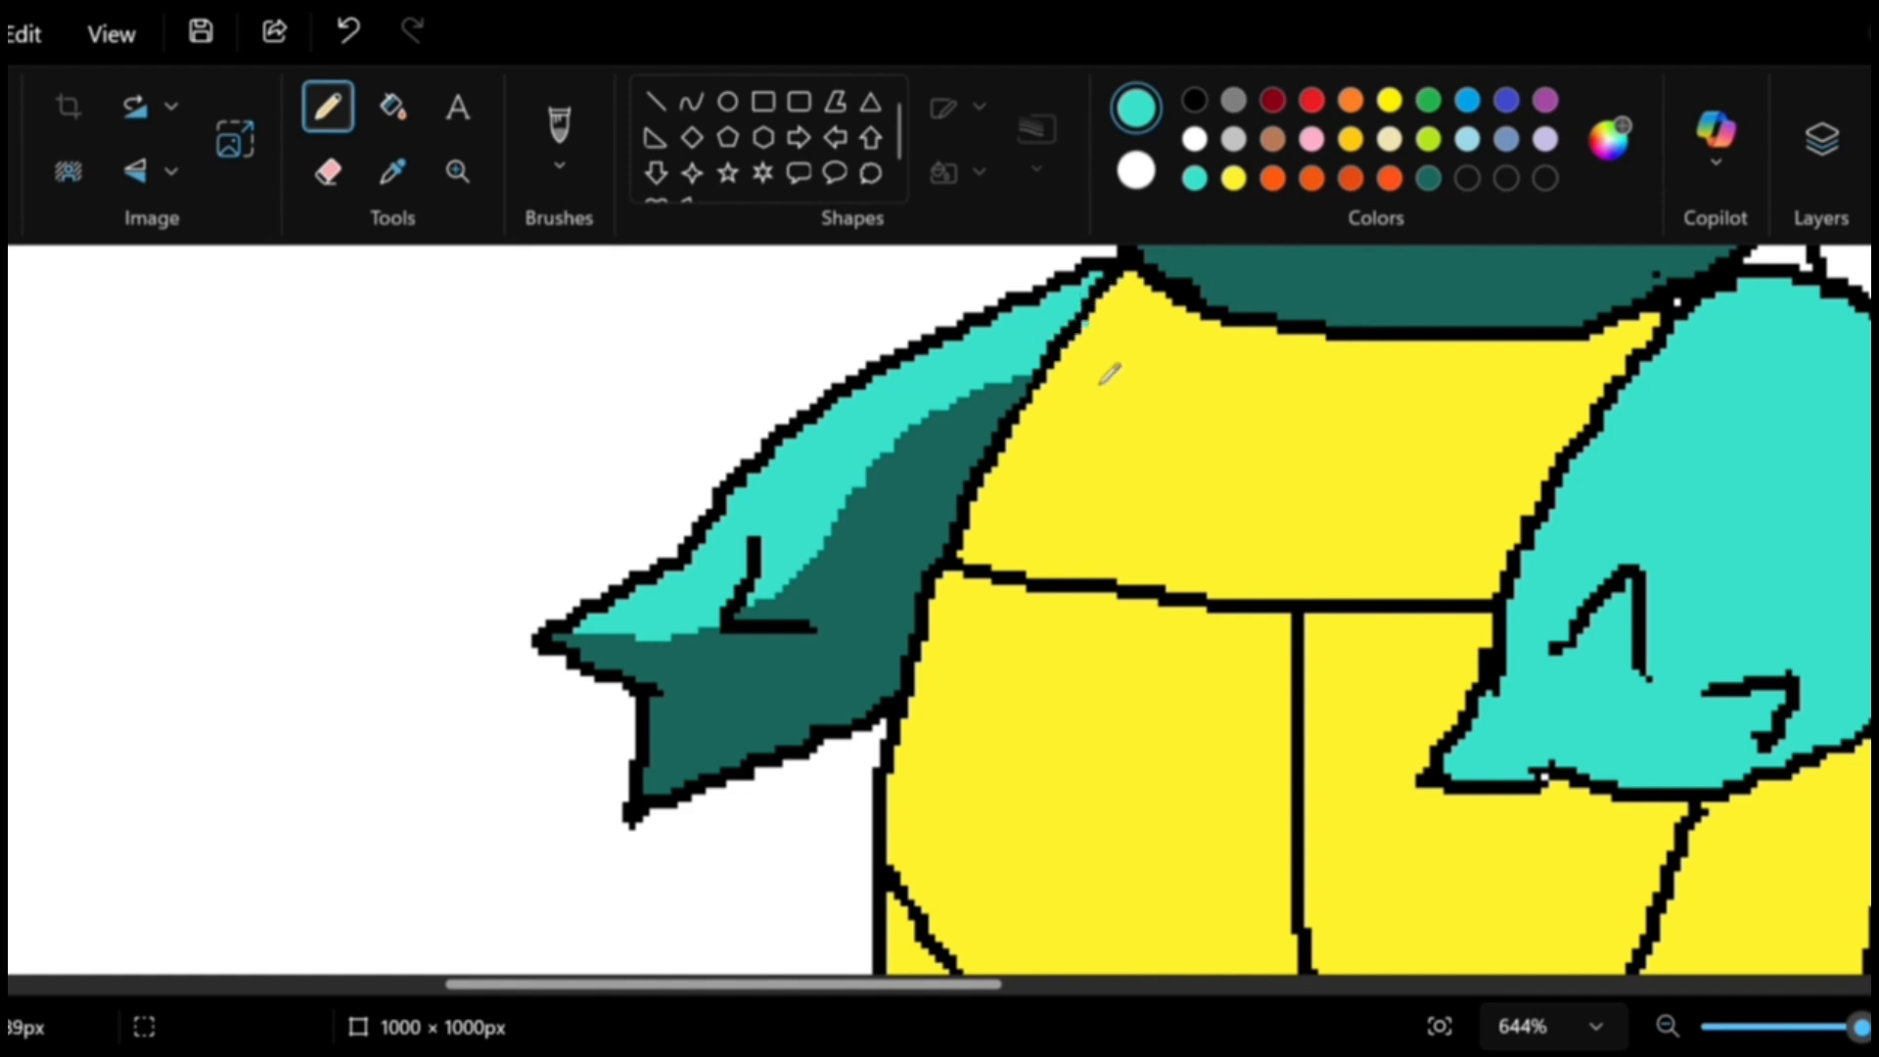
Draw a dark teal Pencil contour down the left-hand leg and fill the leg's inner and lower area with dark teal.
{"action": "scroll", "coordinate": [1121, 401], "scroll_direction": "down", "scroll_amount": 10}
{"action": "left_click", "coordinate": [392, 173]}
{"action": "left_click", "coordinate": [341, 110]}
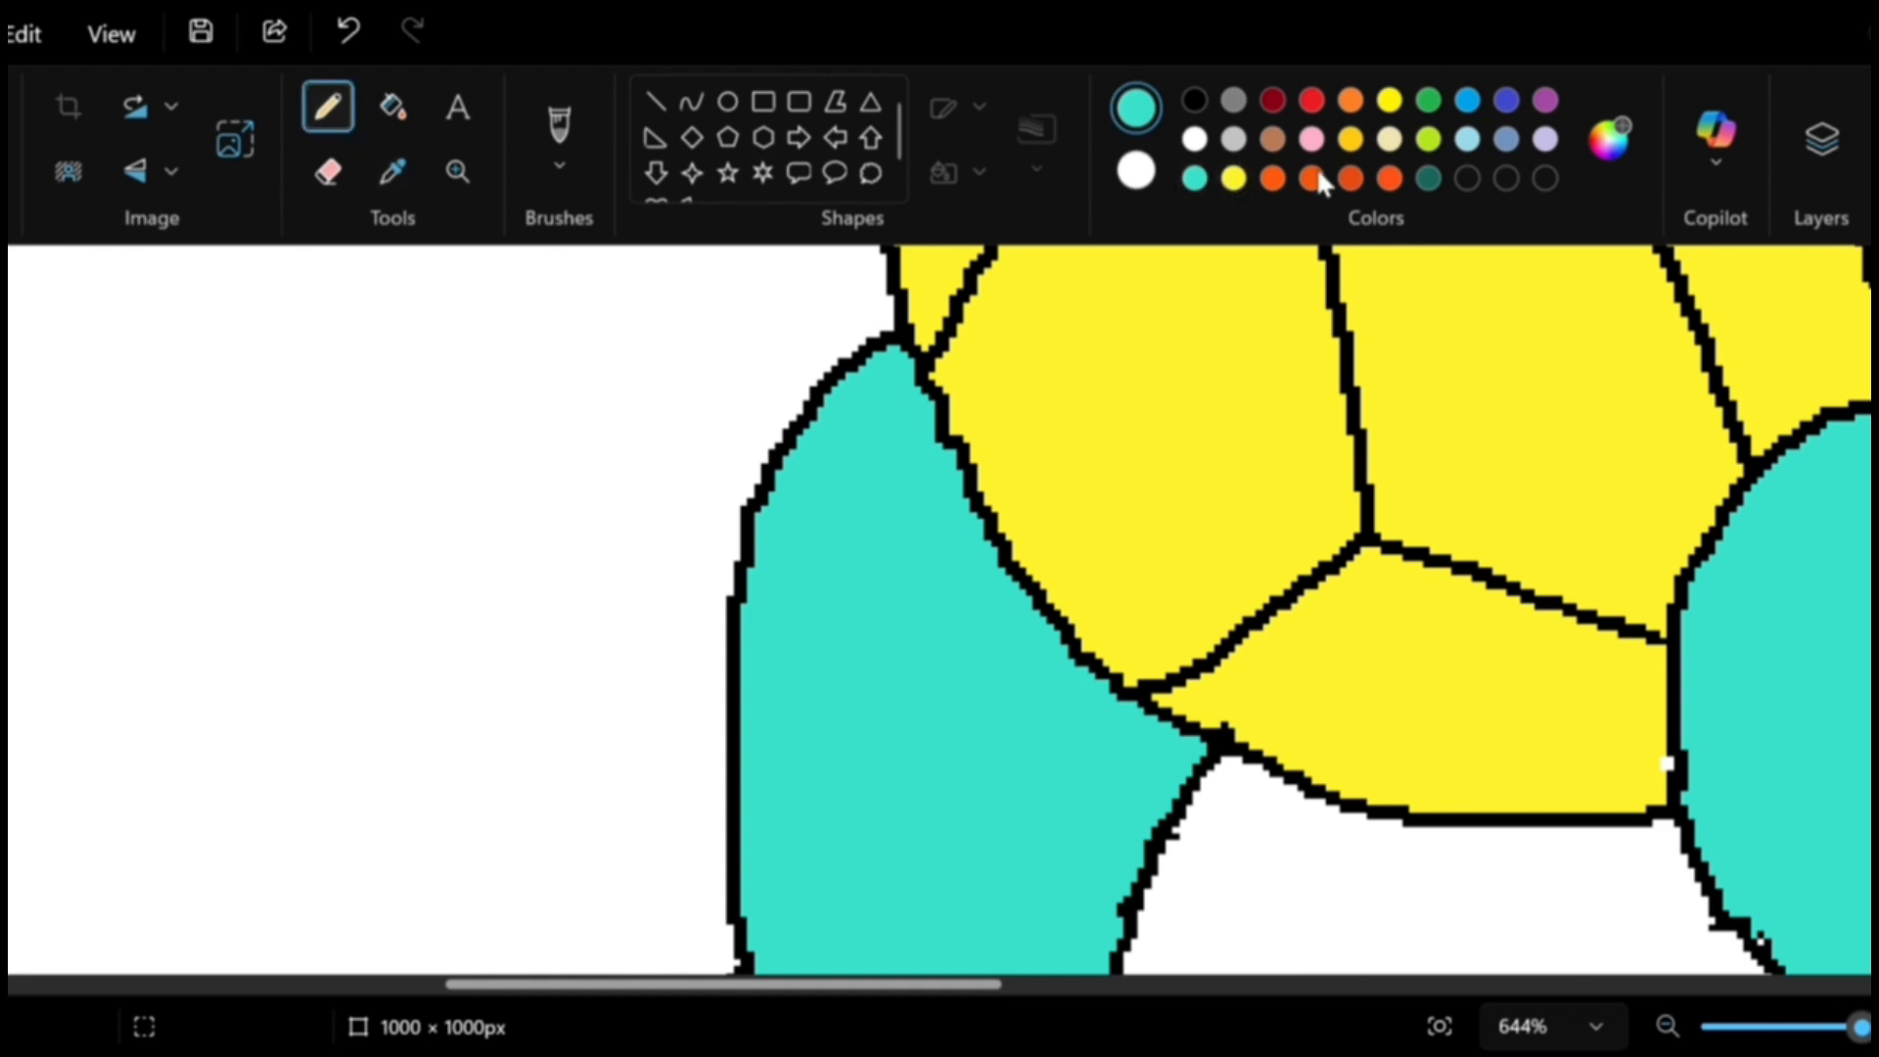
{"action": "left_click", "coordinate": [1429, 178]}
{"action": "scroll", "coordinate": [842, 461], "scroll_direction": "down", "scroll_amount": 3}
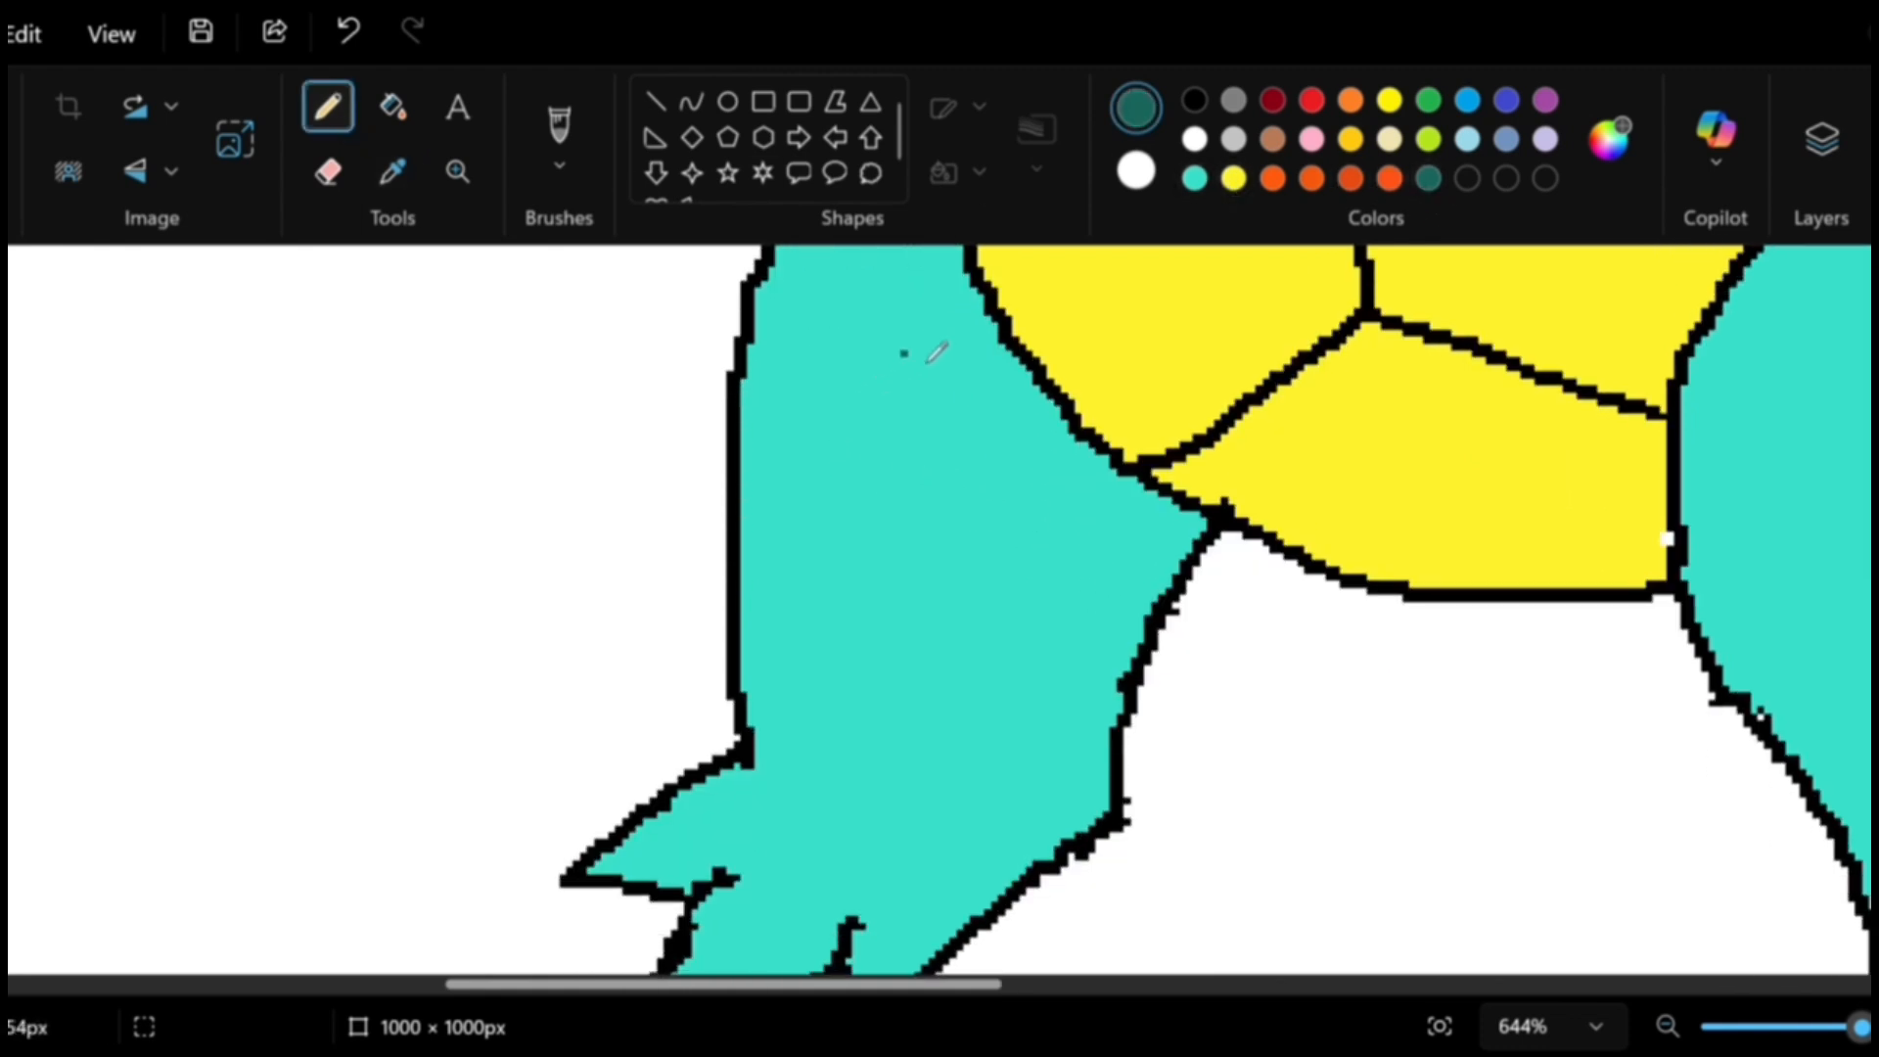
{"action": "mouse_move", "coordinate": [982, 308]}
{"action": "left_mouse_down"}
{"action": "mouse_move", "coordinate": [916, 513]}
{"action": "mouse_move", "coordinate": [881, 556]}
{"action": "mouse_move", "coordinate": [799, 565]}
{"action": "left_mouse_up"}
{"action": "key", "text": "ctrl+z"}
{"action": "mouse_move", "coordinate": [979, 312]}
{"action": "left_mouse_down"}
{"action": "mouse_move", "coordinate": [905, 426]}
{"action": "mouse_move", "coordinate": [855, 613]}
{"action": "mouse_move", "coordinate": [802, 648]}
{"action": "mouse_move", "coordinate": [748, 638]}
{"action": "left_mouse_up"}
{"action": "left_click", "coordinate": [392, 106]}
{"action": "left_click", "coordinate": [944, 572]}
Outline a rounded highlight on the right-hand leg's thigh with the dark teal Pencil and fill the rest of the leg with dark teal.
{"action": "scroll", "coordinate": [1019, 566], "scroll_direction": "down", "scroll_amount": 1}
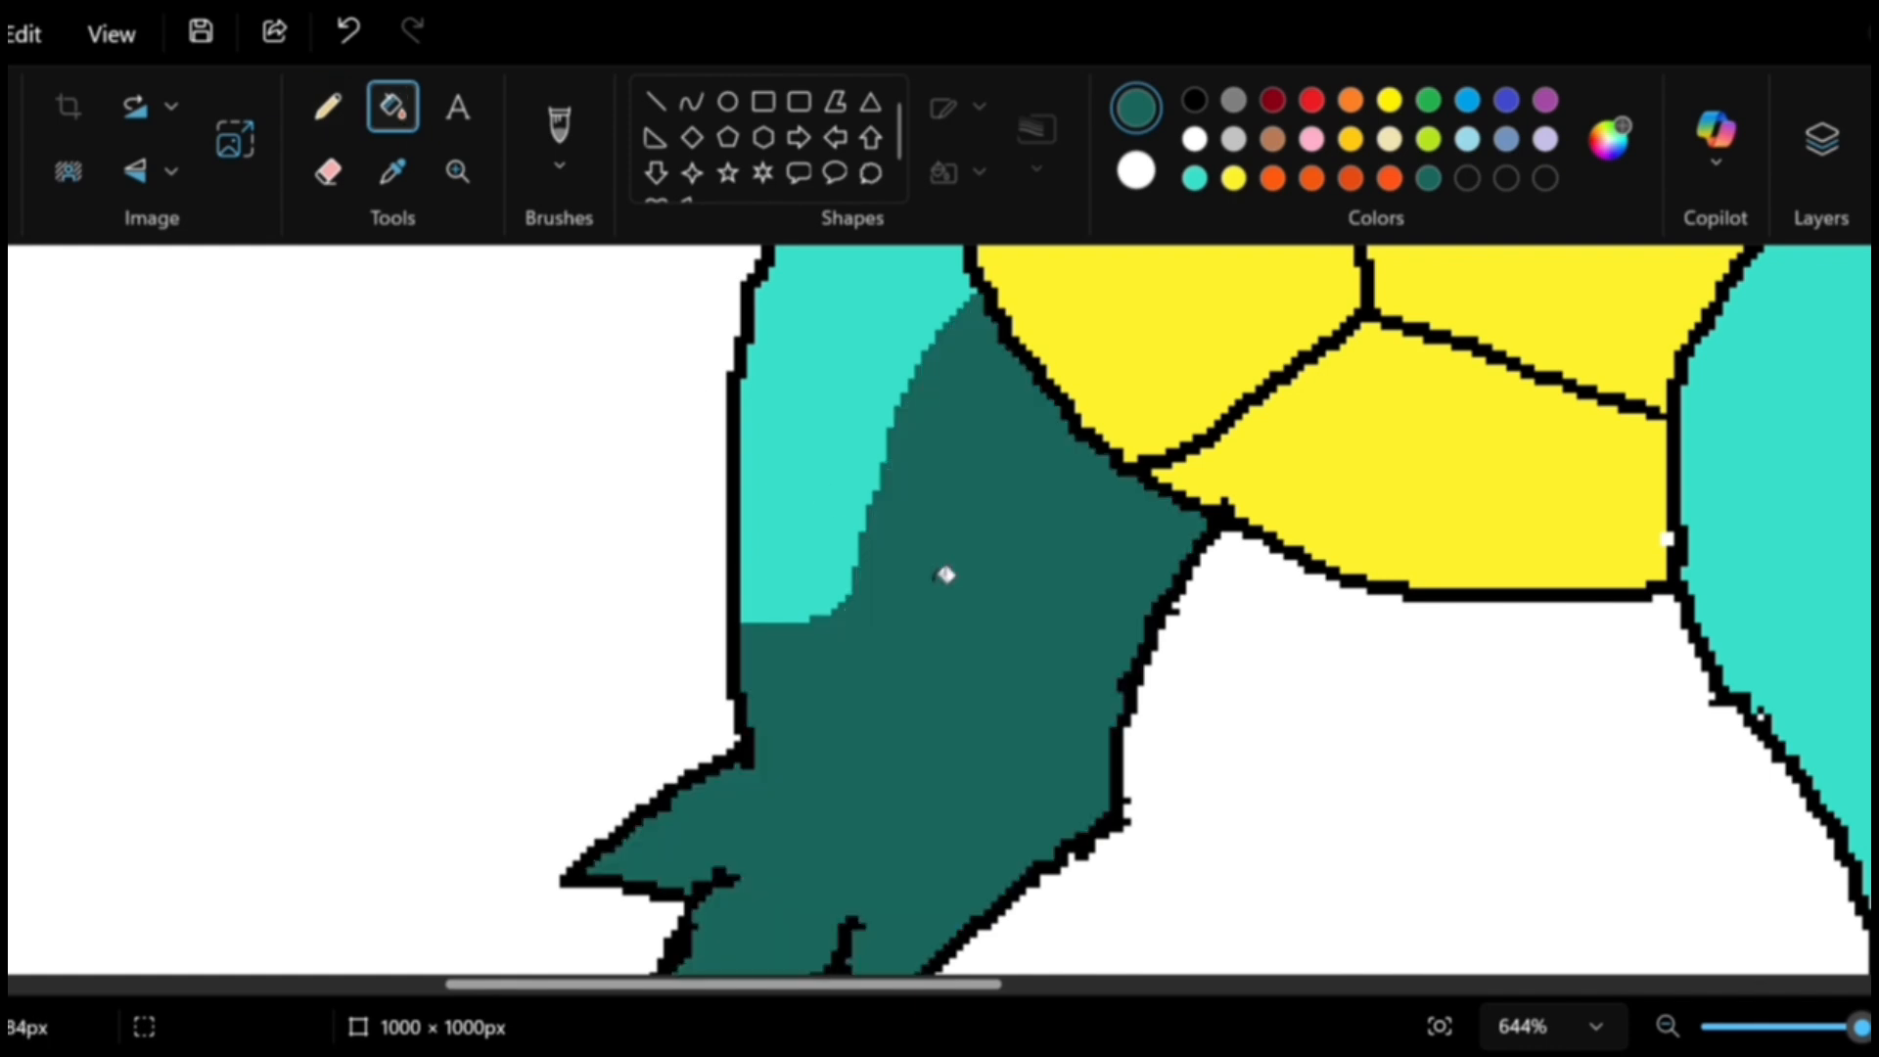
{"action": "scroll", "coordinate": [1019, 567], "scroll_direction": "up", "scroll_amount": 4}
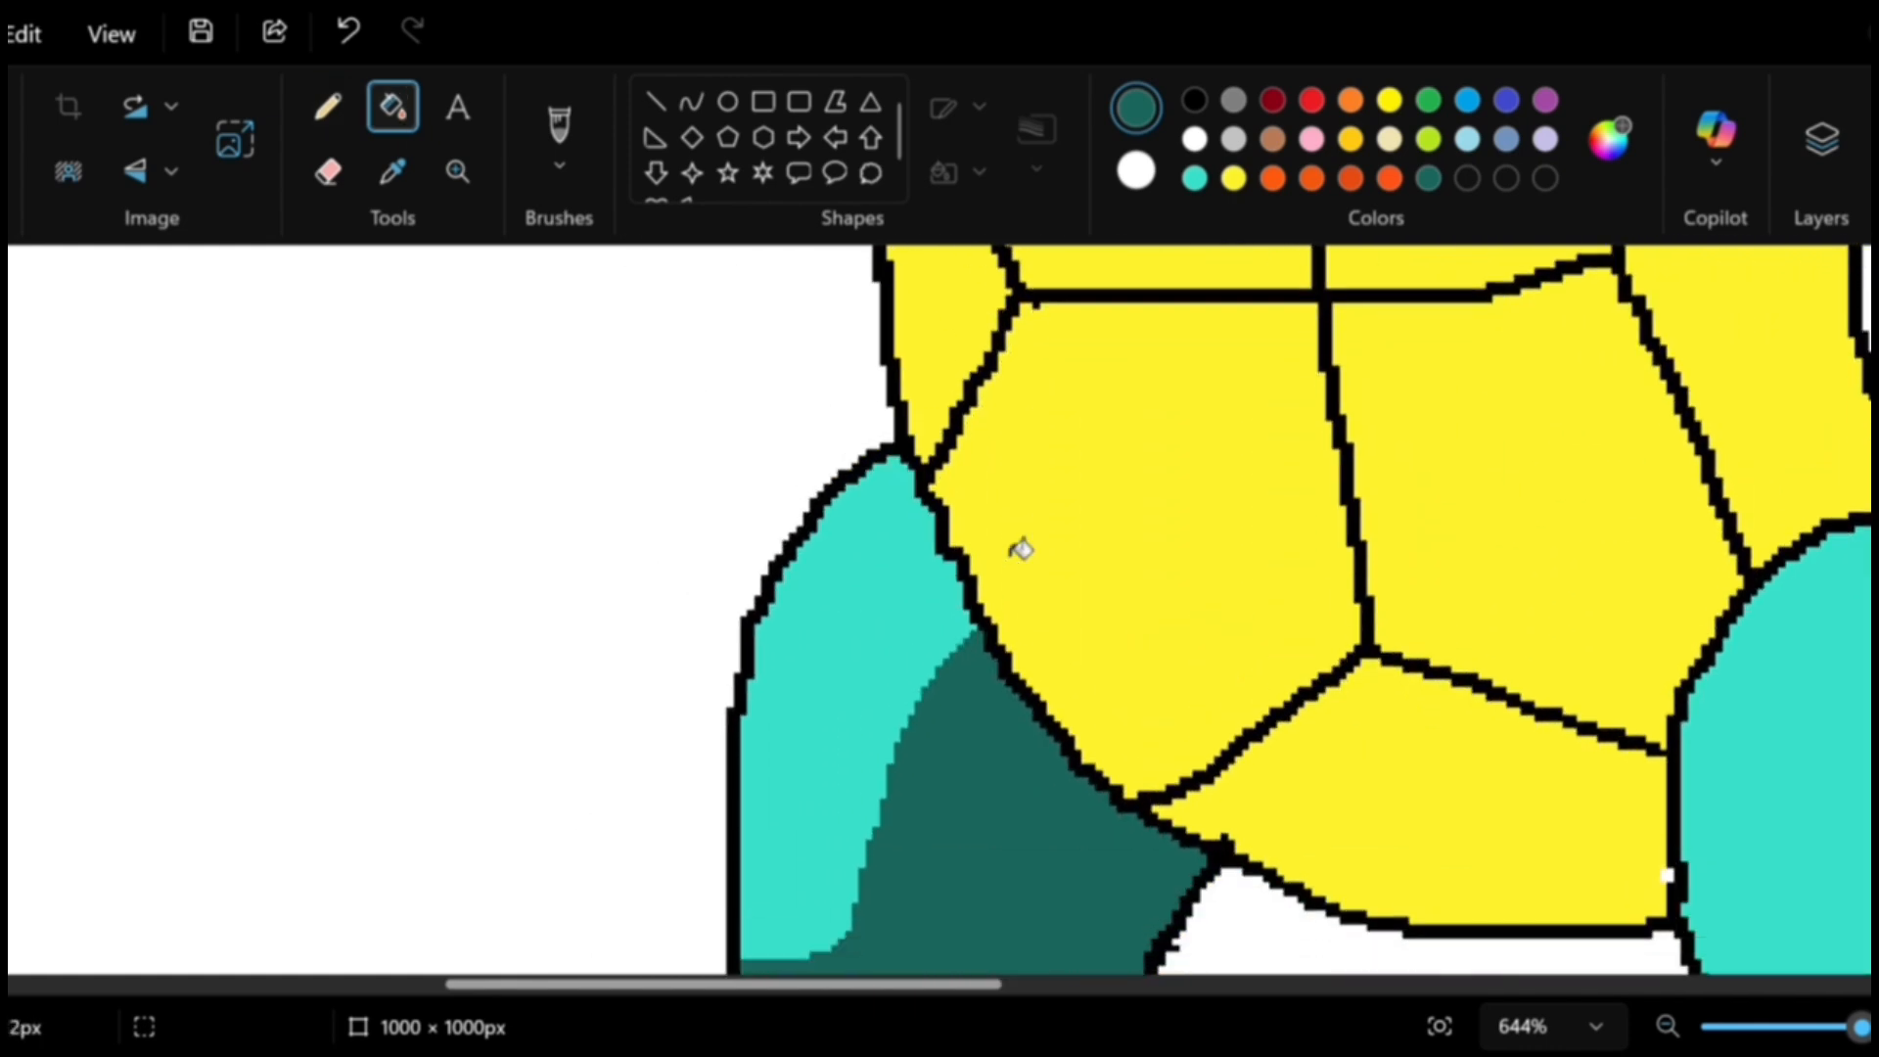
{"action": "scroll", "coordinate": [1158, 607], "scroll_direction": "down", "scroll_amount": 3}
{"action": "scroll", "coordinate": [1162, 620], "scroll_direction": "up", "scroll_amount": 1}
{"action": "scroll", "coordinate": [1162, 620], "scroll_direction": "down", "scroll_amount": 1}
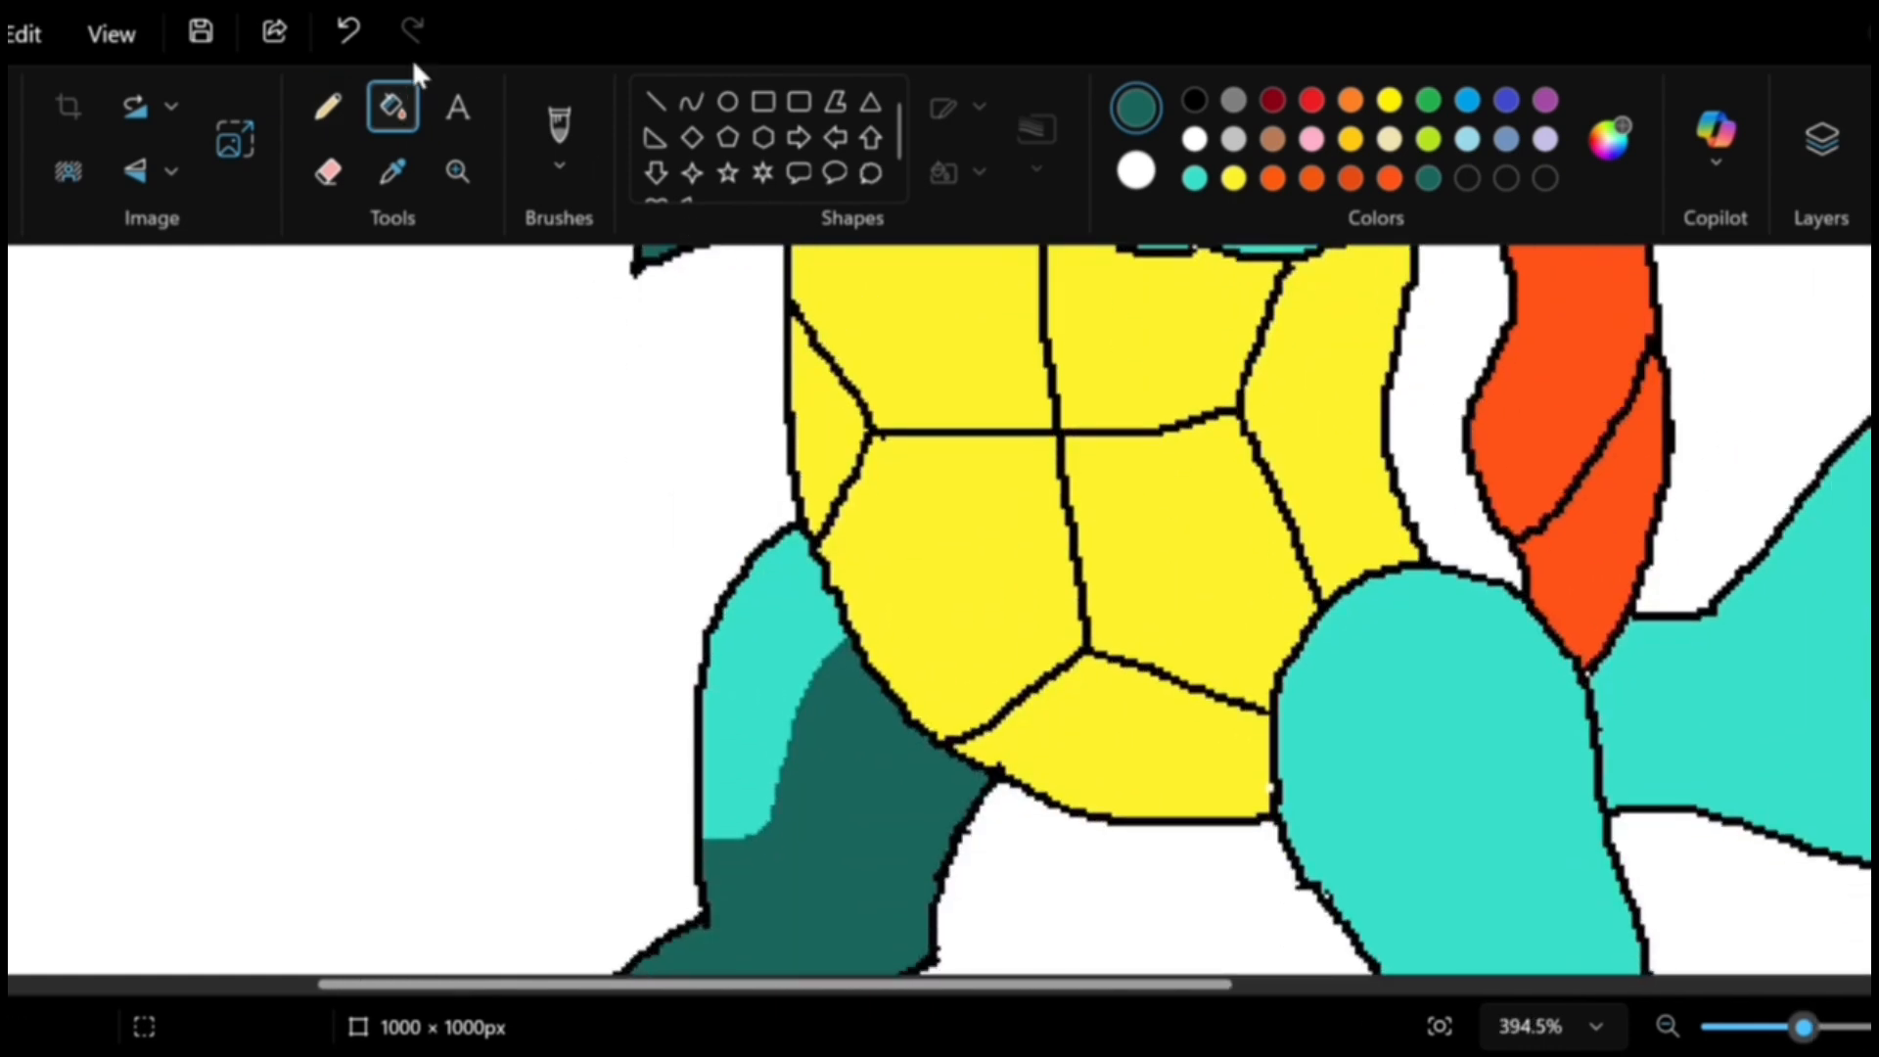
{"action": "left_click", "coordinate": [326, 108]}
{"action": "scroll", "coordinate": [1479, 504], "scroll_direction": "down", "scroll_amount": 2}
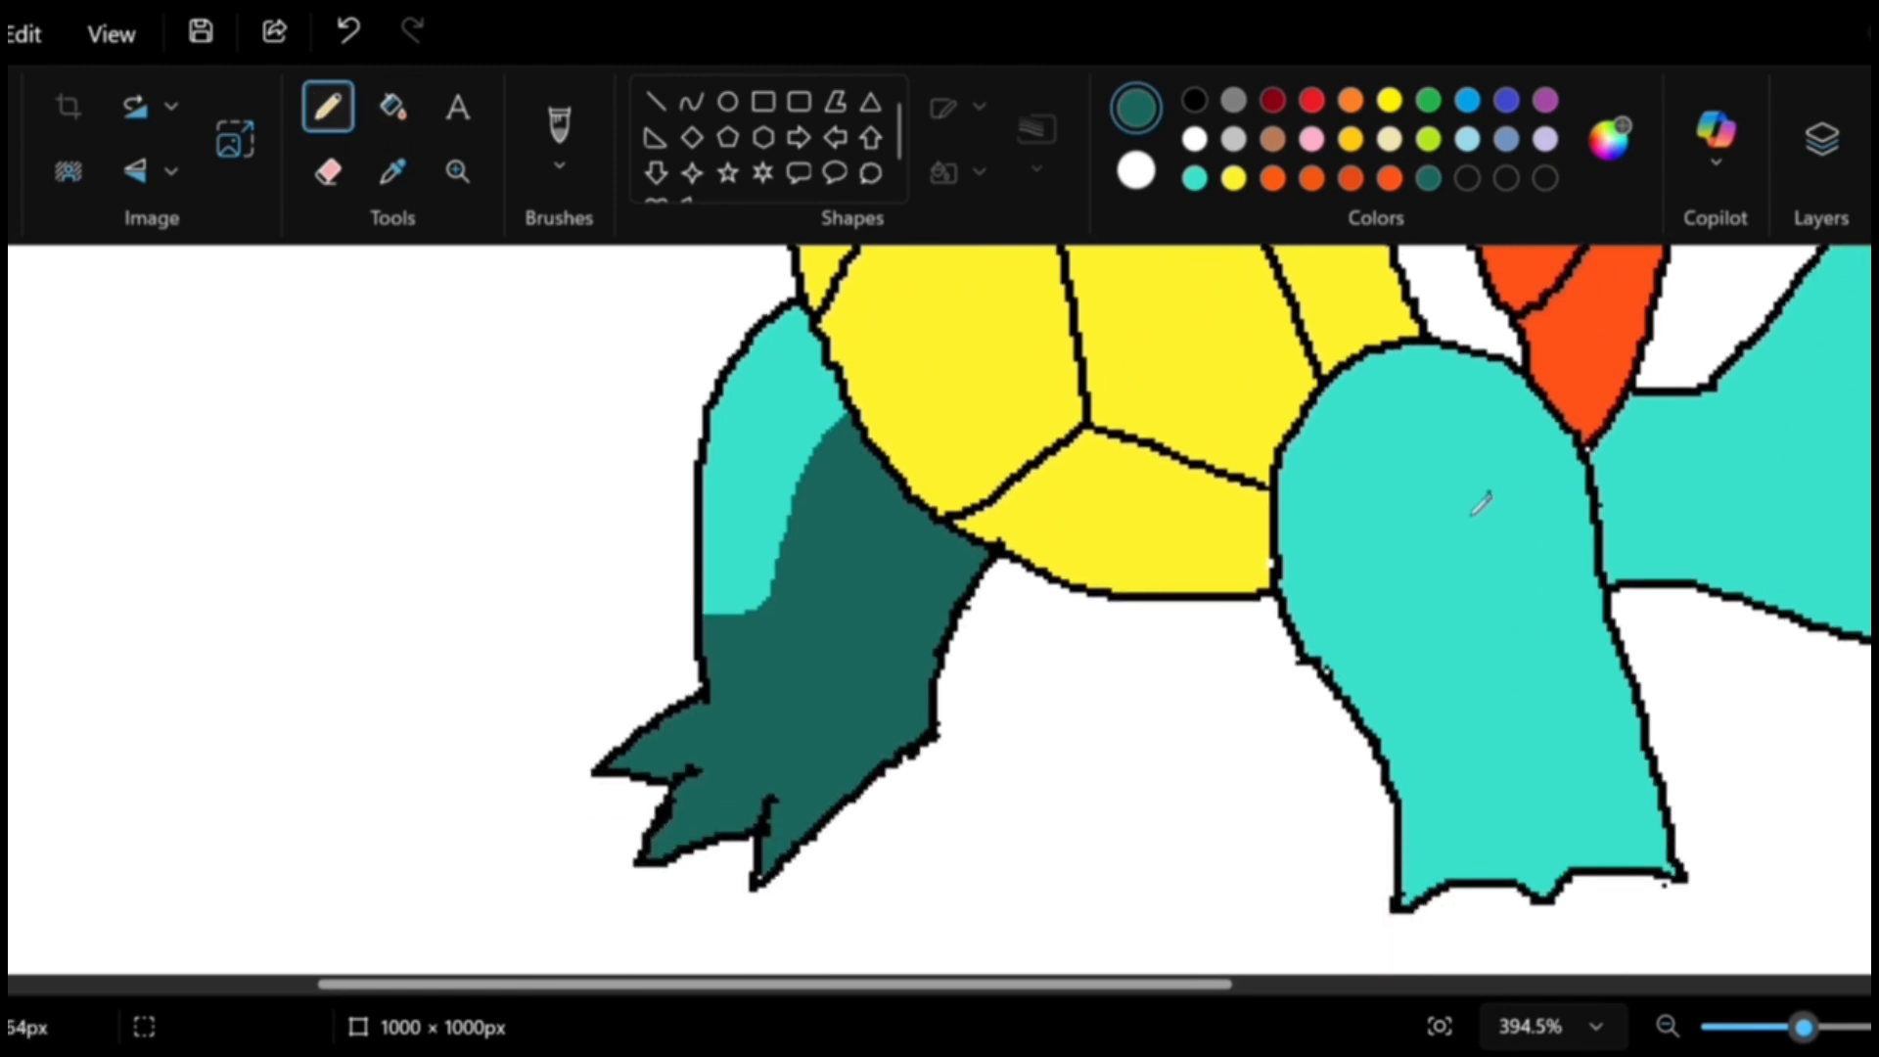
{"action": "left_click_drag", "start_coordinate": [1339, 392], "coordinate": [1443, 379]}
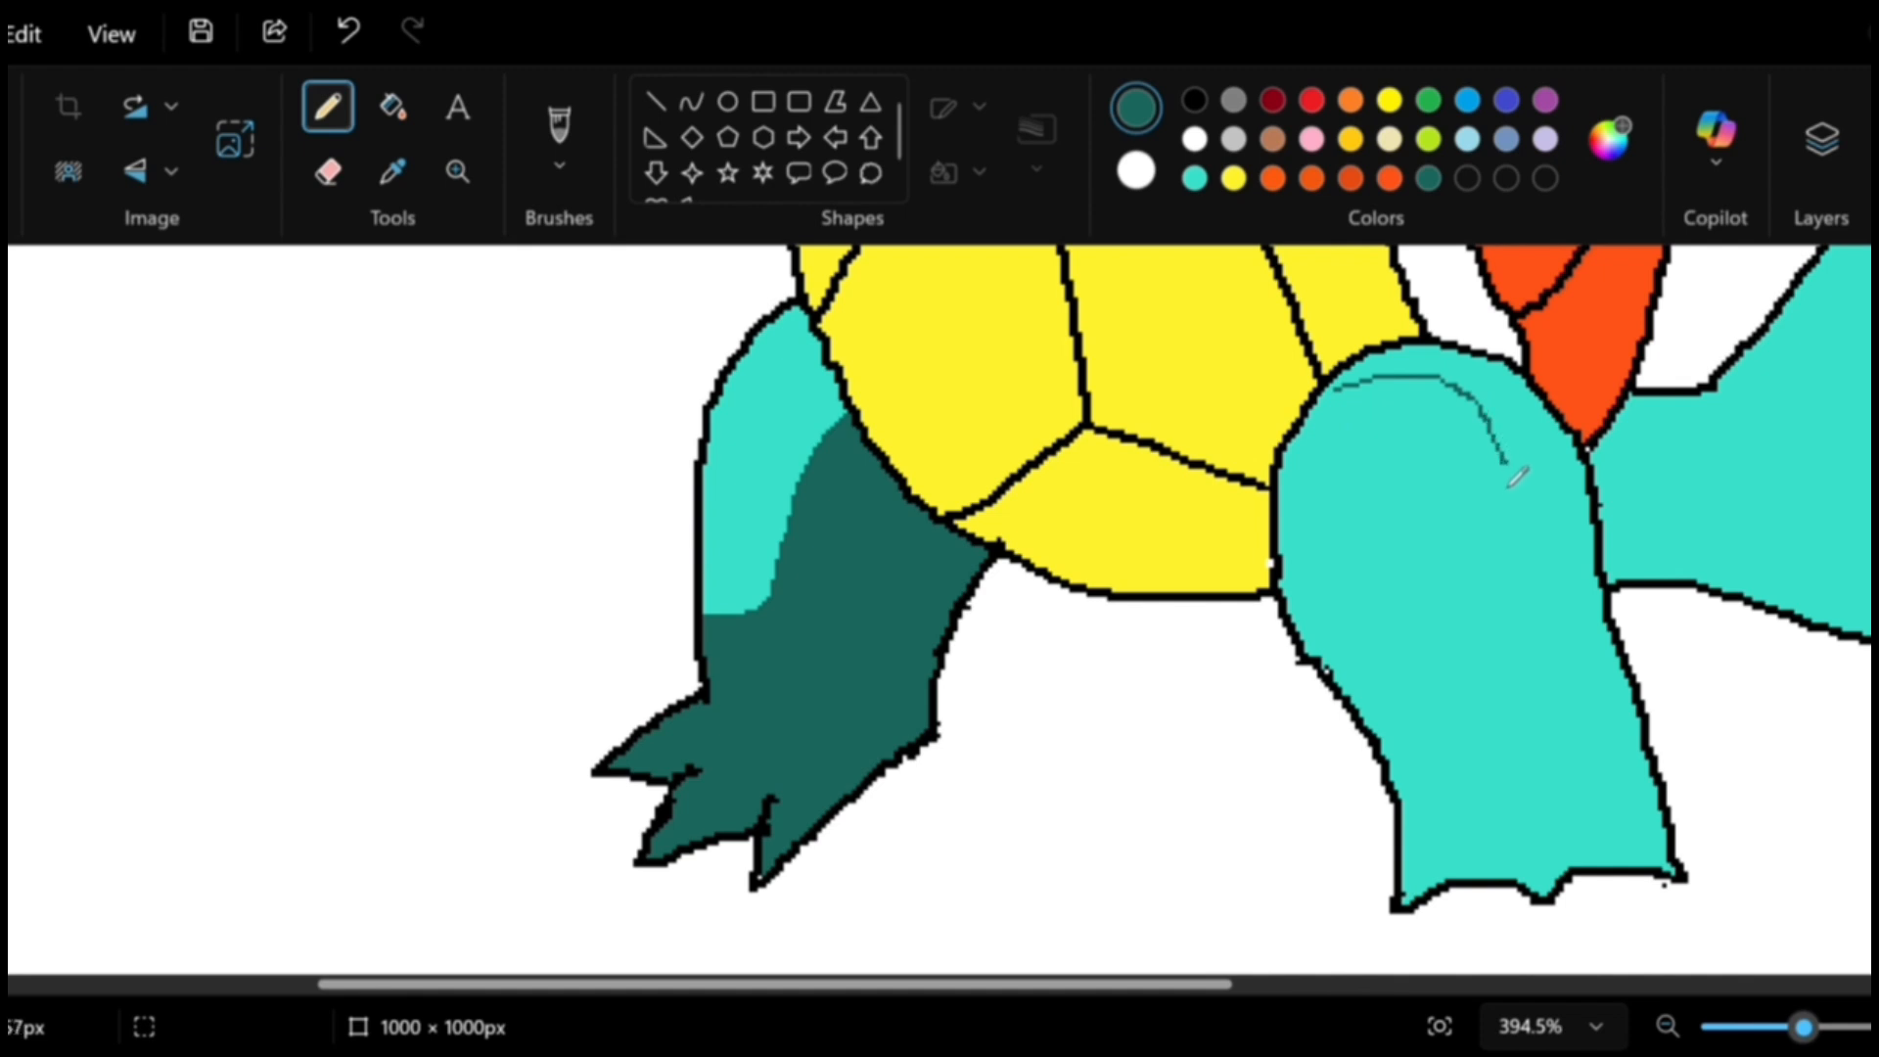
{"action": "left_click_drag", "start_coordinate": [1512, 529], "coordinate": [1452, 666]}
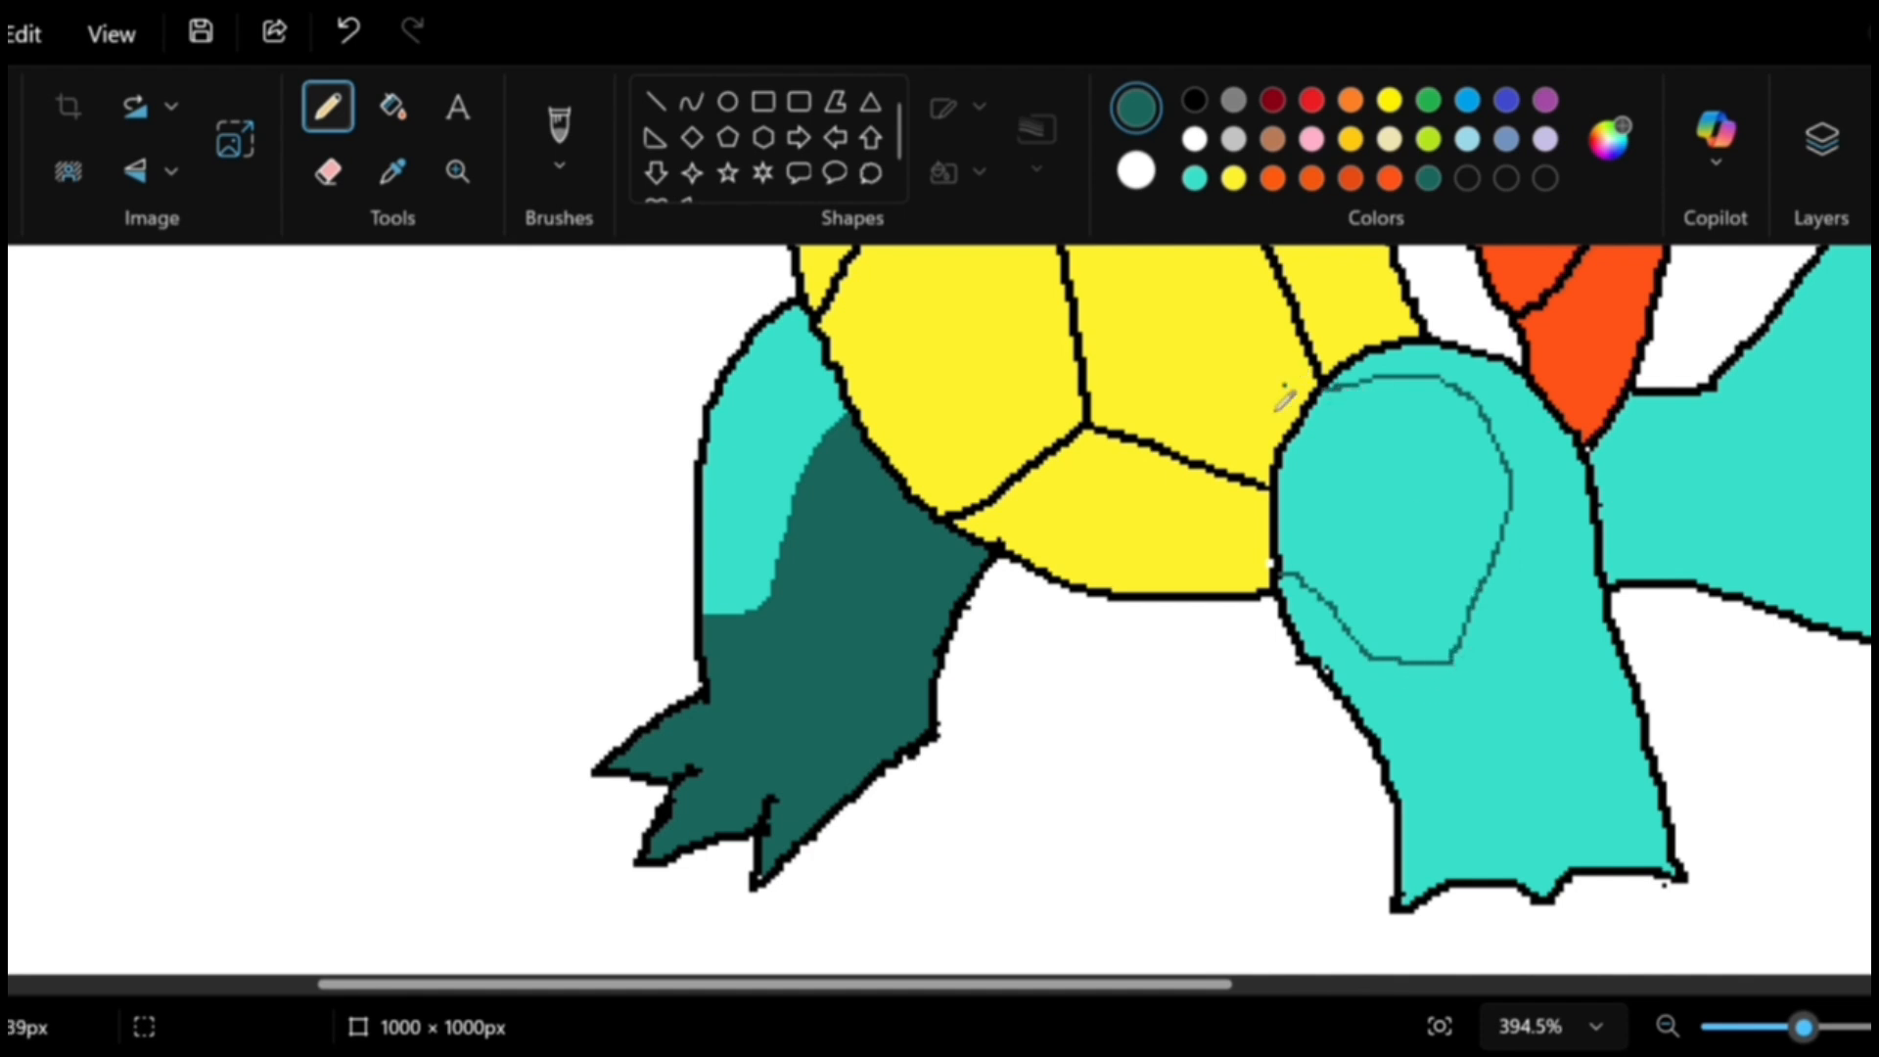
{"action": "left_click", "coordinate": [387, 123]}
{"action": "left_click", "coordinate": [1572, 725]}
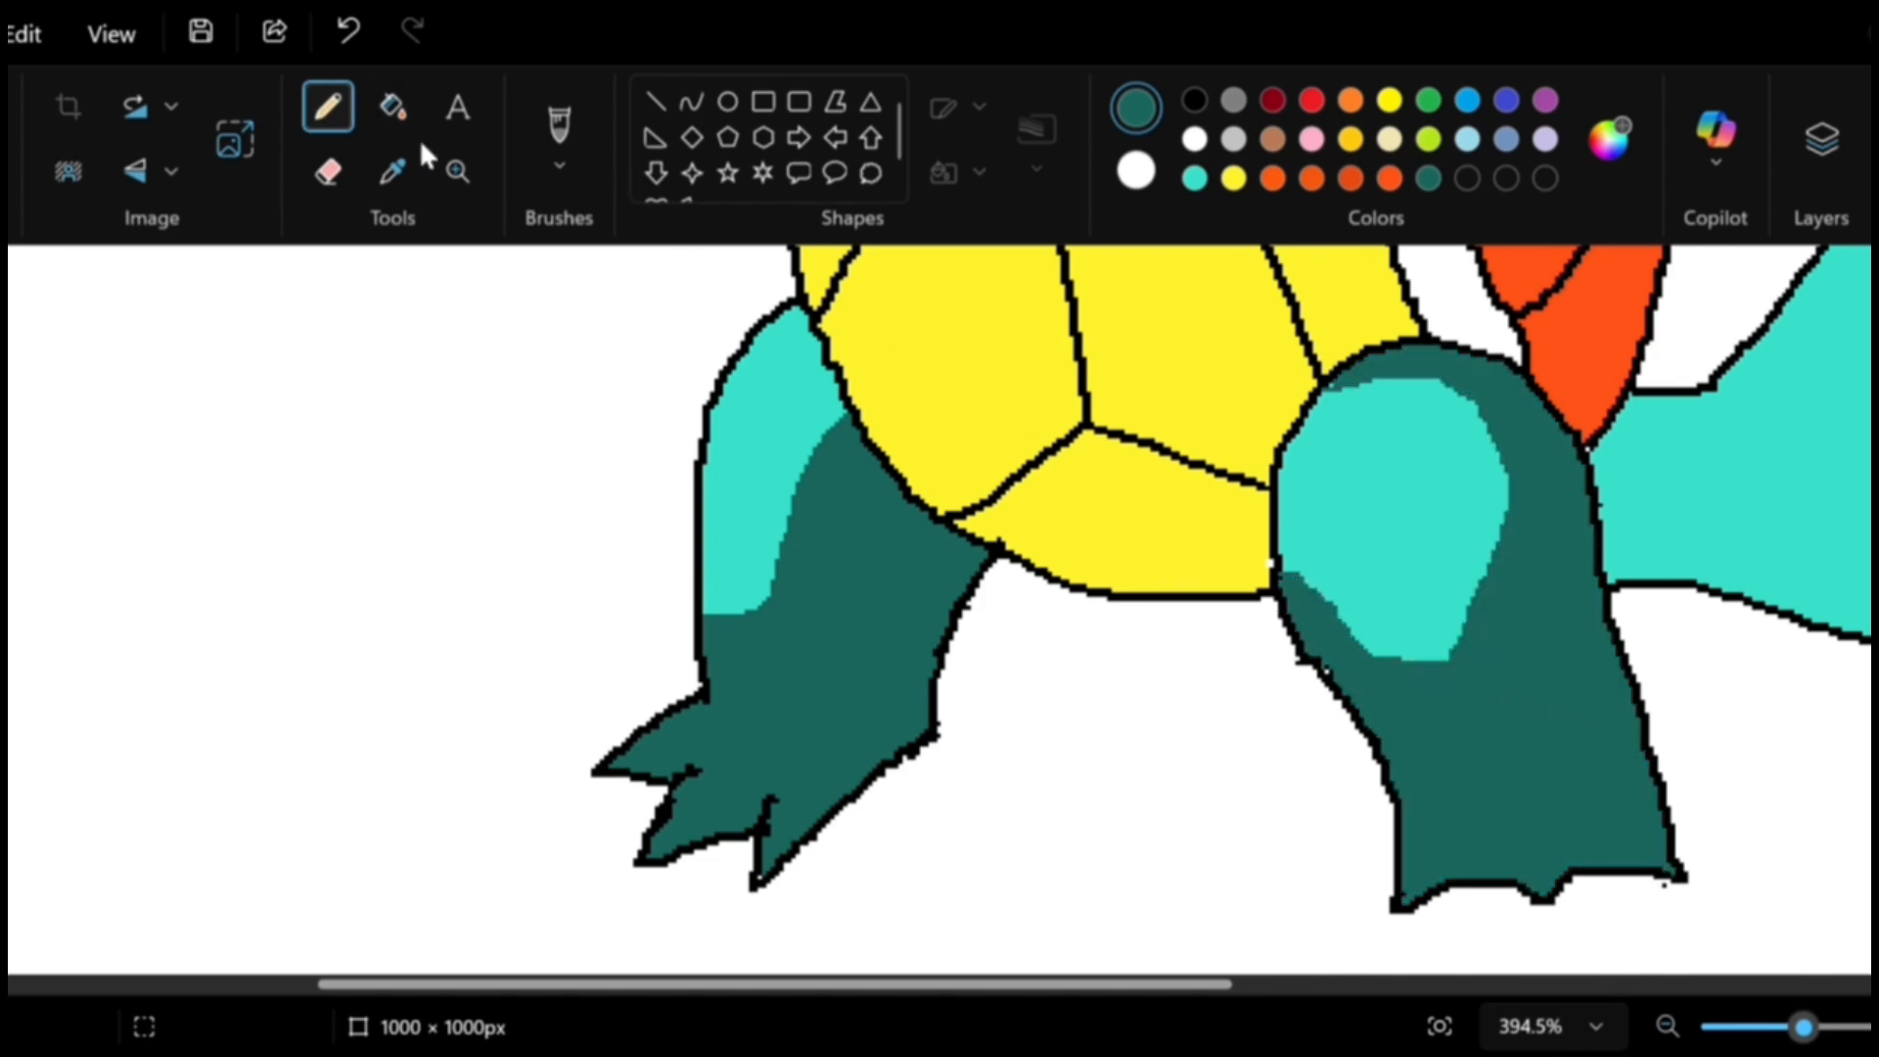
Draw a dark teal Pencil contour across the tail and its curl, and fill both areas below it with dark teal.
{"action": "scroll", "coordinate": [1770, 560], "scroll_direction": "up", "scroll_amount": 3}
{"action": "left_click_drag", "start_coordinate": [1232, 979], "coordinate": [1454, 986]}
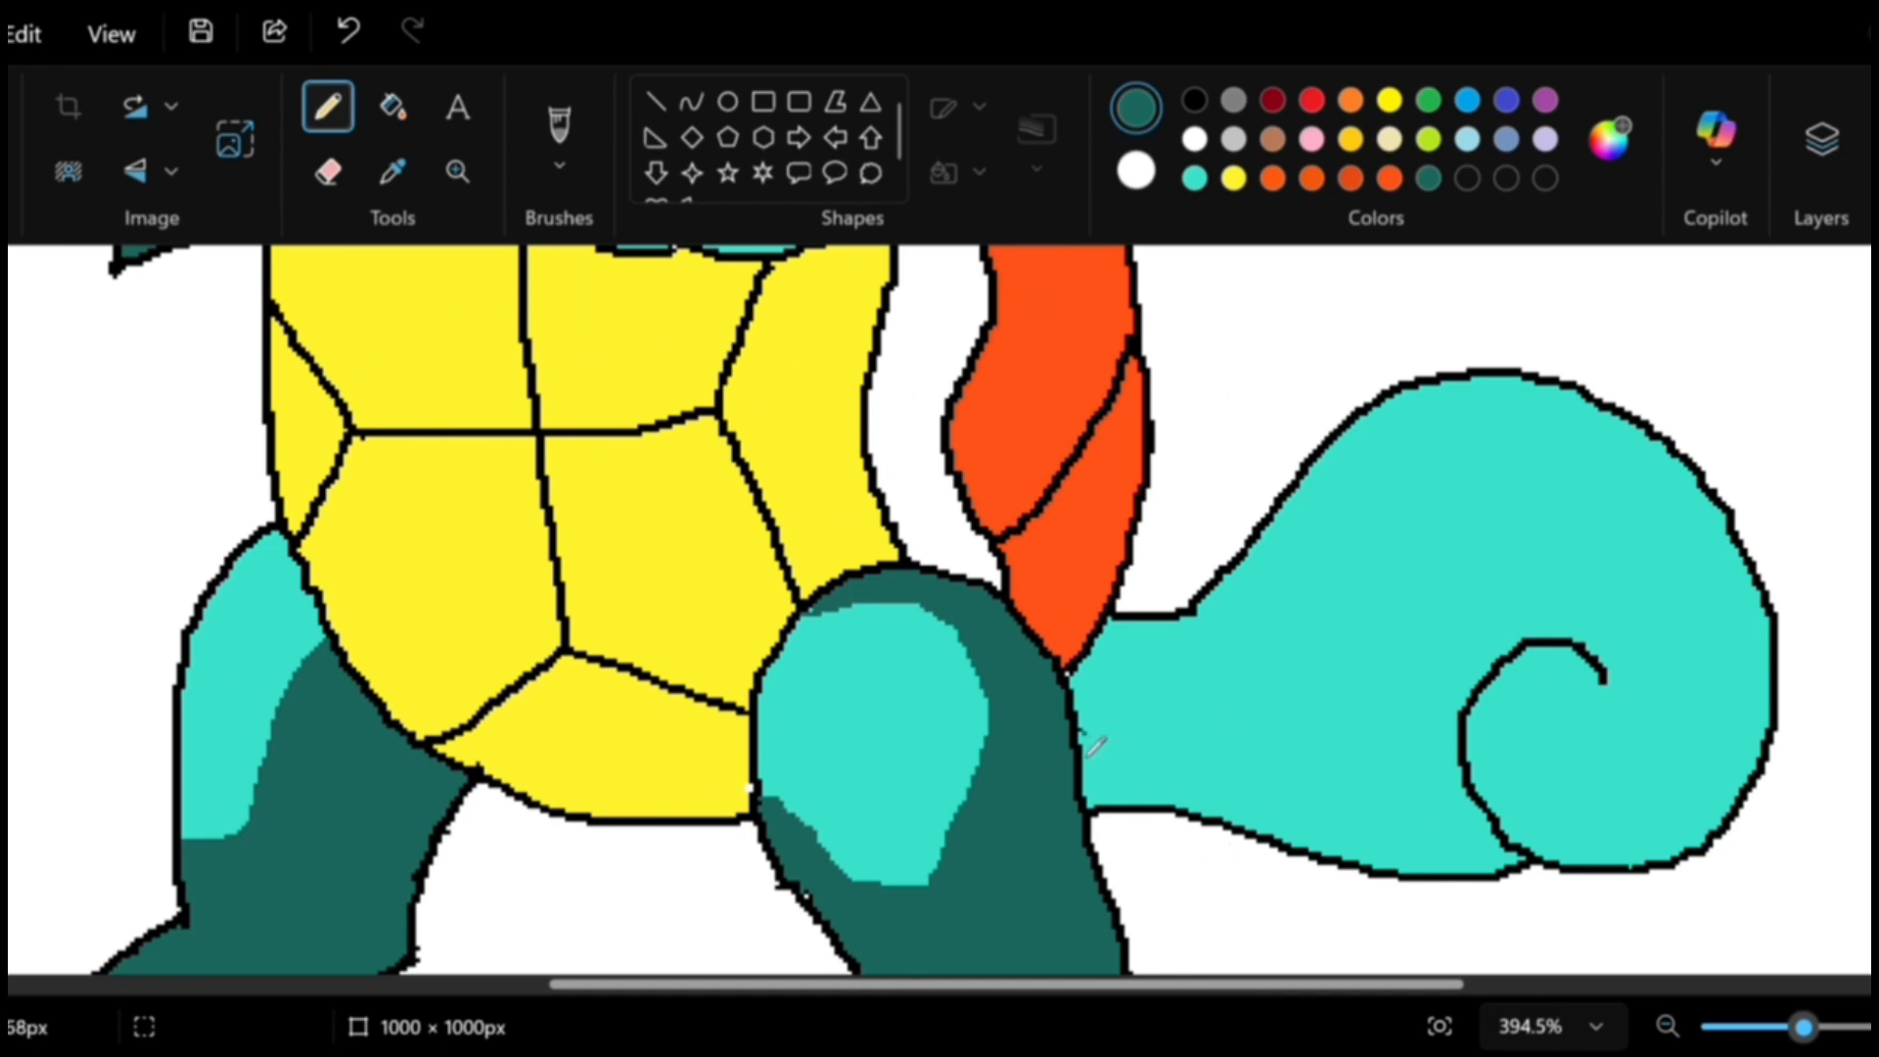
{"action": "left_click_drag", "start_coordinate": [1126, 748], "coordinate": [1446, 739]}
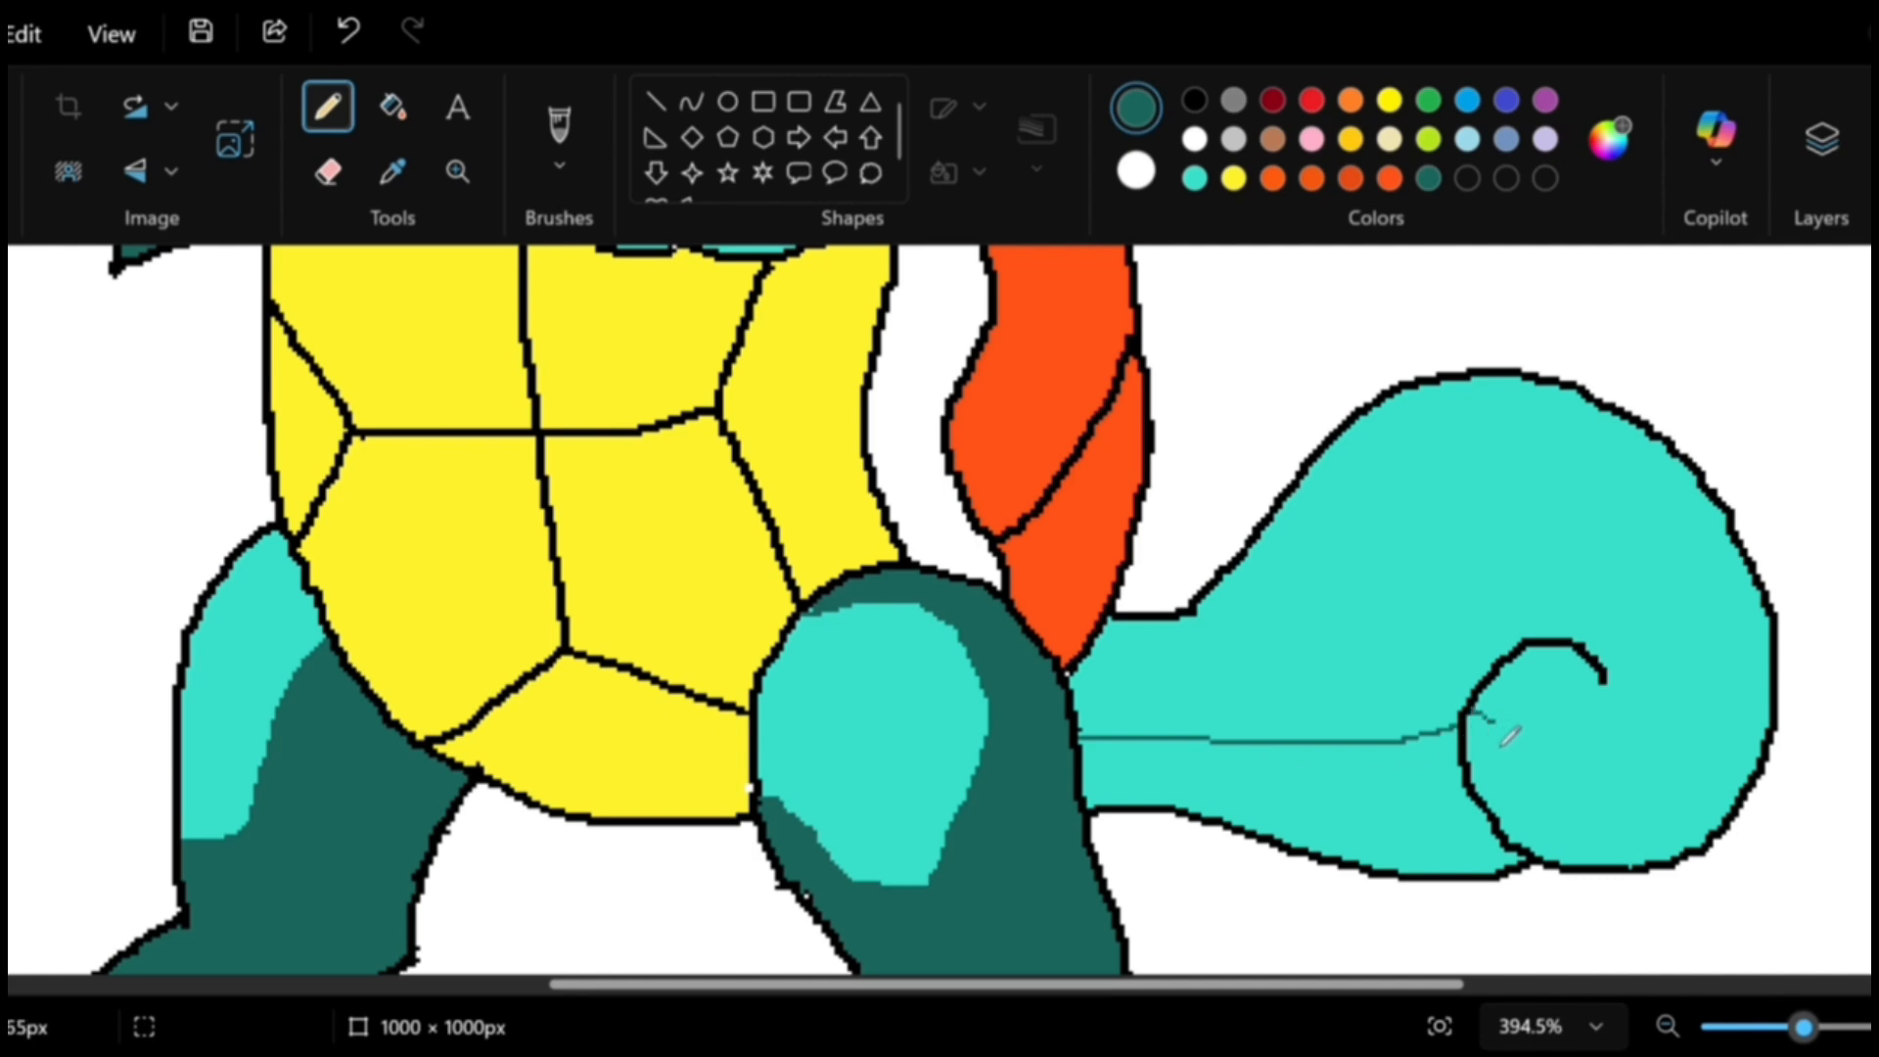
{"action": "mouse_move", "coordinate": [1587, 741]}
{"action": "left_mouse_down"}
{"action": "mouse_move", "coordinate": [1702, 701]}
{"action": "mouse_move", "coordinate": [1757, 621]}
{"action": "left_mouse_up"}
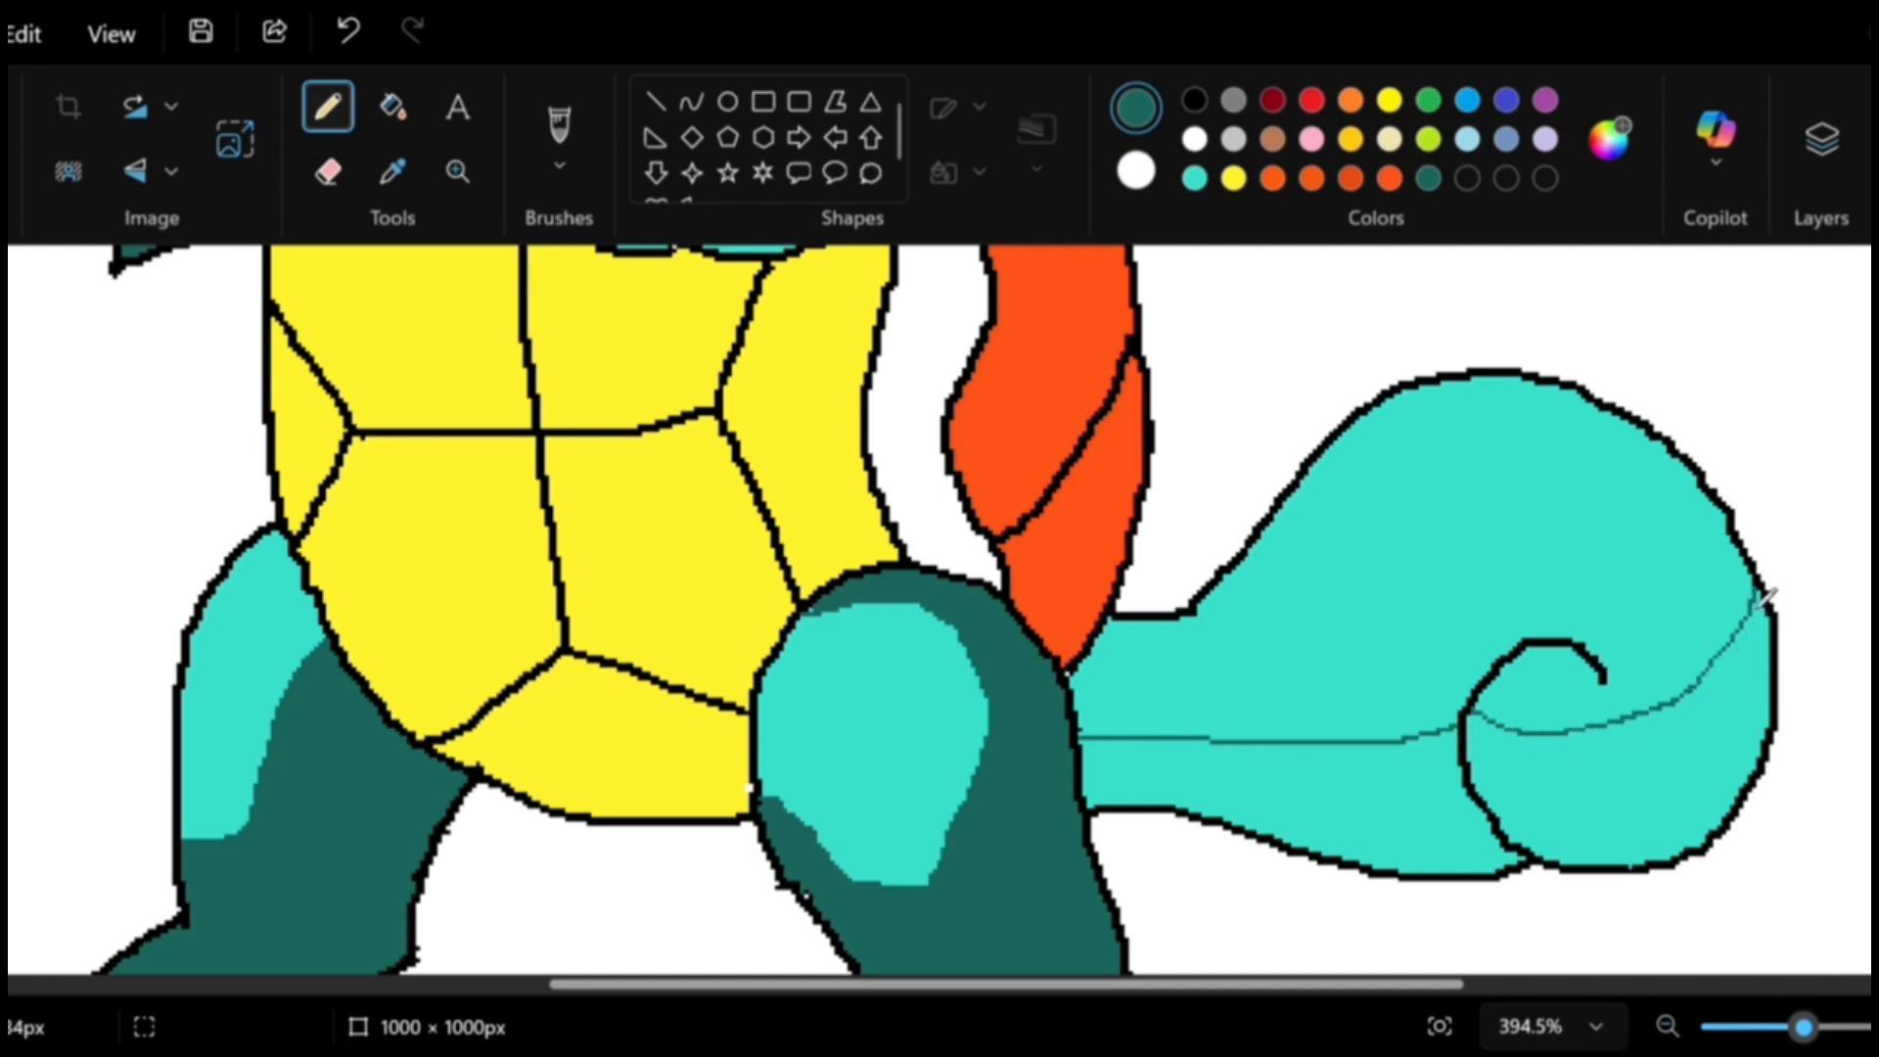
{"action": "left_click", "coordinate": [1439, 809]}
{"action": "left_click", "coordinate": [1577, 805]}
Outline a highlight on the right-hand arm with the dark teal Pencil and fill the outer and lower part of the arm with dark teal.
{"action": "scroll", "coordinate": [1552, 759], "scroll_direction": "up", "scroll_amount": 4}
{"action": "scroll", "coordinate": [1404, 707], "scroll_direction": "up", "scroll_amount": 1}
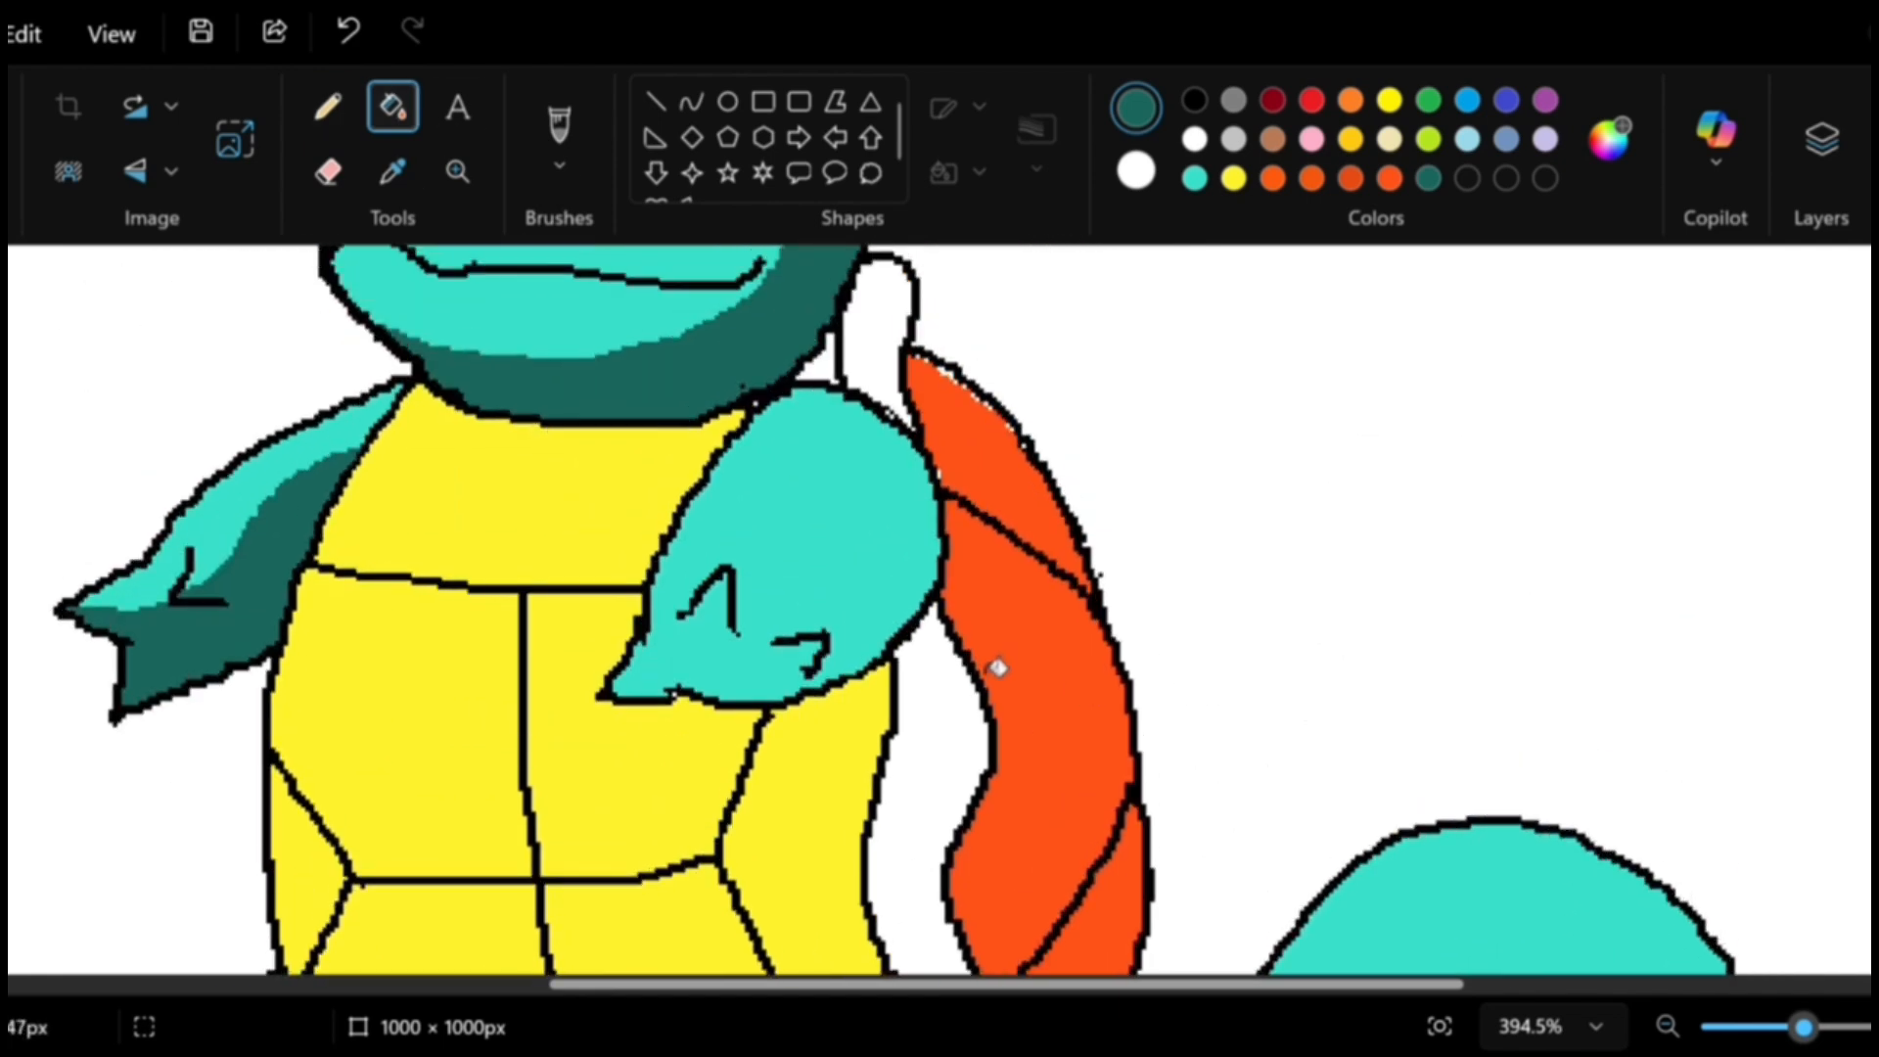
{"action": "left_click", "coordinate": [331, 104]}
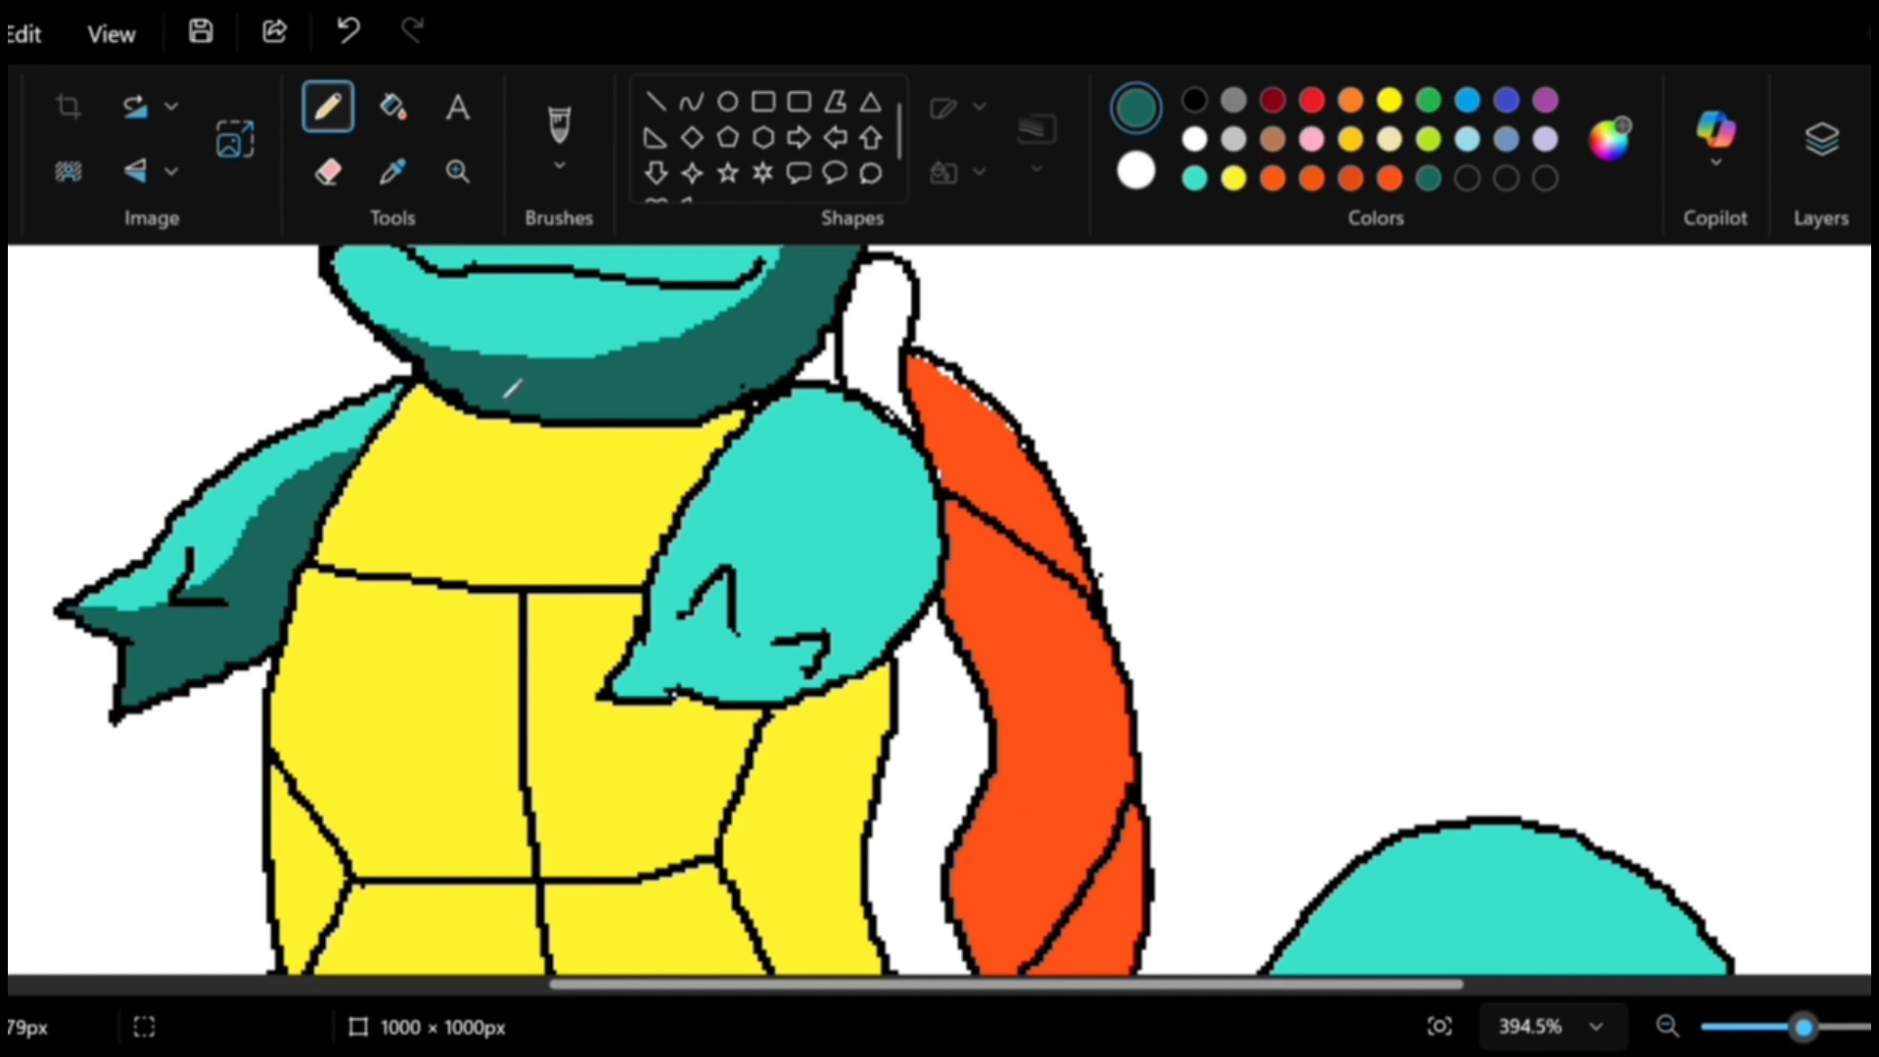
{"action": "mouse_move", "coordinate": [632, 695]}
{"action": "left_mouse_down"}
{"action": "mouse_move", "coordinate": [726, 624]}
{"action": "mouse_move", "coordinate": [804, 622]}
{"action": "mouse_move", "coordinate": [849, 487]}
{"action": "left_mouse_up"}
{"action": "mouse_move", "coordinate": [755, 441]}
{"action": "left_mouse_down"}
{"action": "mouse_move", "coordinate": [832, 411]}
{"action": "mouse_move", "coordinate": [866, 458]}
{"action": "mouse_move", "coordinate": [858, 496]}
{"action": "left_mouse_up"}
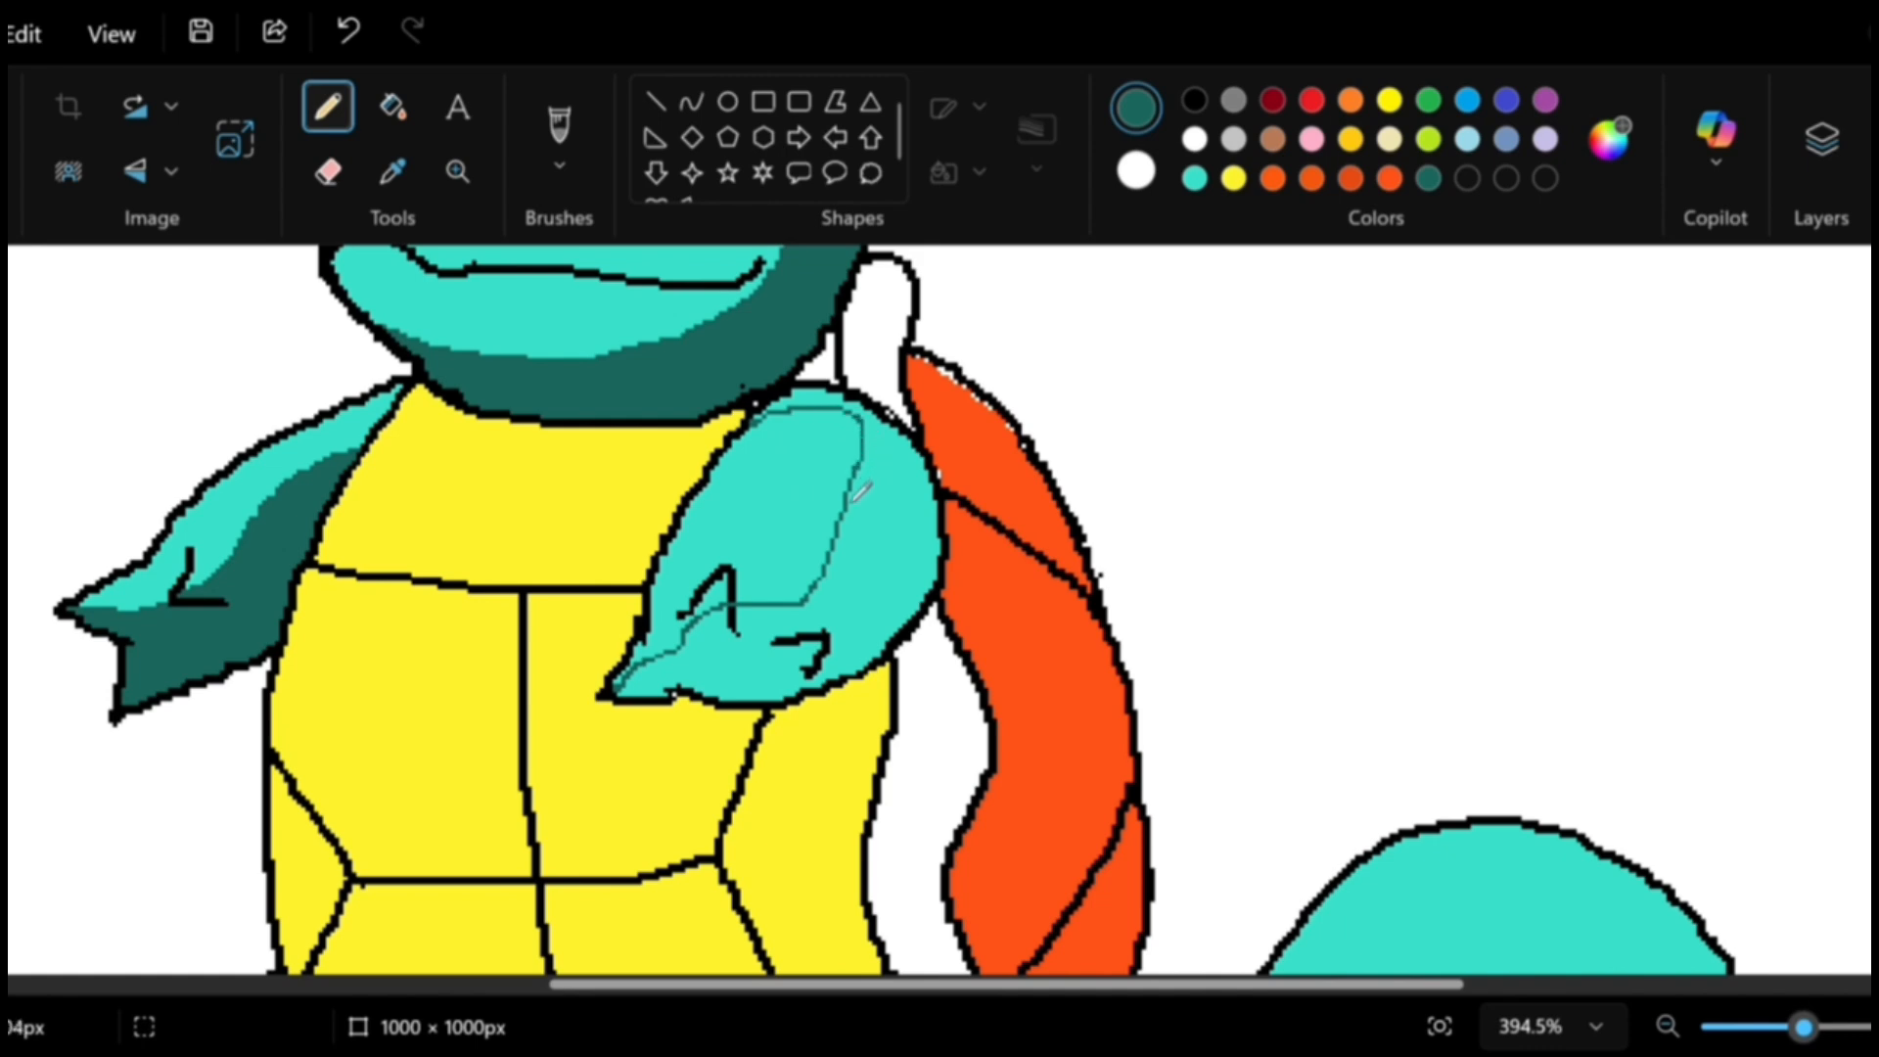
{"action": "left_click", "coordinate": [392, 106]}
{"action": "left_click", "coordinate": [902, 512]}
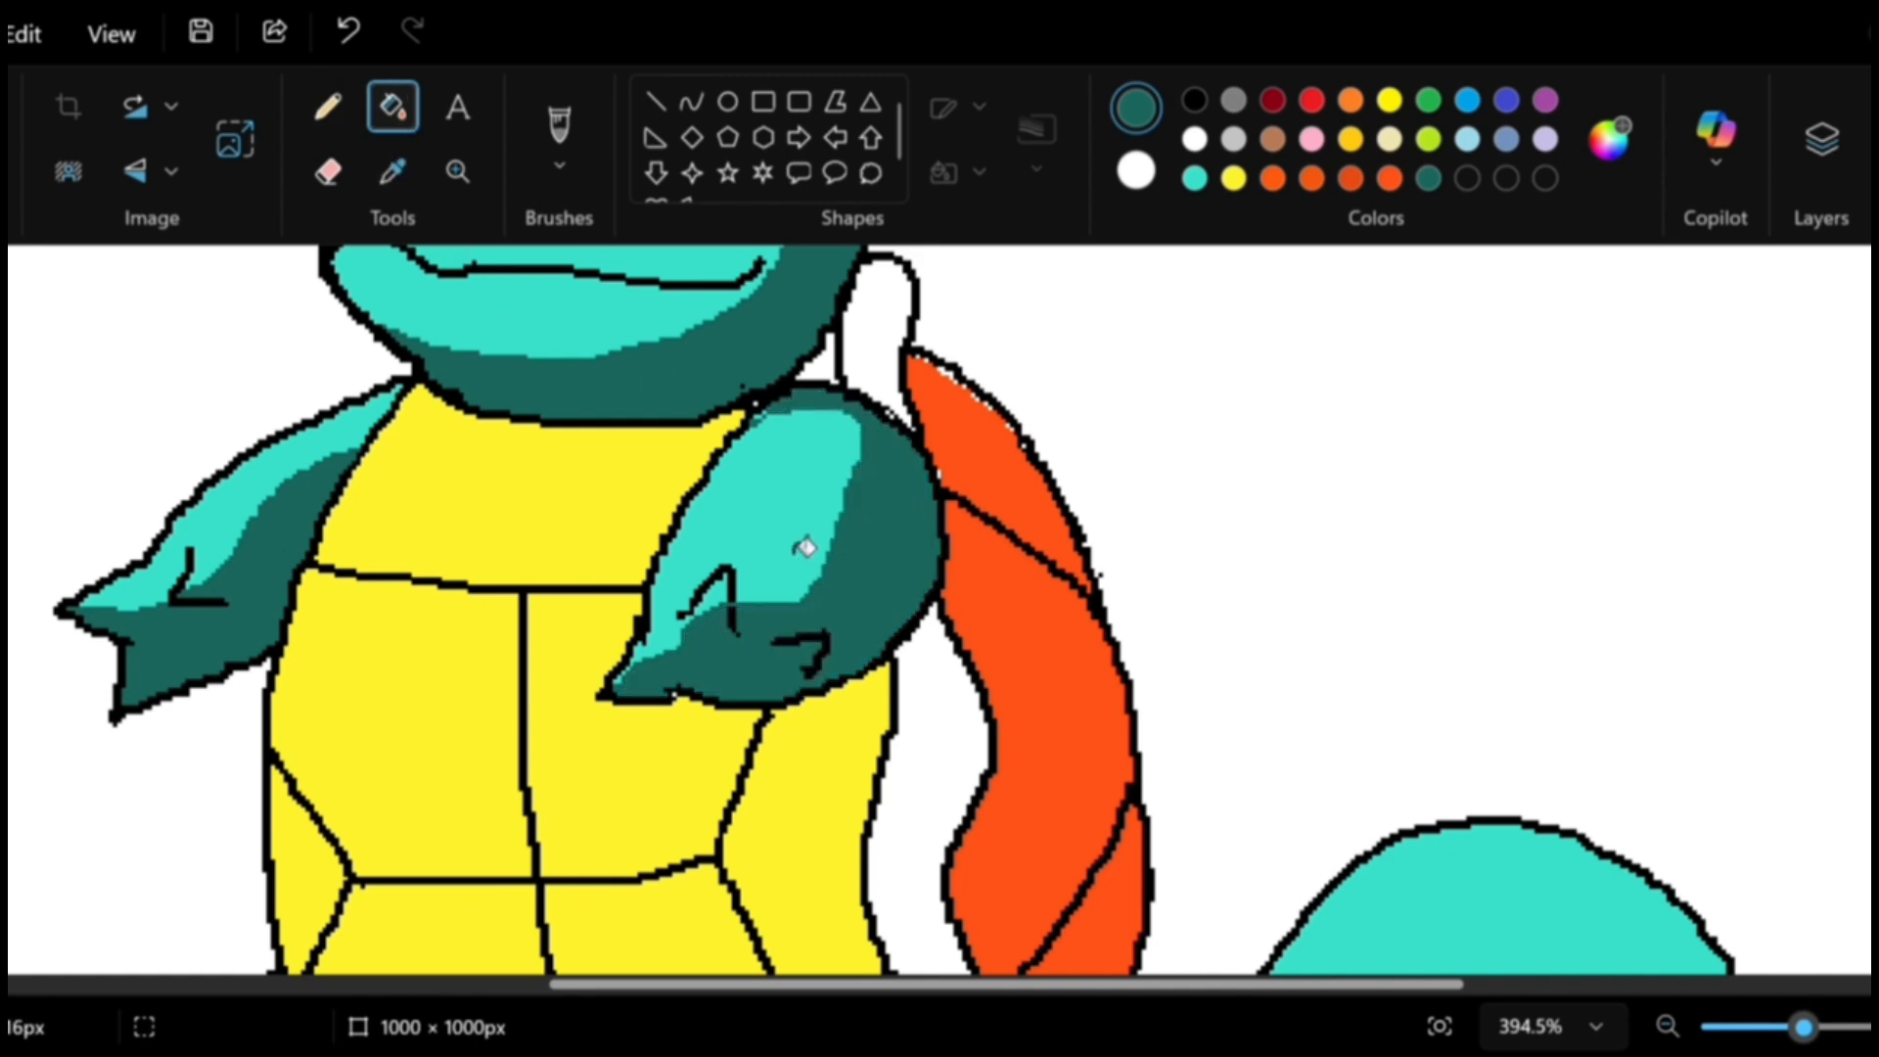
Sample the belly's yellow, darken it to olive, and draw a Pencil shading contour across the chest below the chin.
{"action": "scroll", "coordinate": [804, 546], "scroll_direction": "down", "scroll_amount": 3}
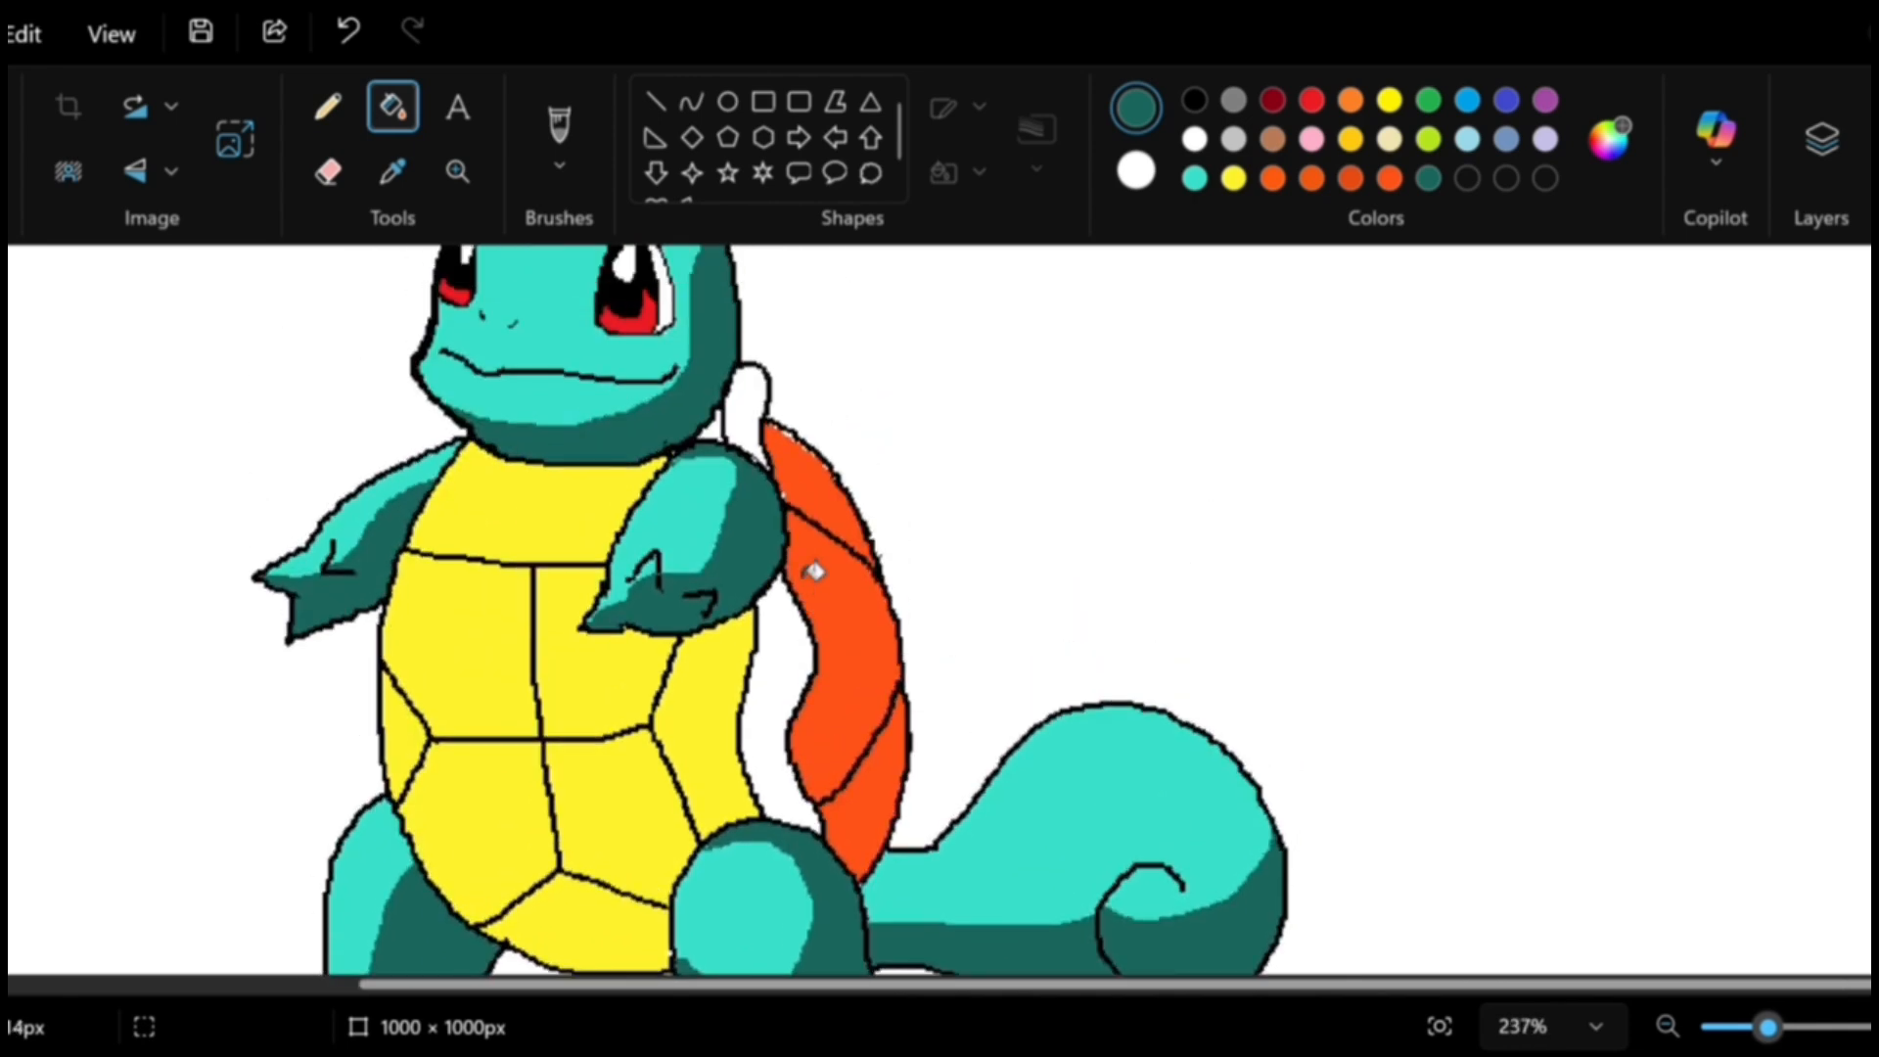
{"action": "scroll", "coordinate": [747, 490], "scroll_direction": "up", "scroll_amount": 3}
{"action": "left_click", "coordinate": [392, 171]}
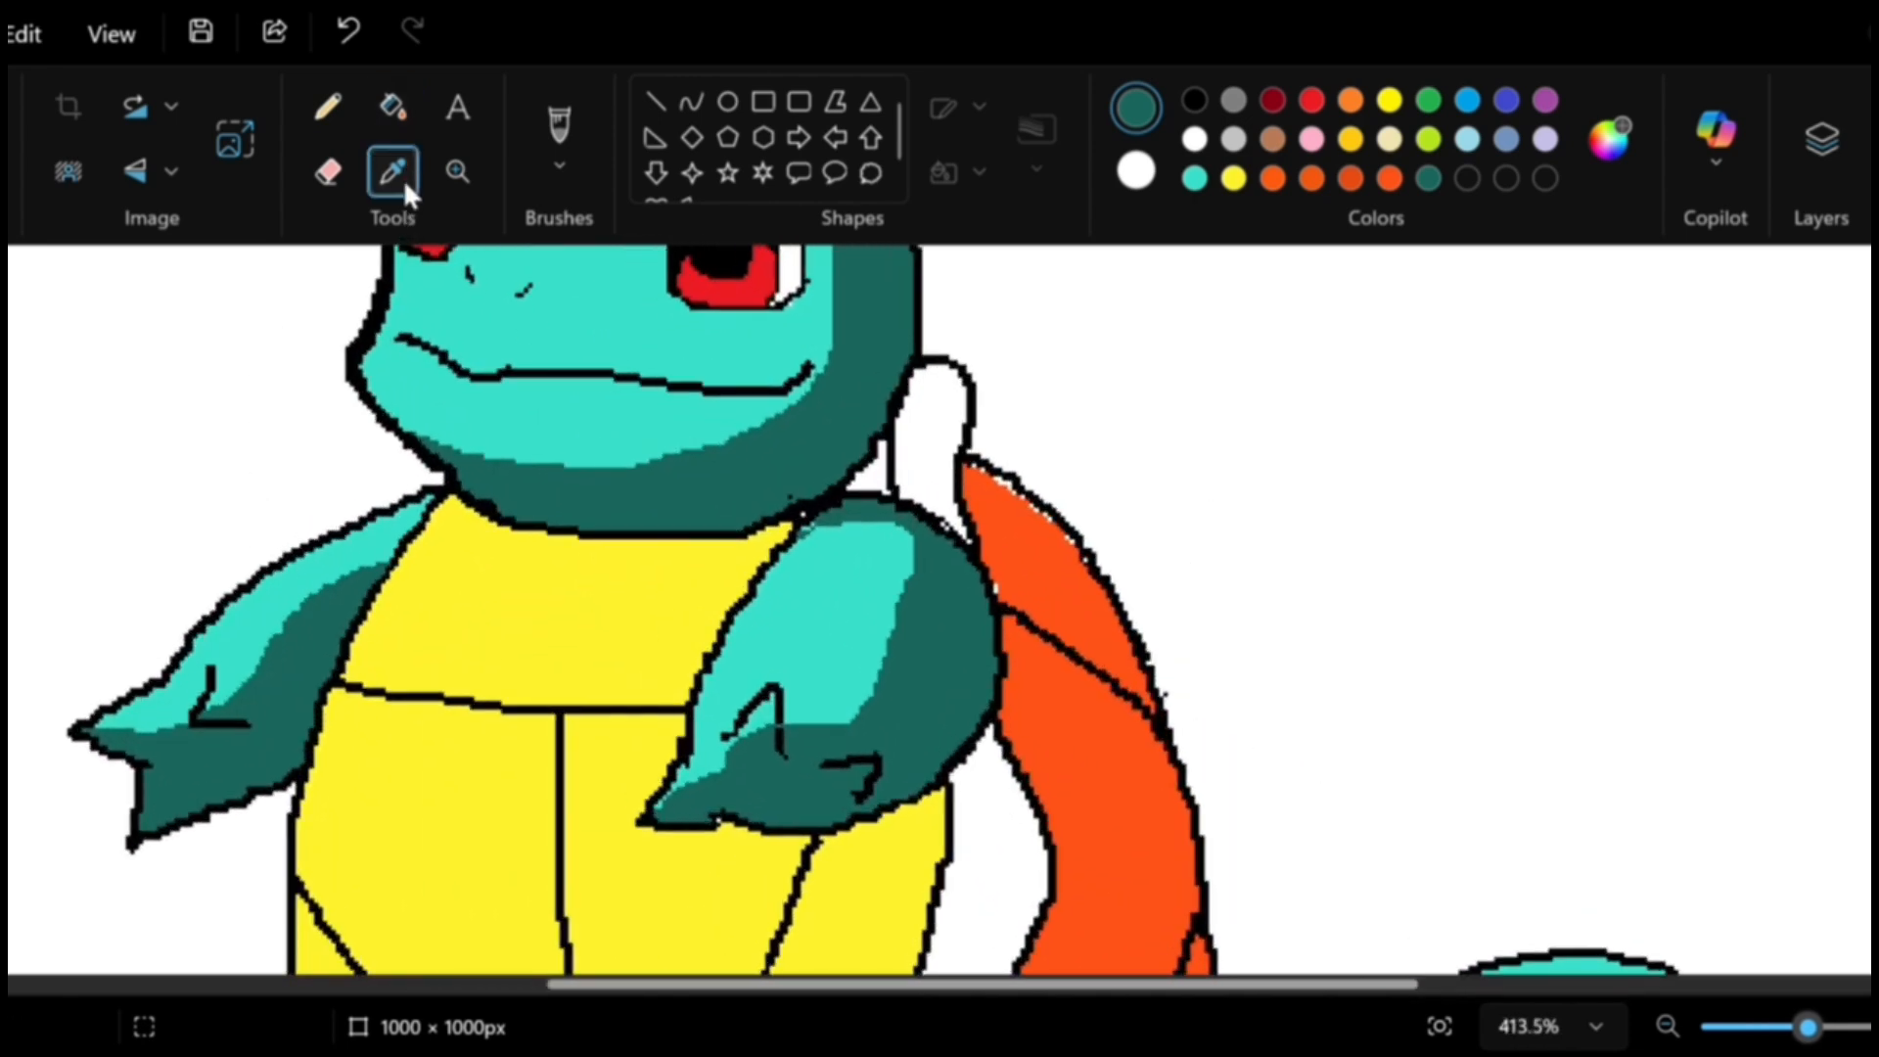
{"action": "left_click", "coordinate": [594, 605]}
{"action": "scroll", "coordinate": [453, 403], "scroll_direction": "down", "scroll_amount": 2}
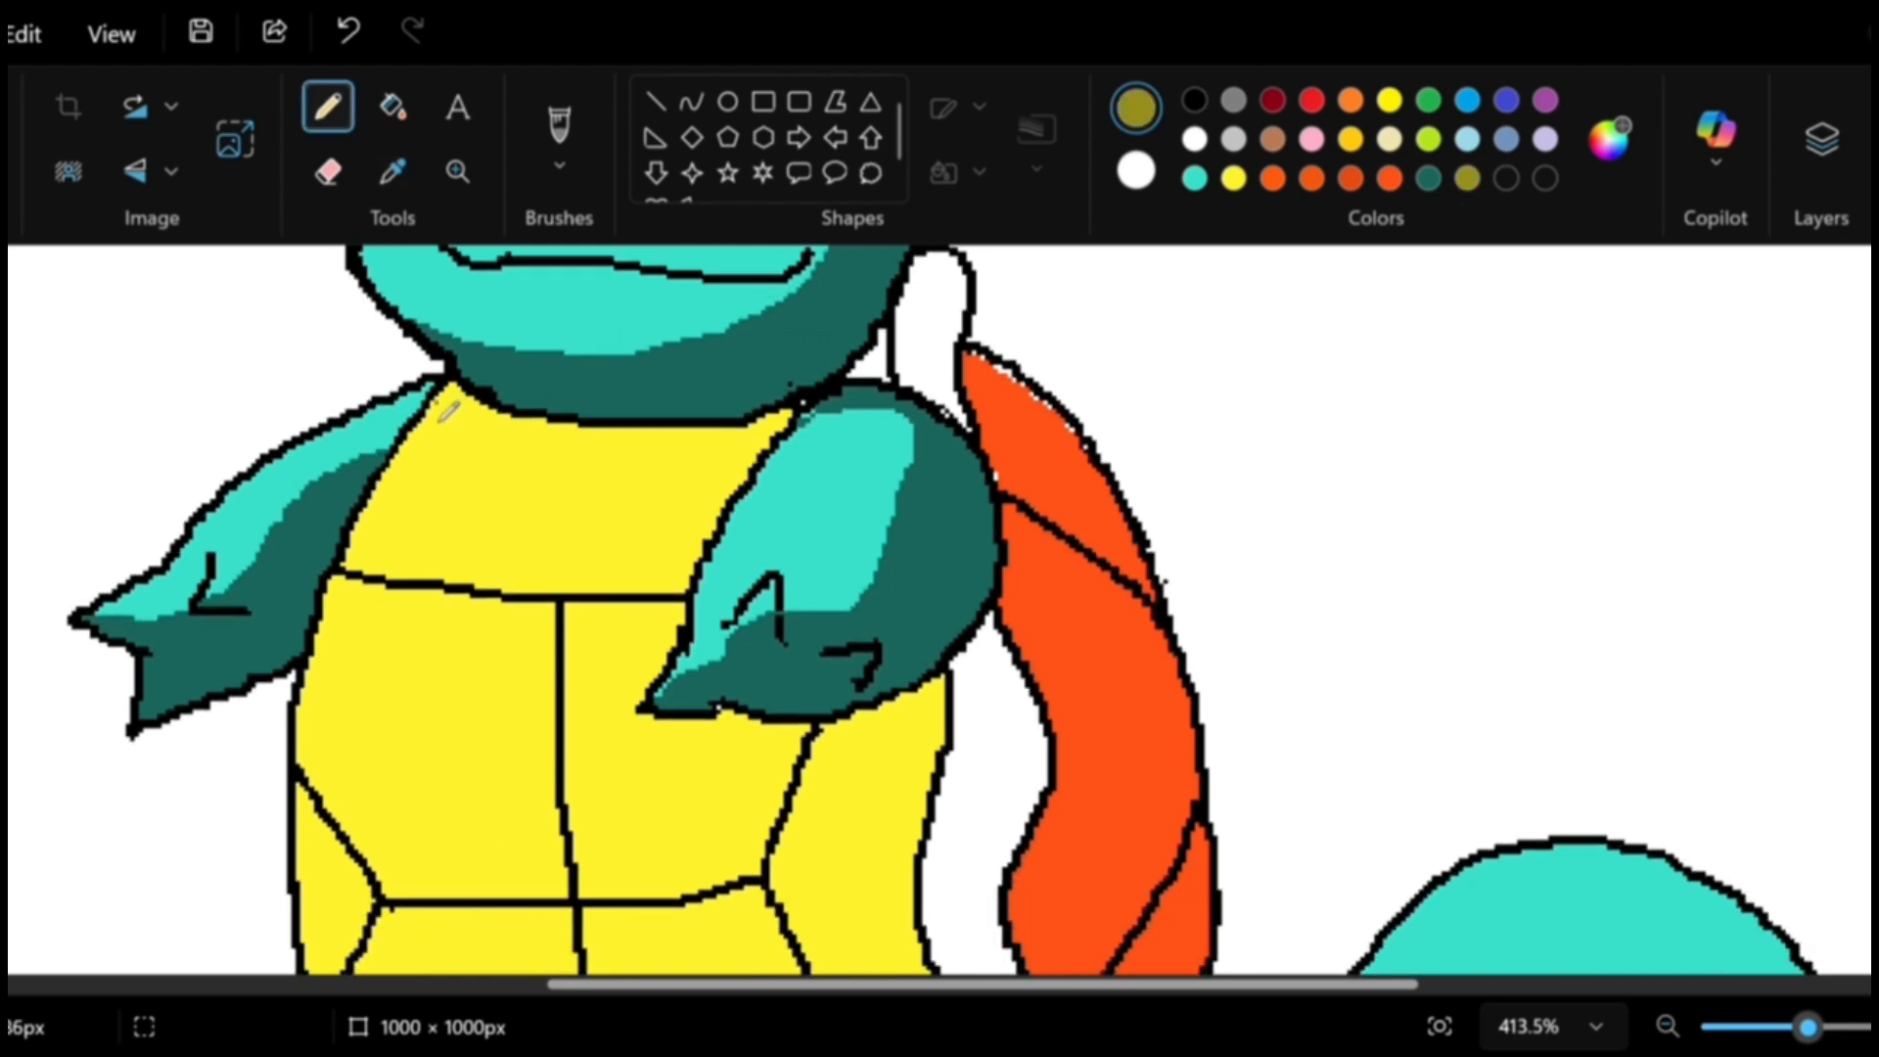
{"action": "mouse_move", "coordinate": [448, 415]}
{"action": "left_mouse_down"}
{"action": "mouse_move", "coordinate": [554, 506]}
{"action": "mouse_move", "coordinate": [718, 538]}
{"action": "left_mouse_up"}
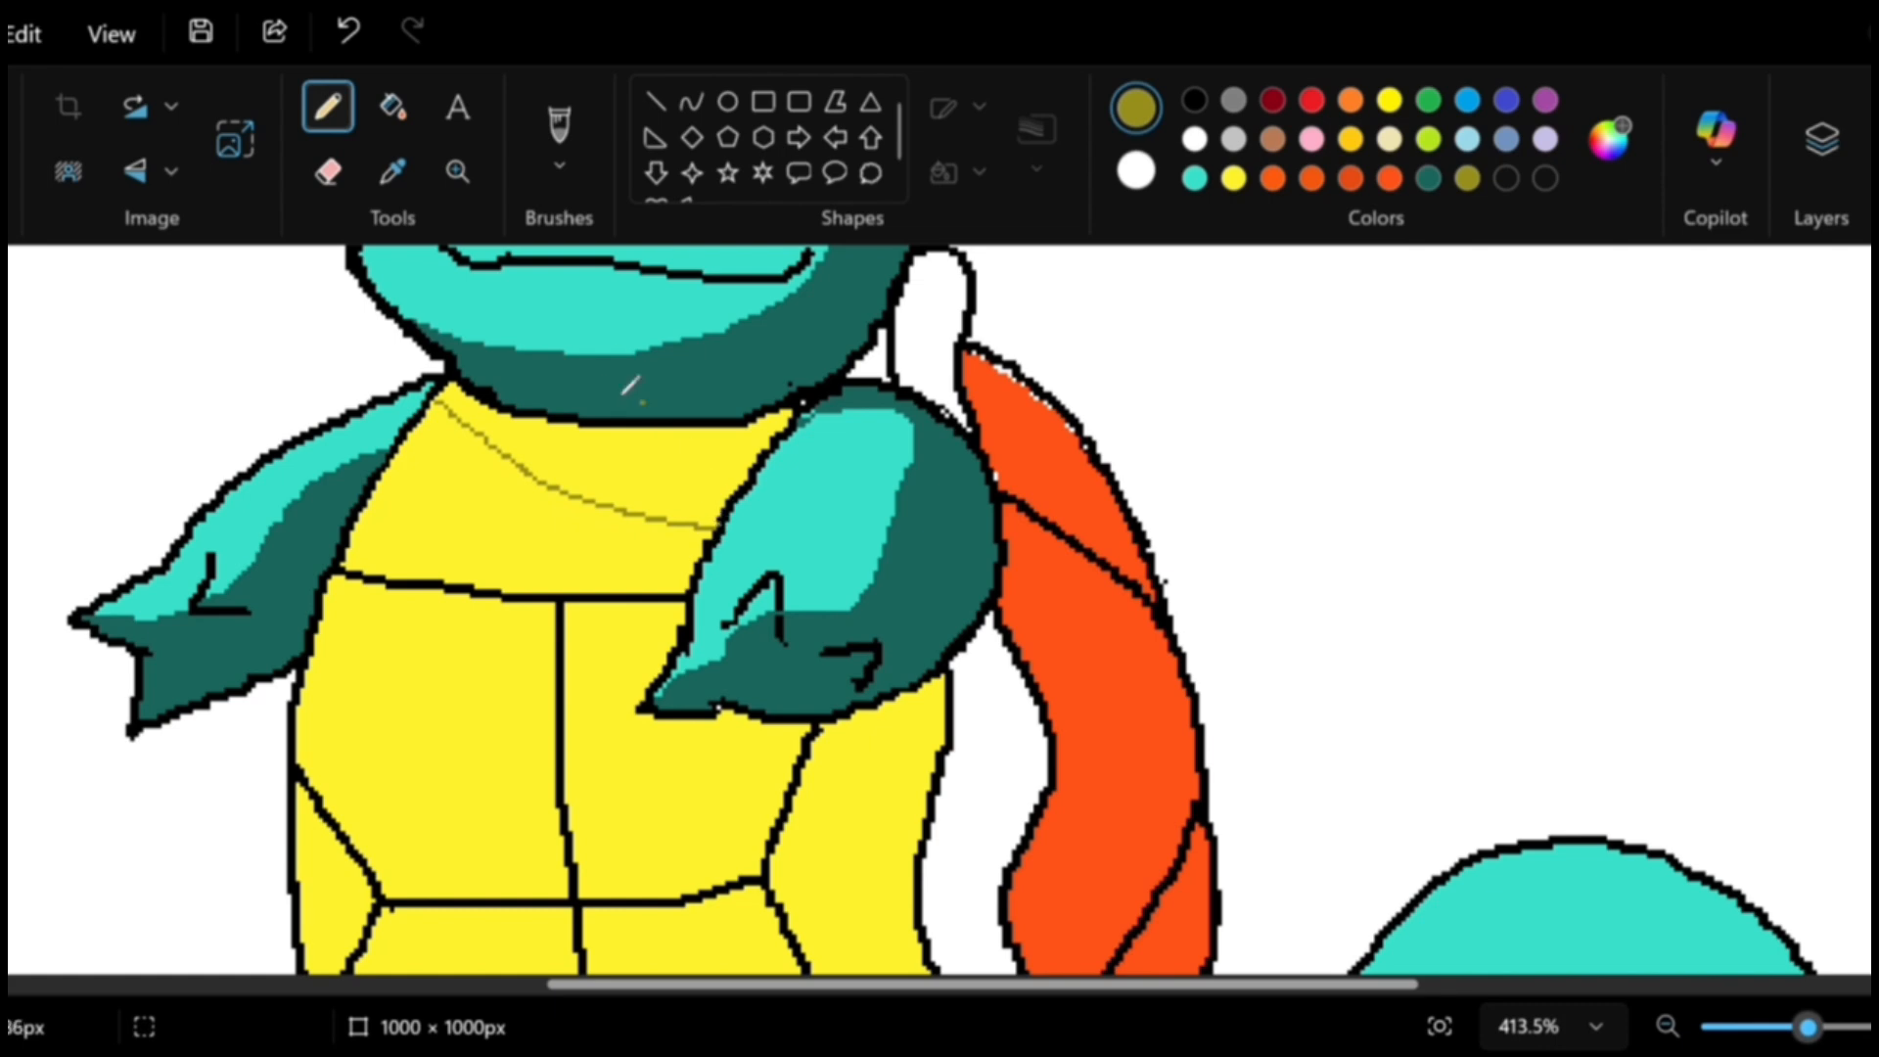
{"action": "scroll", "coordinate": [764, 666], "scroll_direction": "down", "scroll_amount": 4}
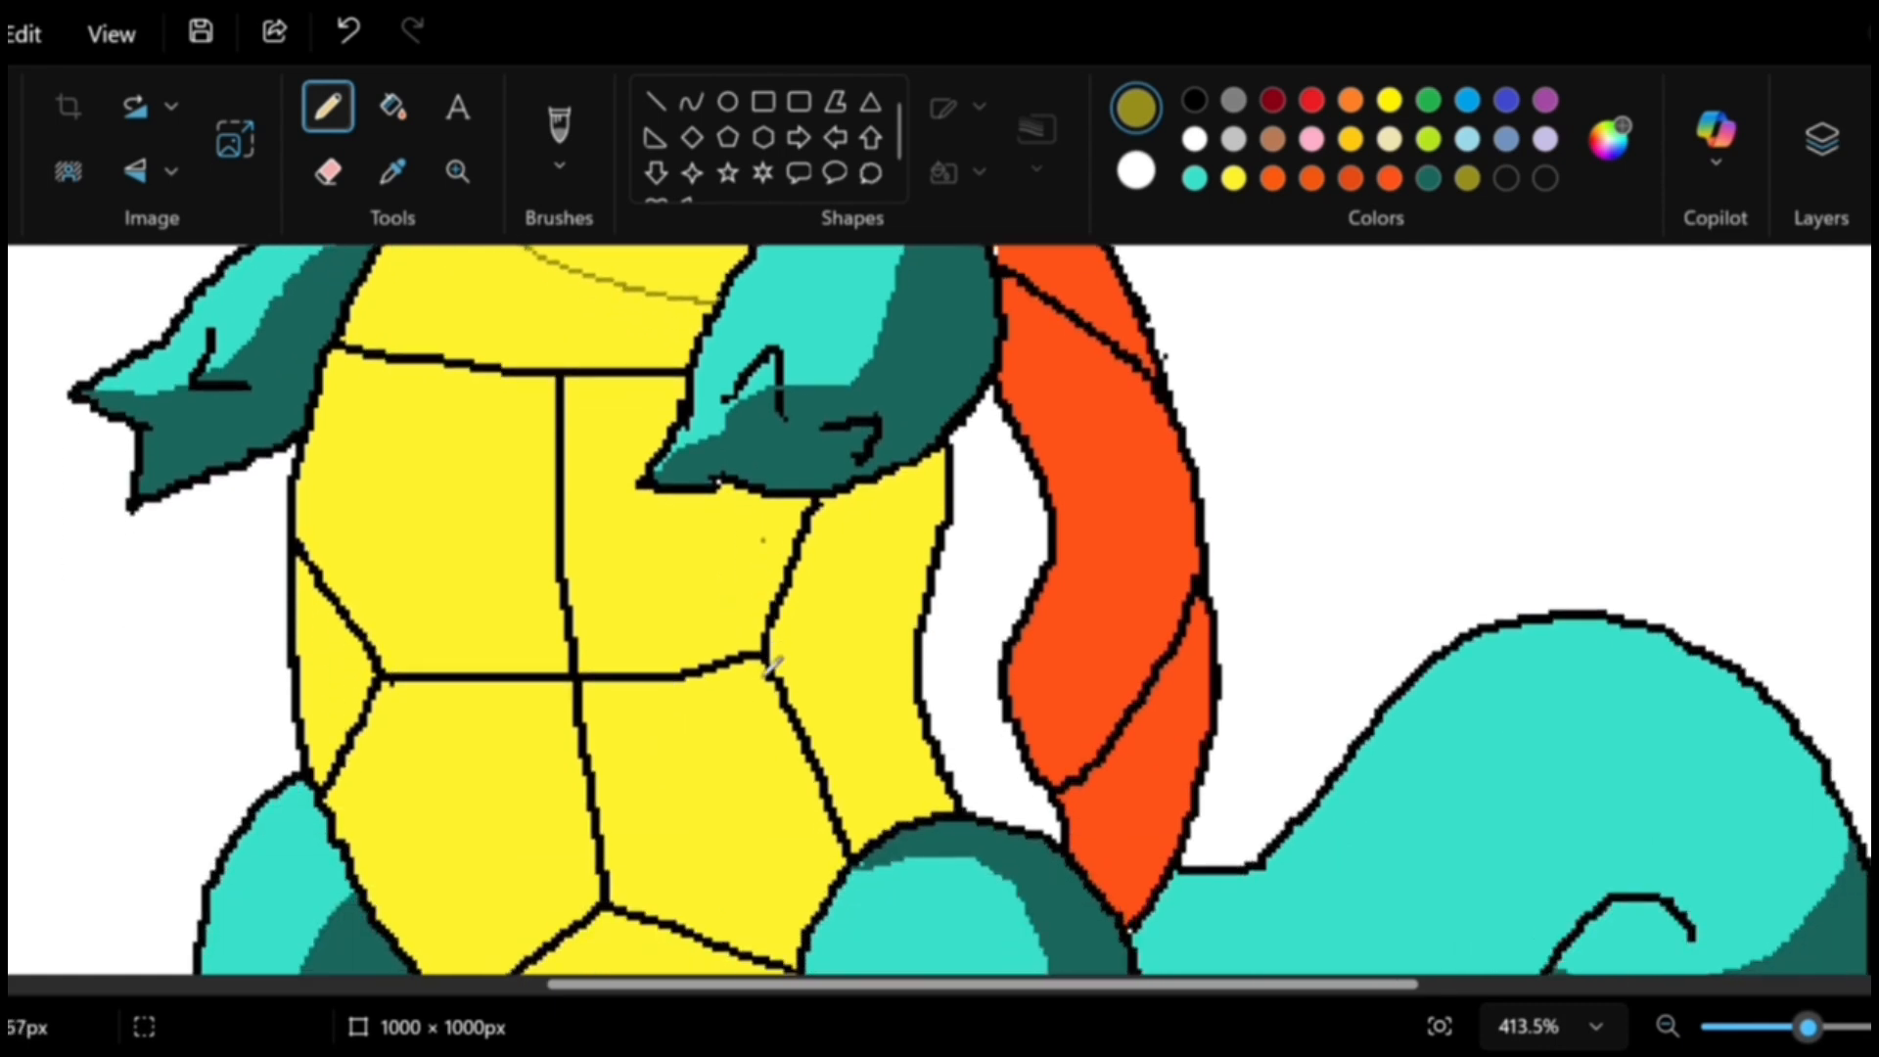
{"action": "mouse_move", "coordinate": [845, 495]}
{"action": "left_mouse_down"}
{"action": "mouse_move", "coordinate": [800, 634]}
{"action": "mouse_move", "coordinate": [656, 726]}
{"action": "left_mouse_up"}
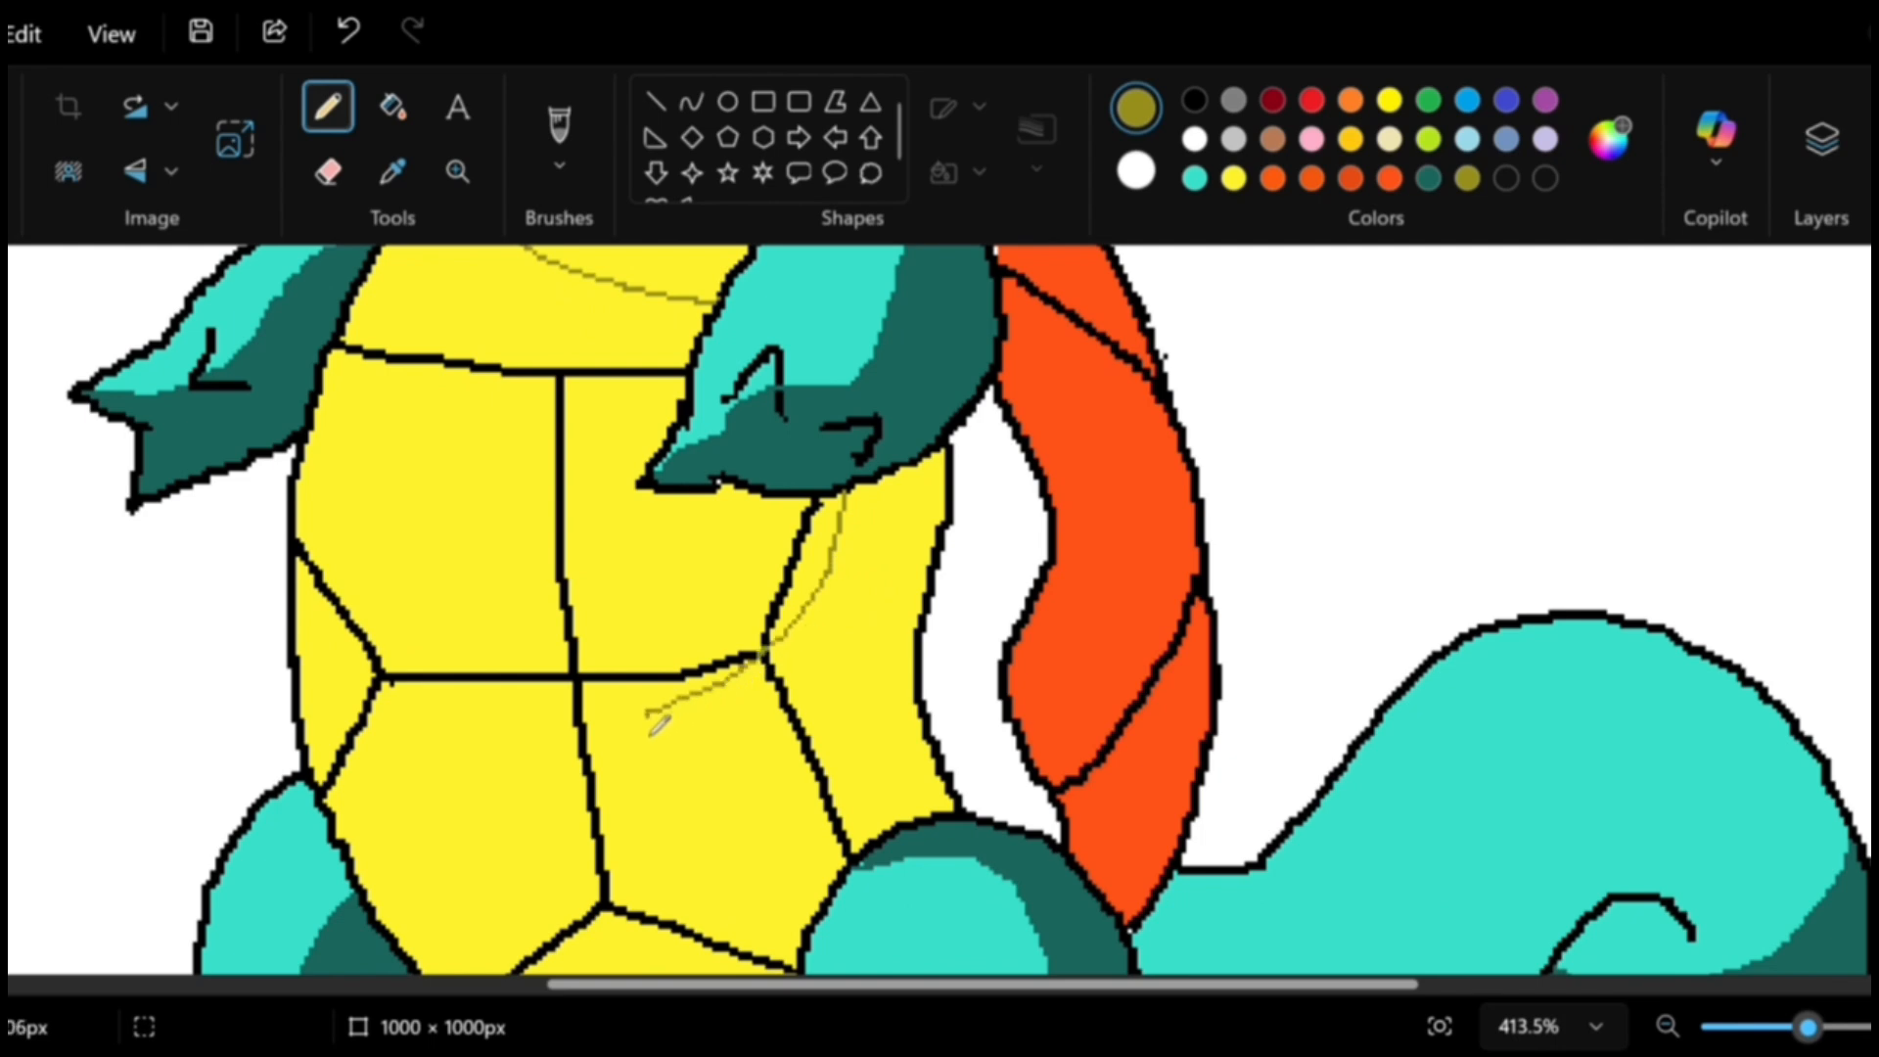
{"action": "key", "text": "ctrl+z"}
{"action": "mouse_move", "coordinate": [845, 497]}
{"action": "left_mouse_down"}
{"action": "mouse_move", "coordinate": [846, 588]}
{"action": "mouse_move", "coordinate": [784, 682]}
{"action": "left_mouse_up"}
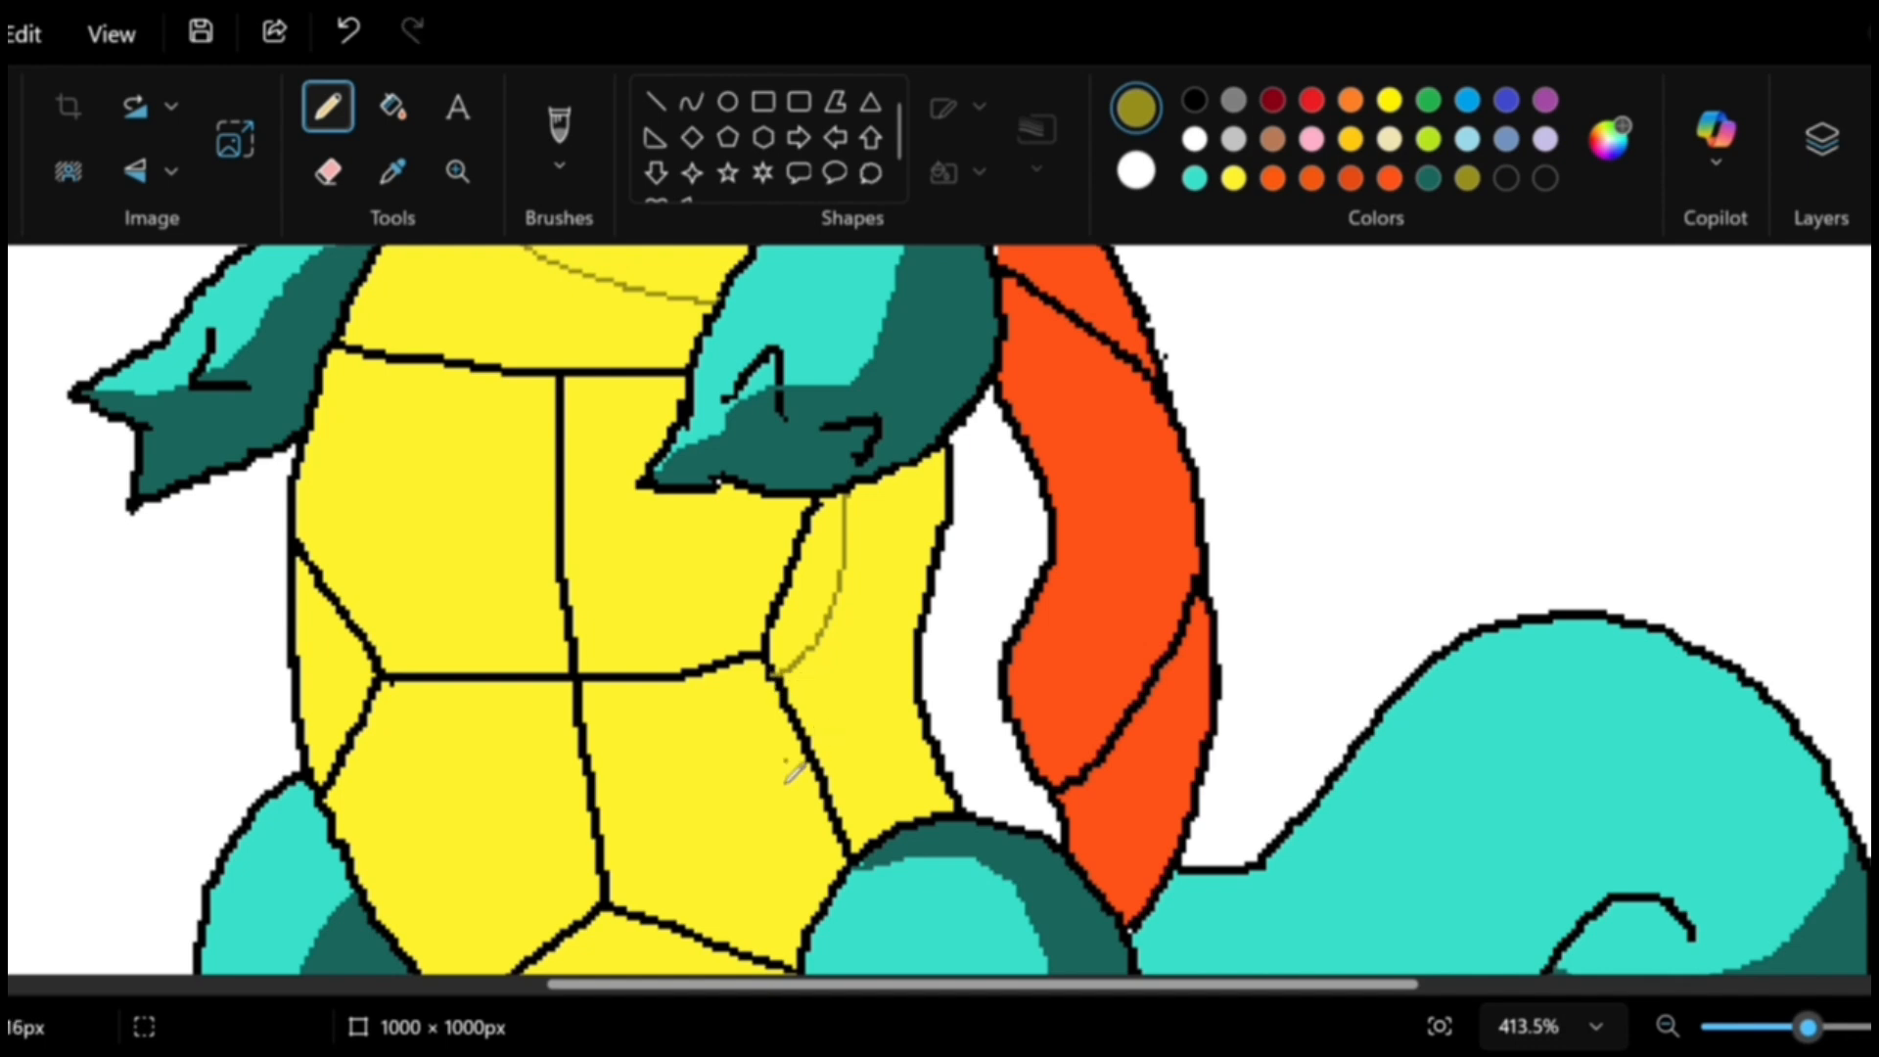
{"action": "scroll", "coordinate": [810, 764], "scroll_direction": "down", "scroll_amount": 1}
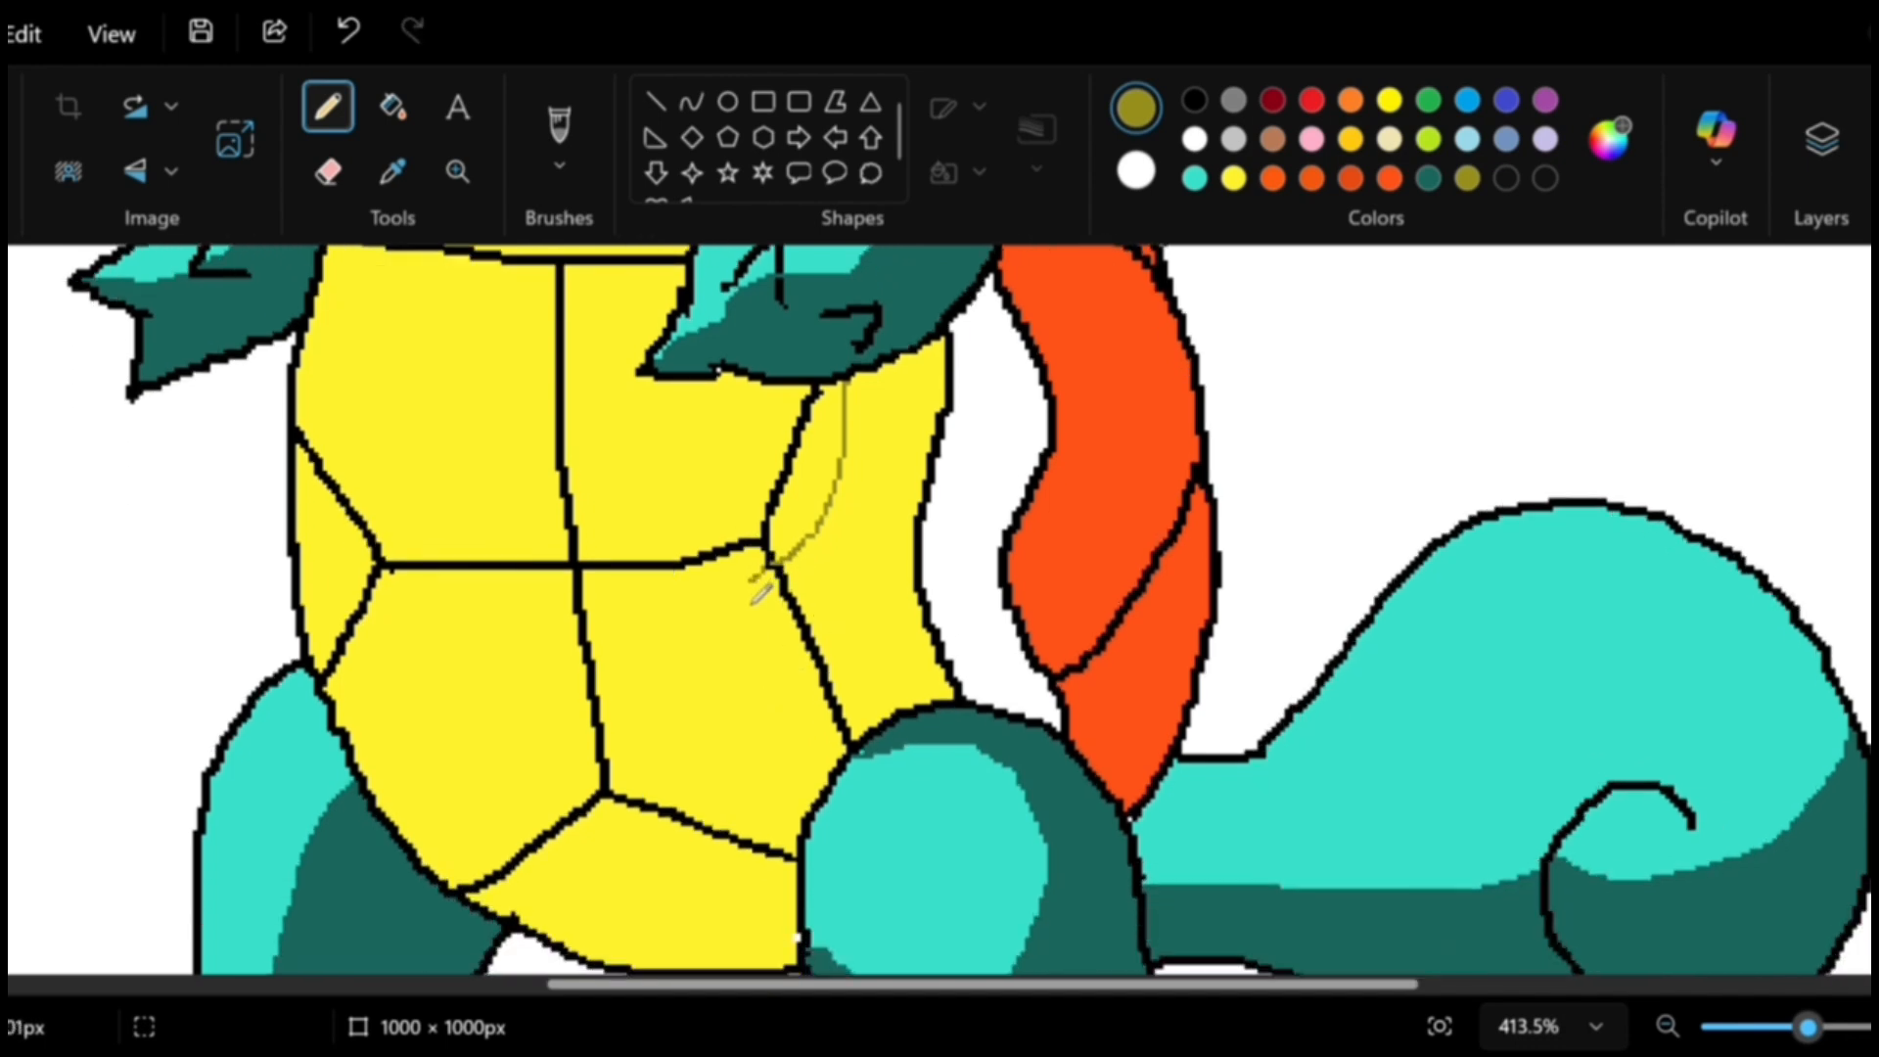
{"action": "key", "text": "ctrl+z"}
{"action": "key", "text": "ctrl+z"}
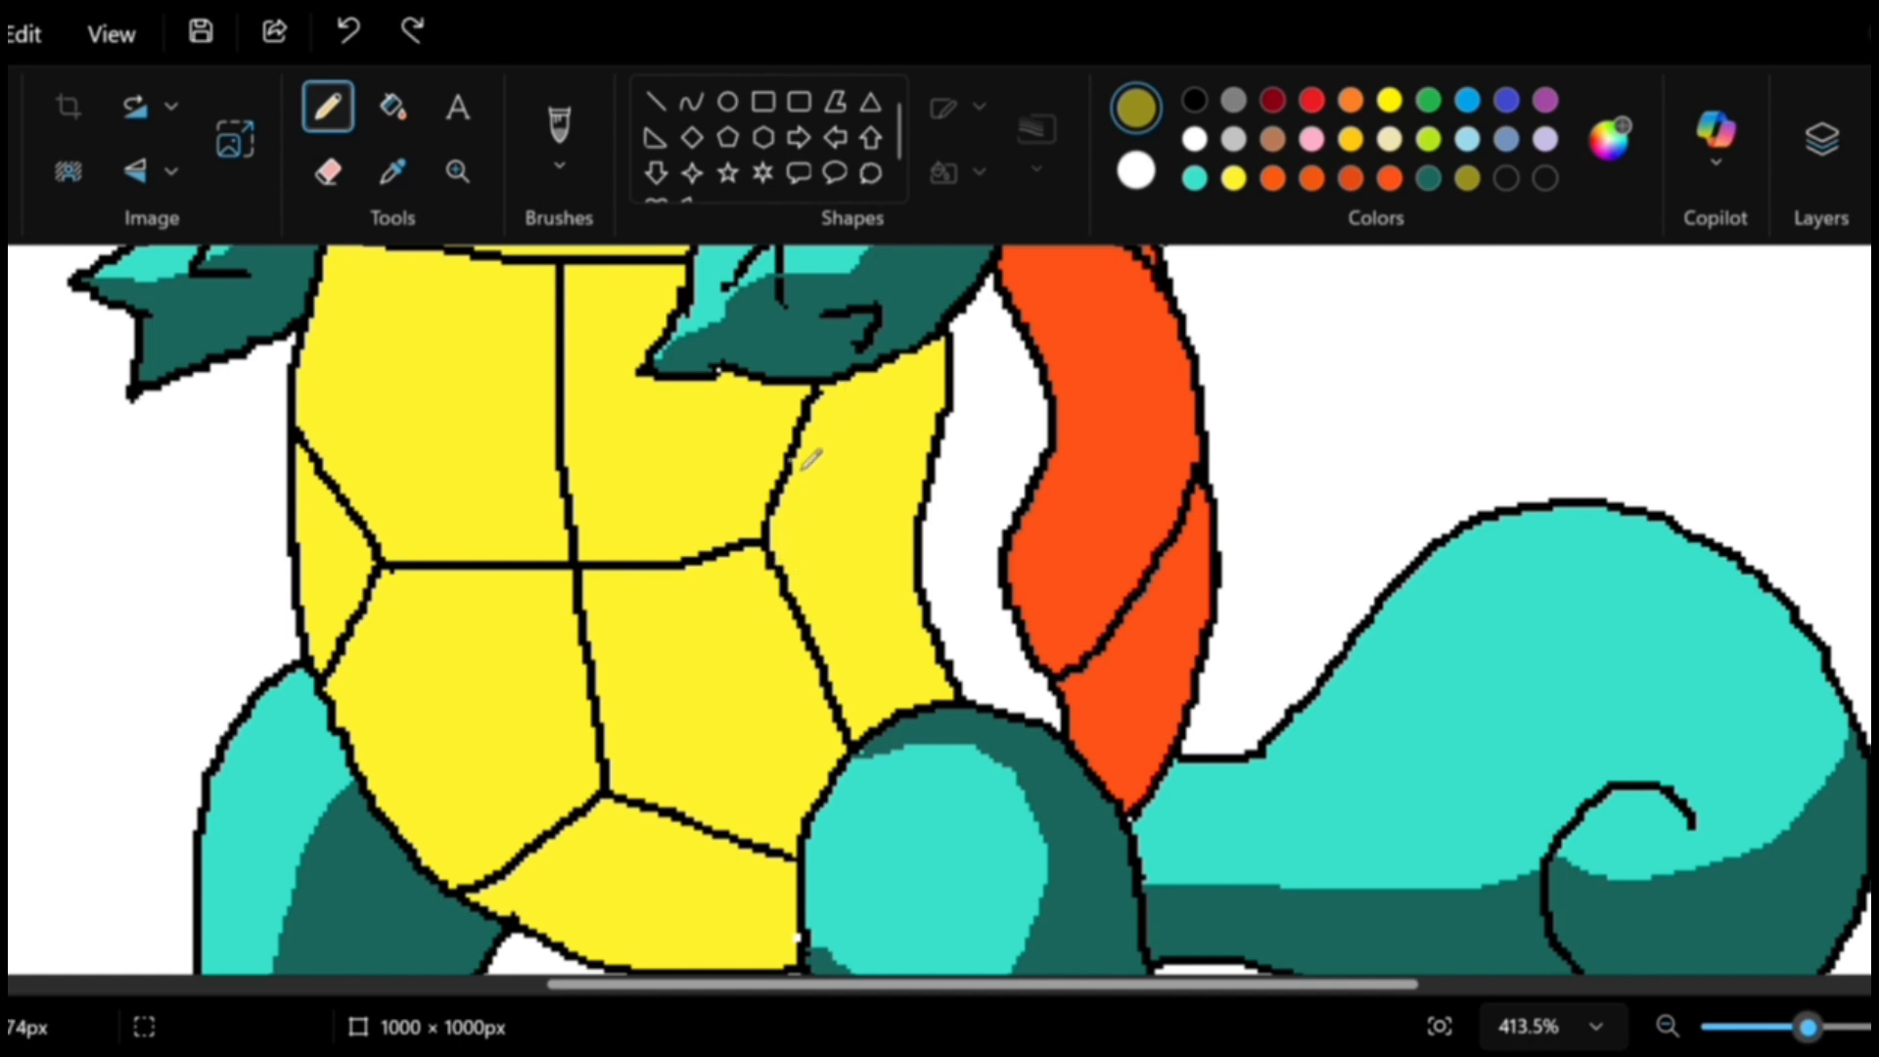
{"action": "mouse_move", "coordinate": [855, 390]}
{"action": "left_mouse_down"}
{"action": "mouse_move", "coordinate": [794, 562]}
{"action": "mouse_move", "coordinate": [763, 583]}
{"action": "mouse_move", "coordinate": [768, 556]}
{"action": "mouse_move", "coordinate": [649, 654]}
{"action": "left_mouse_up"}
{"action": "key", "text": "ctrl+z"}
{"action": "key", "text": "ctrl+z"}
Draw an olive Pencil shading contour from beneath the right-hand arm, curving across the lower belly to its left-hand edge.
{"action": "mouse_move", "coordinate": [839, 386]}
{"action": "left_mouse_down"}
{"action": "mouse_move", "coordinate": [829, 533]}
{"action": "mouse_move", "coordinate": [795, 604]}
{"action": "mouse_move", "coordinate": [623, 741]}
{"action": "left_mouse_up"}
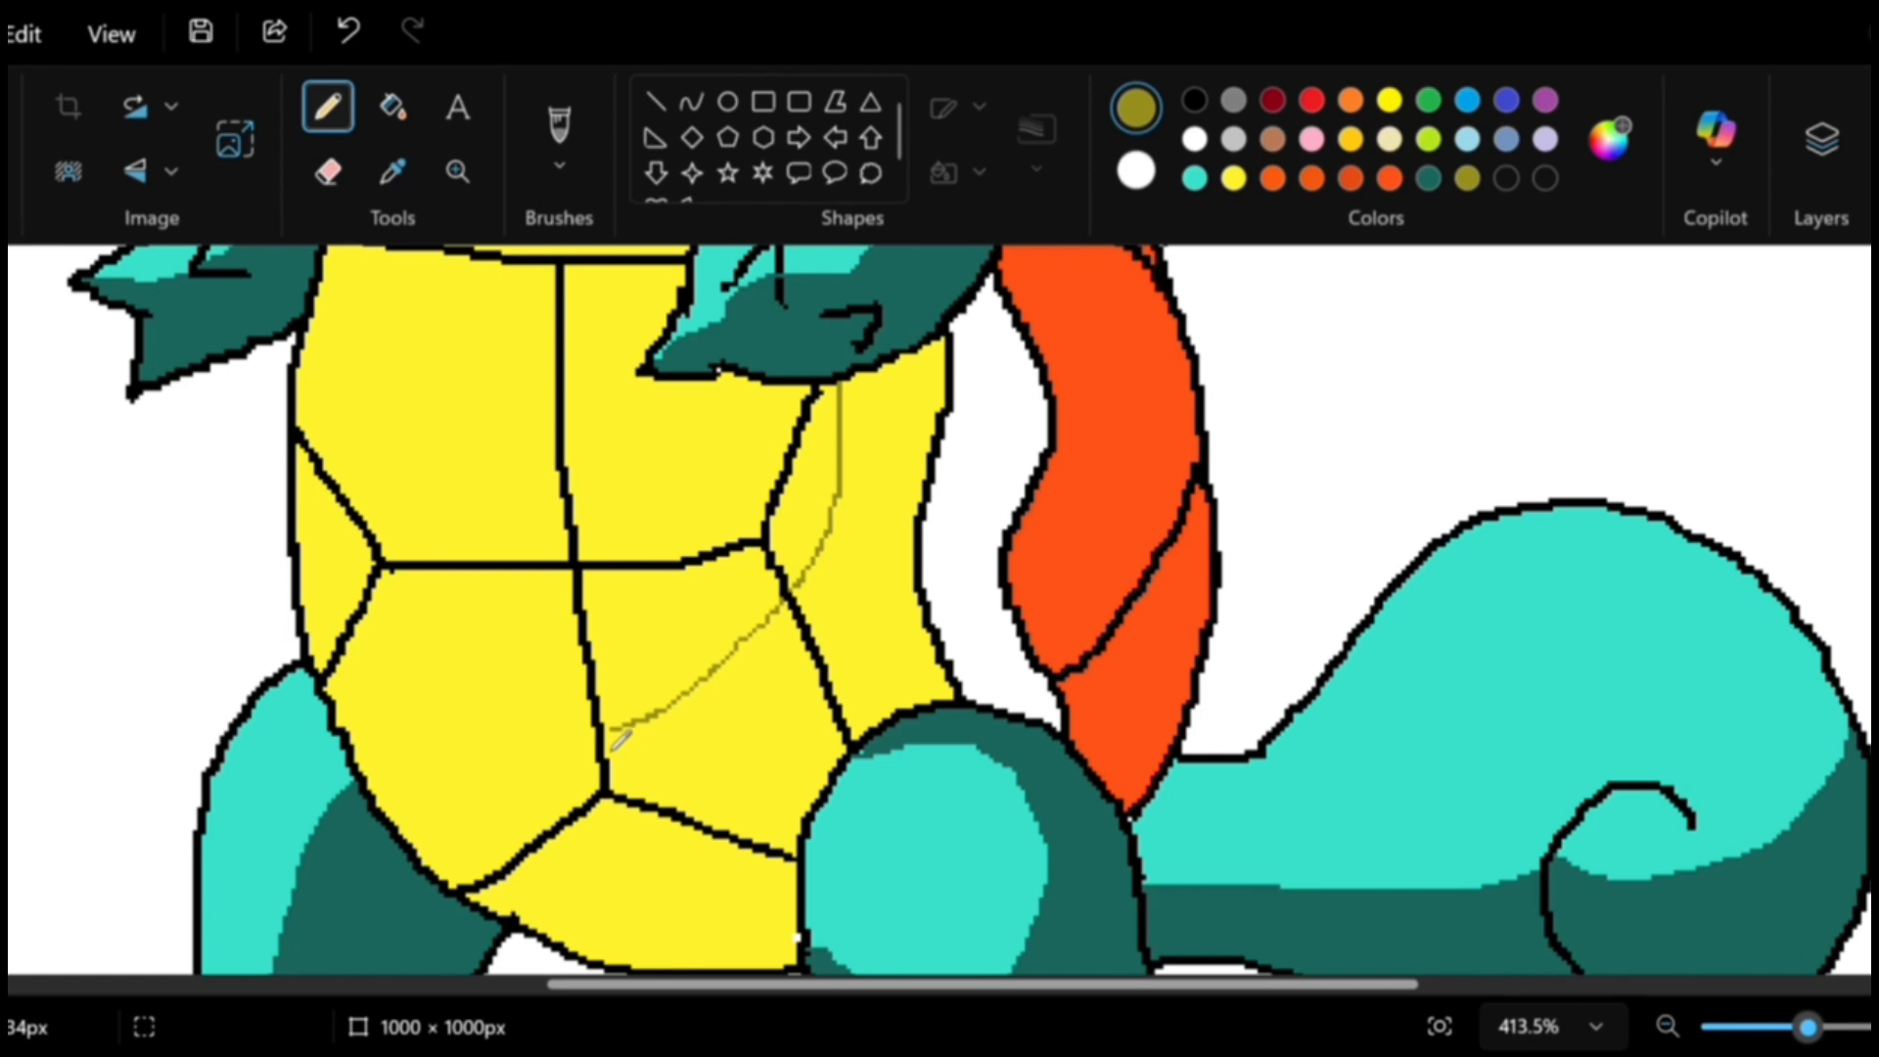
{"action": "left_click_drag", "start_coordinate": [607, 739], "coordinate": [372, 764]}
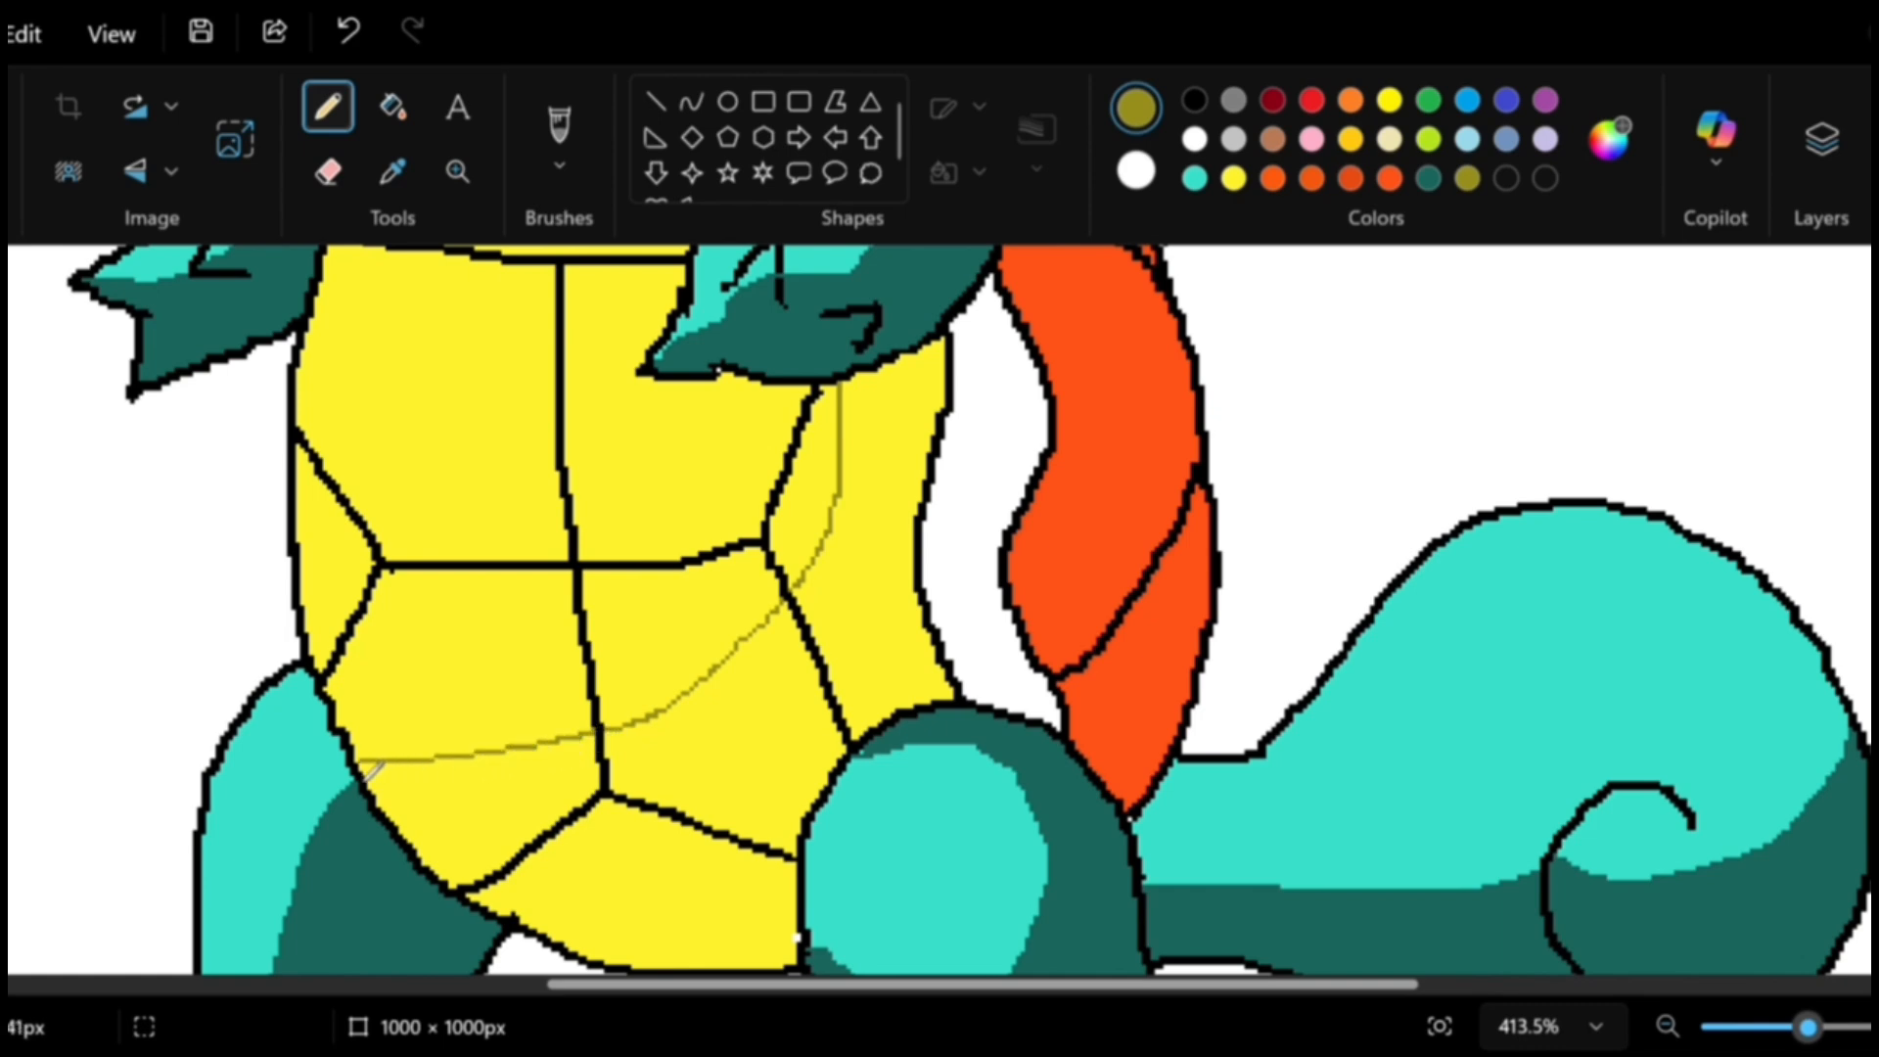
{"action": "key", "text": "ctrl+z"}
{"action": "mouse_move", "coordinate": [599, 734]}
{"action": "left_mouse_down"}
{"action": "mouse_move", "coordinate": [446, 755]}
{"action": "mouse_move", "coordinate": [374, 741]}
{"action": "left_mouse_up"}
{"action": "key", "text": "ctrl+z"}
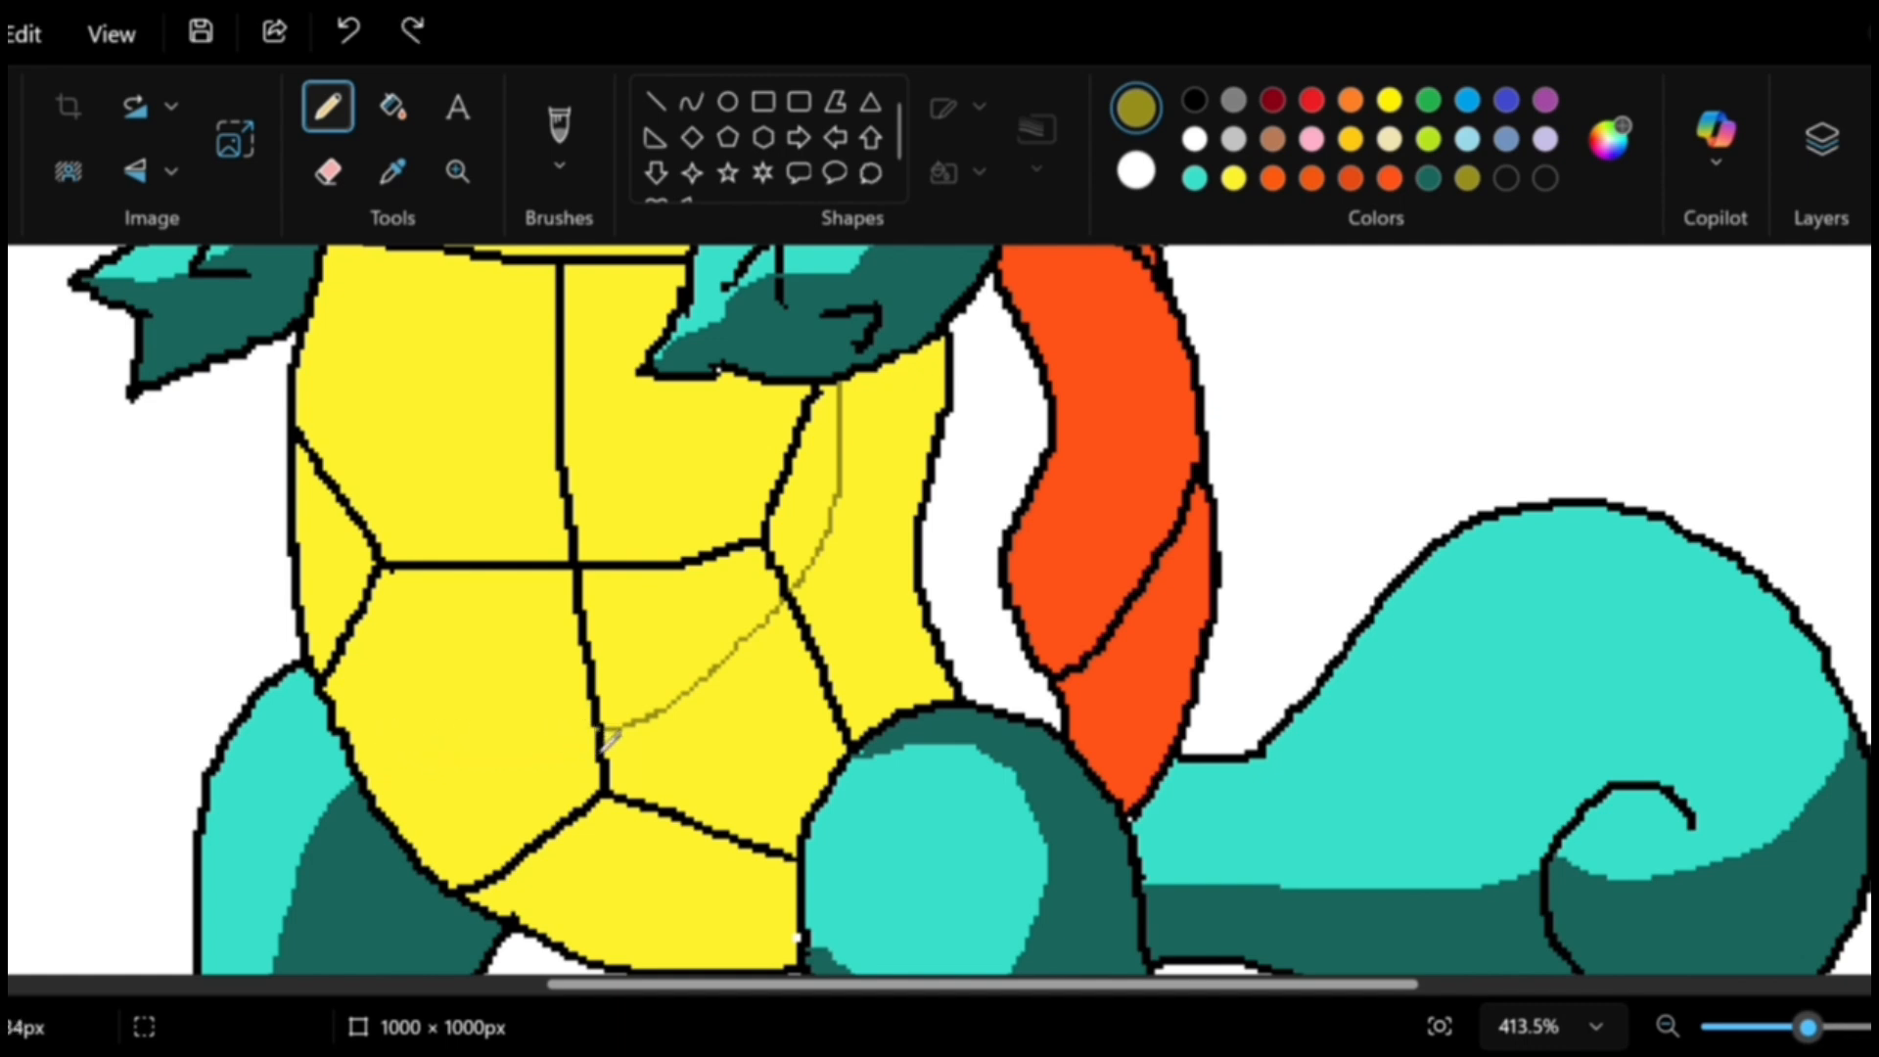
{"action": "mouse_move", "coordinate": [599, 736]}
{"action": "left_mouse_down"}
{"action": "mouse_move", "coordinate": [447, 728]}
{"action": "mouse_move", "coordinate": [331, 690]}
{"action": "left_mouse_up"}
Fill the belly areas under the chin, along the right-hand side and beneath the lower contour with dark olive.
{"action": "scroll", "coordinate": [587, 592], "scroll_direction": "up", "scroll_amount": 3}
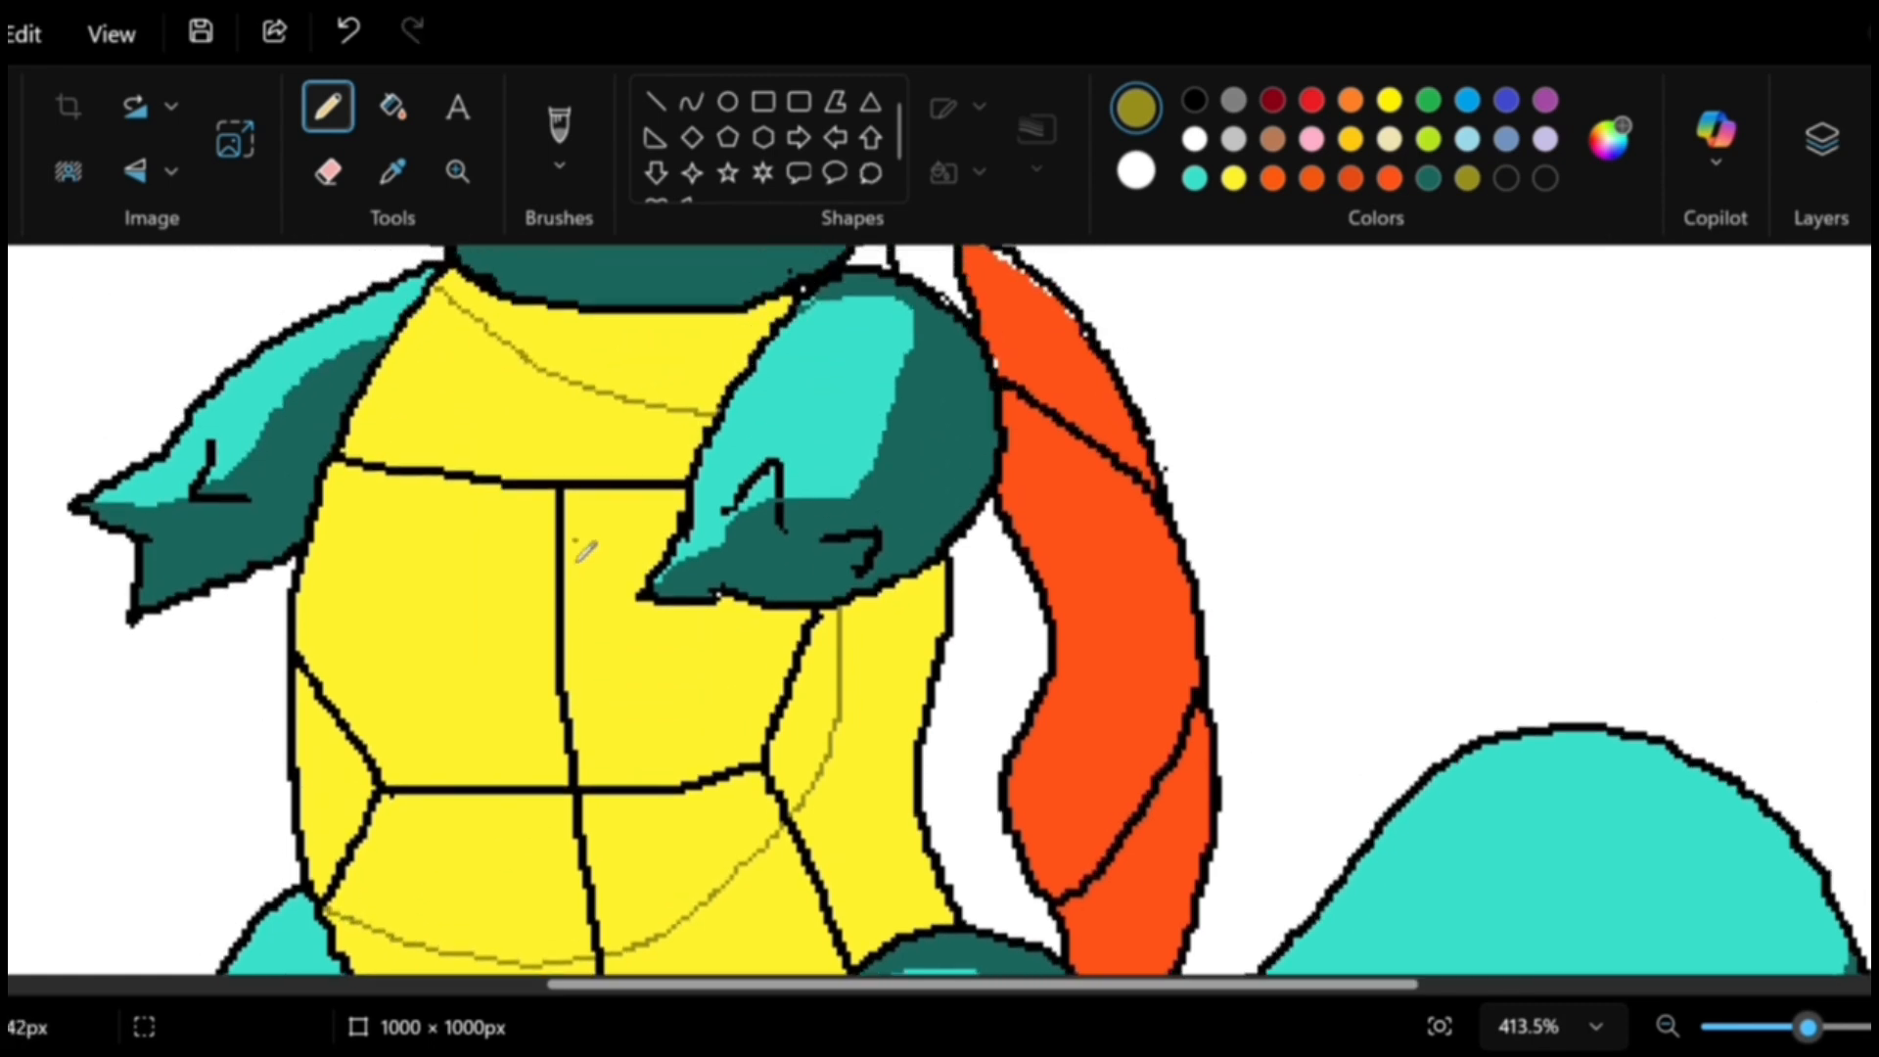
{"action": "scroll", "coordinate": [585, 551], "scroll_direction": "down", "scroll_amount": 2}
{"action": "left_click", "coordinate": [392, 105]}
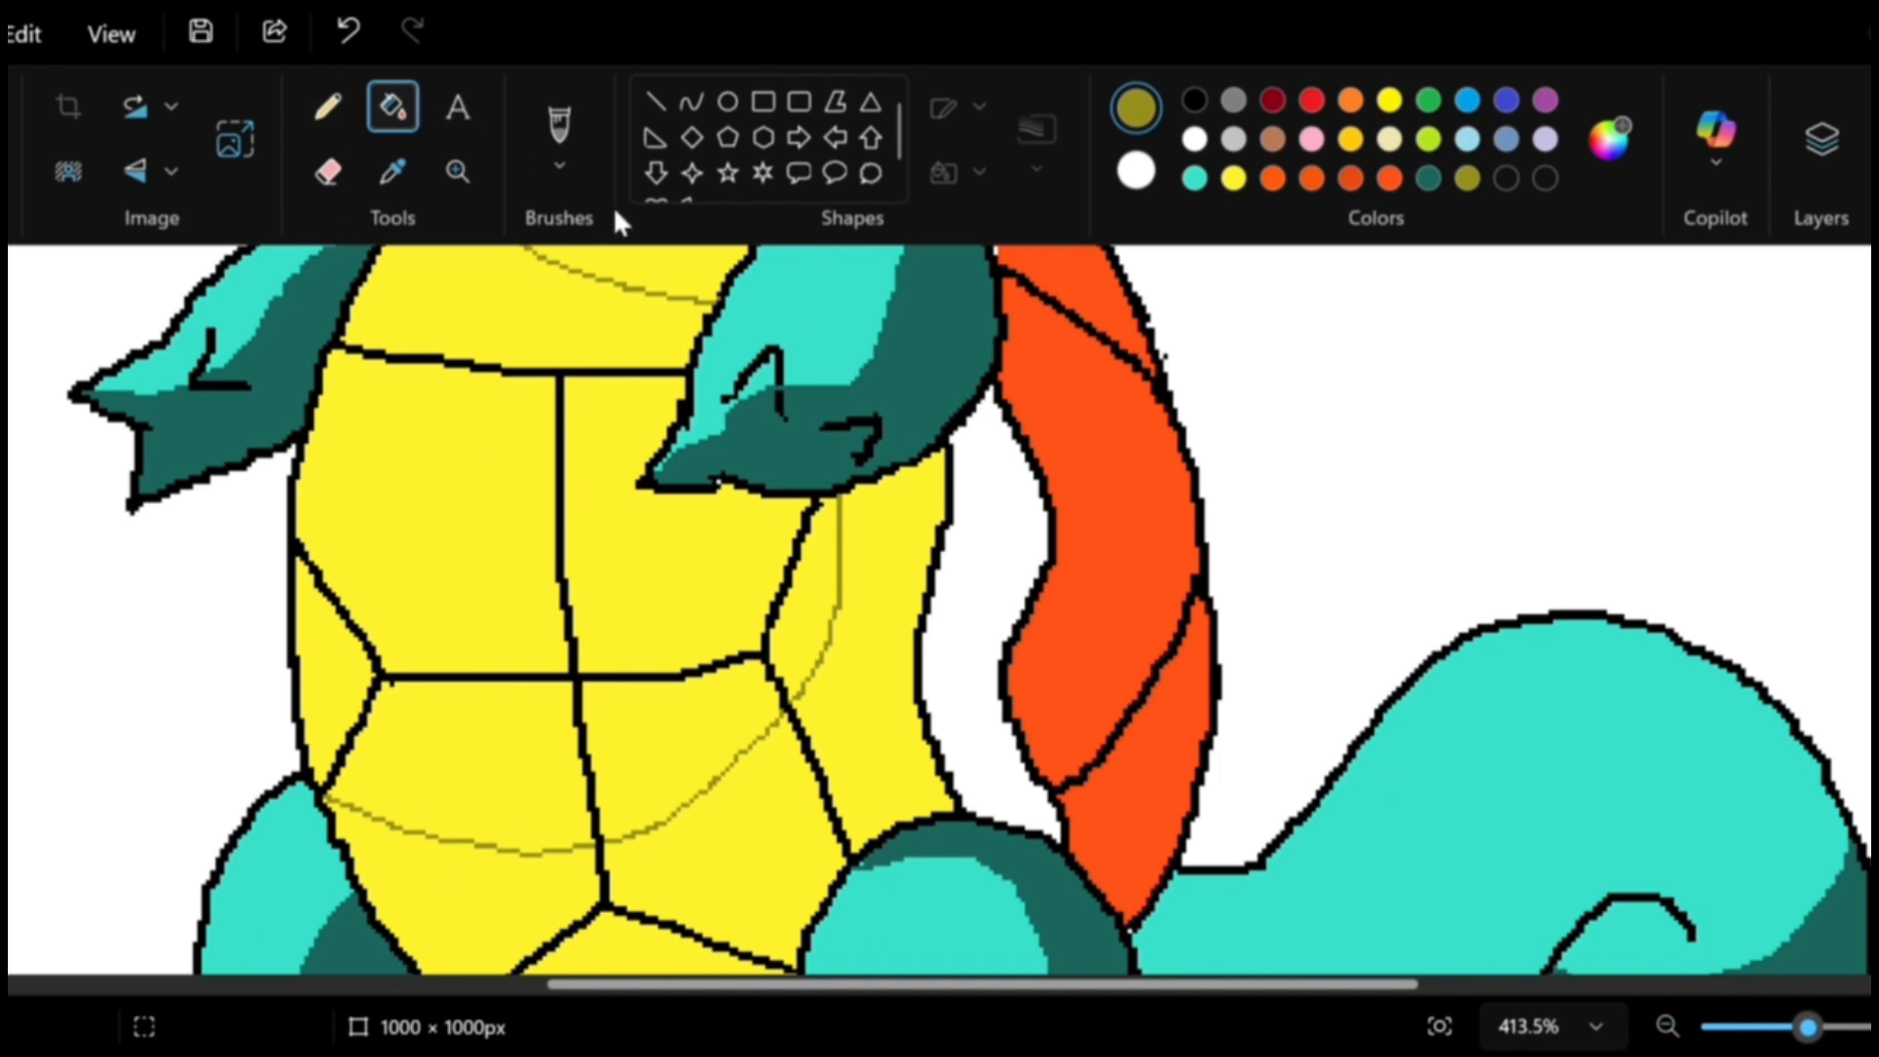
{"action": "left_click", "coordinate": [668, 262]}
{"action": "left_click", "coordinate": [891, 592]}
{"action": "left_click", "coordinate": [753, 816]}
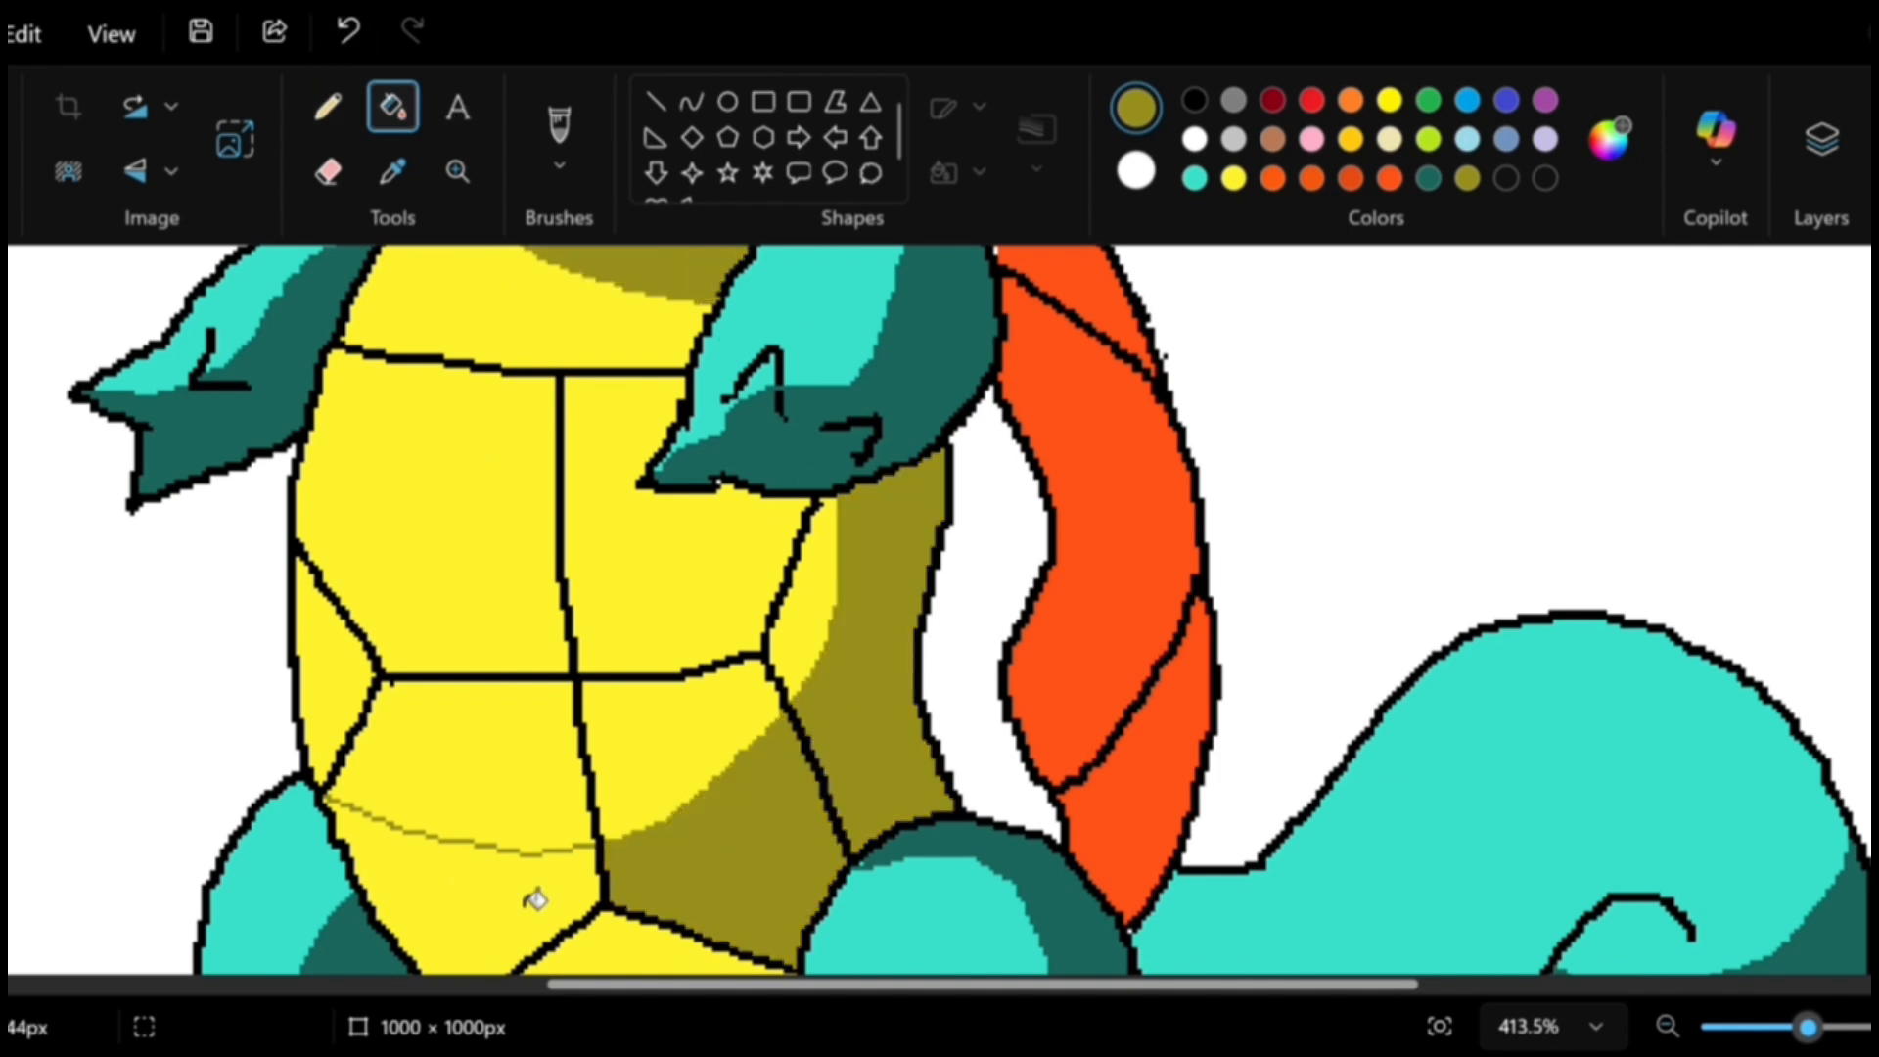
{"action": "left_click", "coordinate": [536, 901]}
{"action": "scroll", "coordinate": [587, 842], "scroll_direction": "down", "scroll_amount": 5}
{"action": "left_click", "coordinate": [637, 810]}
{"action": "scroll", "coordinate": [826, 672], "scroll_direction": "up", "scroll_amount": 15}
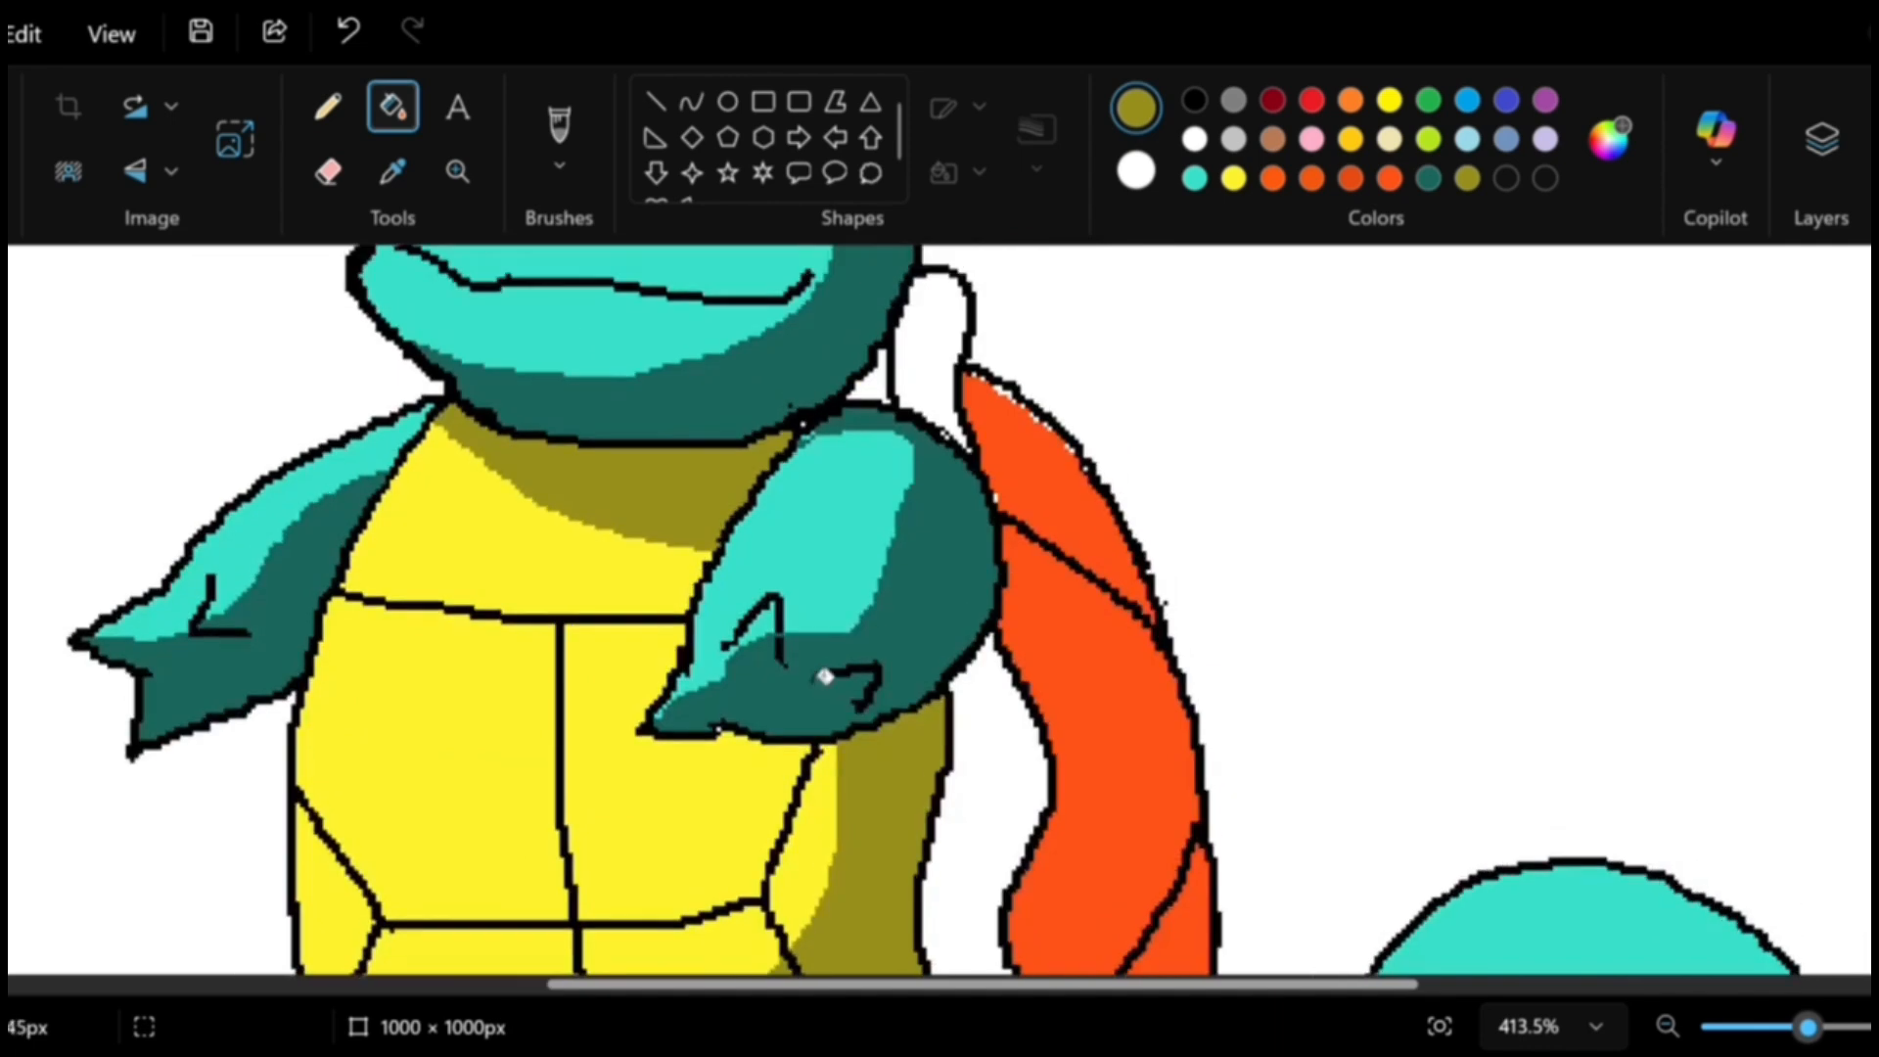
Draw a dark brown Pencil shading contour down the orange shell, through the middle section and across to the lower section's outer edge.
{"action": "left_click", "coordinate": [881, 700]}
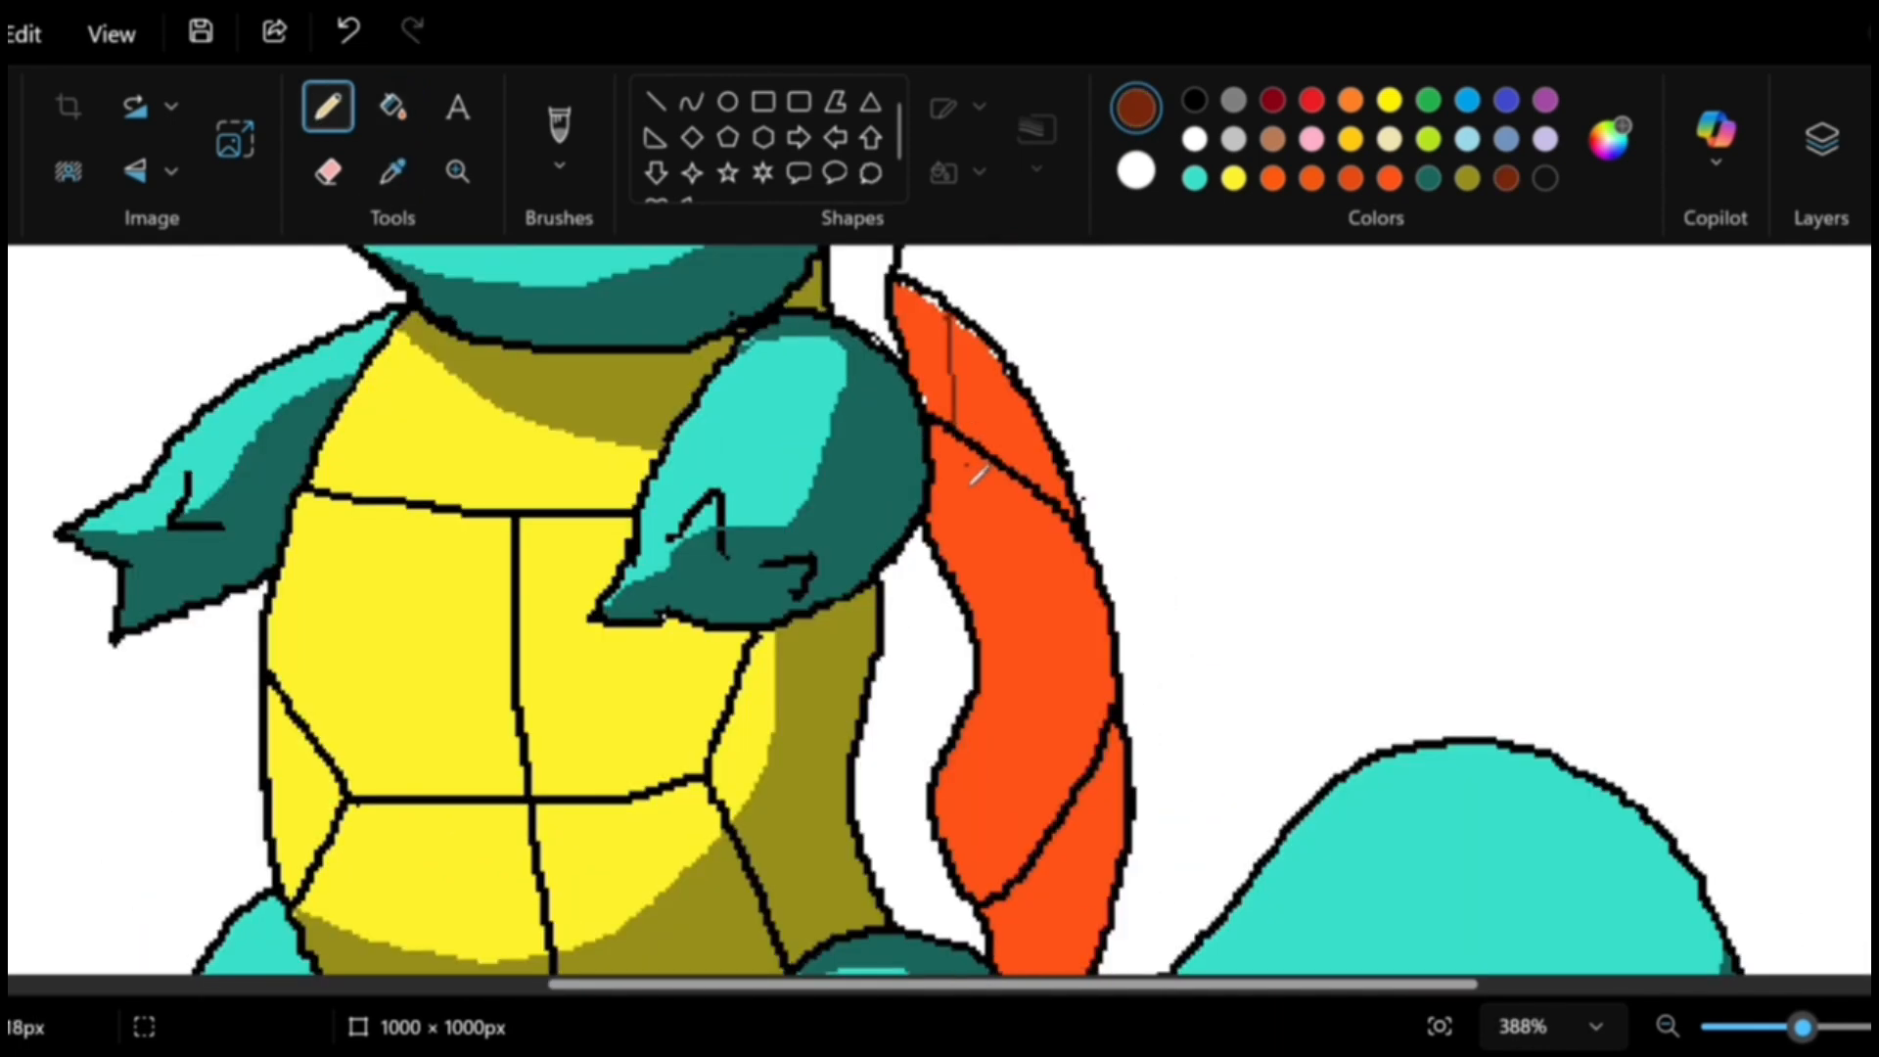
{"action": "key", "text": "ctrl+z"}
{"action": "left_click_drag", "start_coordinate": [971, 454], "coordinate": [1083, 795]}
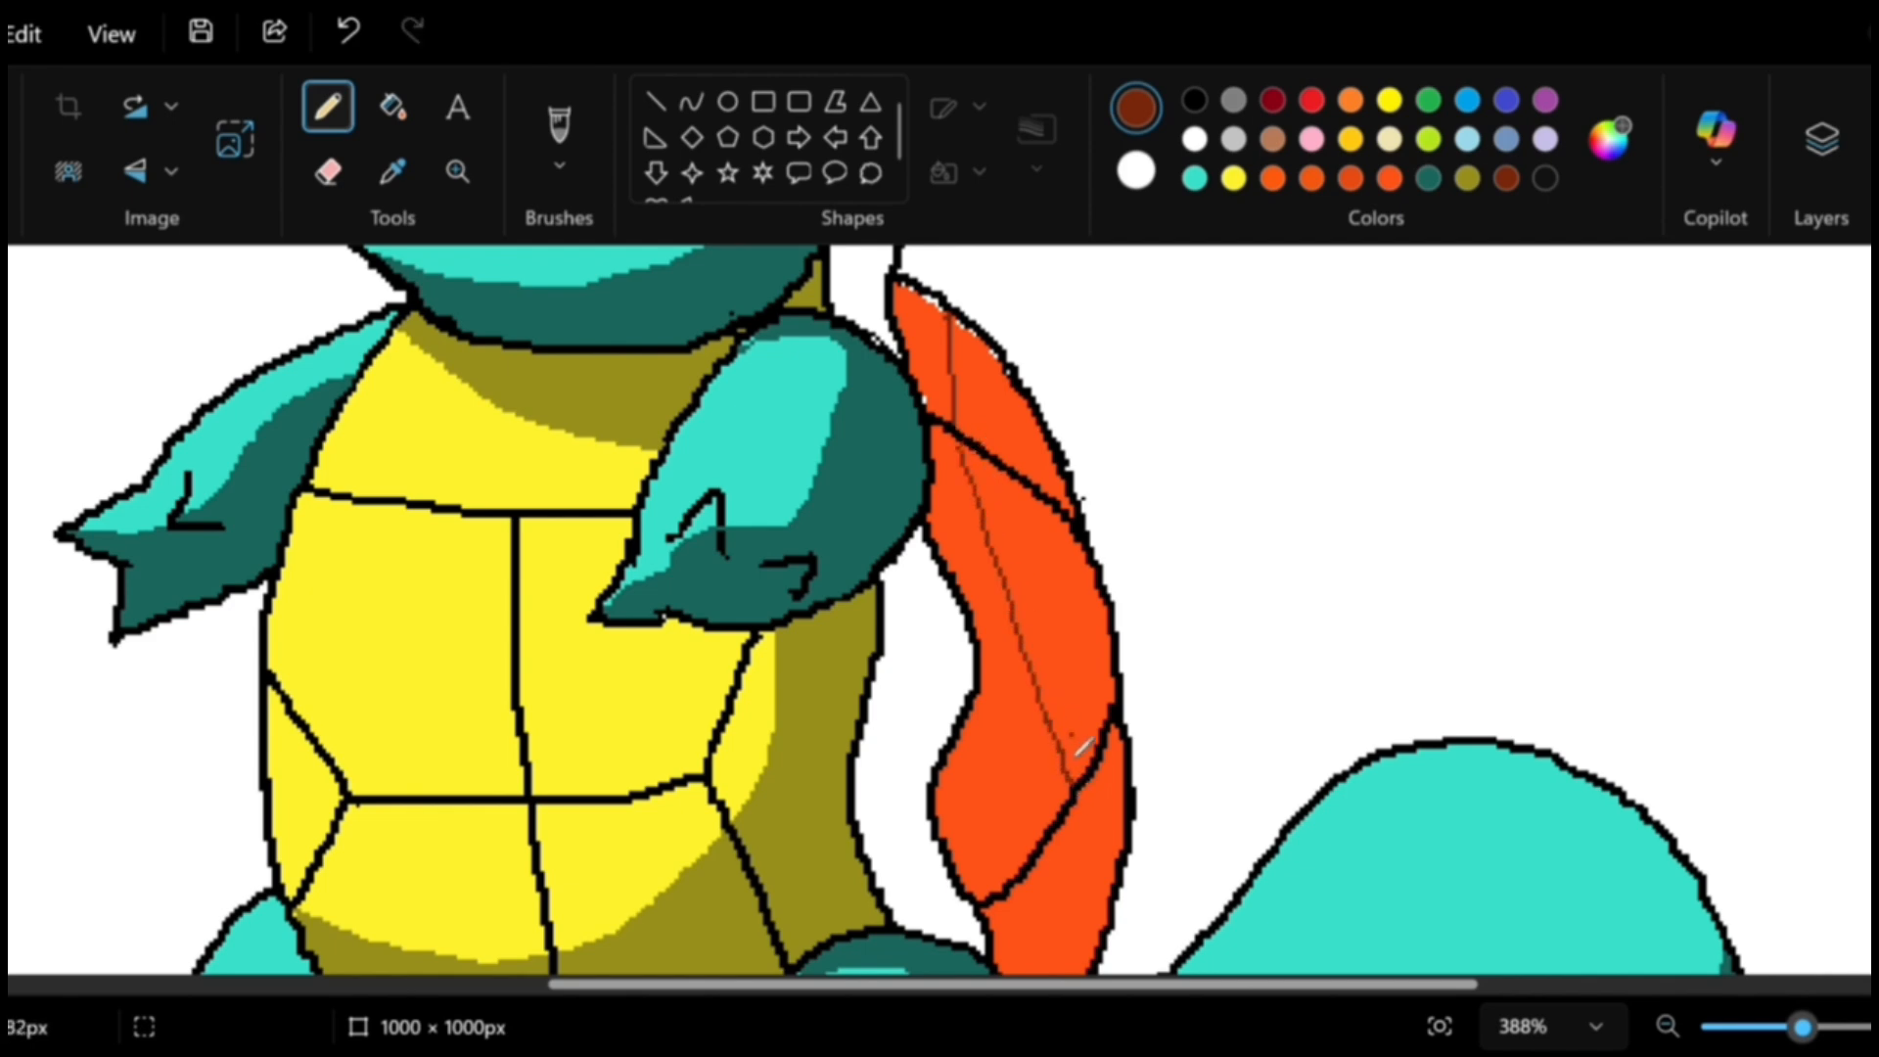
{"action": "scroll", "coordinate": [1084, 747], "scroll_direction": "down", "scroll_amount": 2}
{"action": "left_click_drag", "start_coordinate": [1116, 703], "coordinate": [1131, 703]}
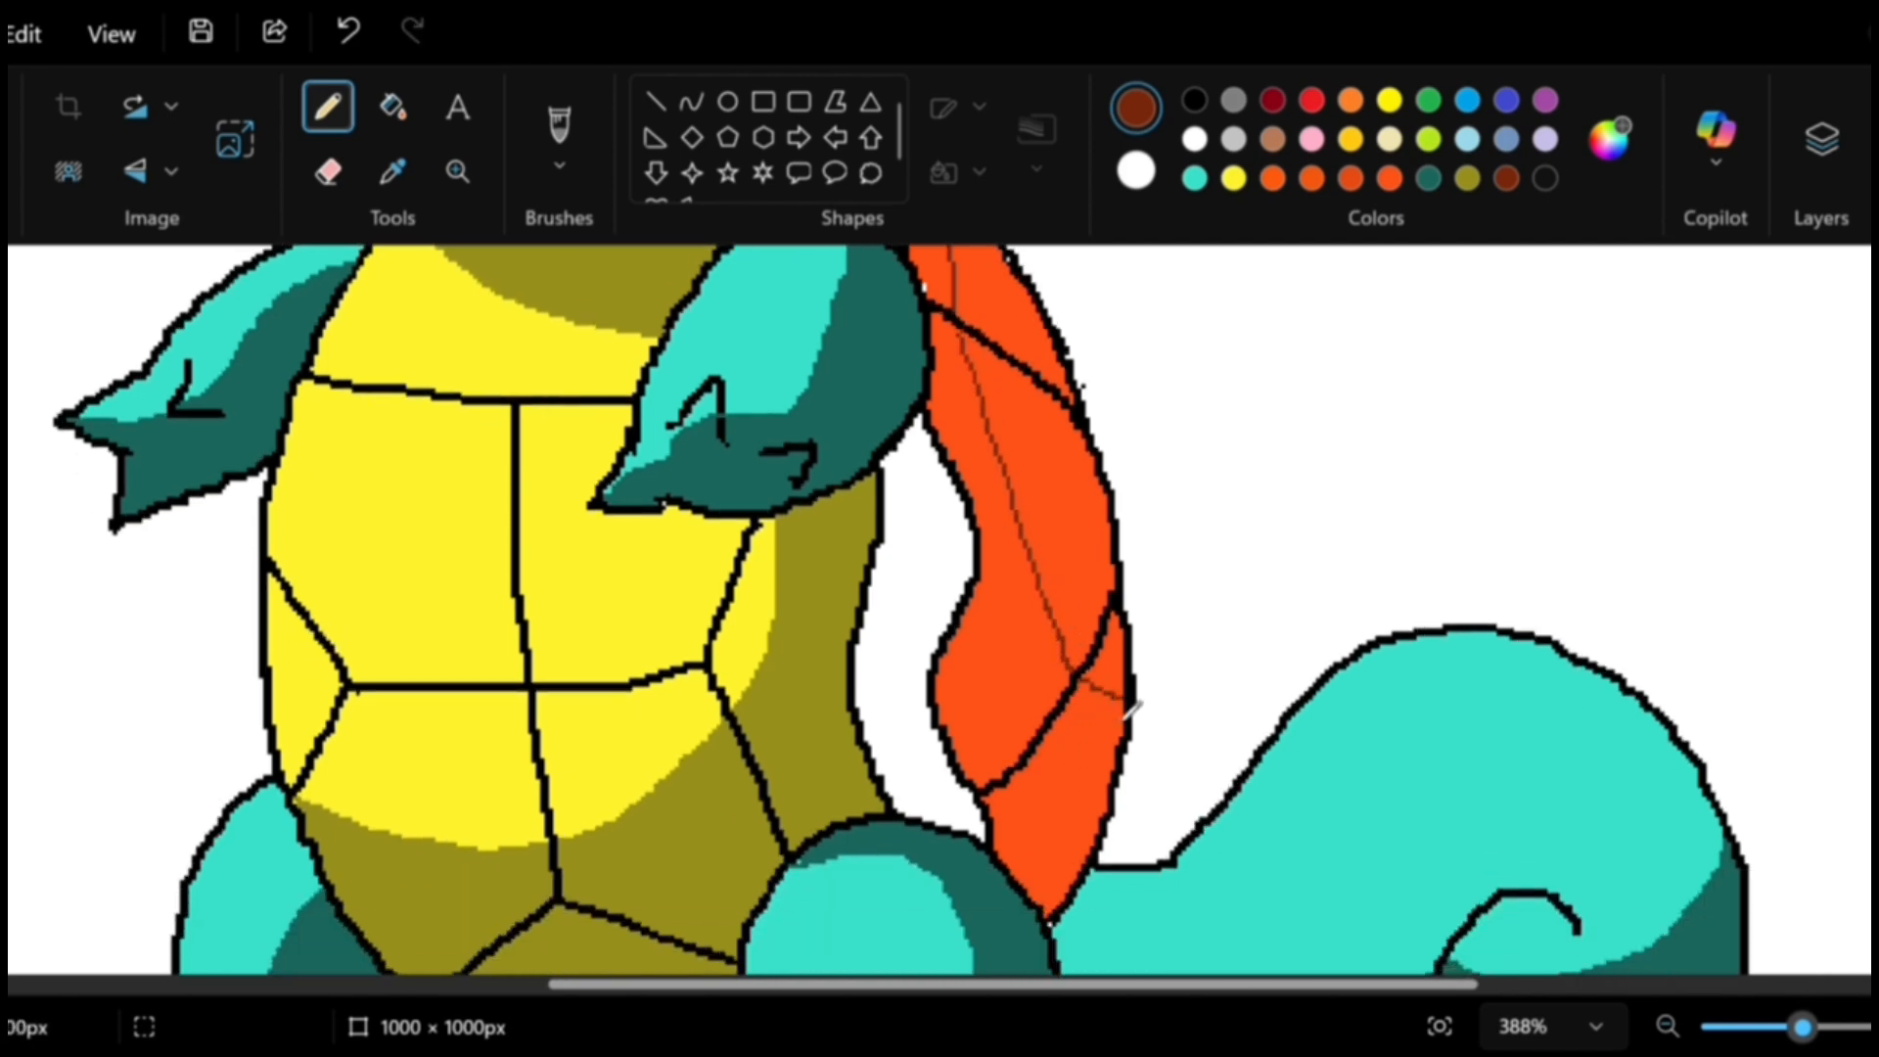
Fill the lower end and the inner side of the shell's middle and upper sections with dark brown.
{"action": "left_click", "coordinate": [393, 107]}
{"action": "left_click", "coordinate": [1090, 784]}
{"action": "left_click", "coordinate": [1031, 655]}
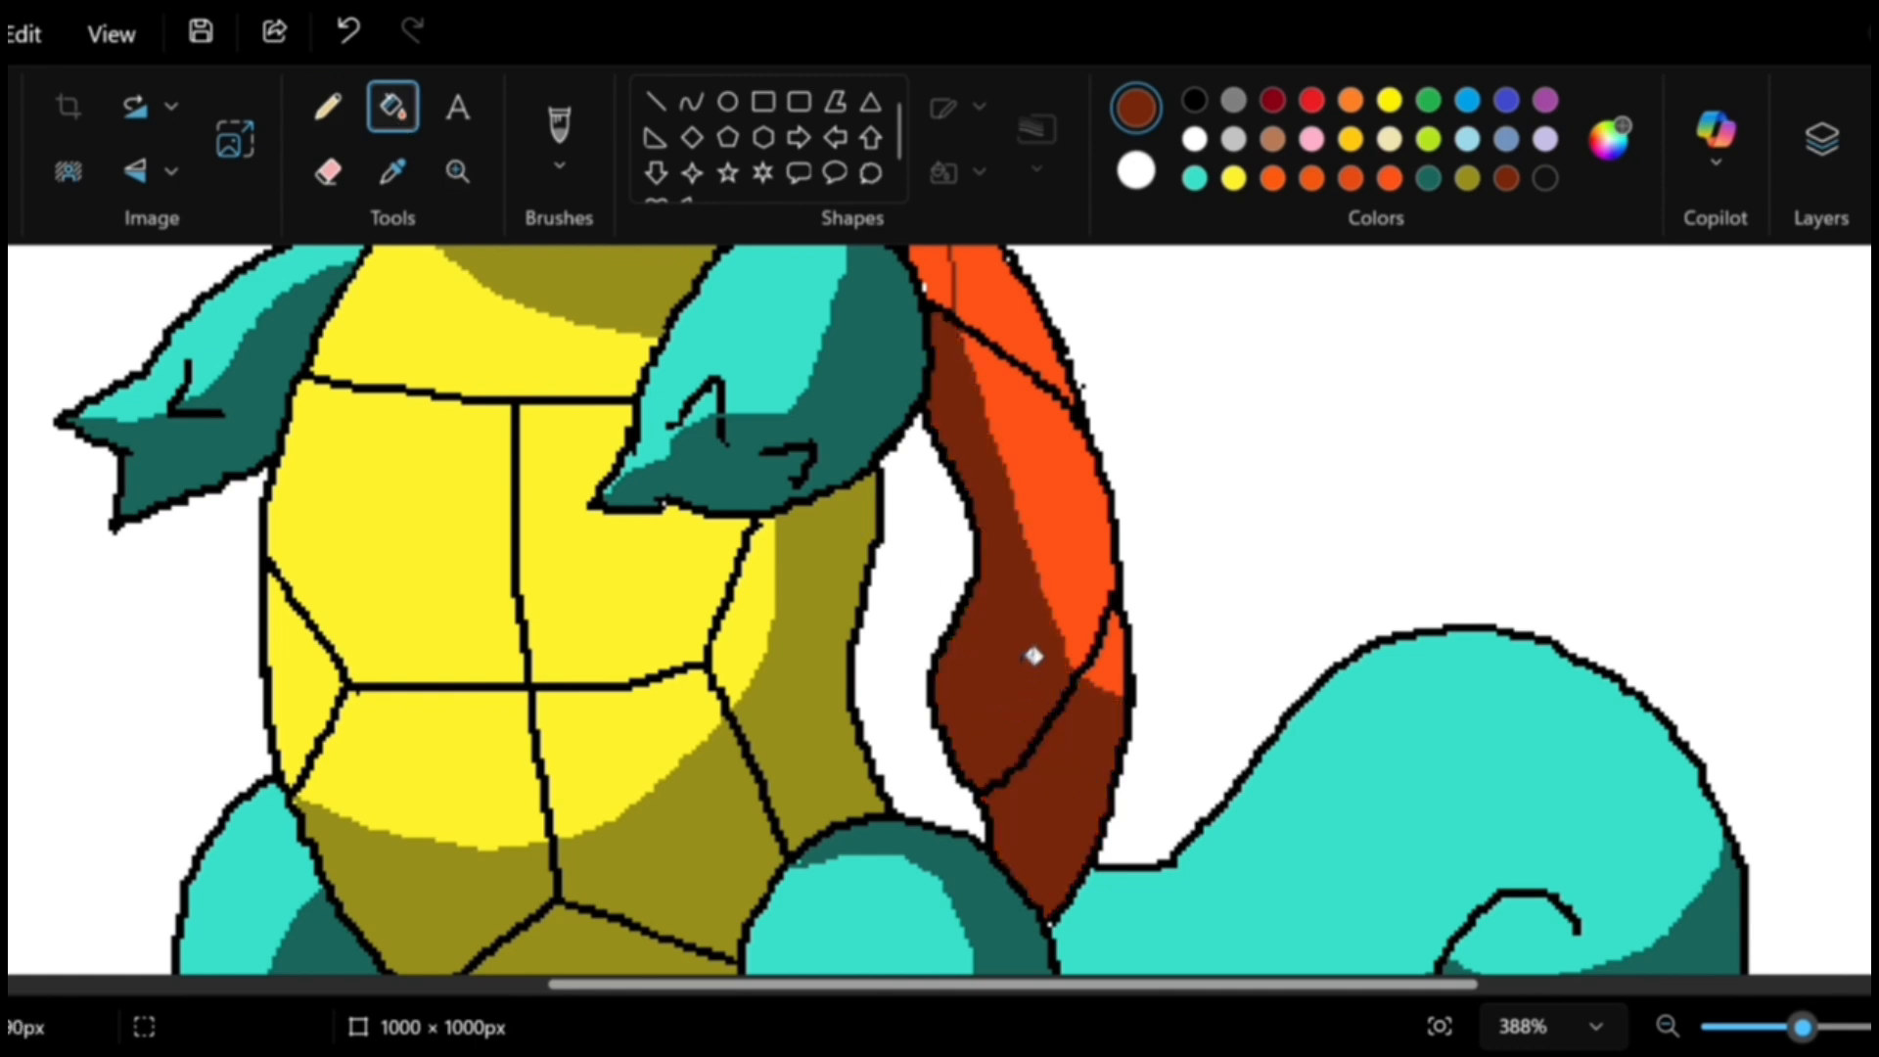
{"action": "scroll", "coordinate": [926, 471], "scroll_direction": "up", "scroll_amount": 4}
{"action": "left_click", "coordinate": [926, 471]}
{"action": "scroll", "coordinate": [960, 486], "scroll_direction": "down", "scroll_amount": 4}
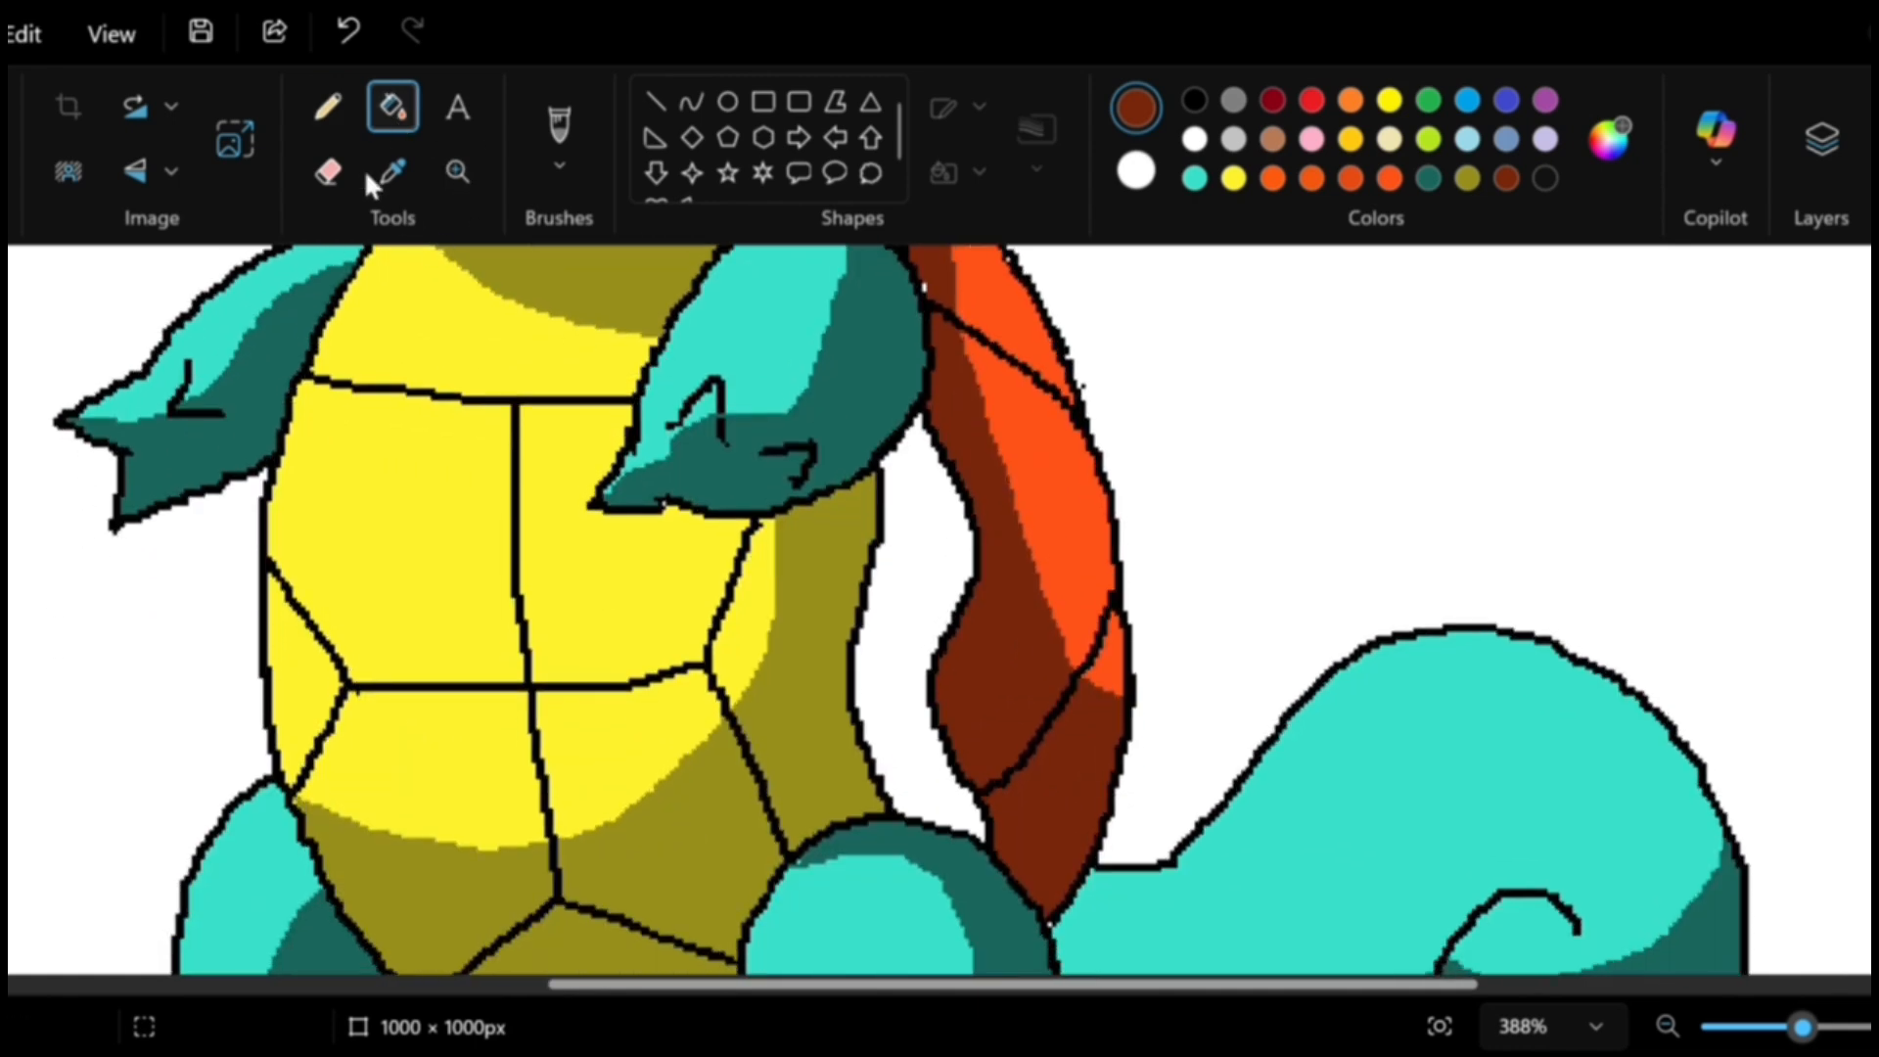
Sample the shell's orange, lighten it, outline highlights along the outer edge of the upper and middle sections, and fill the upper one.
{"action": "left_click", "coordinate": [326, 108]}
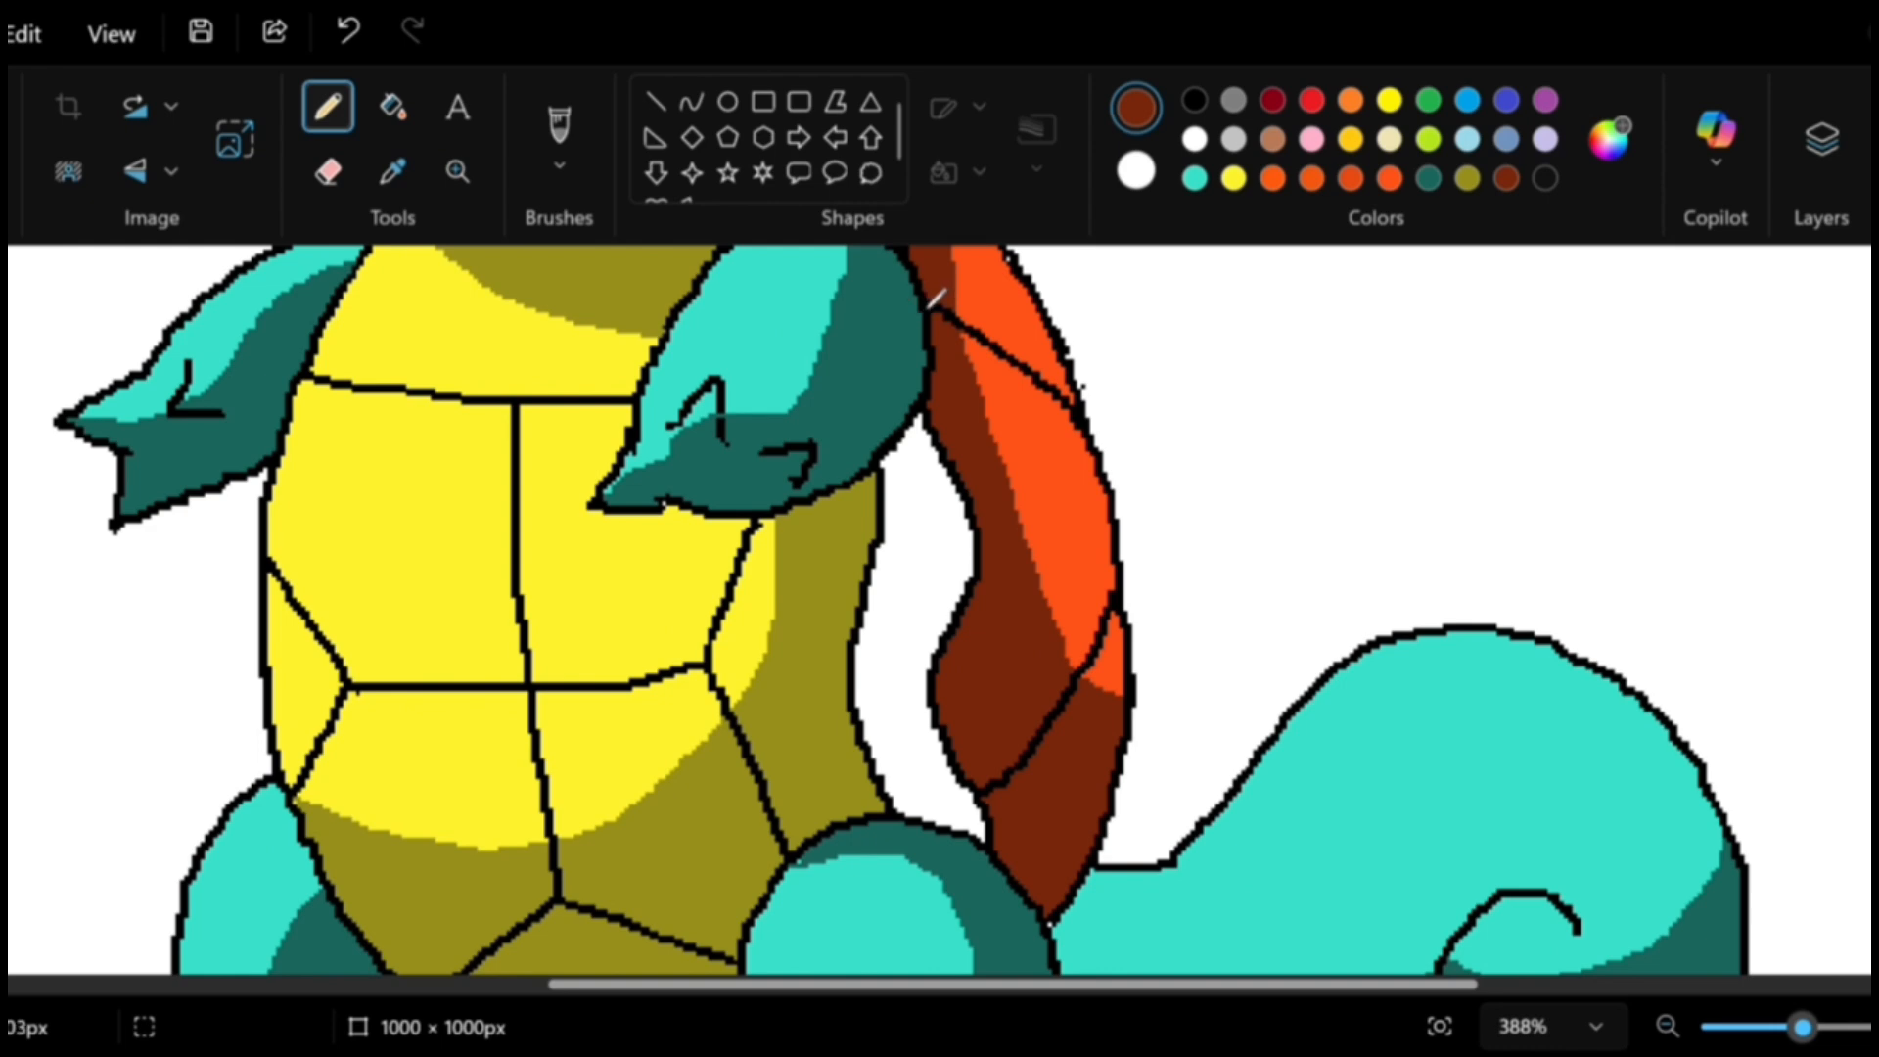
{"action": "scroll", "coordinate": [951, 313], "scroll_direction": "up", "scroll_amount": 4}
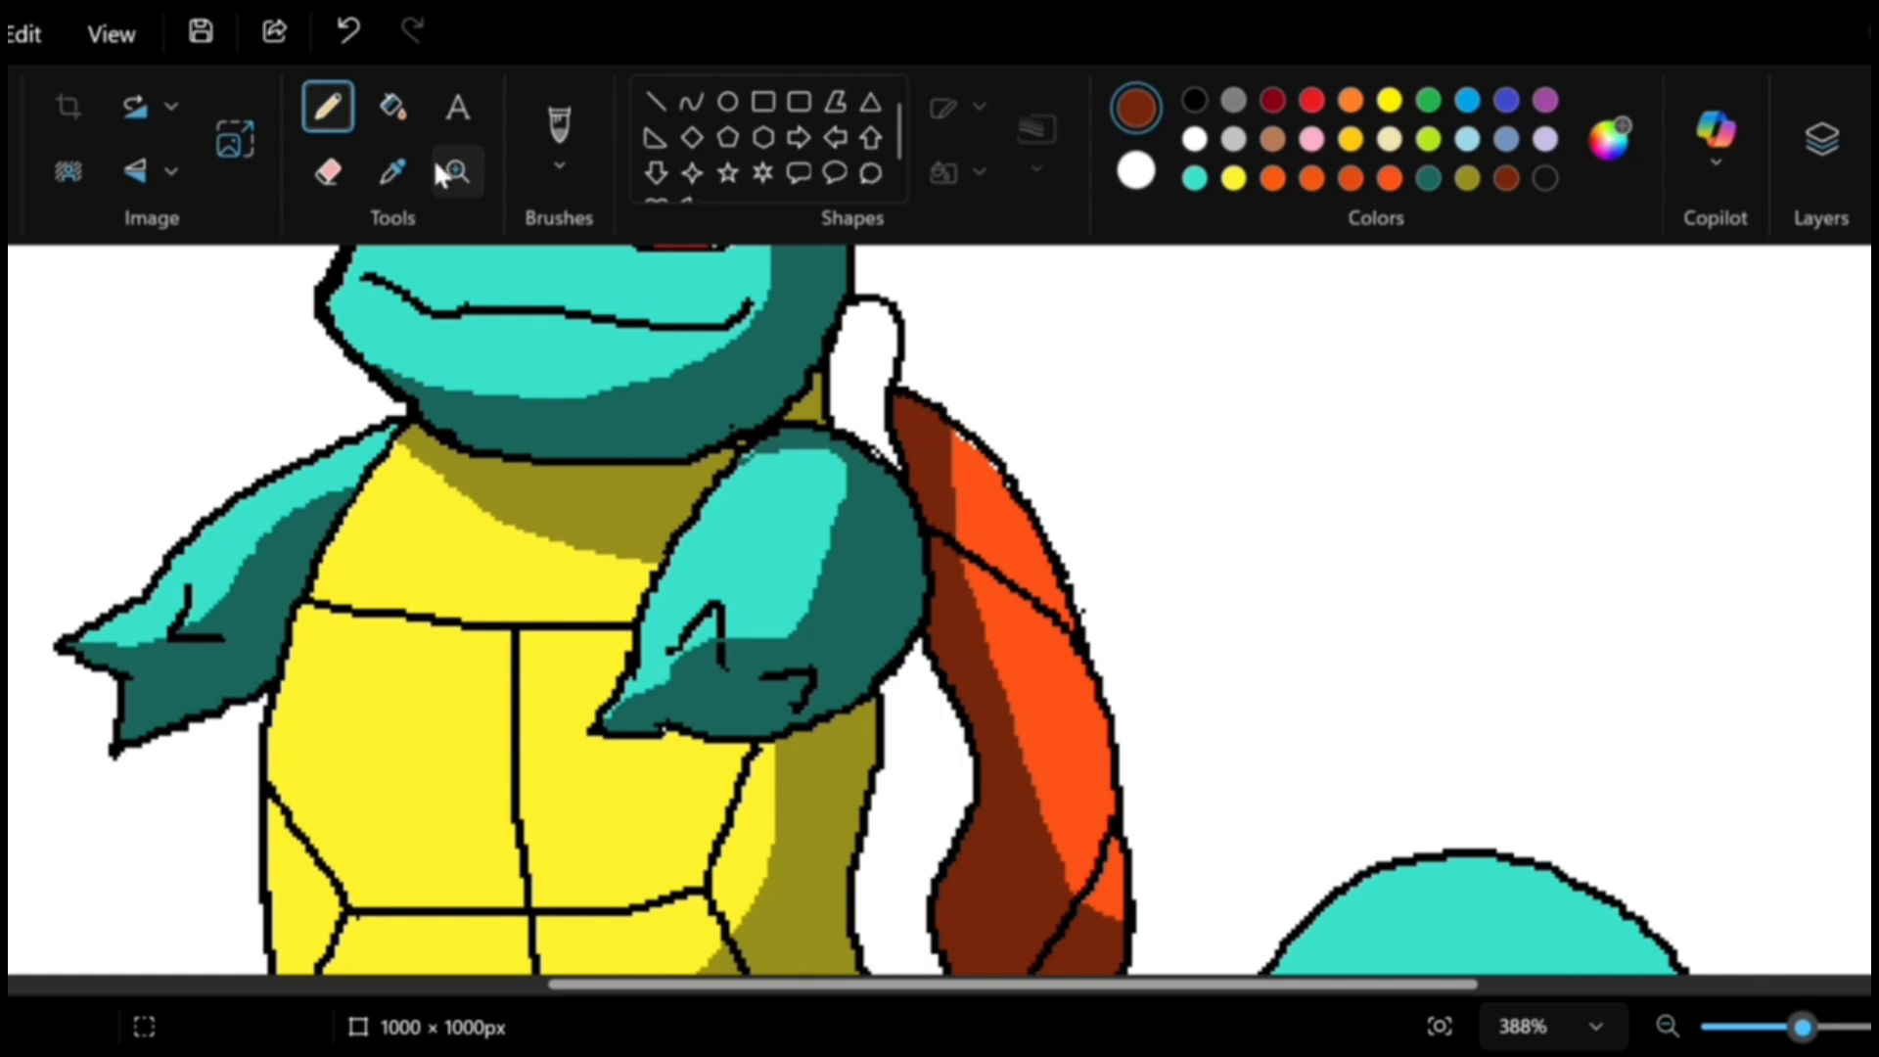
{"action": "left_click", "coordinate": [394, 170]}
{"action": "left_click", "coordinate": [969, 450]}
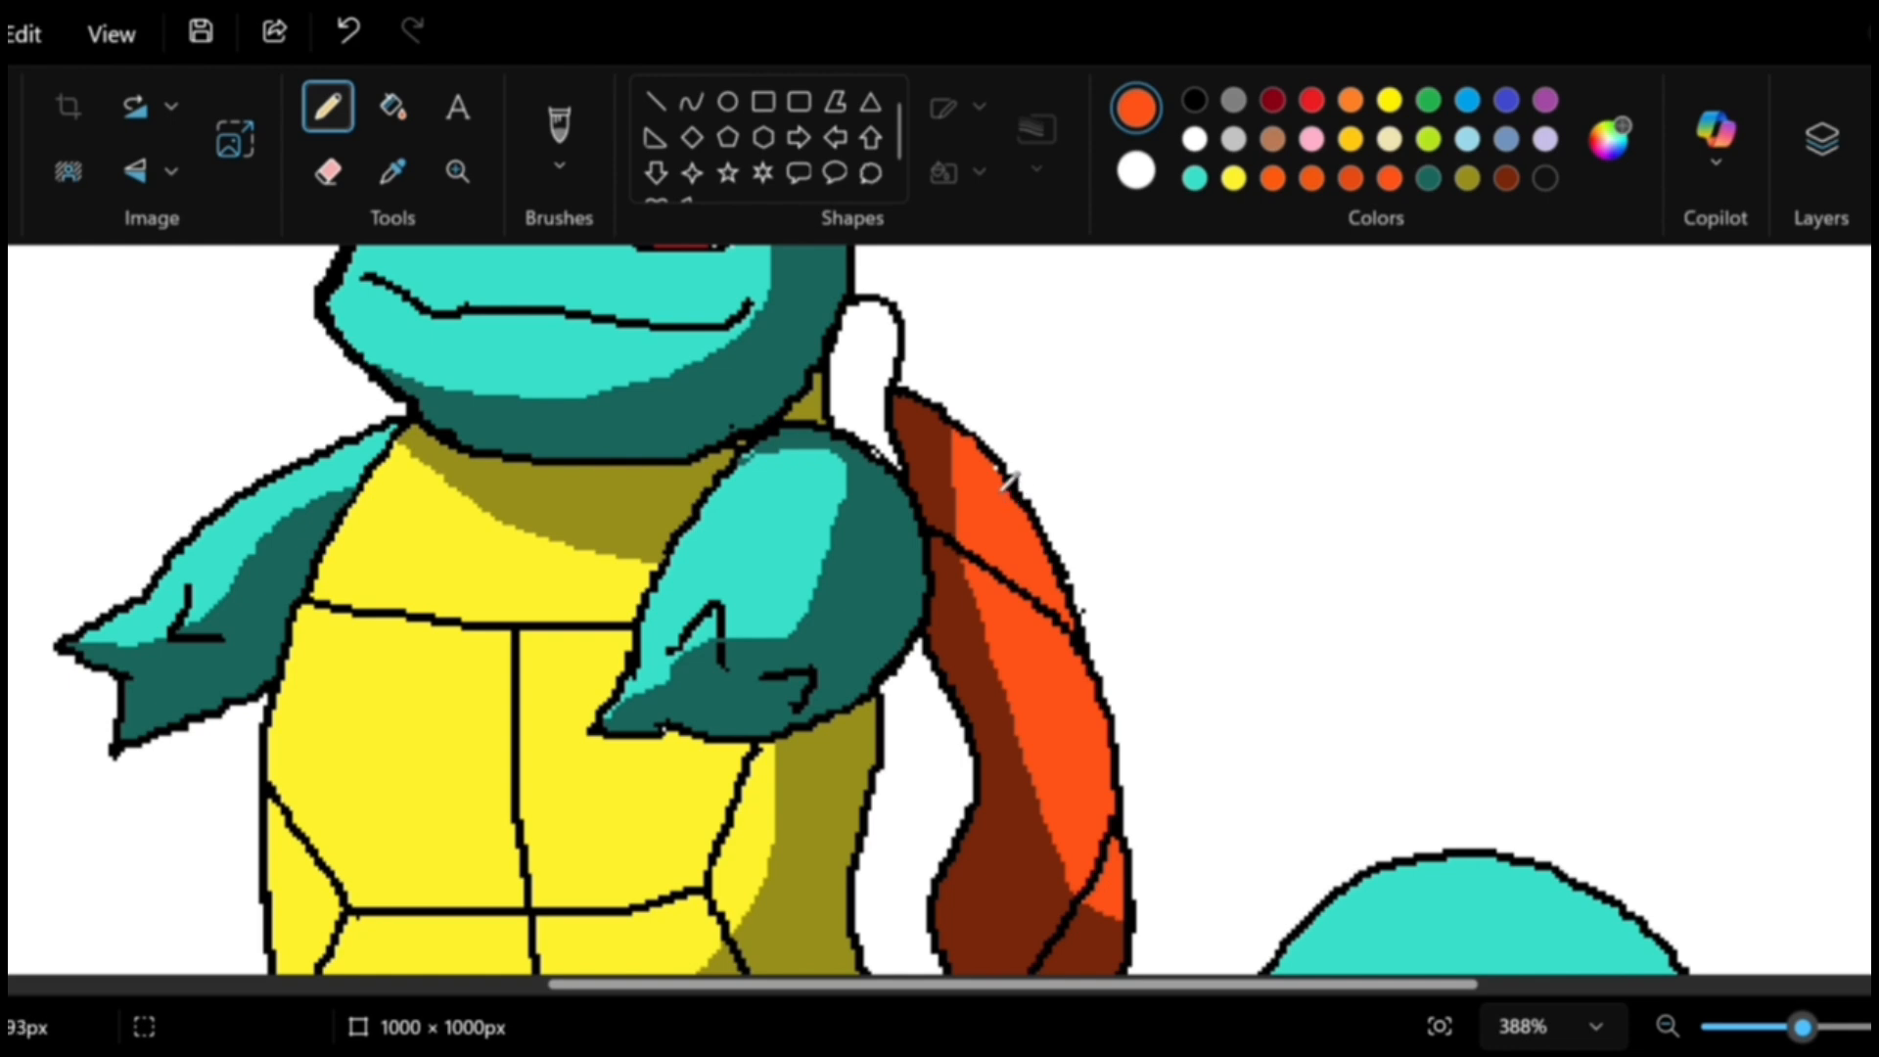
{"action": "scroll", "coordinate": [1001, 485], "scroll_direction": "down", "scroll_amount": 4}
{"action": "left_click_drag", "start_coordinate": [1021, 396], "coordinate": [1055, 514]}
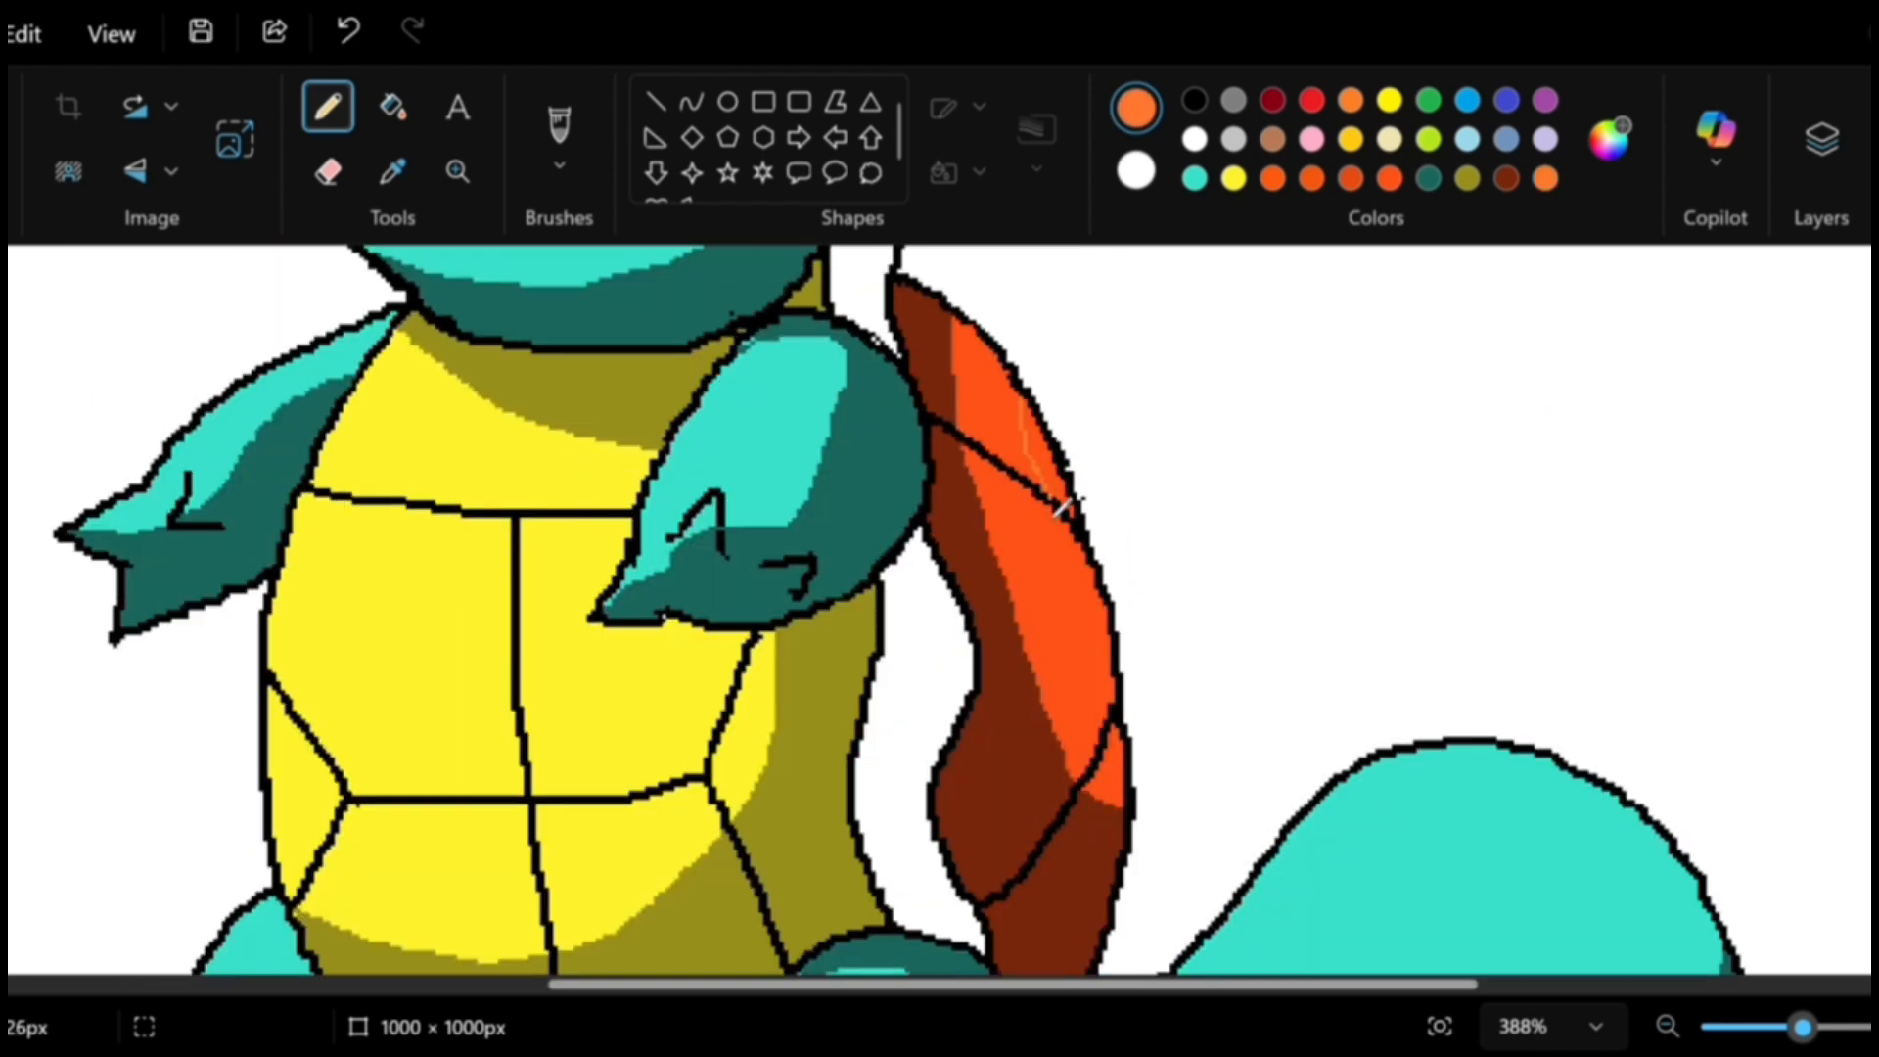
{"action": "left_click_drag", "start_coordinate": [1095, 658], "coordinate": [1108, 699]}
{"action": "left_click", "coordinate": [390, 108]}
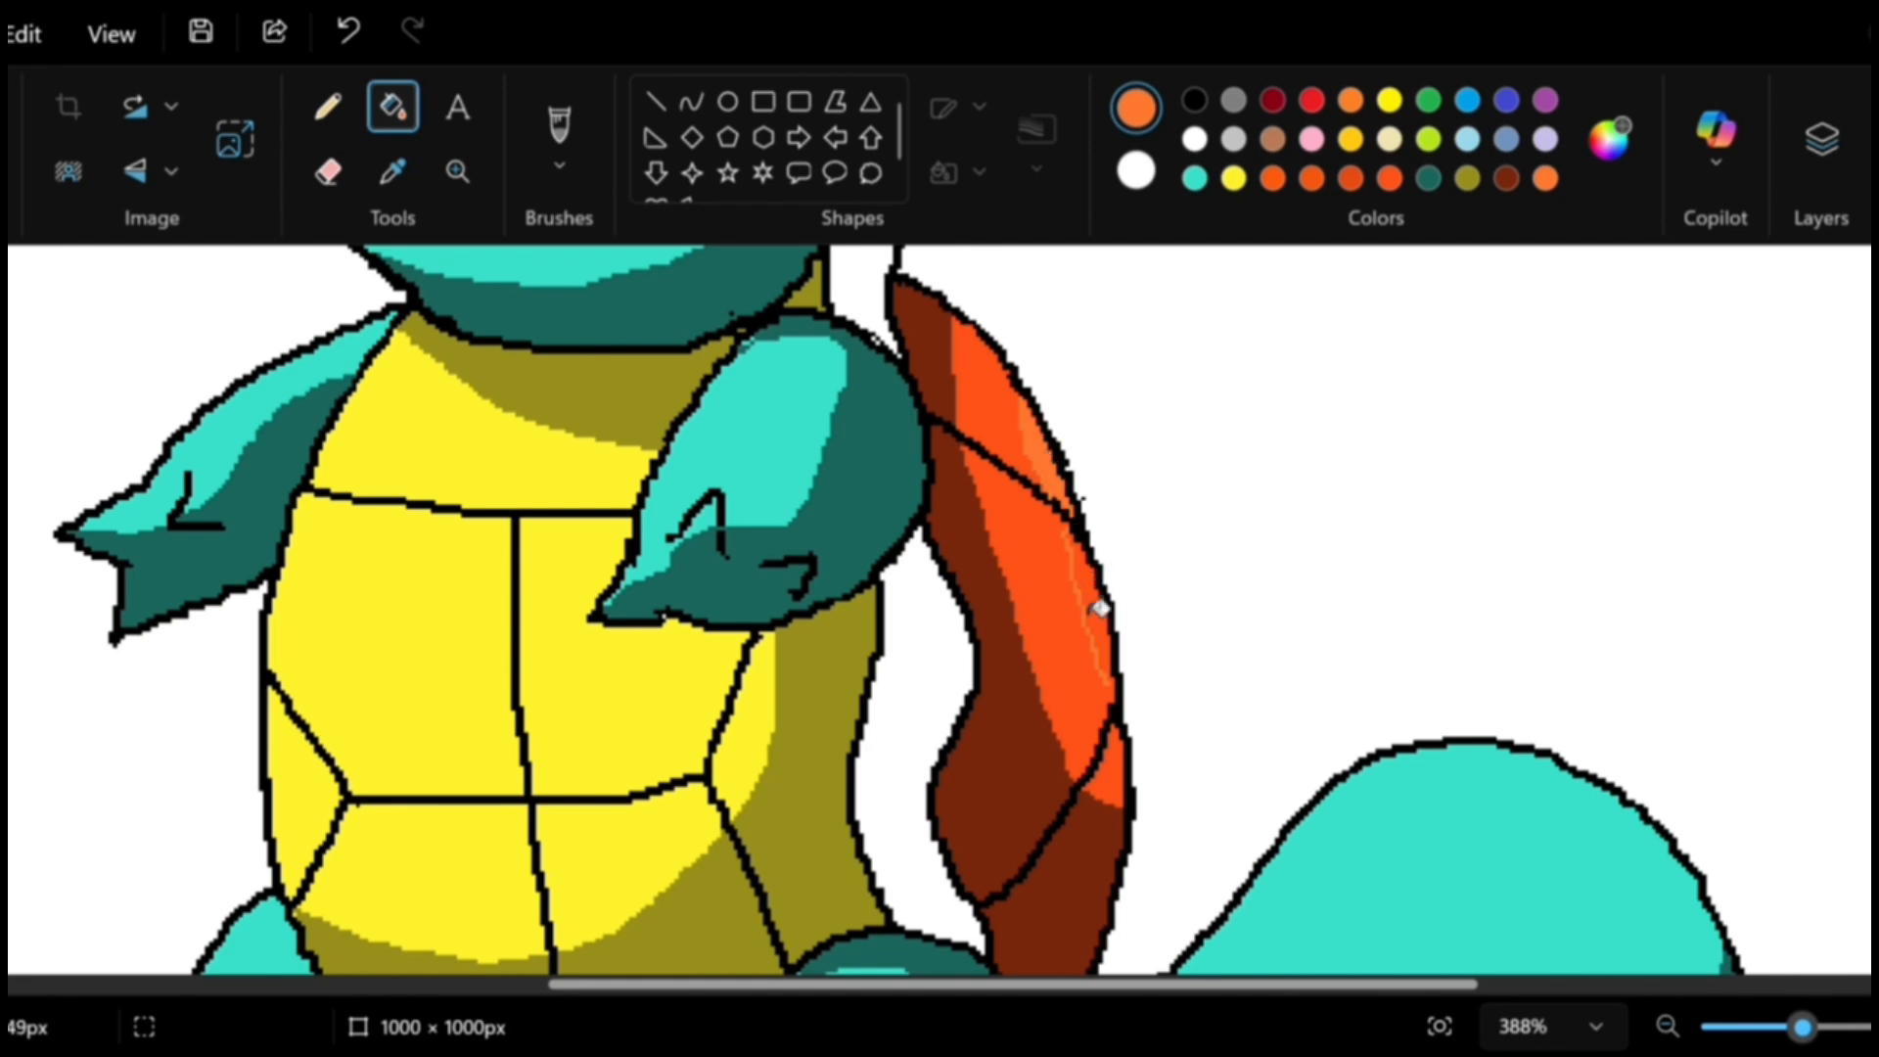
Try to fill the highlight strip on the shell's middle section with light orange.
{"action": "left_click", "coordinate": [1102, 605]}
{"action": "key", "text": "ctrl+z"}
{"action": "left_click", "coordinate": [1106, 586]}
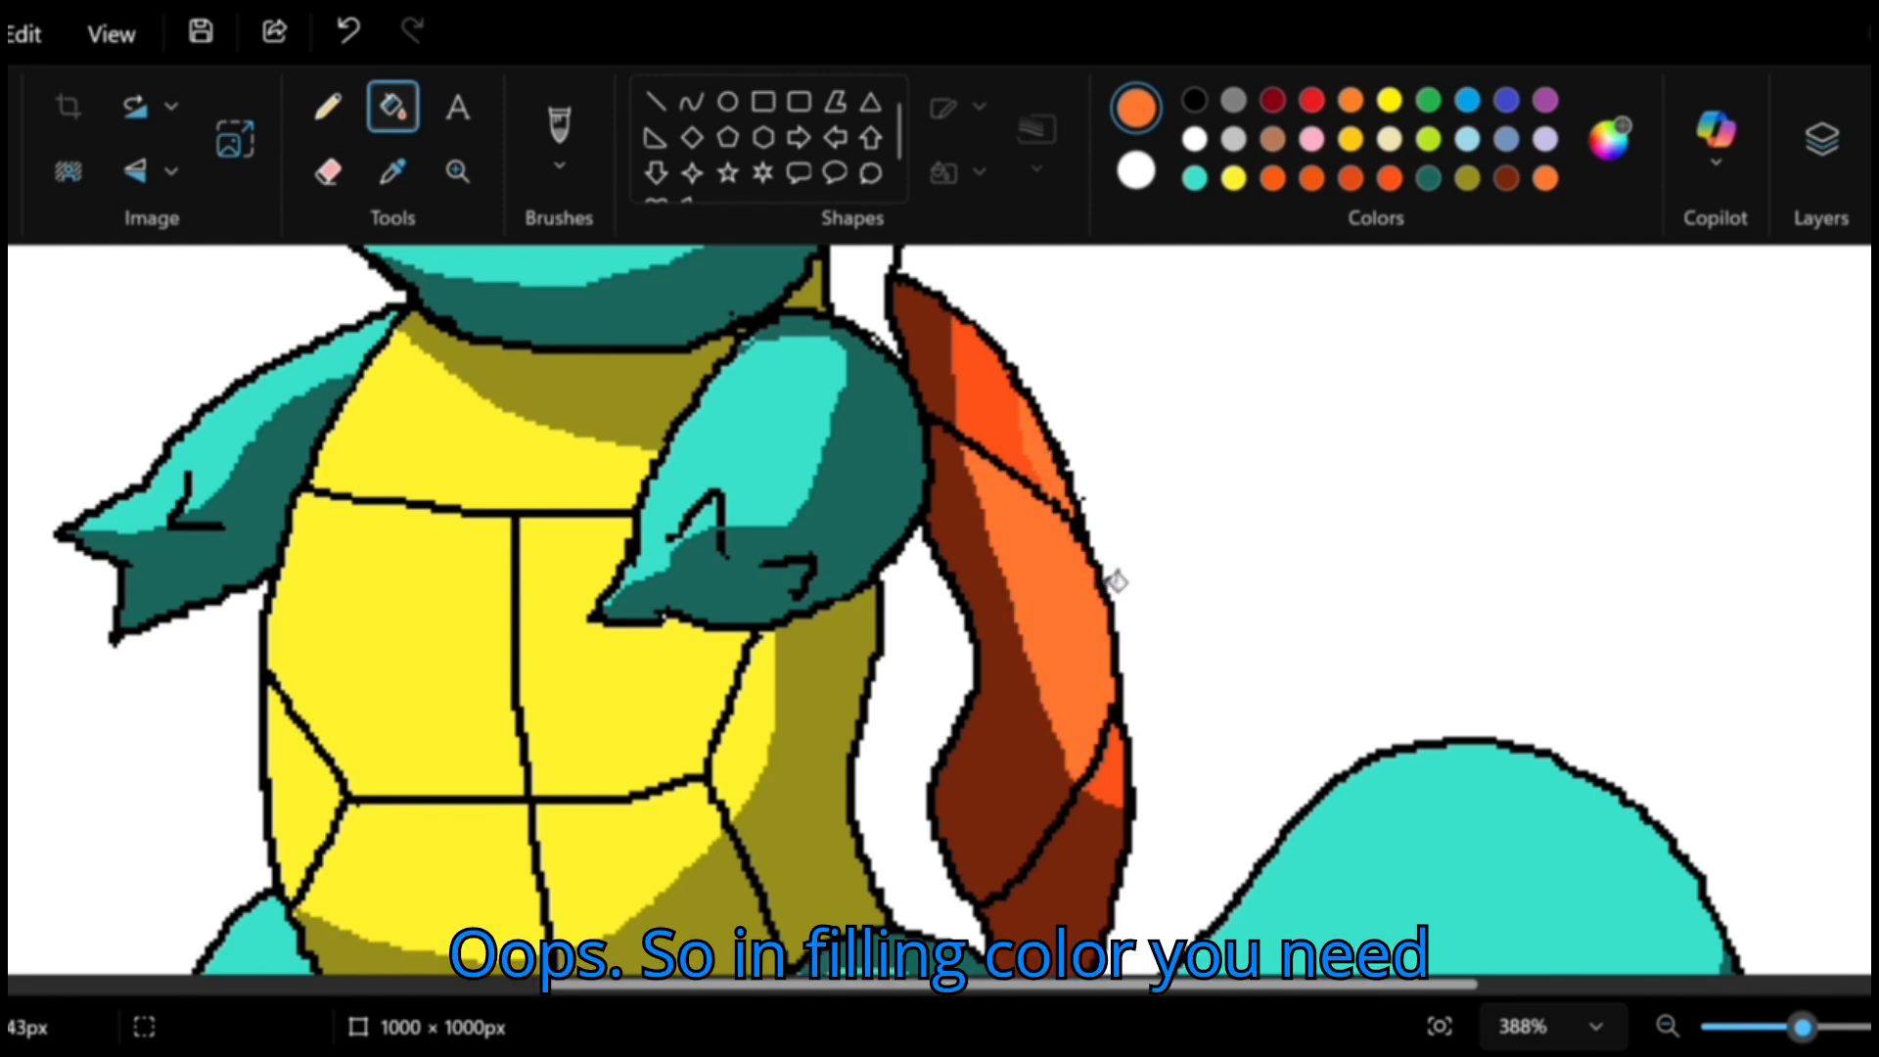
{"action": "key", "text": "ctrl+z"}
Close the gap at the lower end of the middle shell section's highlight contour and fill the strip with light orange.
{"action": "left_click", "coordinate": [328, 105]}
{"action": "left_click", "coordinate": [1119, 701]}
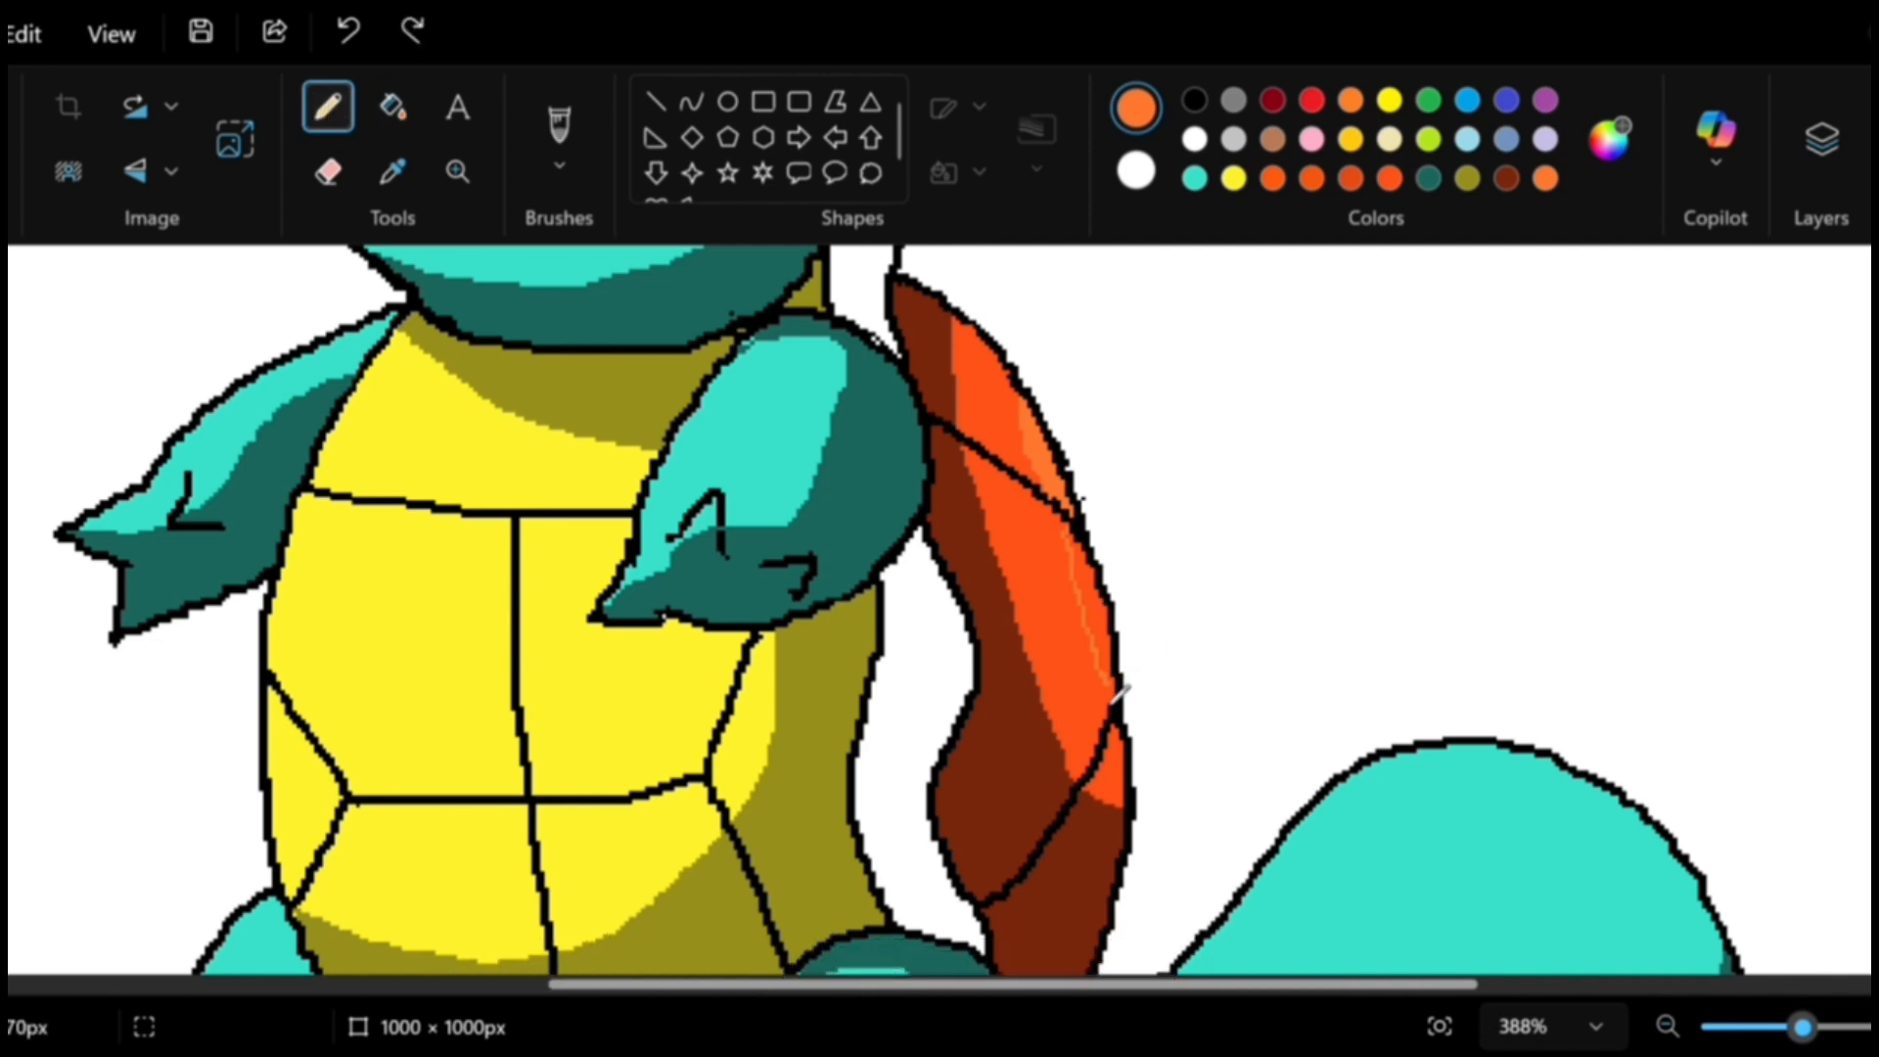
{"action": "key", "text": "ctrl+z"}
{"action": "left_click", "coordinate": [1122, 688]}
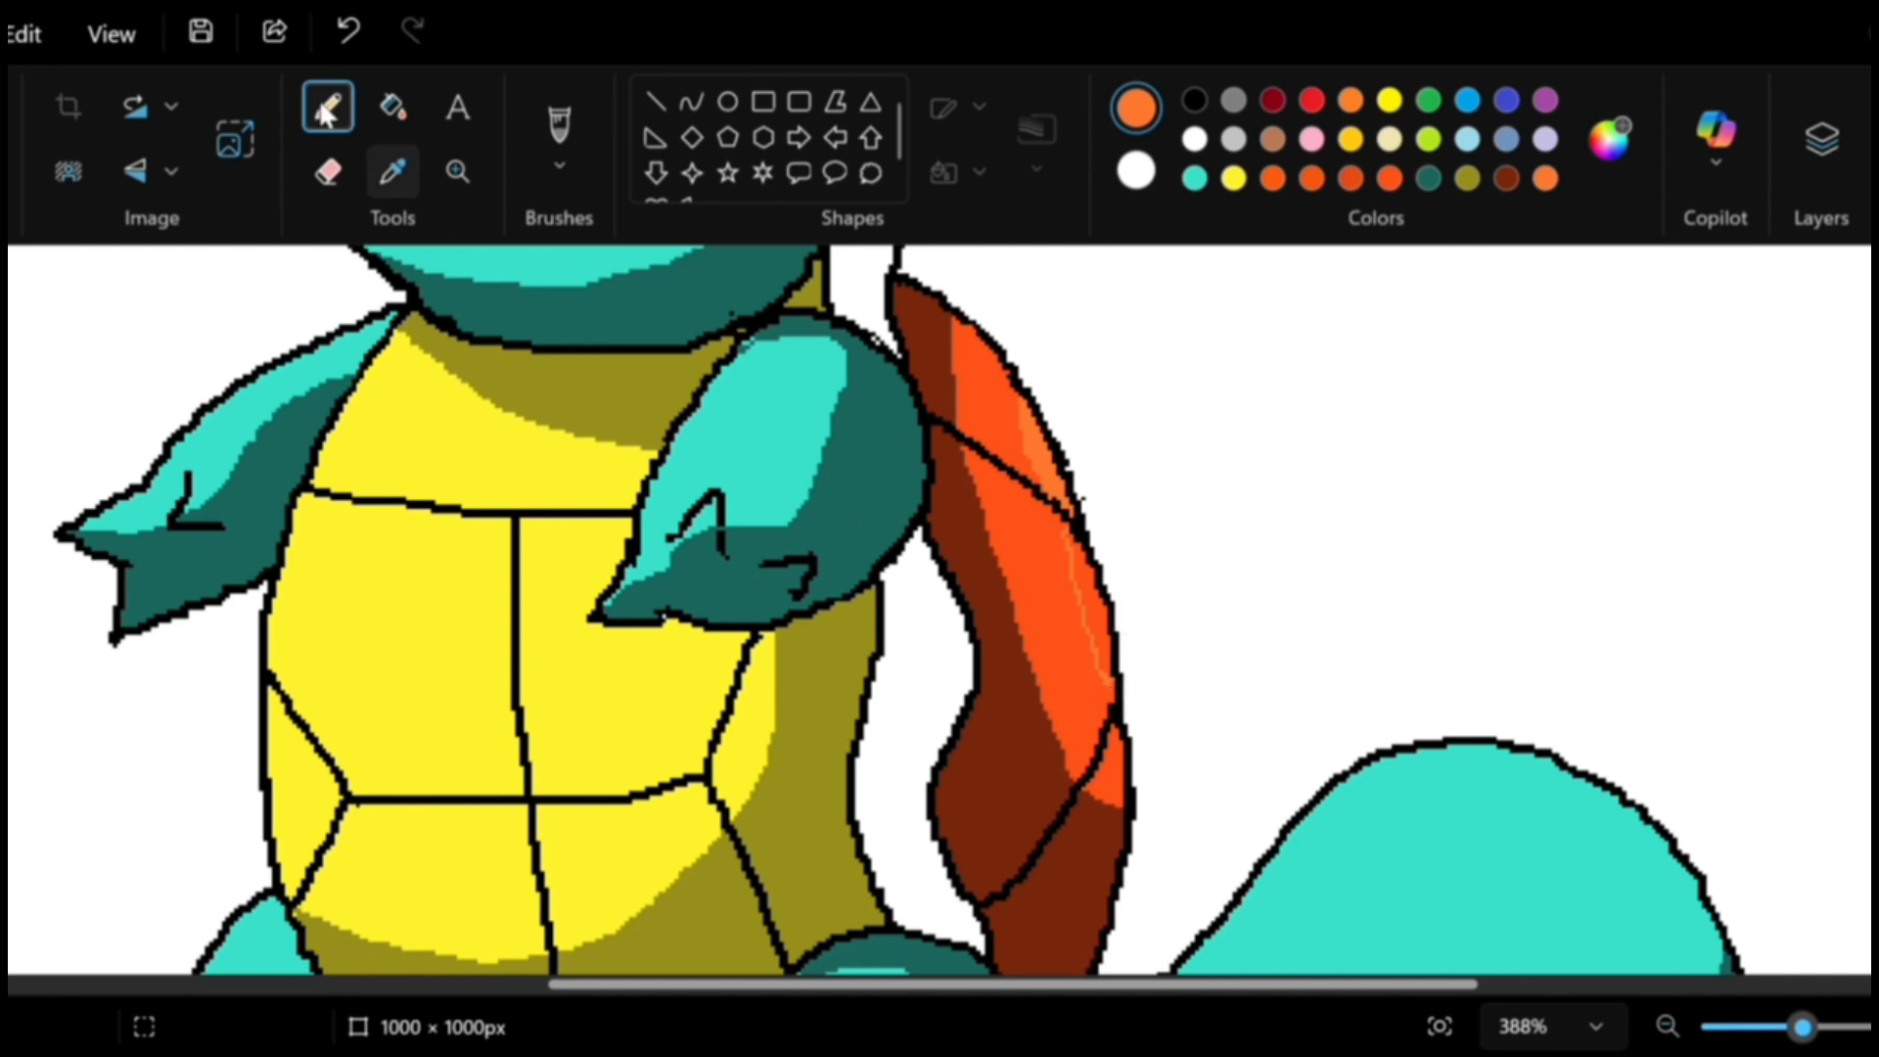
{"action": "left_click", "coordinate": [393, 106]}
{"action": "left_click", "coordinate": [1097, 595]}
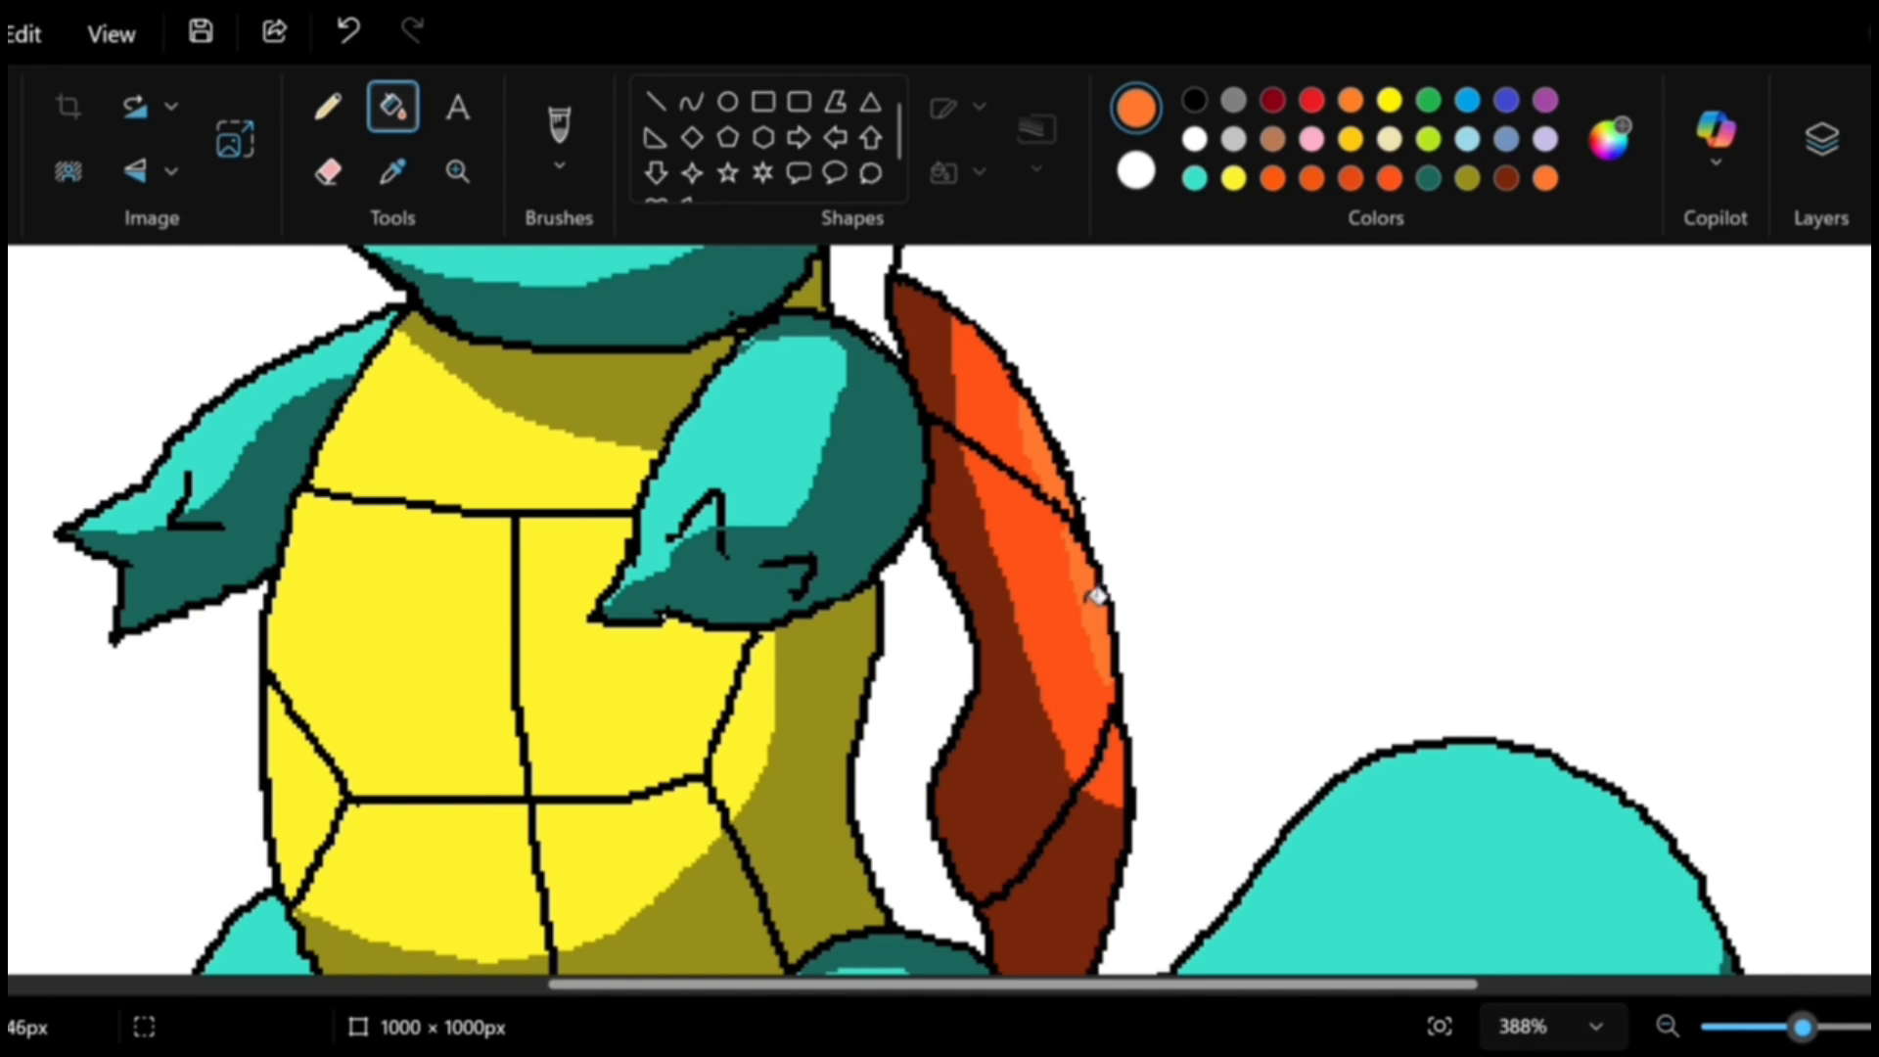
{"action": "scroll", "coordinate": [1166, 587], "scroll_direction": "down", "scroll_amount": 3}
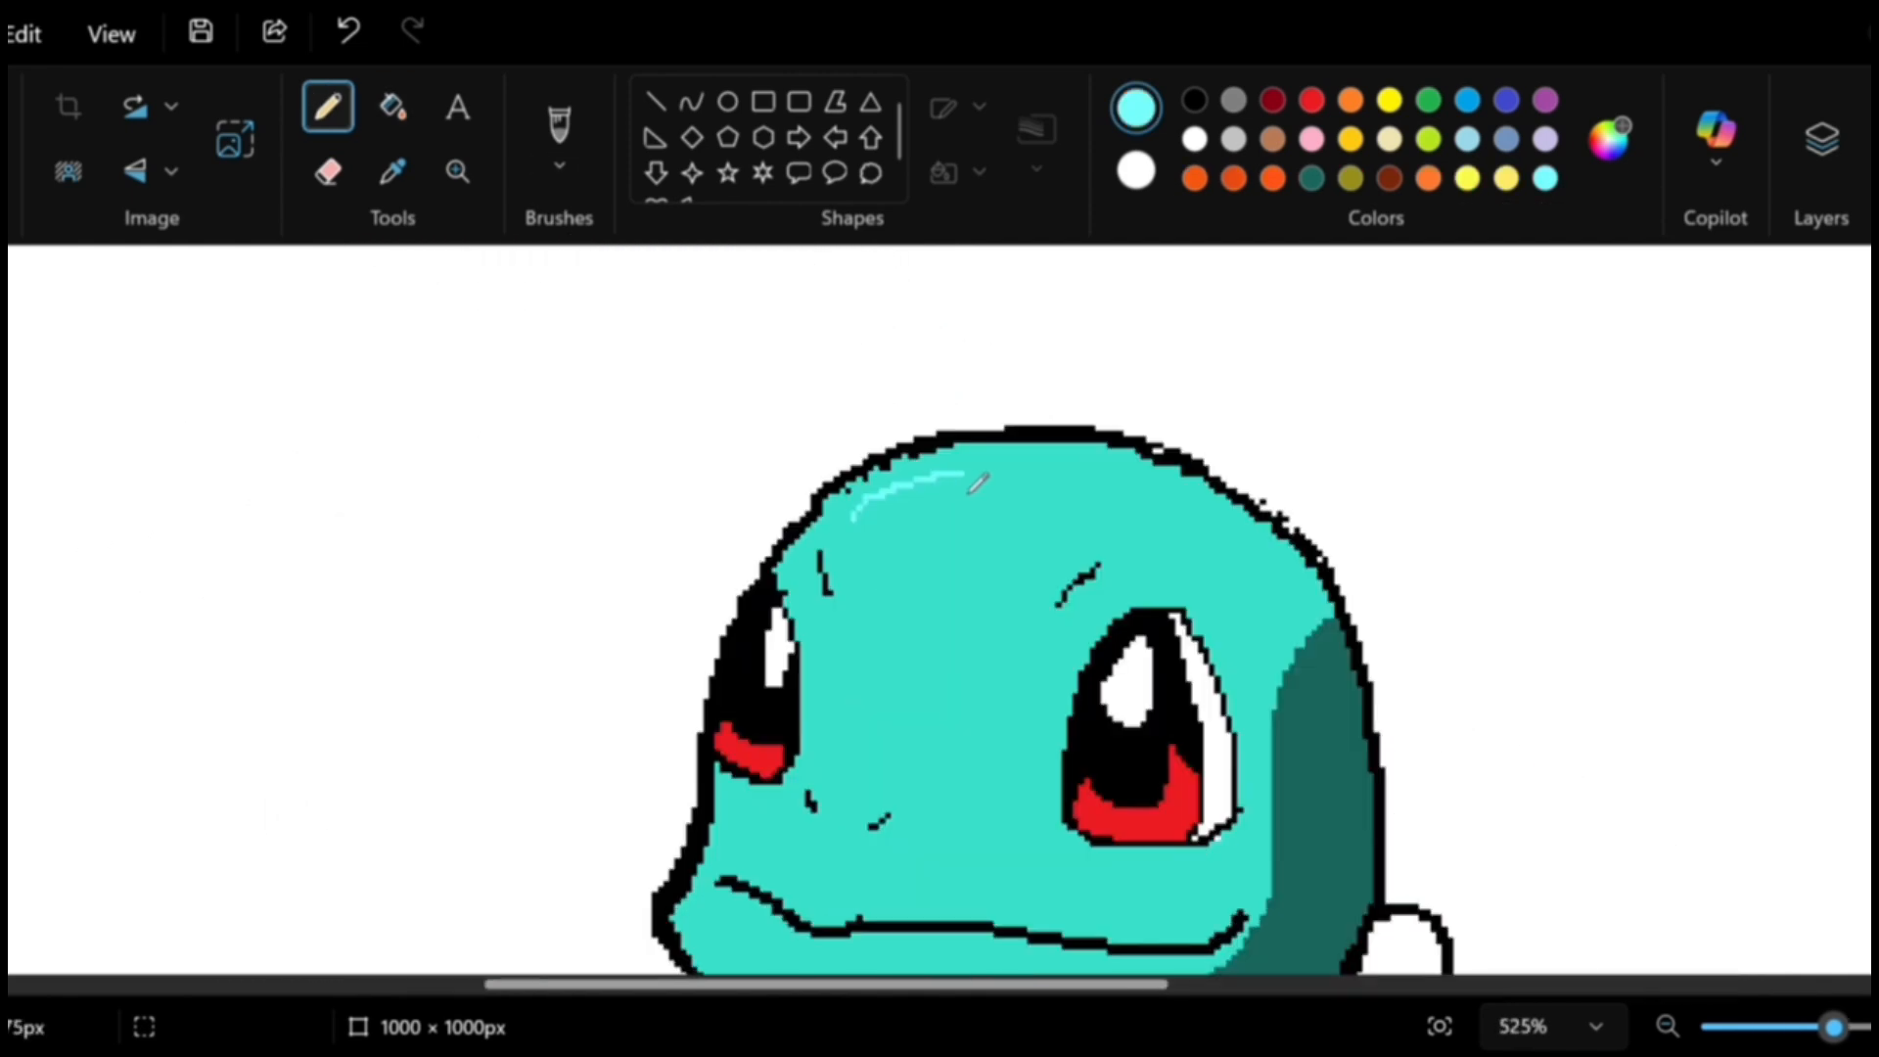
{"action": "left_click_drag", "start_coordinate": [977, 489], "coordinate": [1057, 490]}
{"action": "left_click_drag", "start_coordinate": [850, 529], "coordinate": [1089, 505]}
{"action": "key", "text": "ctrl+z"}
{"action": "key", "text": "ctrl+z"}
Outline and fill a light cyan crescent highlight across the top of the head, and add a small spot beside it.
{"action": "mouse_move", "coordinate": [852, 519]}
{"action": "left_mouse_down"}
{"action": "mouse_move", "coordinate": [1008, 486]}
{"action": "mouse_move", "coordinate": [1099, 501]}
{"action": "mouse_move", "coordinate": [1003, 508]}
{"action": "mouse_move", "coordinate": [1143, 525]}
{"action": "left_mouse_up"}
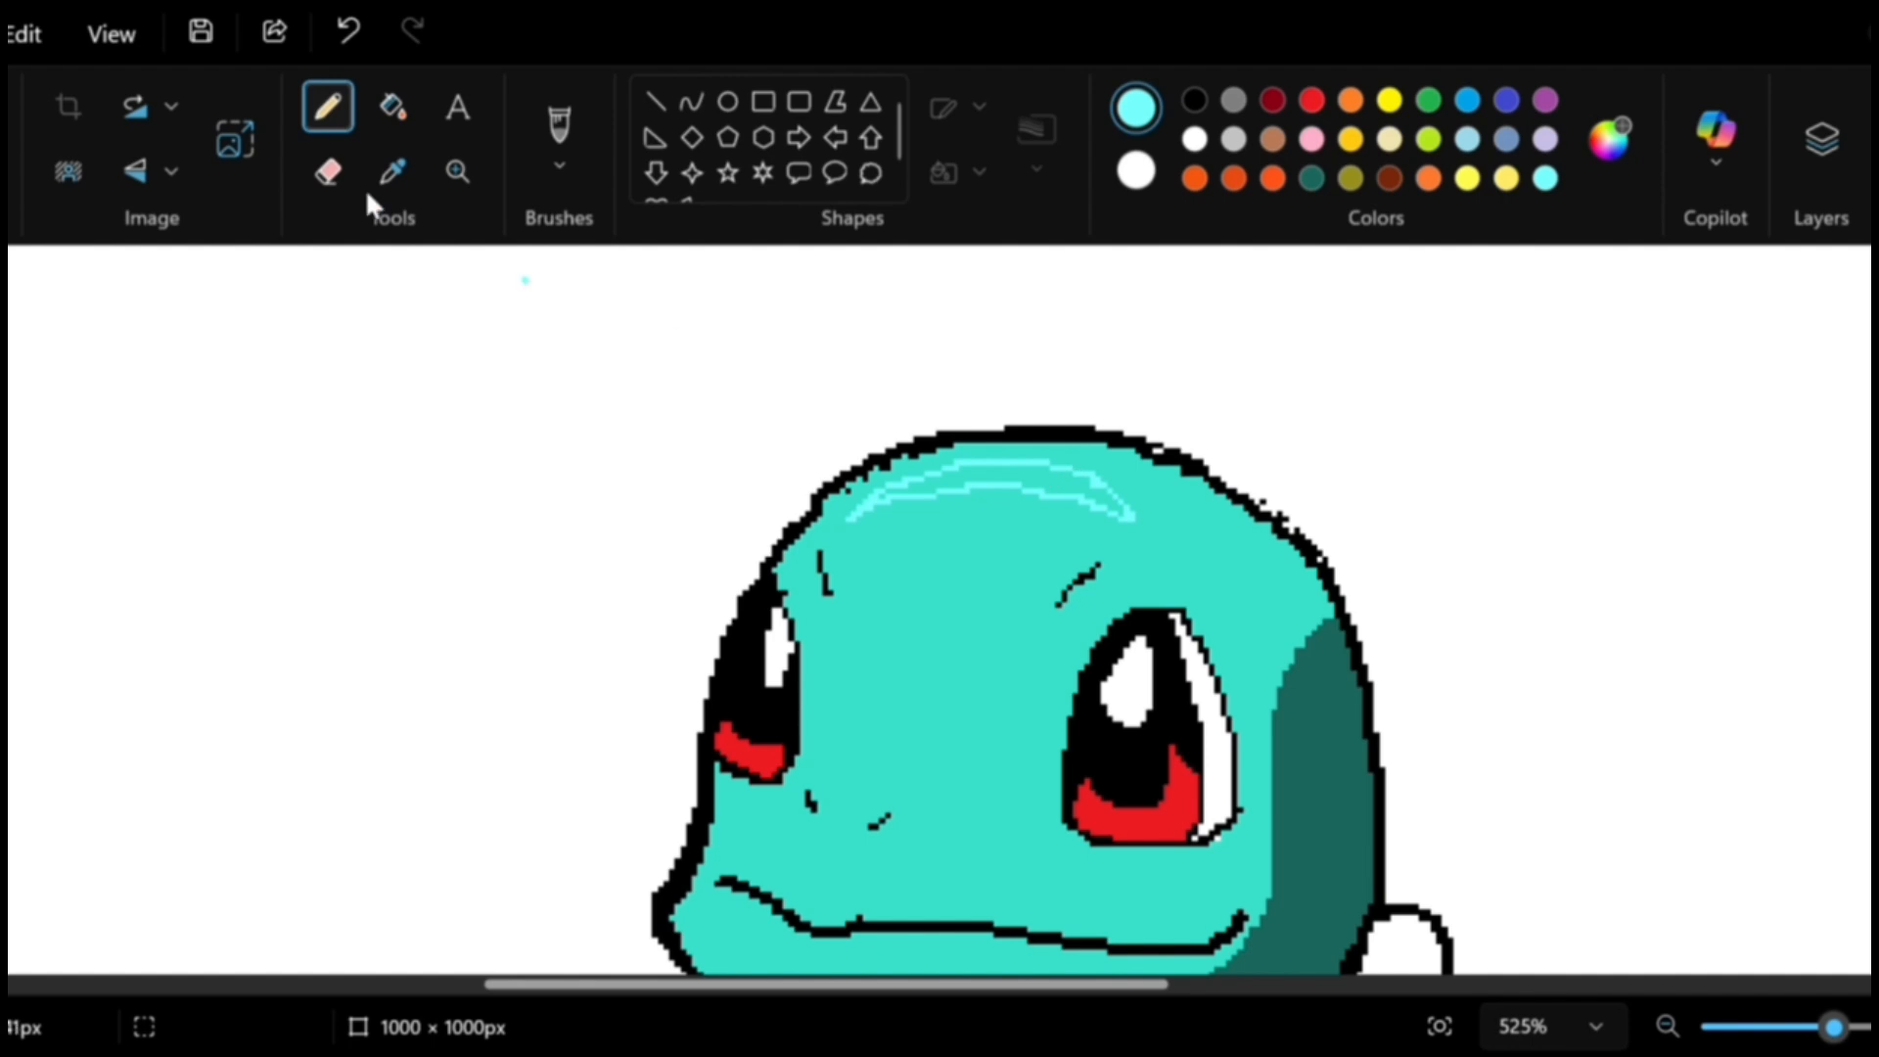
{"action": "left_click", "coordinate": [396, 106]}
{"action": "left_click", "coordinate": [1065, 487]}
{"action": "scroll", "coordinate": [1077, 528], "scroll_direction": "down", "scroll_amount": 1}
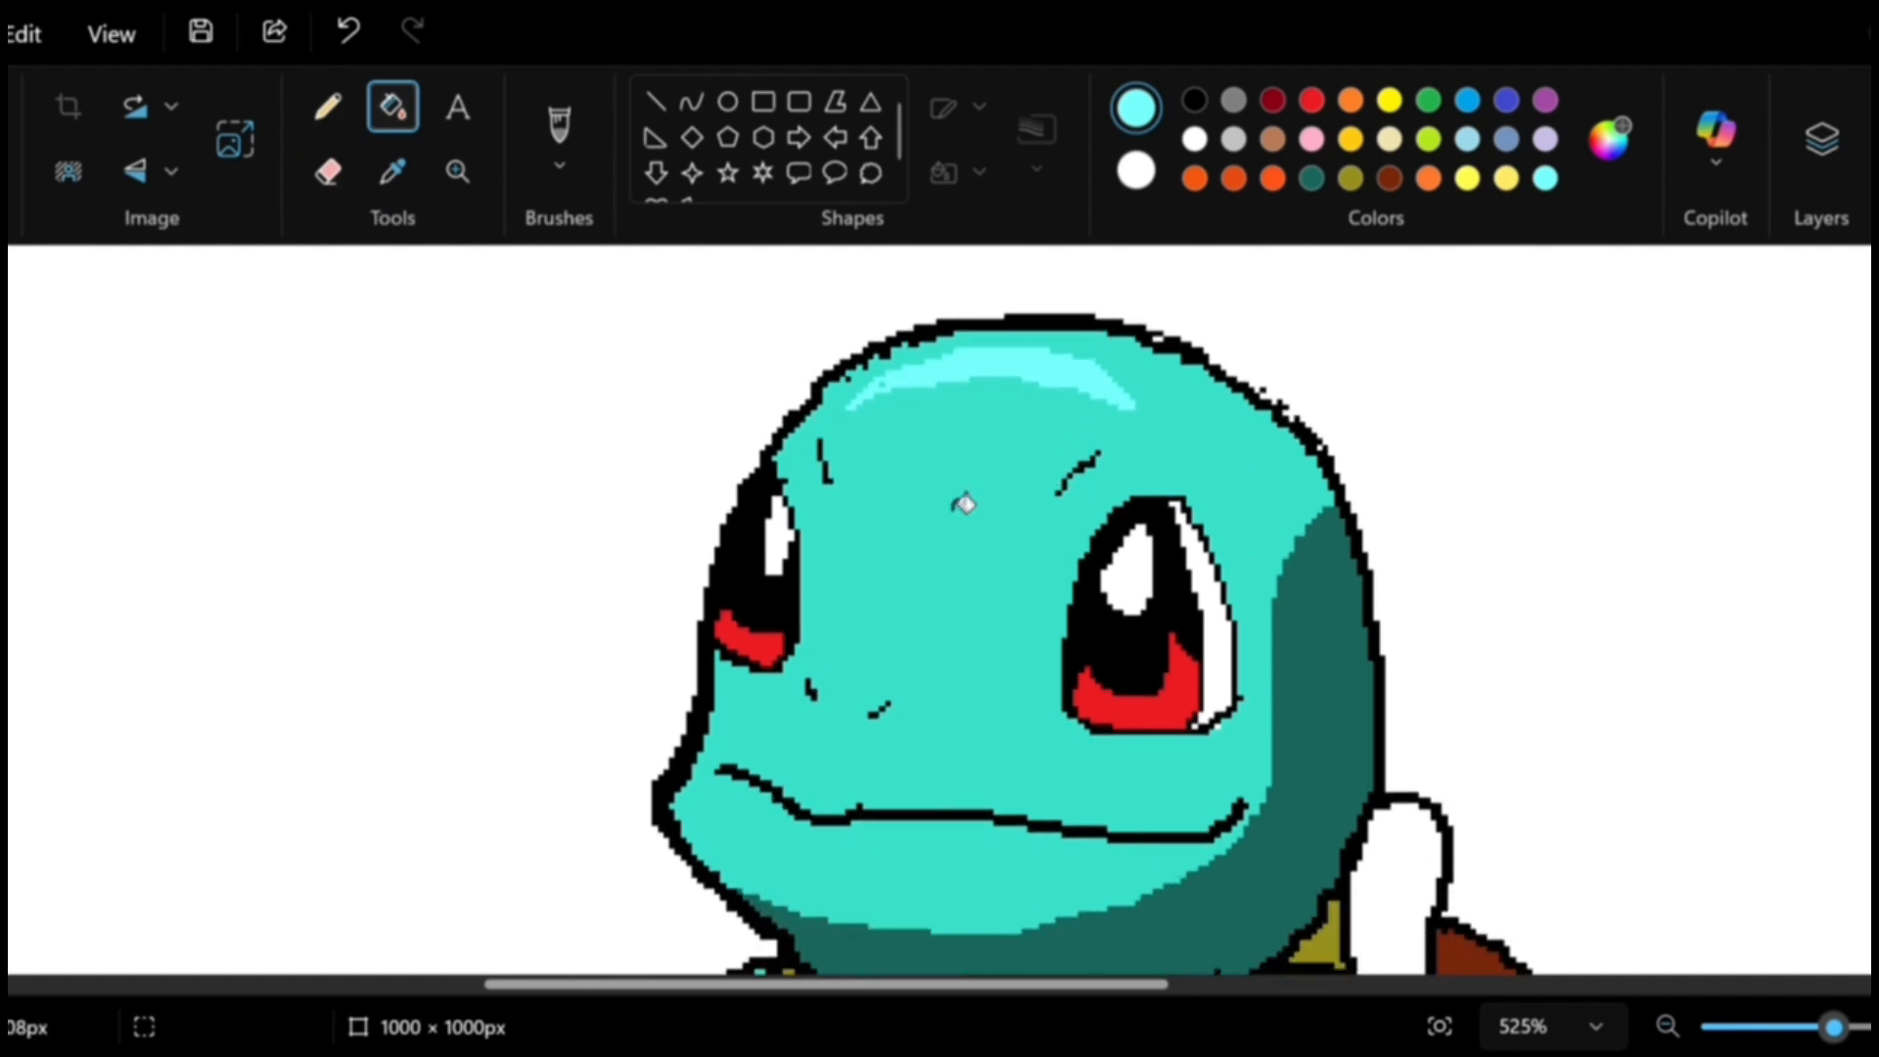
{"action": "left_click_drag", "start_coordinate": [1190, 433], "coordinate": [1202, 423]}
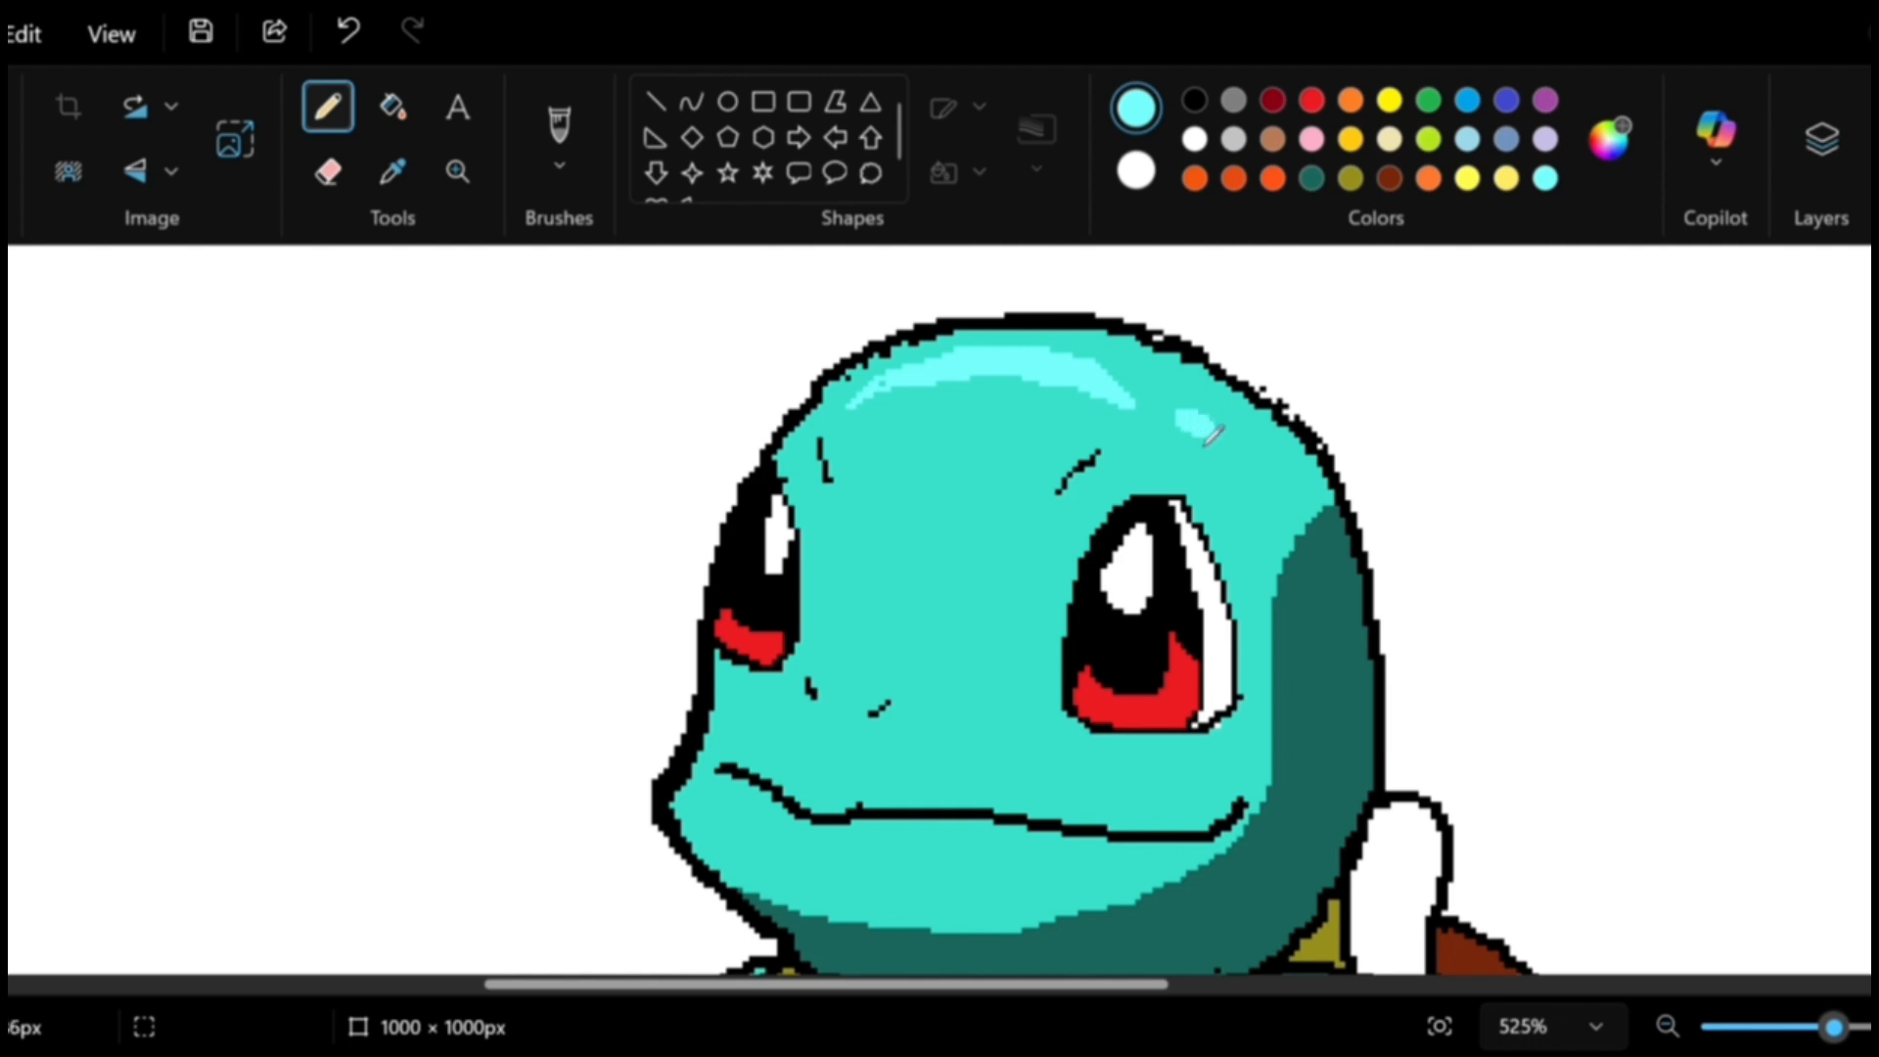
Try to draw a light cyan highlight just above the mouth line.
{"action": "scroll", "coordinate": [979, 567], "scroll_direction": "down", "scroll_amount": 3}
{"action": "scroll", "coordinate": [940, 577], "scroll_direction": "up", "scroll_amount": 1}
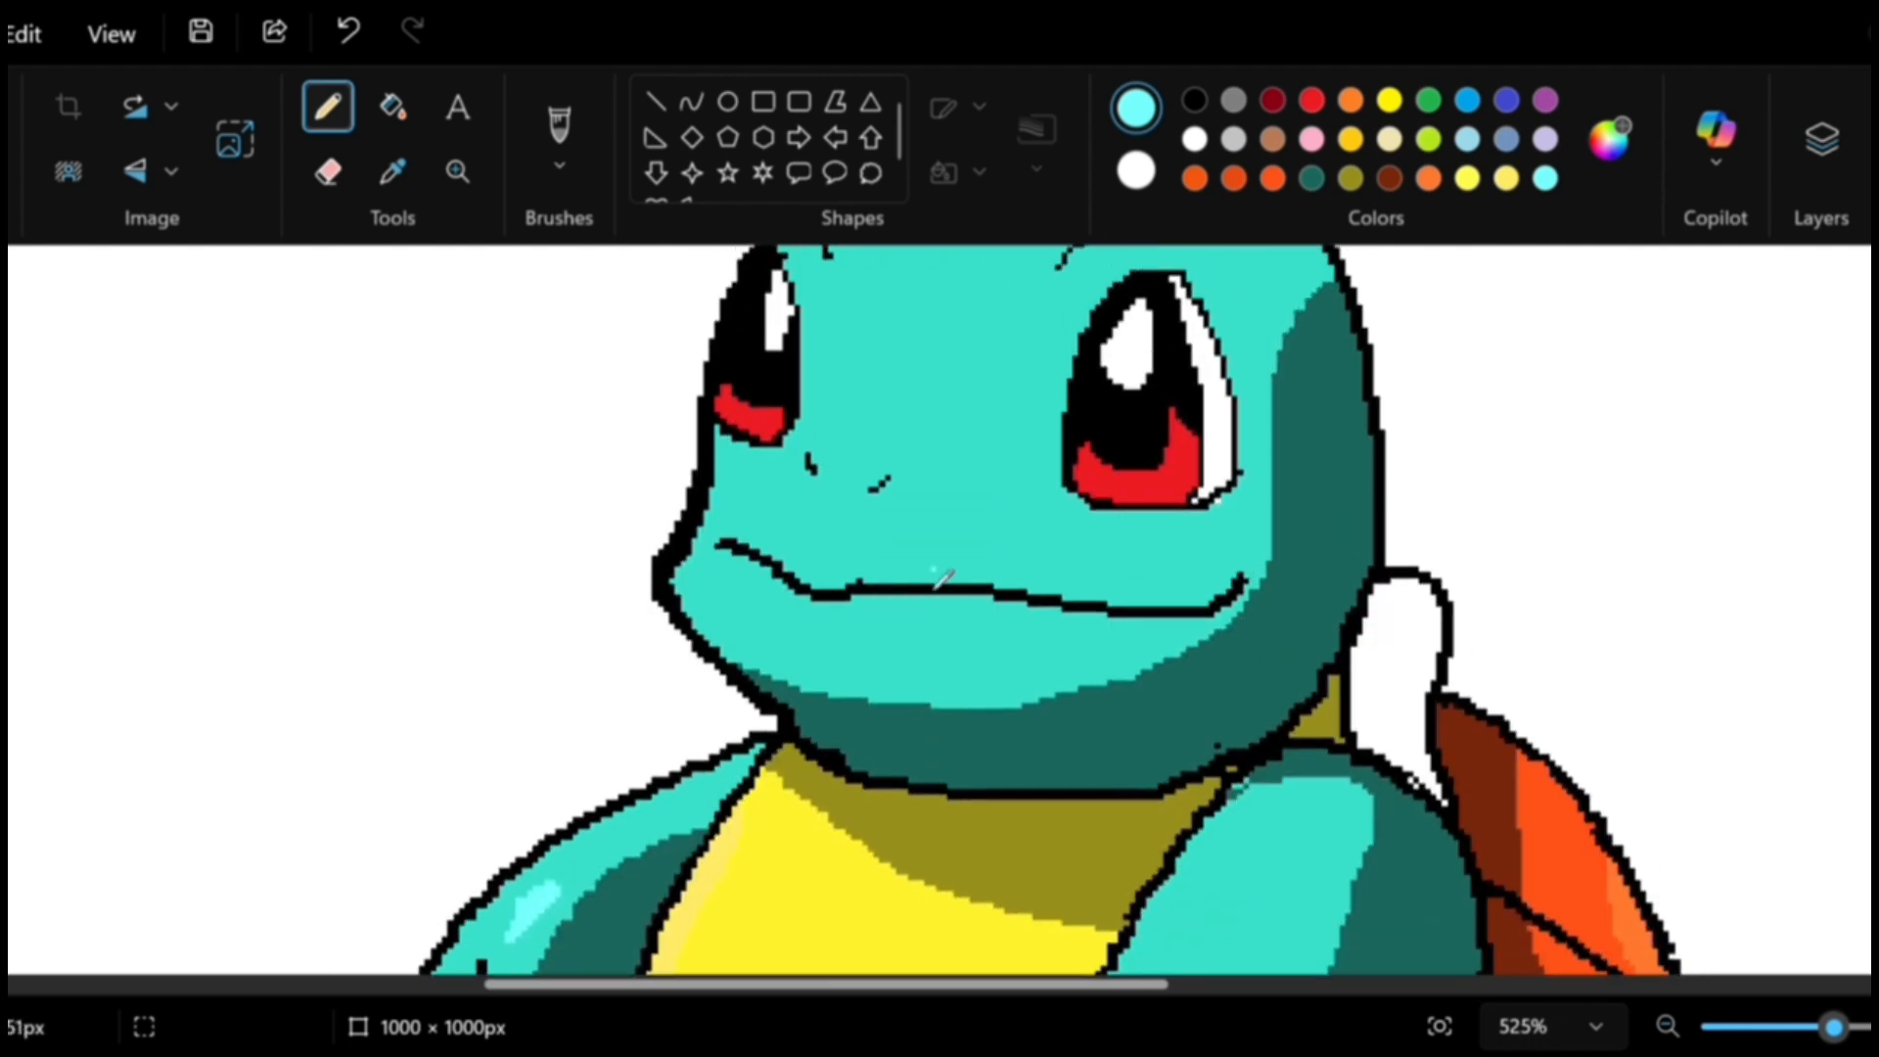
{"action": "left_click_drag", "start_coordinate": [854, 568], "coordinate": [933, 566]}
{"action": "key", "text": "ctrl+z"}
{"action": "key", "text": "ctrl+z"}
Draw a small light cyan highlight between the nostrils, and outline and fill another around the right-hand eyebrow mark.
{"action": "left_click_drag", "start_coordinate": [832, 439], "coordinate": [846, 477]}
{"action": "scroll", "coordinate": [880, 489], "scroll_direction": "up", "scroll_amount": 2}
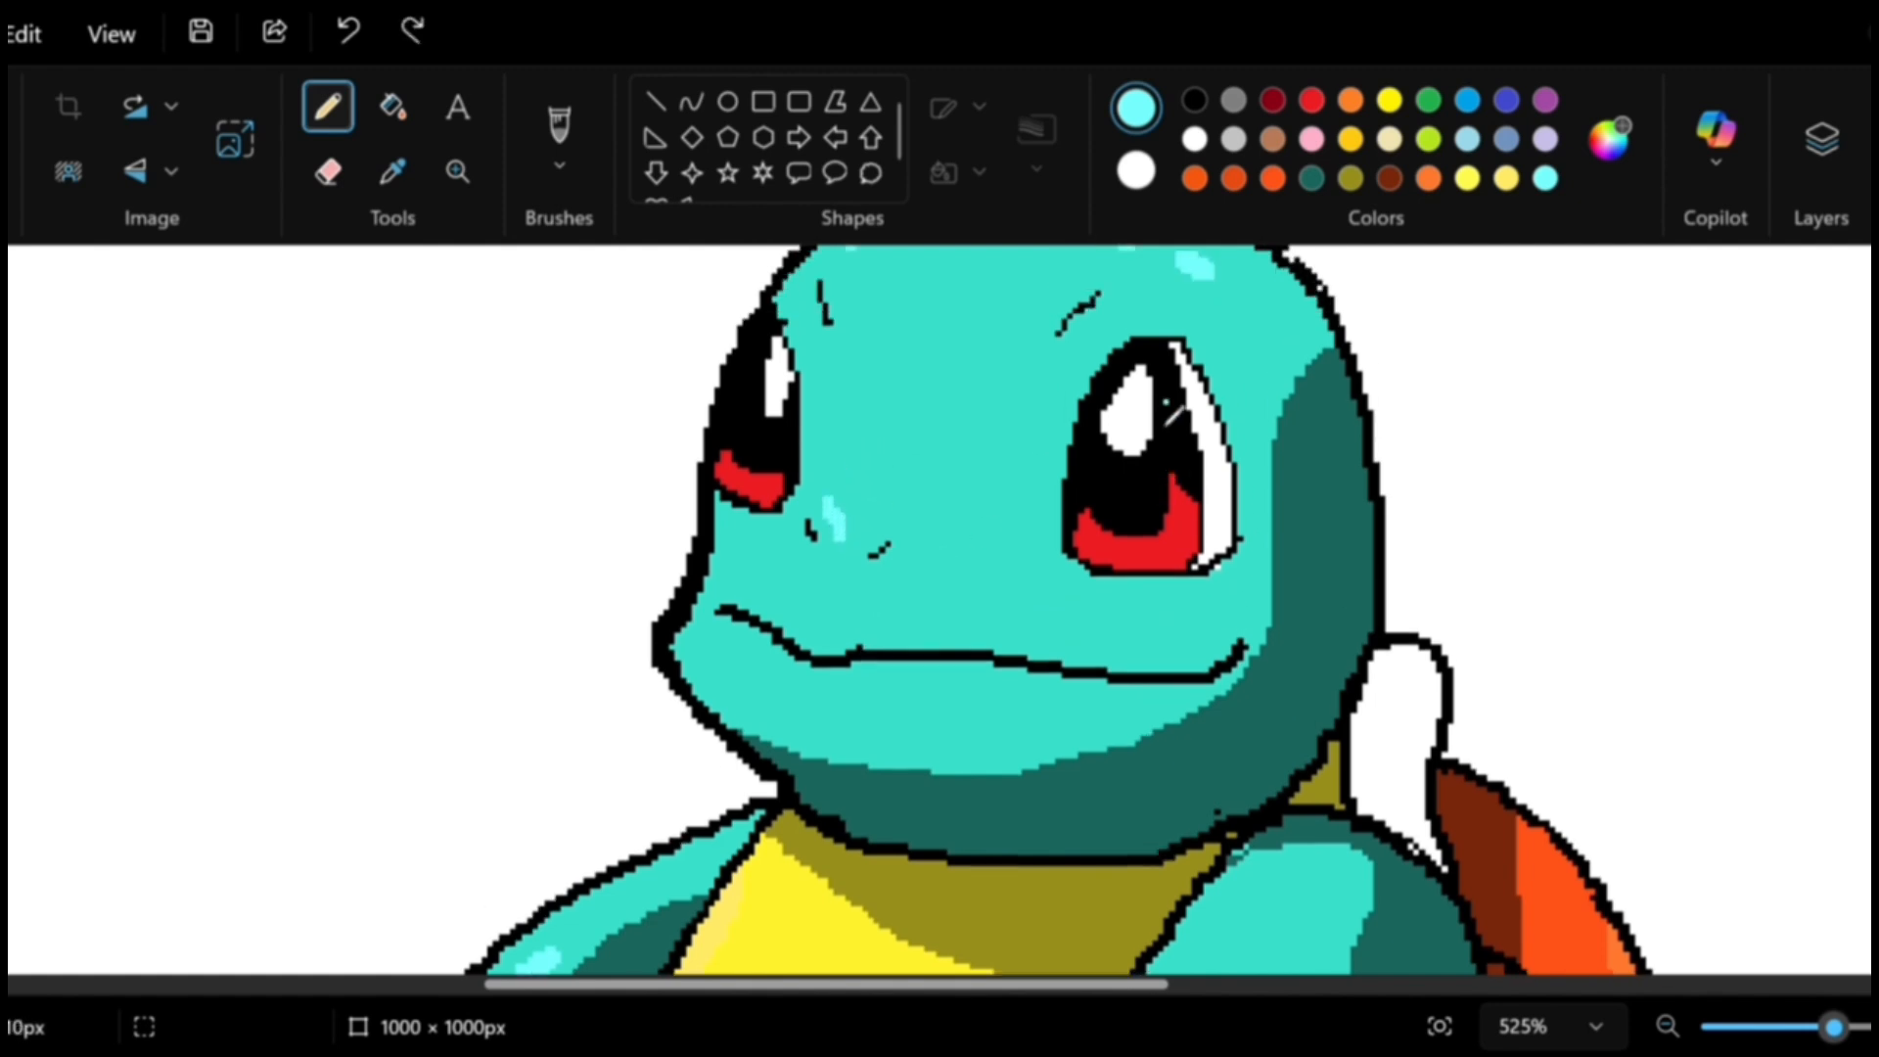
{"action": "mouse_move", "coordinate": [1067, 391]}
{"action": "left_mouse_down"}
{"action": "mouse_move", "coordinate": [1102, 356]}
{"action": "mouse_move", "coordinate": [1053, 417]}
{"action": "mouse_move", "coordinate": [1104, 354]}
{"action": "left_mouse_up"}
{"action": "key", "text": "ctrl+z"}
{"action": "left_click", "coordinate": [409, 108]}
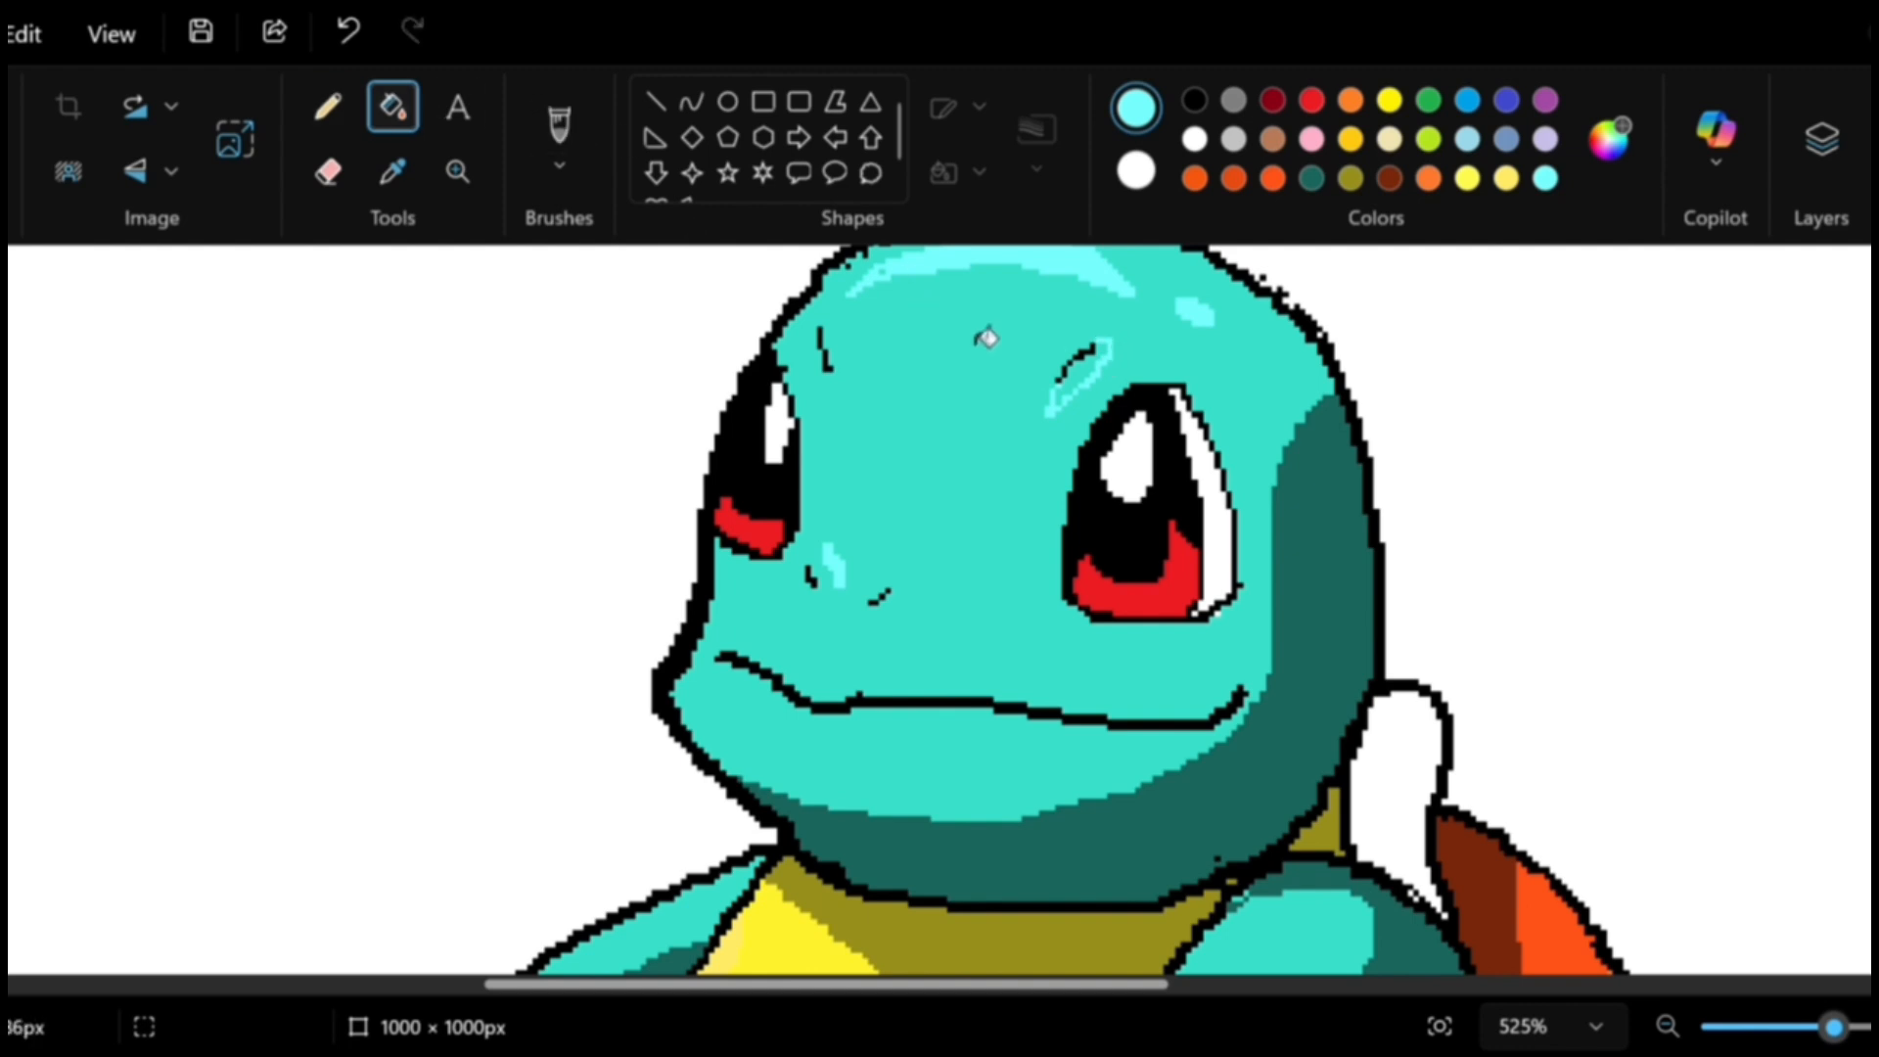
{"action": "left_click", "coordinate": [1079, 377]}
Outline a light cyan highlight on the upper inner side of the right-hand arm and fill it.
{"action": "scroll", "coordinate": [879, 638], "scroll_direction": "down", "scroll_amount": 5}
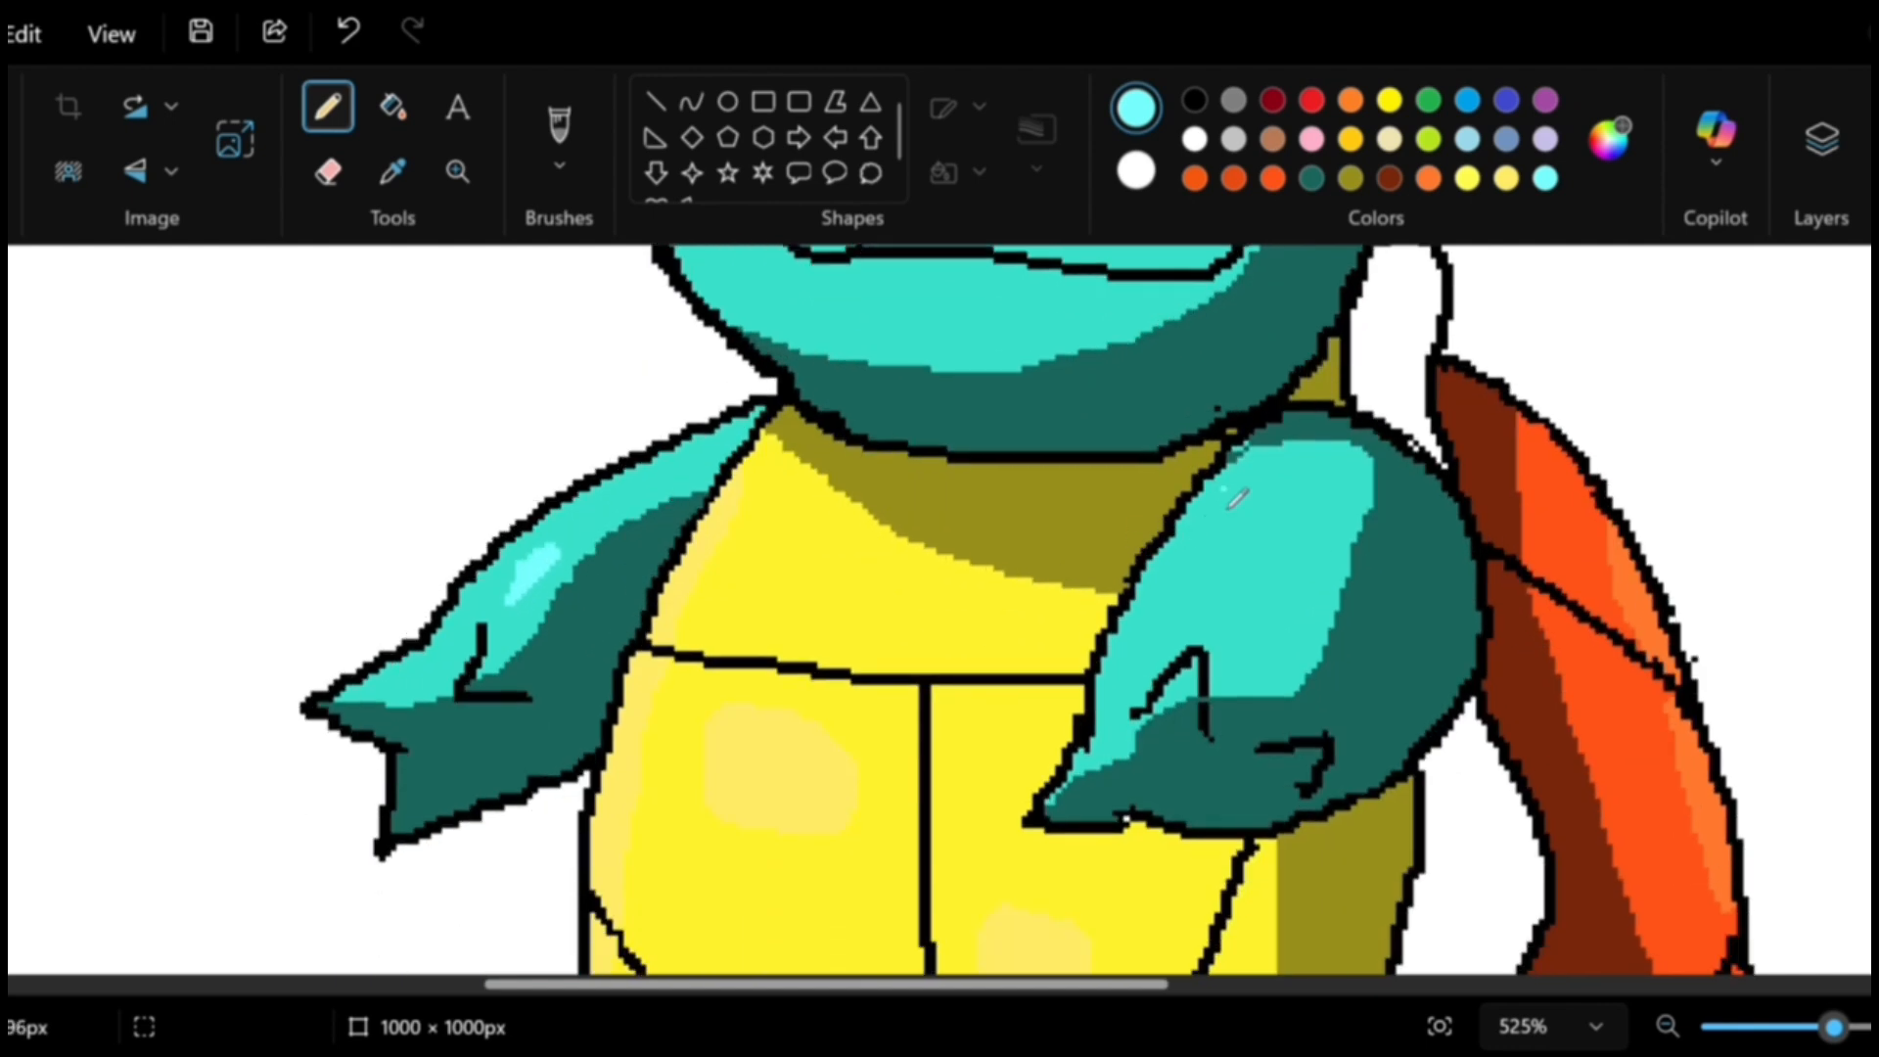
{"action": "mouse_move", "coordinate": [1235, 474]}
{"action": "left_mouse_down"}
{"action": "mouse_move", "coordinate": [1257, 538]}
{"action": "mouse_move", "coordinate": [1135, 652]}
{"action": "left_mouse_up"}
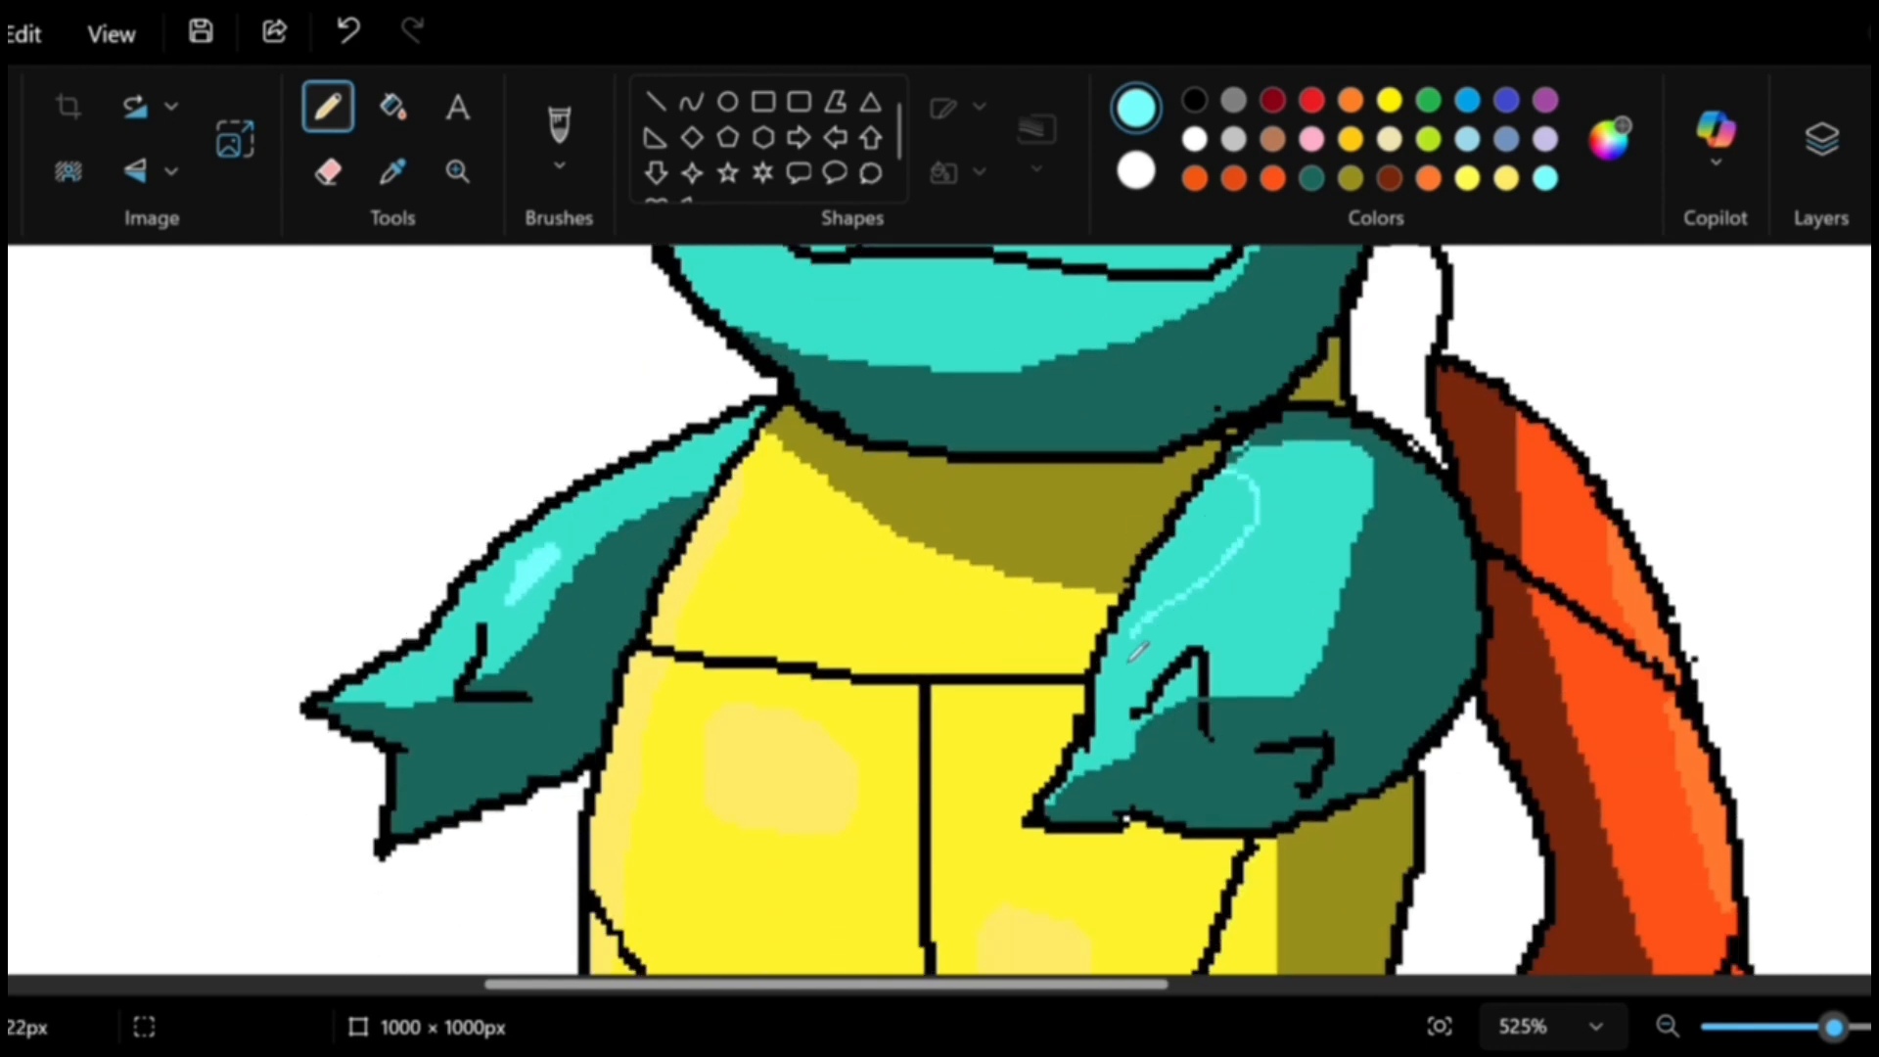
{"action": "left_click", "coordinate": [396, 104]}
{"action": "left_click", "coordinate": [1248, 522]}
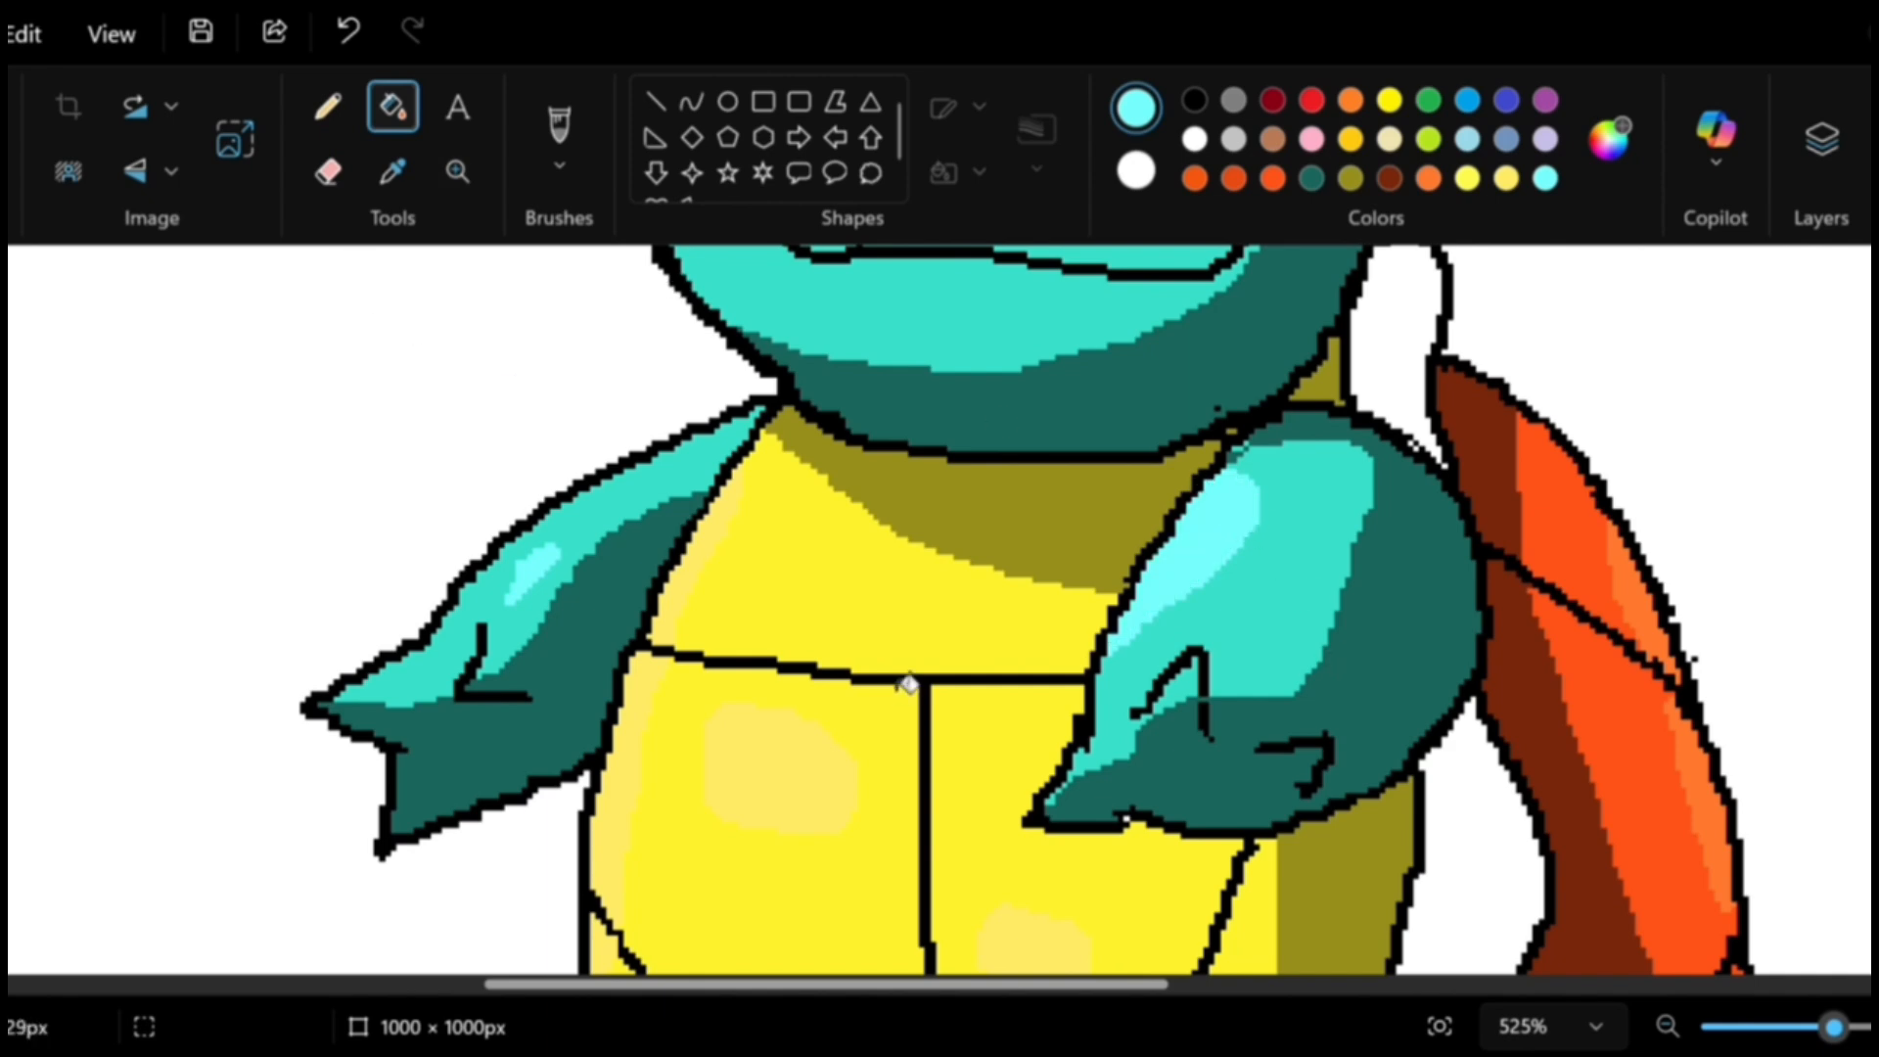
Outline light cyan highlights on the left-hand thigh's outer edge and the right-hand knee, and fill both.
{"action": "left_click", "coordinate": [327, 111]}
{"action": "scroll", "coordinate": [957, 707], "scroll_direction": "down", "scroll_amount": 5}
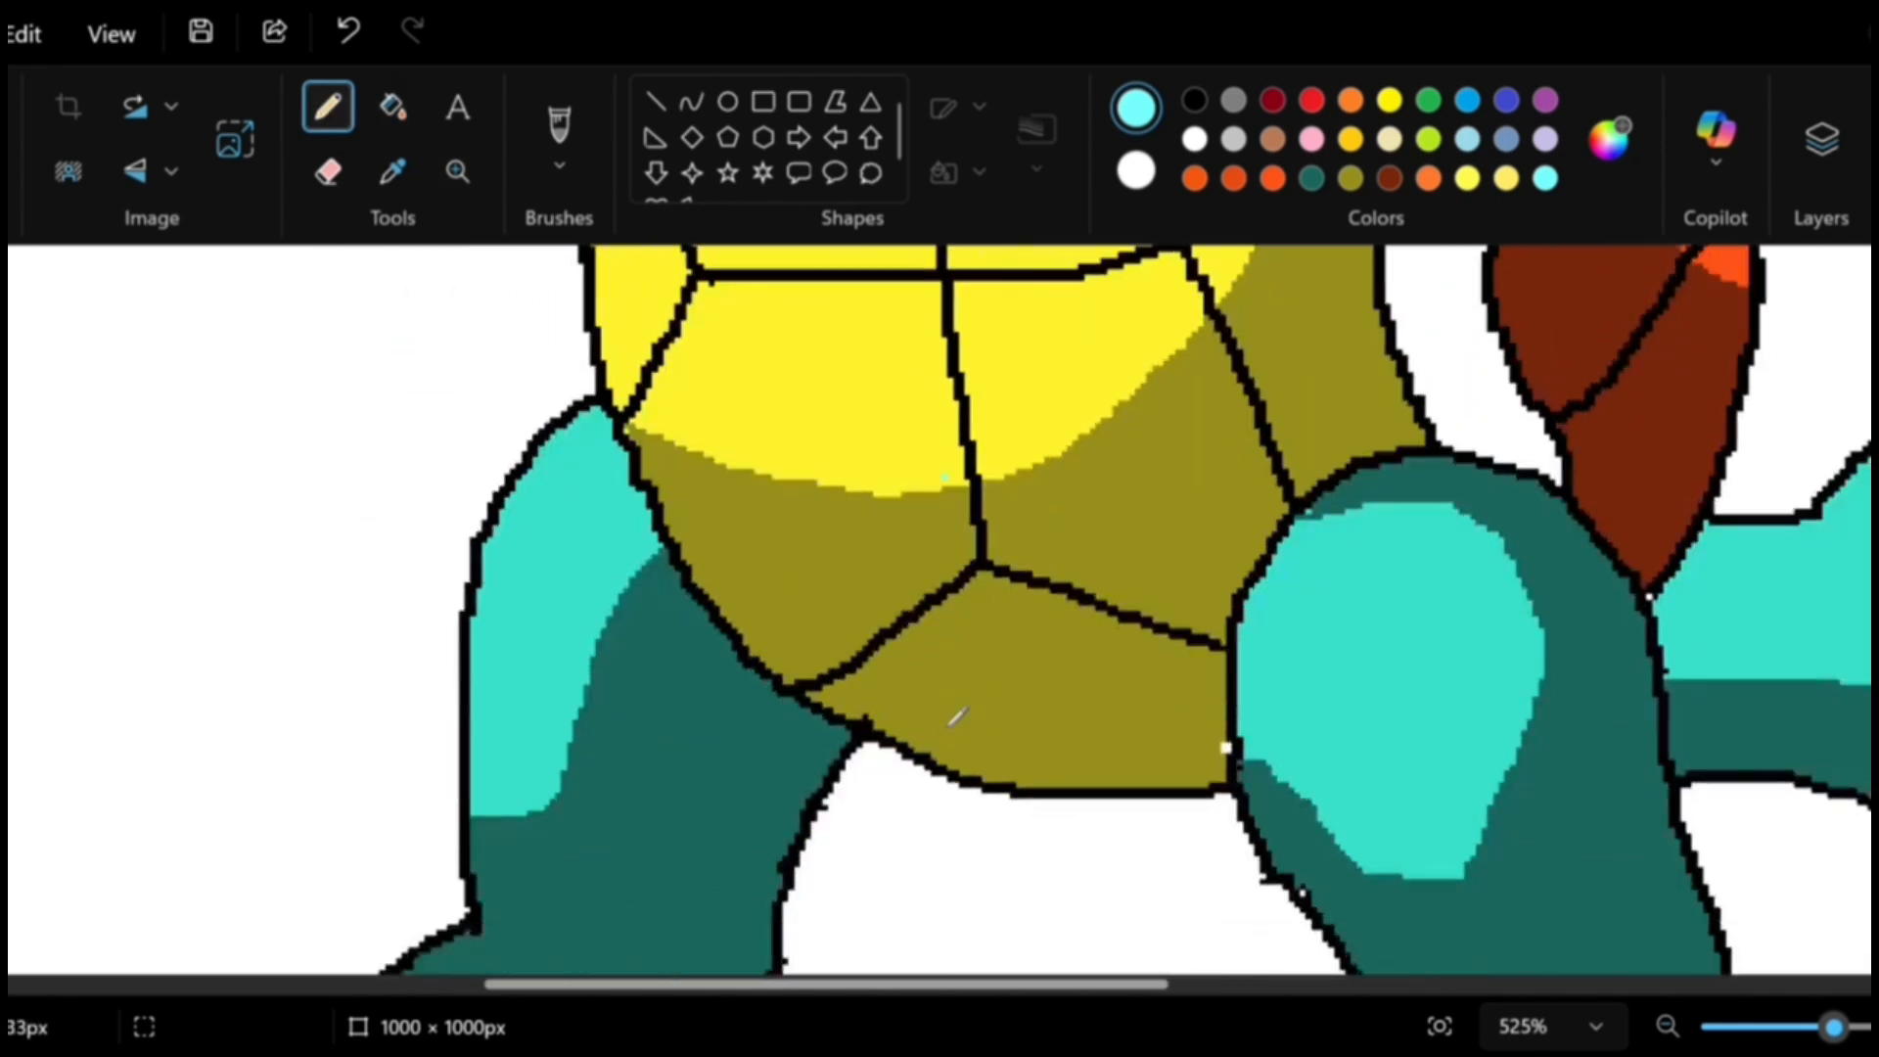
{"action": "mouse_move", "coordinate": [574, 335]}
{"action": "left_mouse_down"}
{"action": "mouse_move", "coordinate": [567, 434]}
{"action": "mouse_move", "coordinate": [473, 522]}
{"action": "left_mouse_up"}
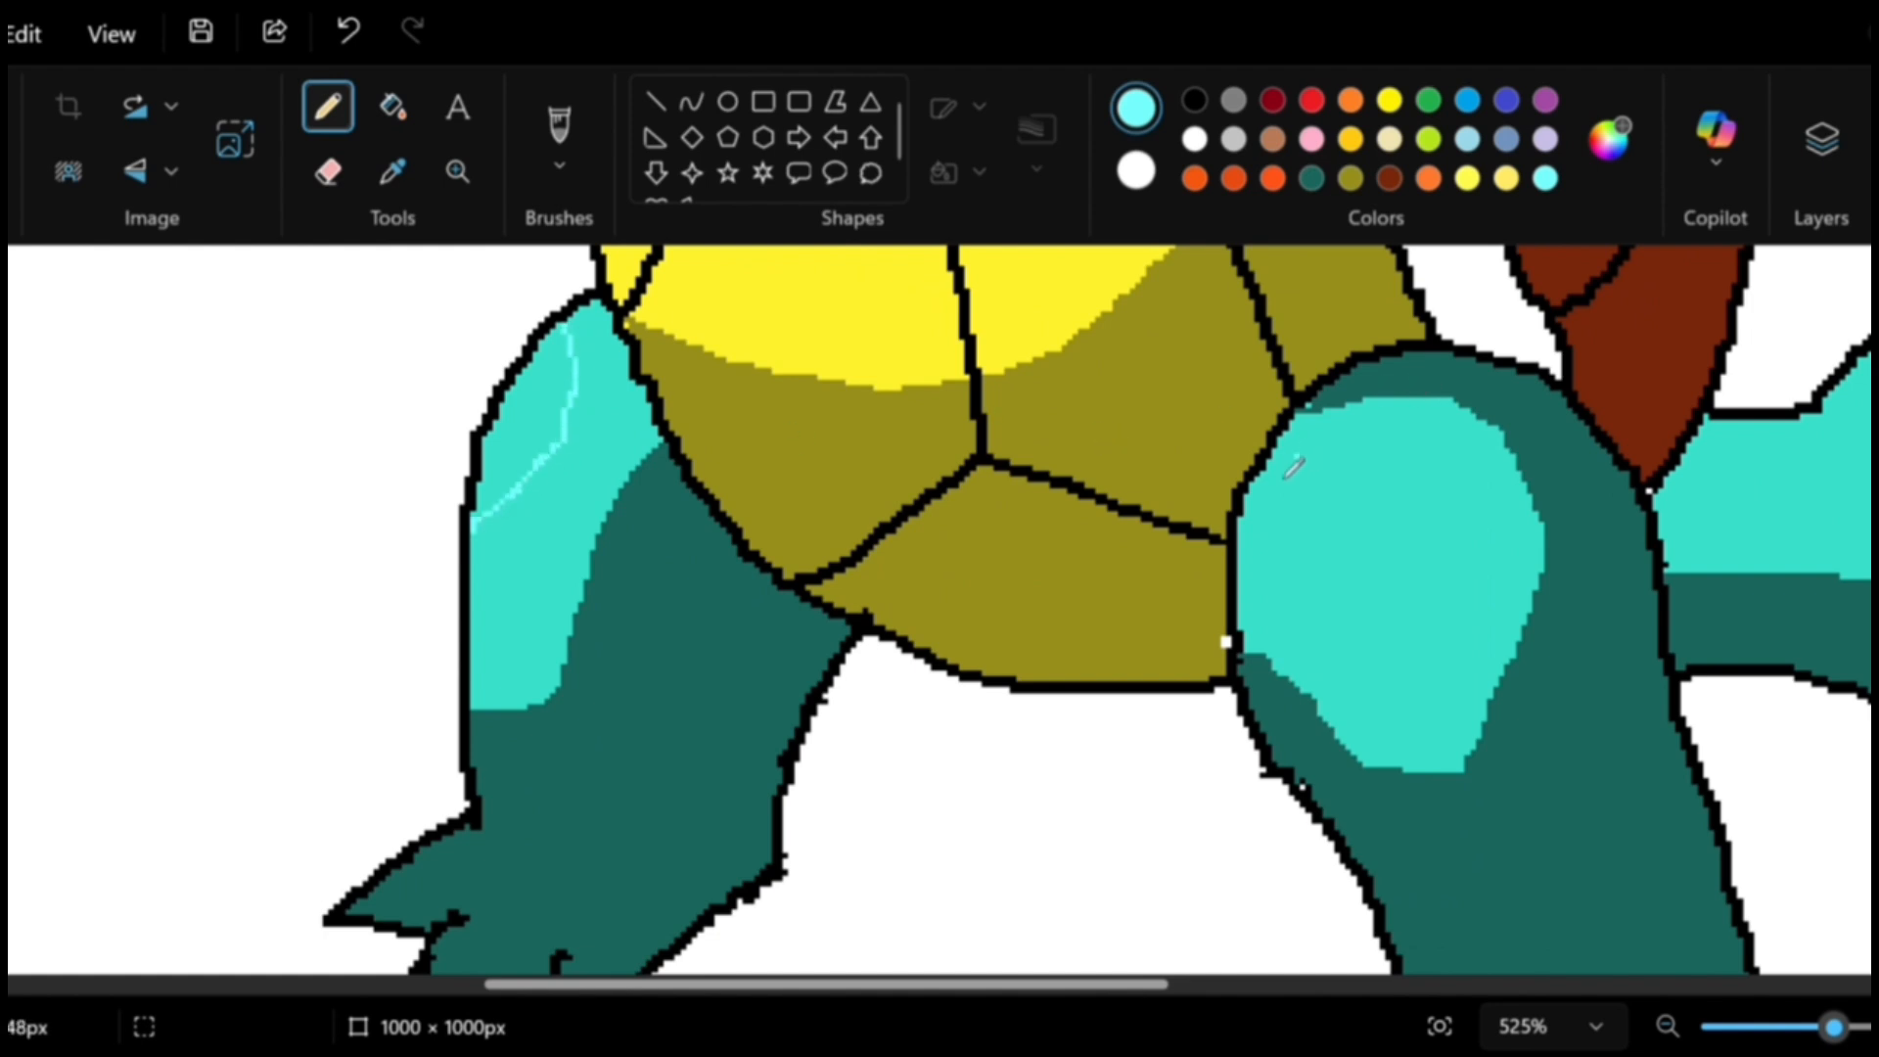
{"action": "mouse_move", "coordinate": [1280, 476]}
{"action": "left_mouse_down"}
{"action": "mouse_move", "coordinate": [1350, 465]}
{"action": "mouse_move", "coordinate": [1393, 504]}
{"action": "mouse_move", "coordinate": [1394, 585]}
{"action": "mouse_move", "coordinate": [1330, 606]}
{"action": "mouse_move", "coordinate": [1255, 544]}
{"action": "left_mouse_up"}
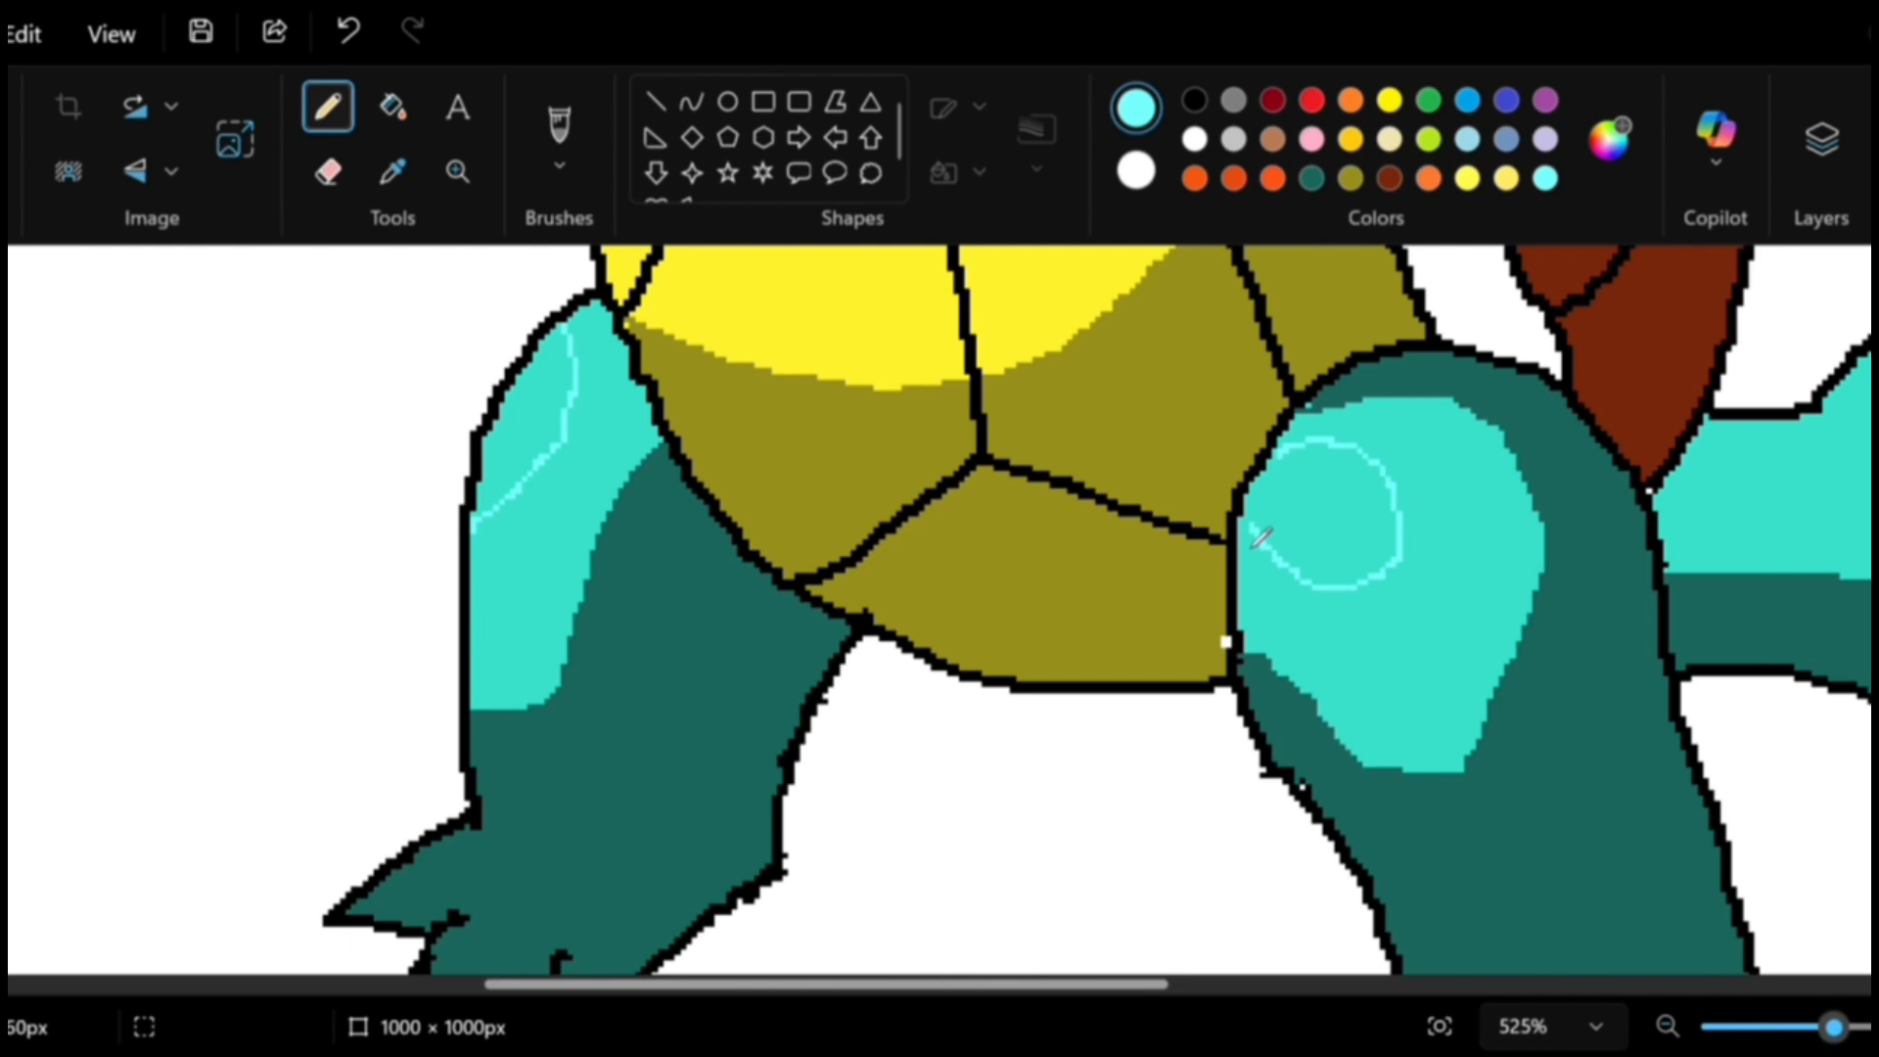
{"action": "left_click", "coordinate": [389, 111]}
{"action": "left_click", "coordinate": [540, 429]}
{"action": "left_click", "coordinate": [1363, 494]}
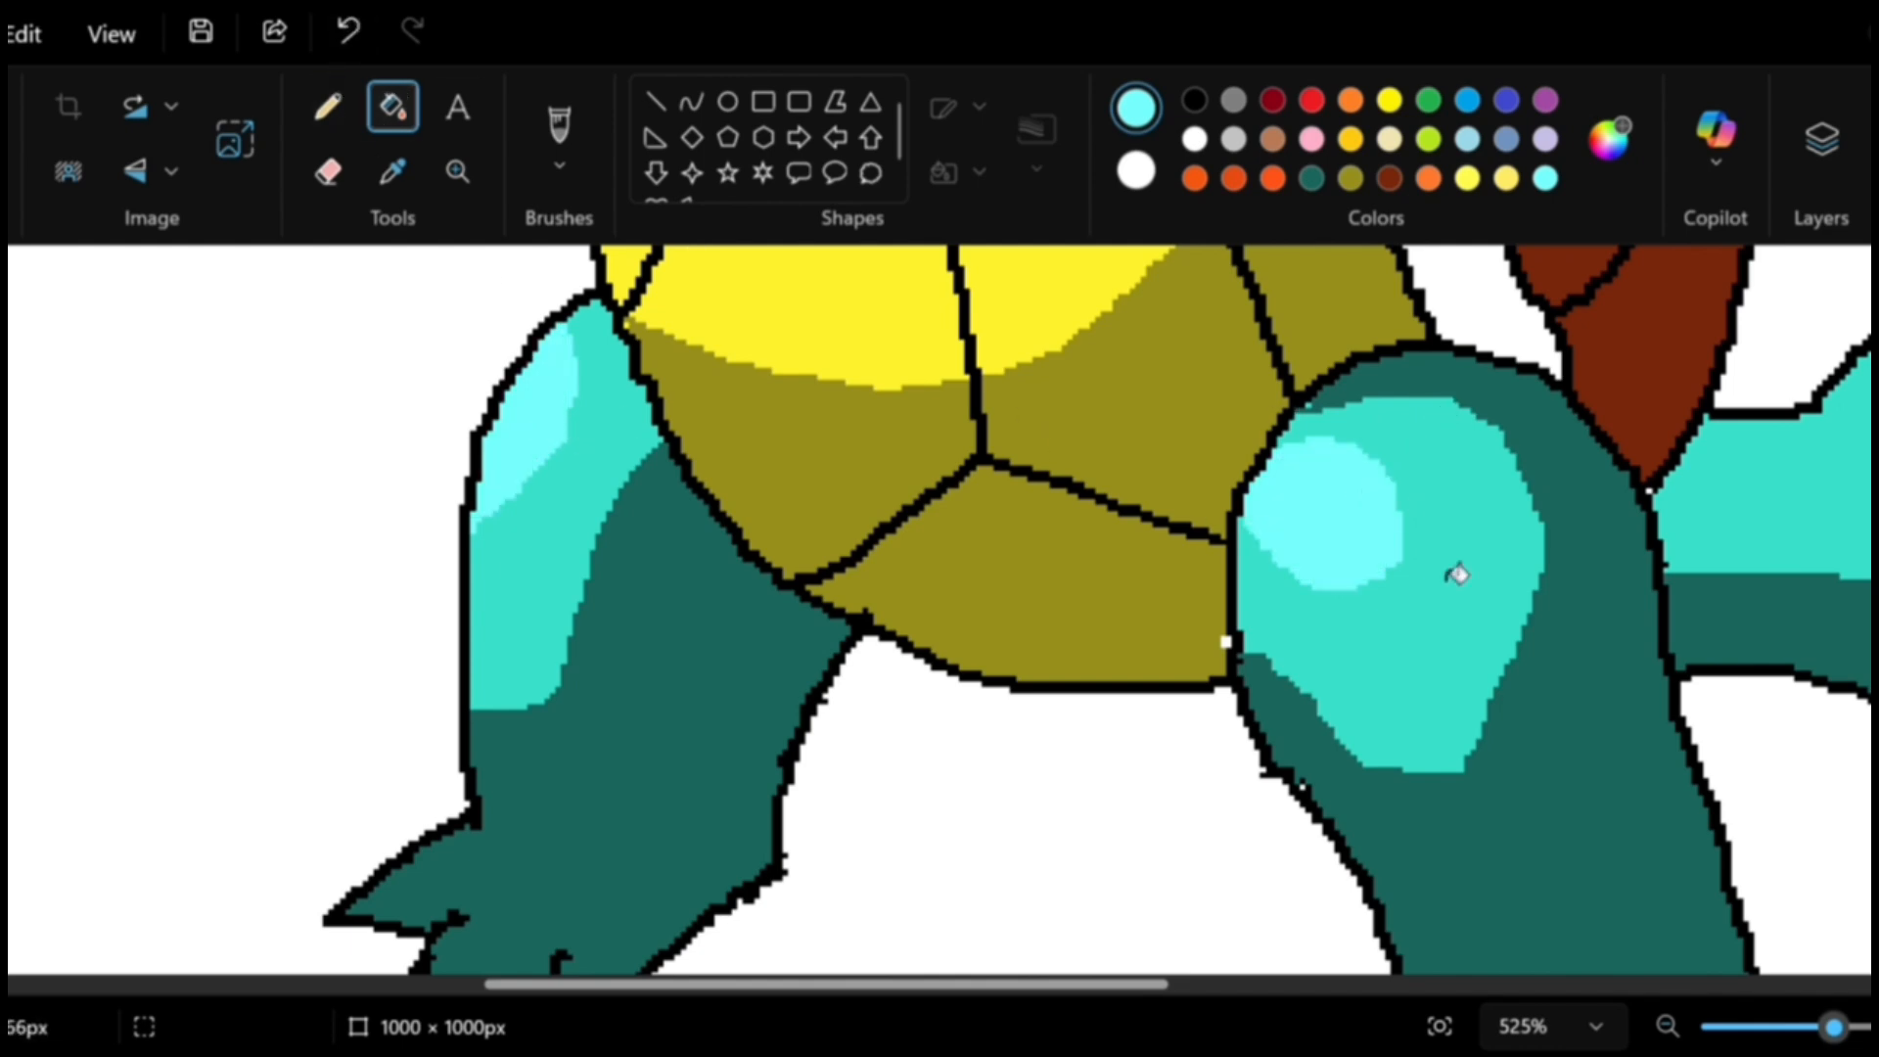
Draw a wavy light cyan contour across the upper part of the tail and fill the area above it.
{"action": "scroll", "coordinate": [1458, 575], "scroll_direction": "down", "scroll_amount": 5}
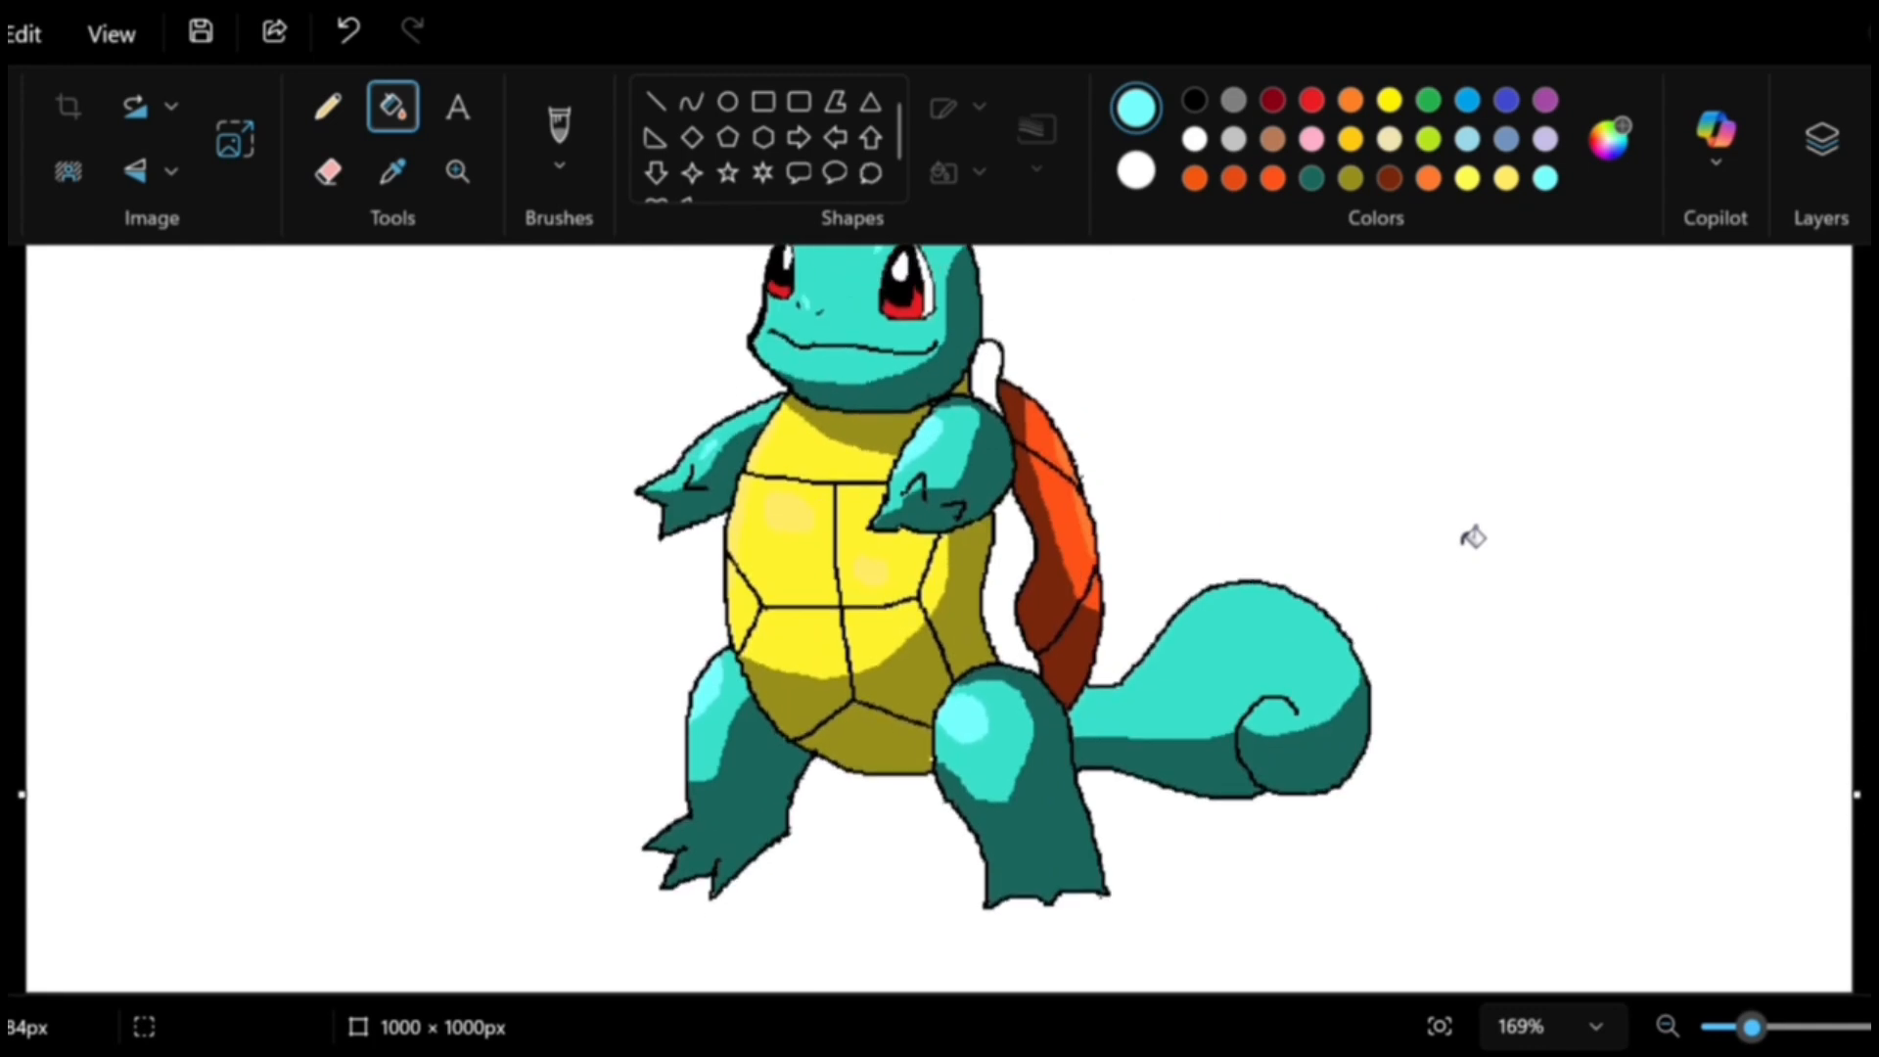
{"action": "scroll", "coordinate": [1564, 654], "scroll_direction": "up", "scroll_amount": 5}
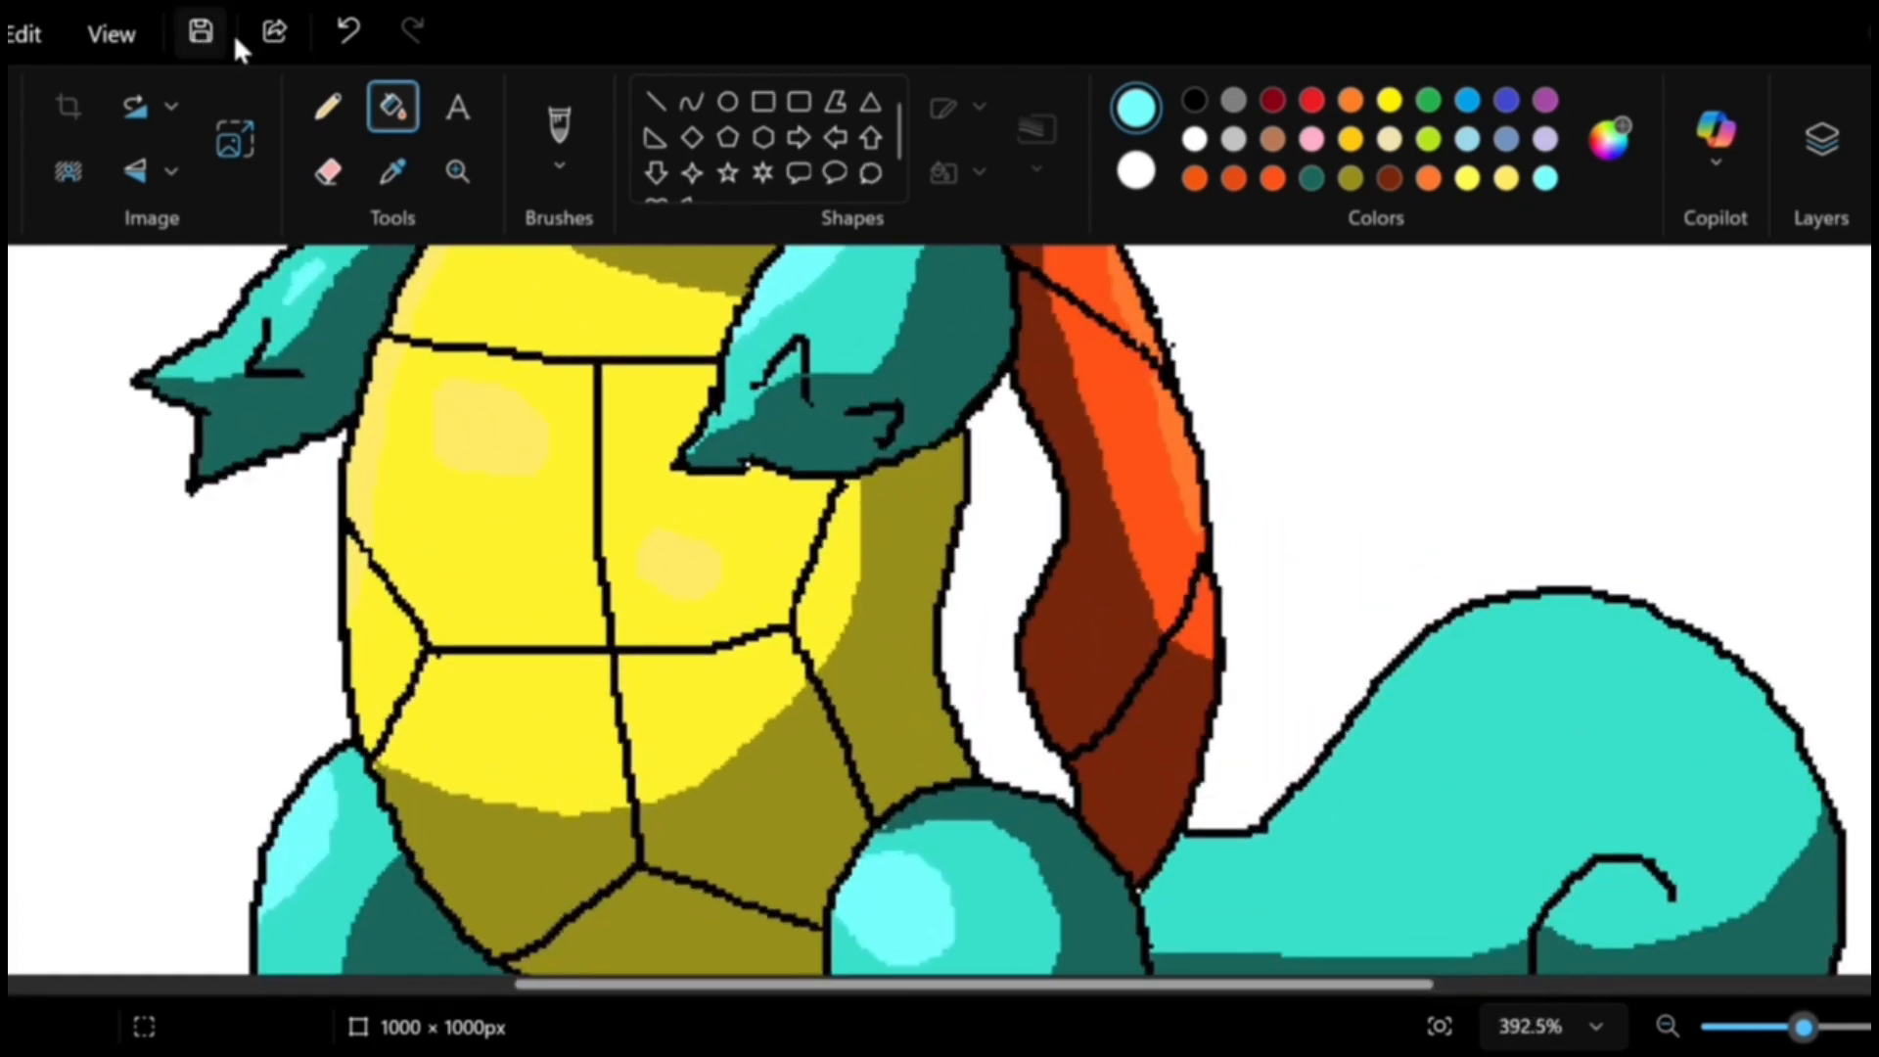
{"action": "left_click", "coordinate": [328, 108]}
{"action": "mouse_move", "coordinate": [1390, 693]}
{"action": "left_mouse_down"}
{"action": "mouse_move", "coordinate": [1551, 726]}
{"action": "mouse_move", "coordinate": [1663, 695]}
{"action": "mouse_move", "coordinate": [1745, 717]}
{"action": "left_mouse_up"}
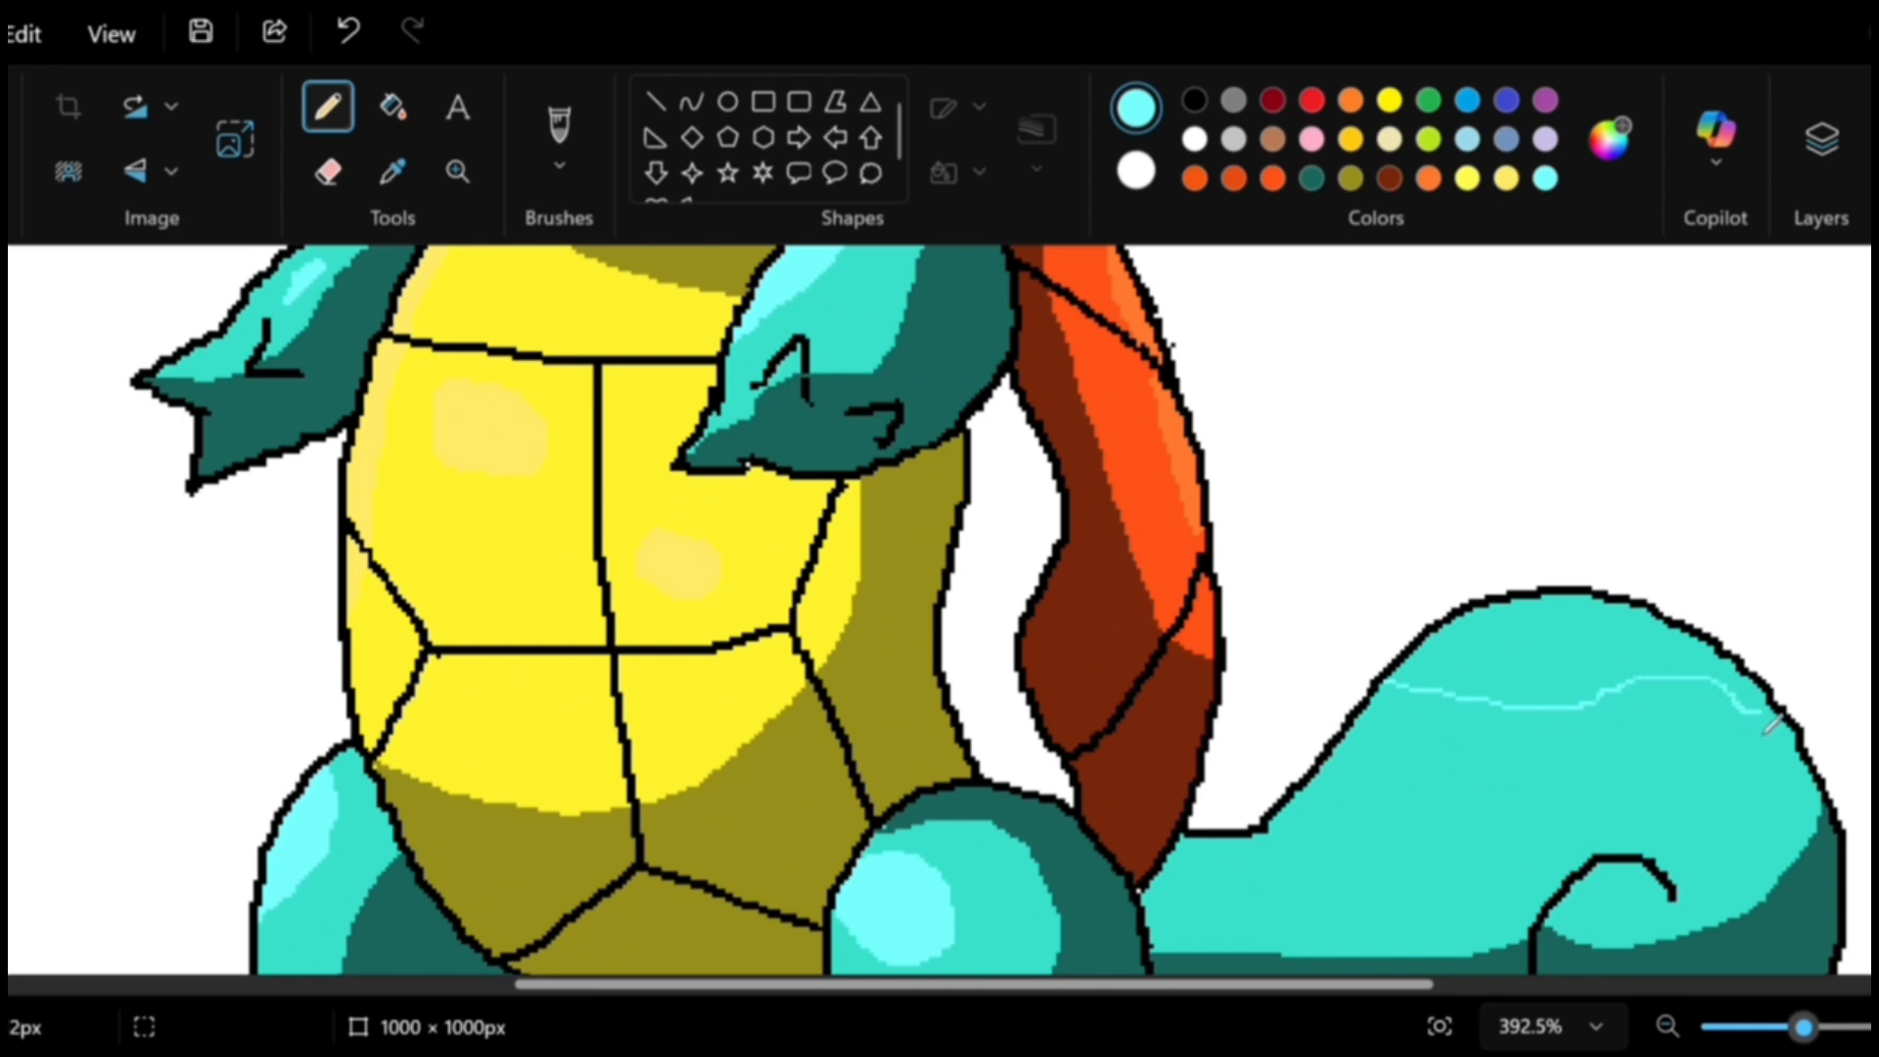
{"action": "left_click", "coordinate": [392, 105]}
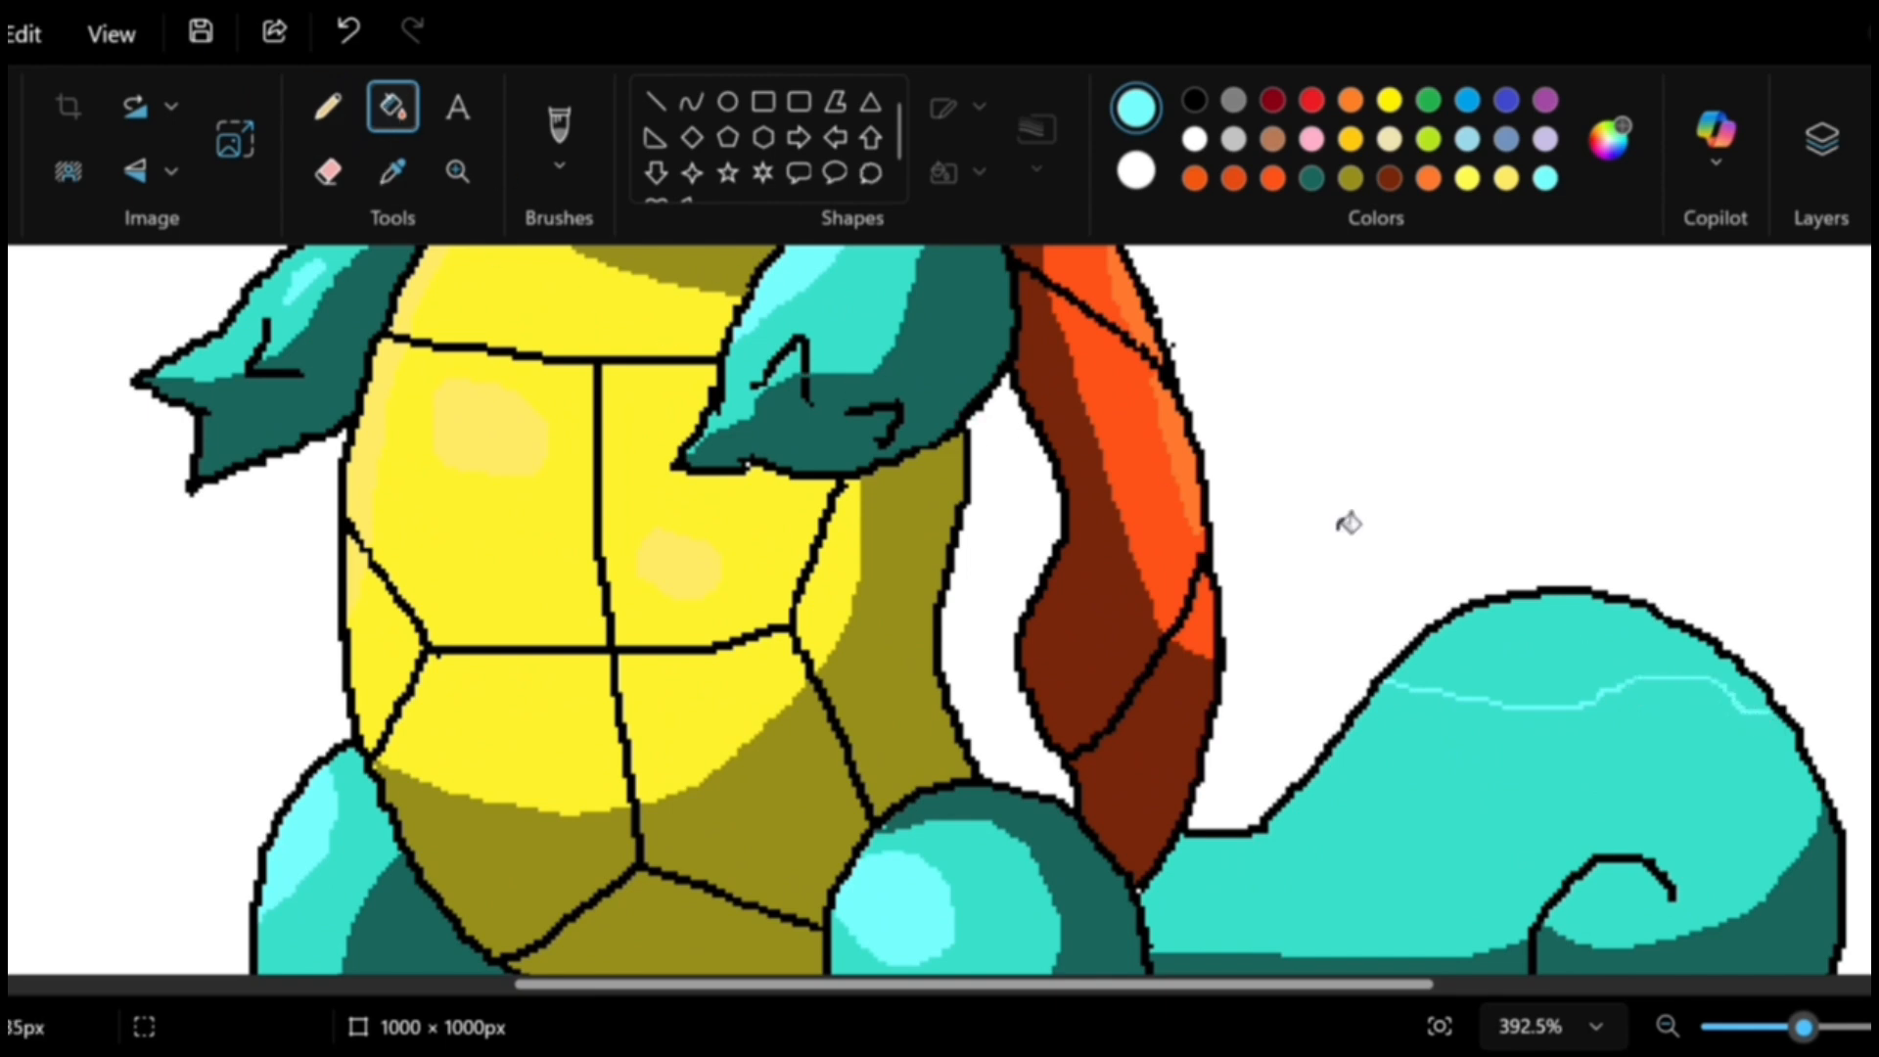
{"action": "left_click", "coordinate": [1610, 657]}
{"action": "scroll", "coordinate": [1613, 661], "scroll_direction": "down", "scroll_amount": 5}
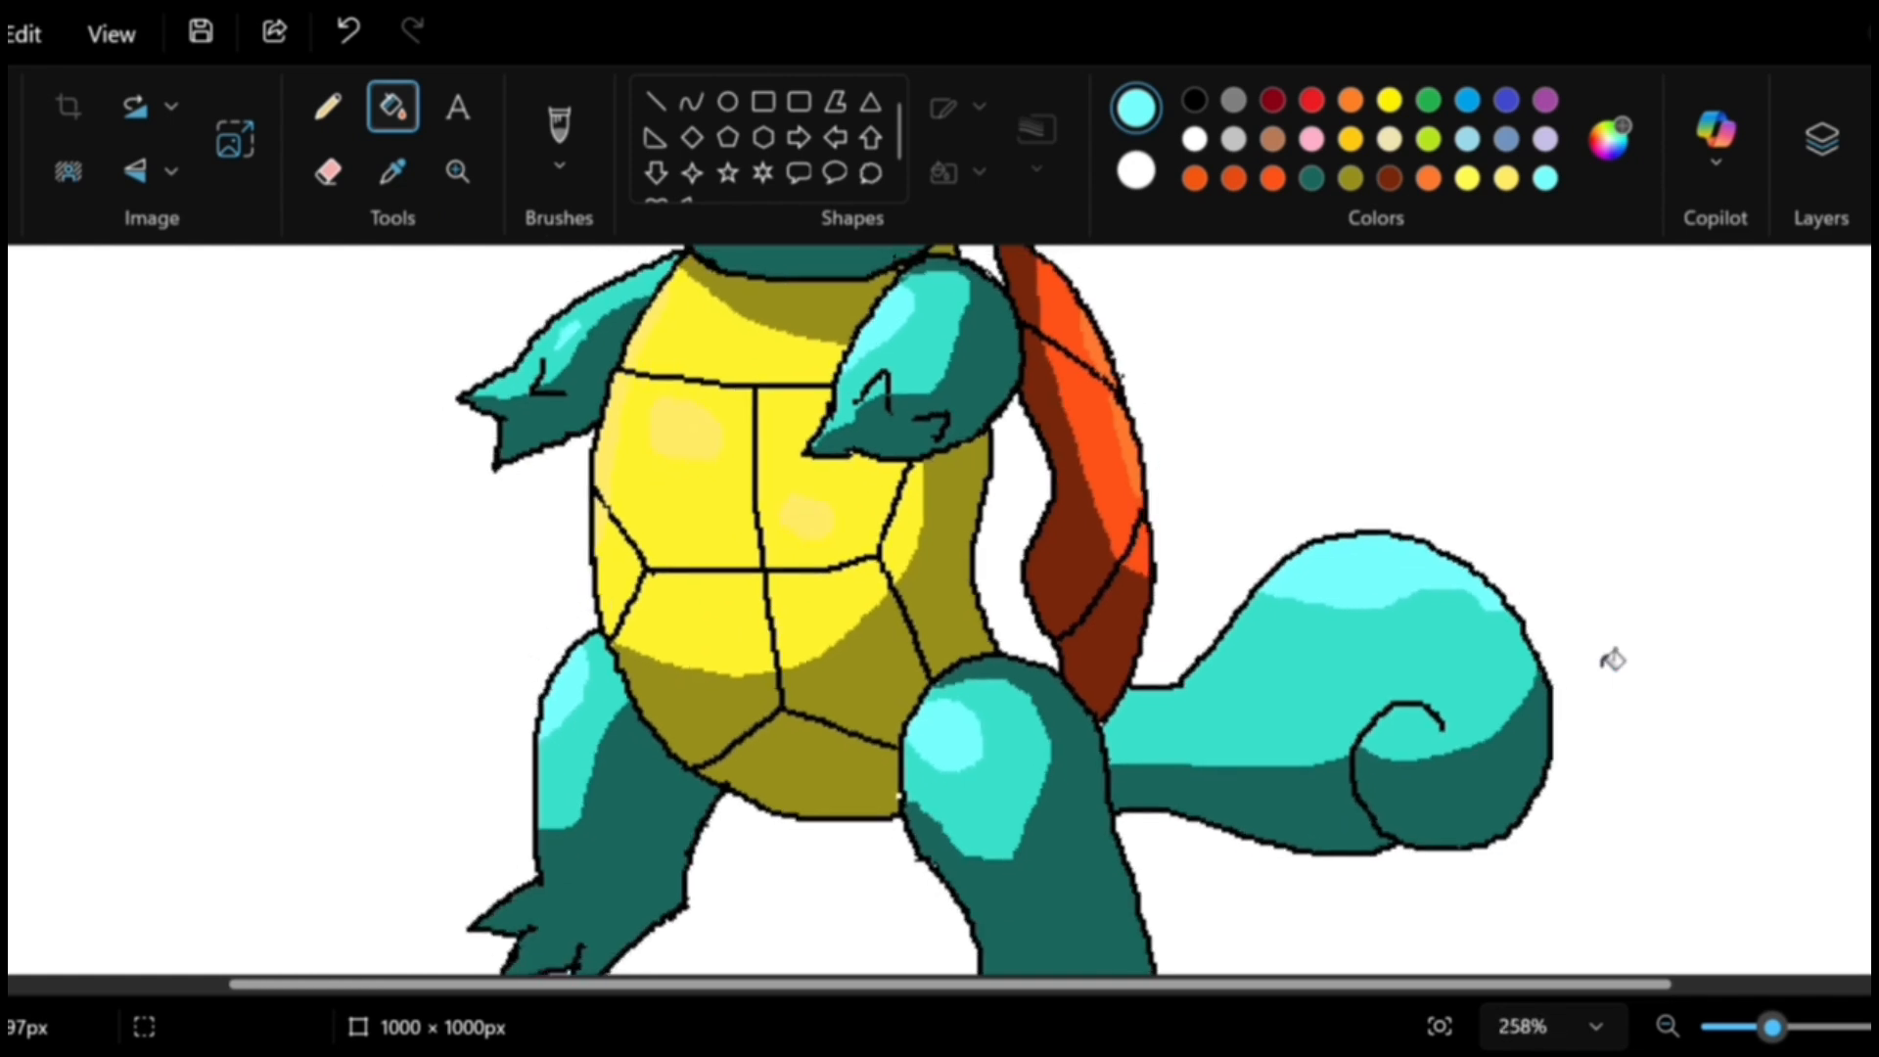
{"action": "scroll", "coordinate": [1503, 622], "scroll_direction": "down", "scroll_amount": 2}
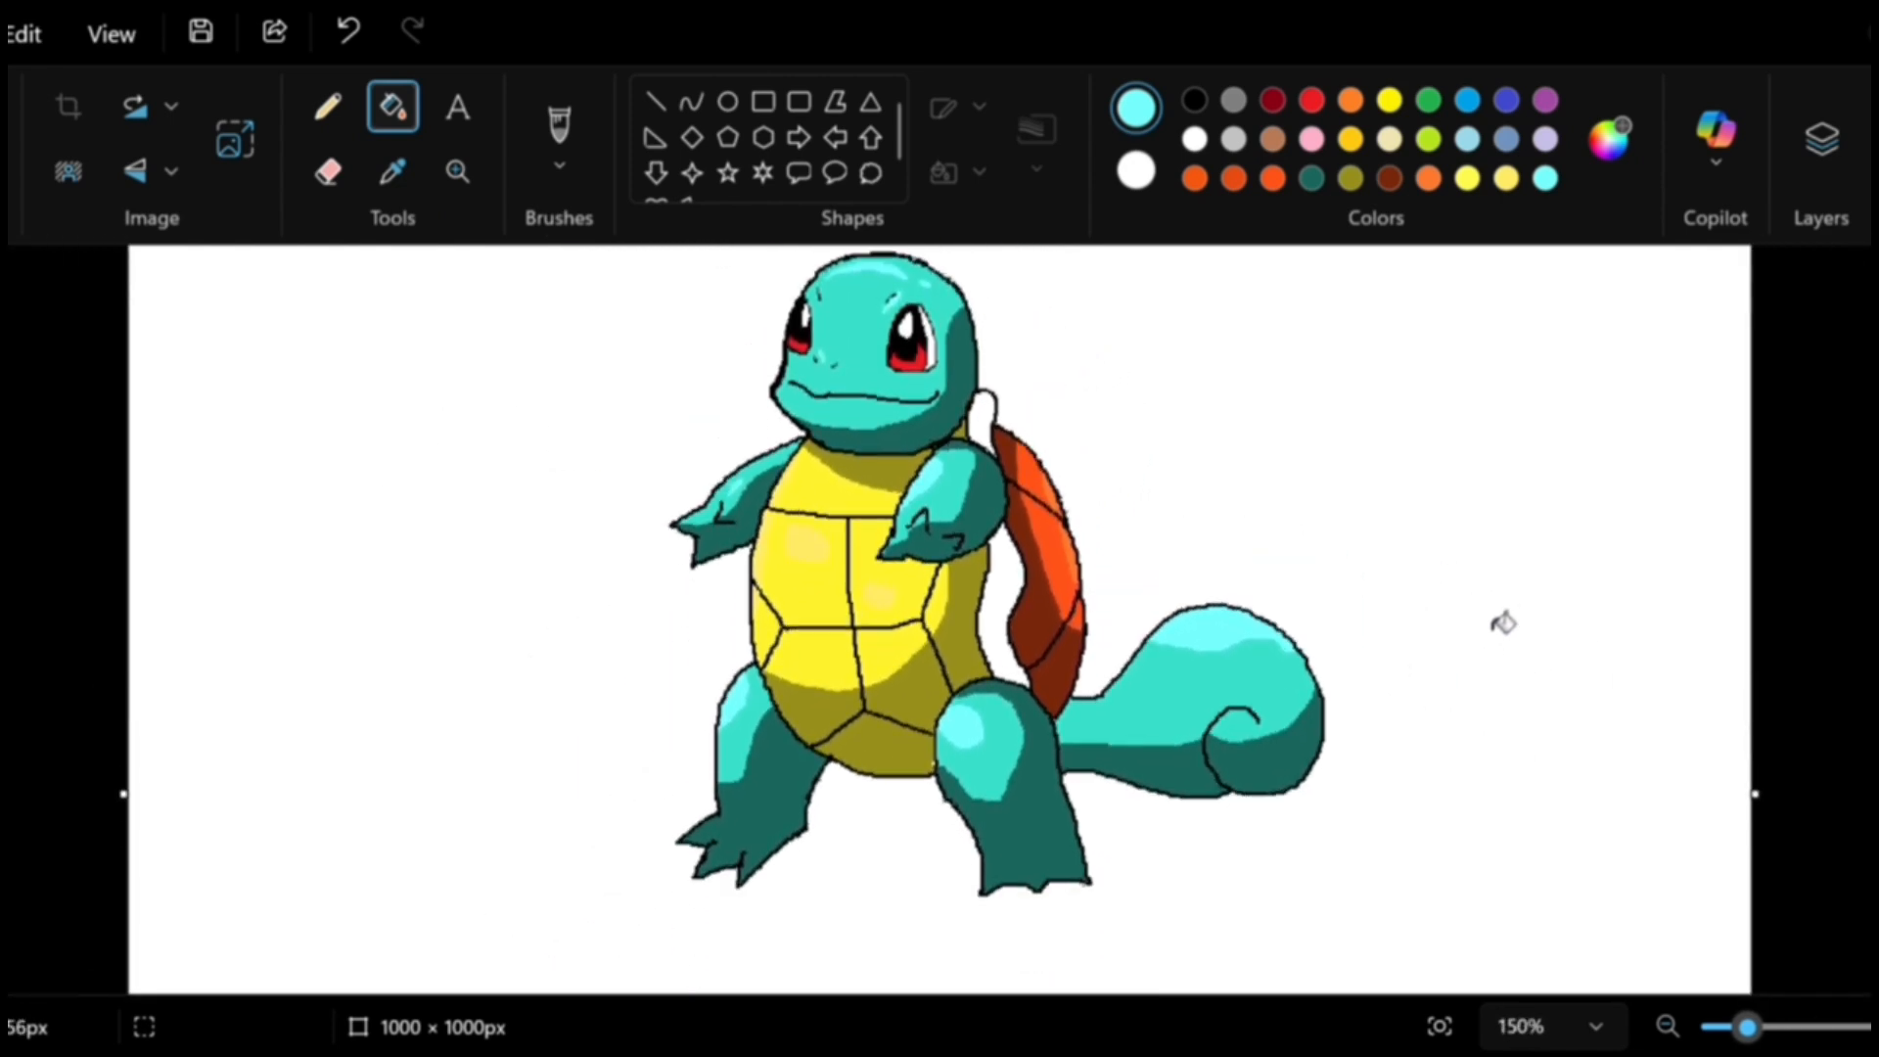